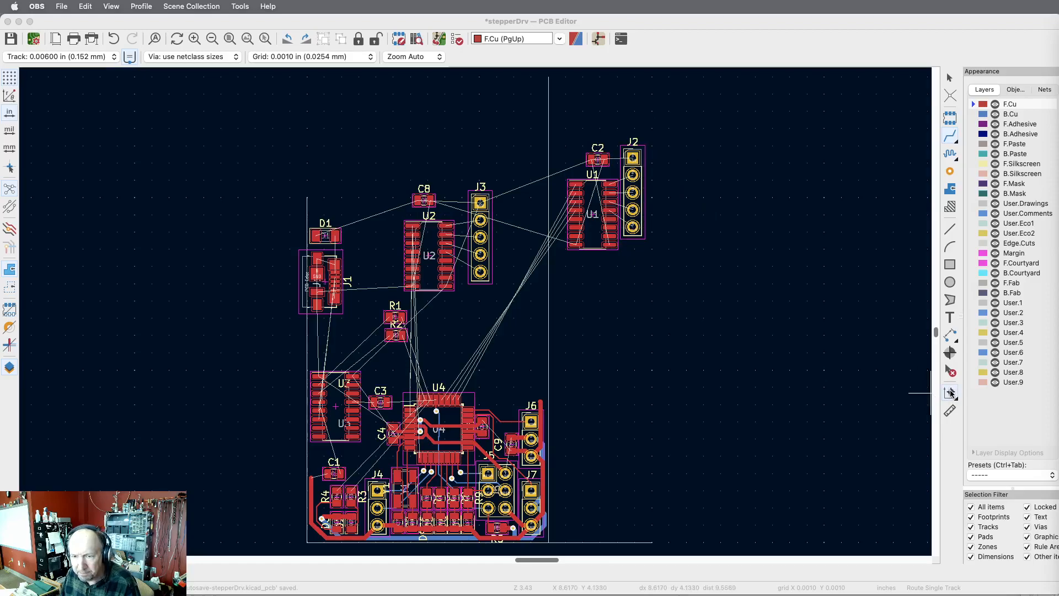
Step: Delete the long vertical board-edge line that runs just past connectors J6 and J7
click(950, 371)
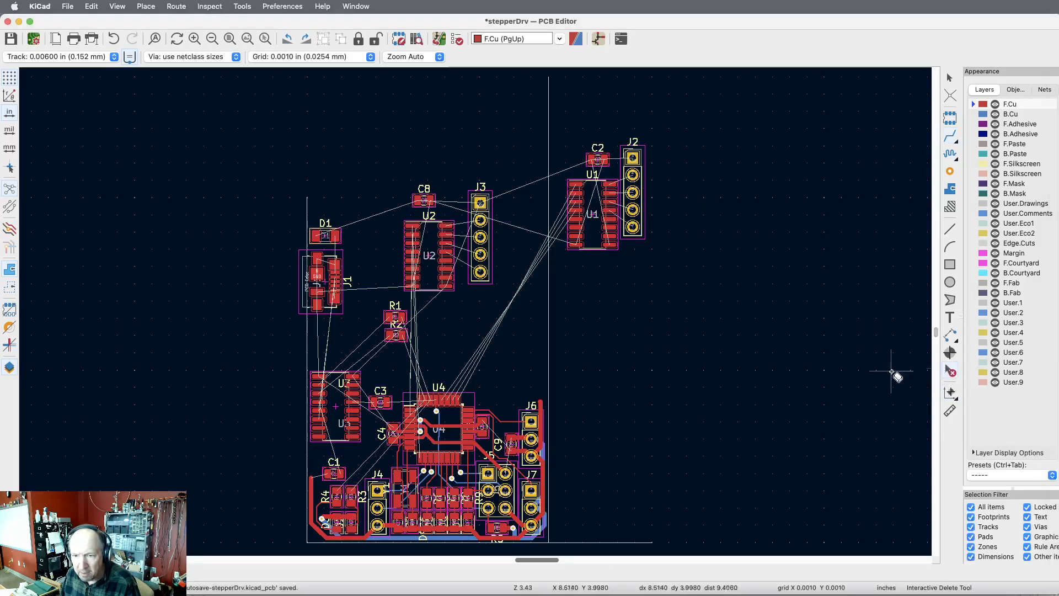
click(549, 358)
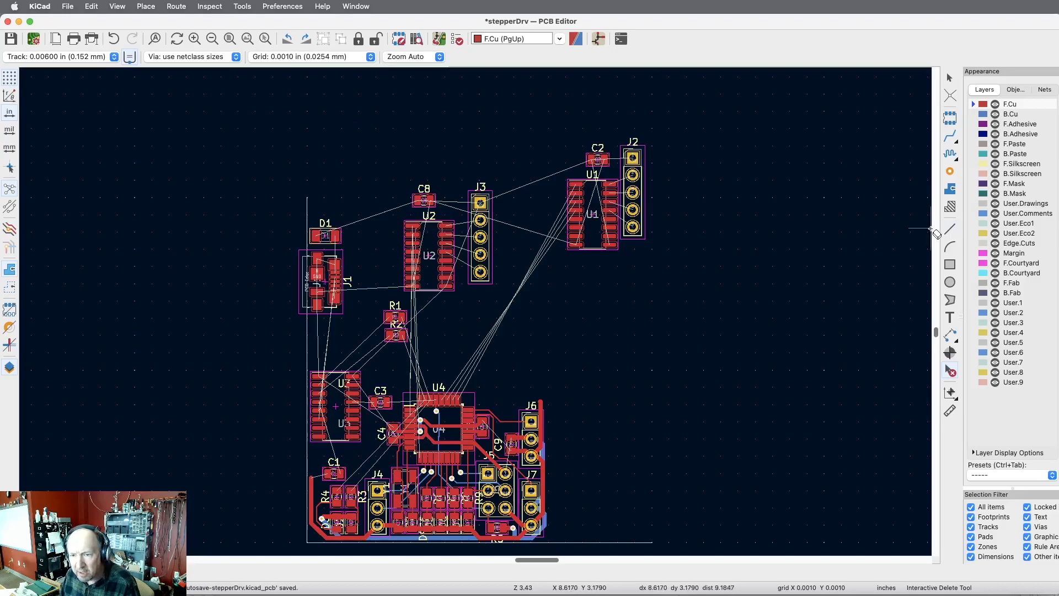
Step: Make Edge.Cuts the active layer and set the grid to 0.1000 in (2.5400 mm)
click(974, 244)
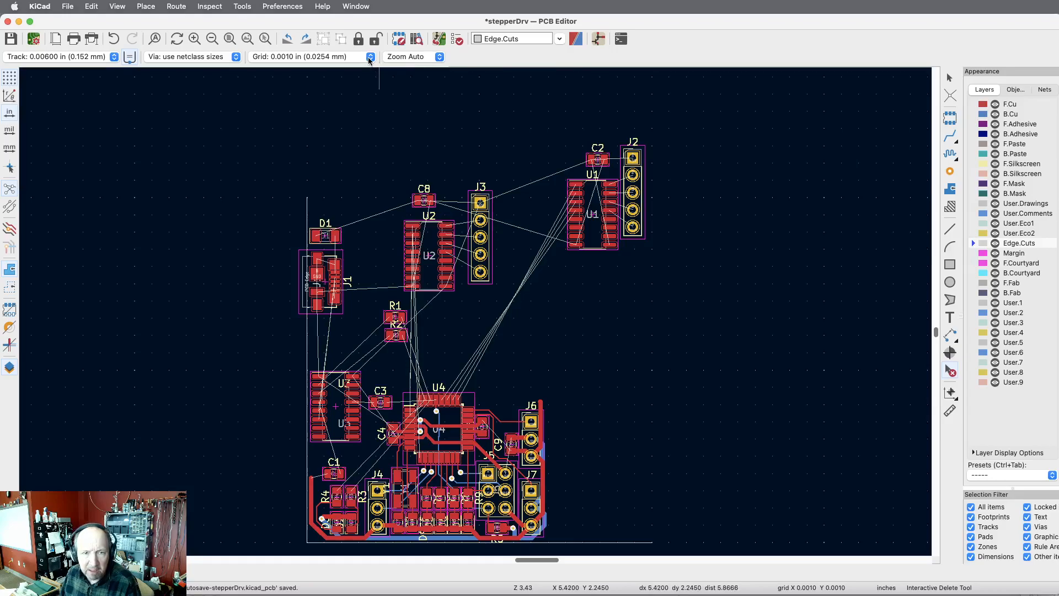
click(370, 57)
scroll(350, 97, up, 3)
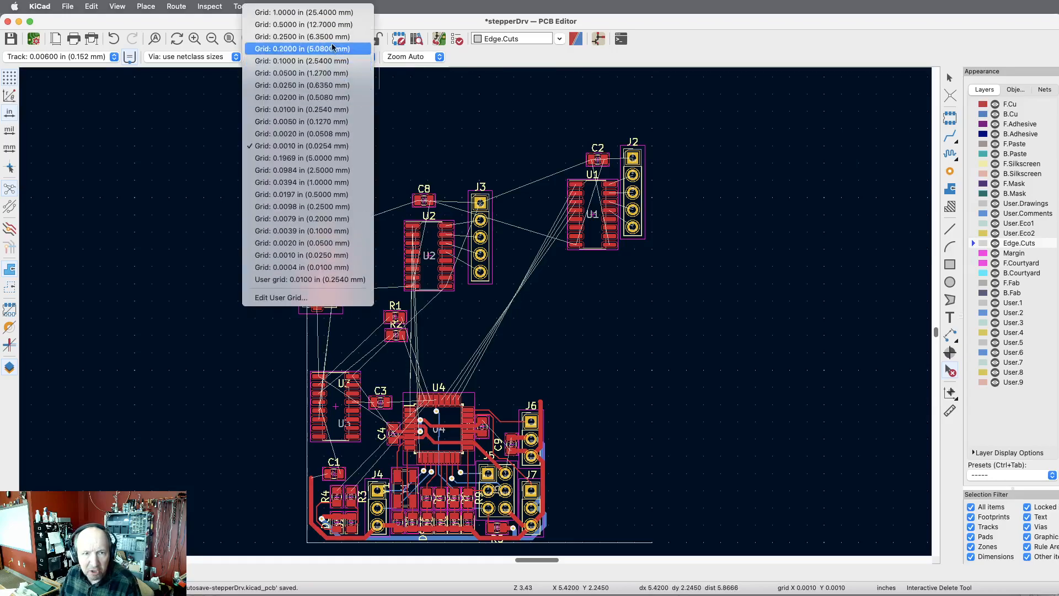
click(312, 60)
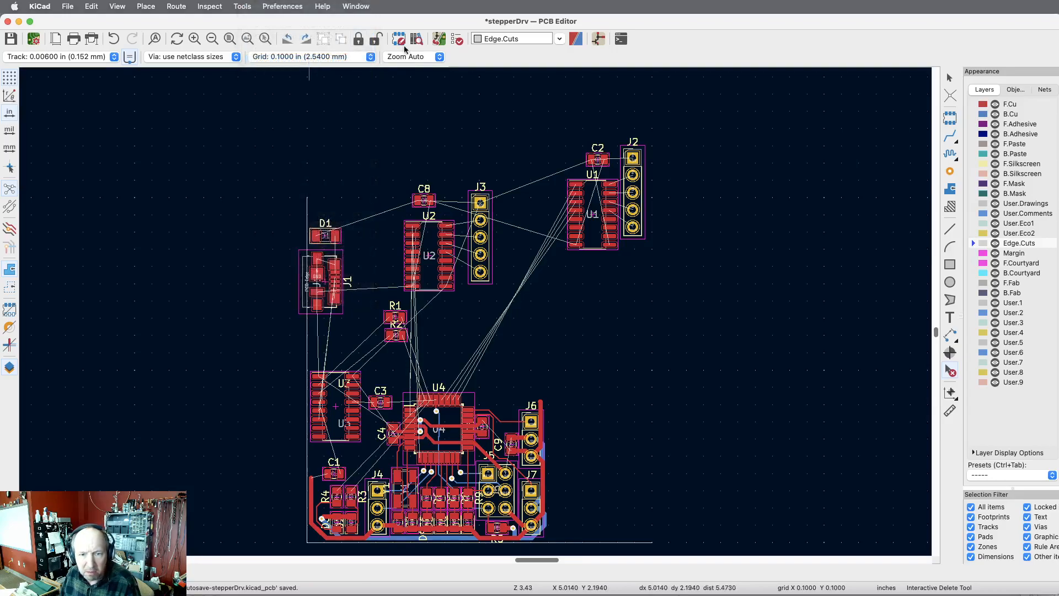
Step: Try deleting the horizontal board-edge line below J4 and J7, and undo the deletion
click(200, 39)
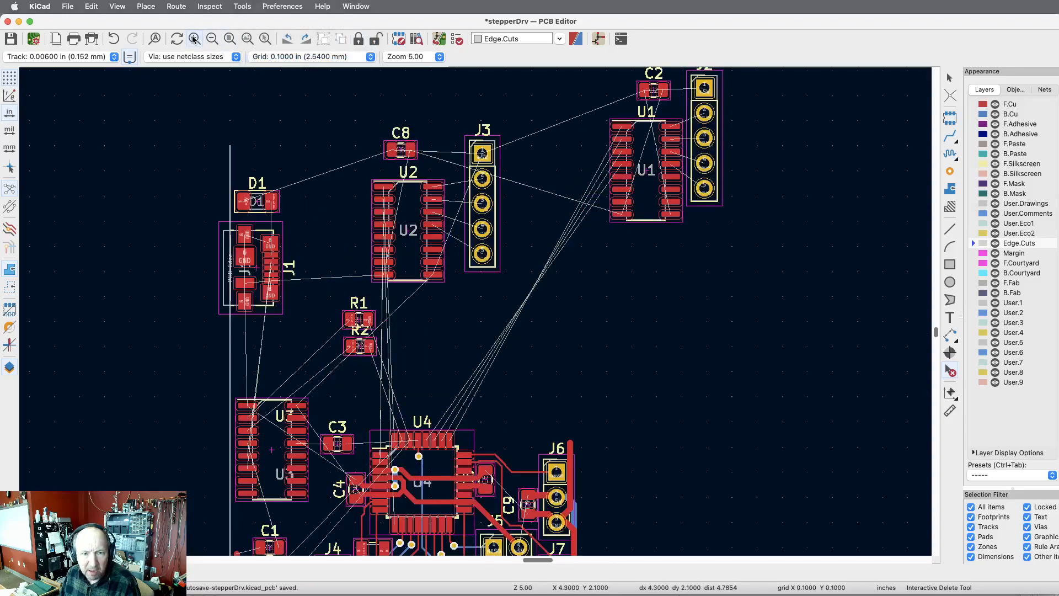
click(199, 39)
scroll(328, 137, down, 2)
scroll(327, 137, down, 5)
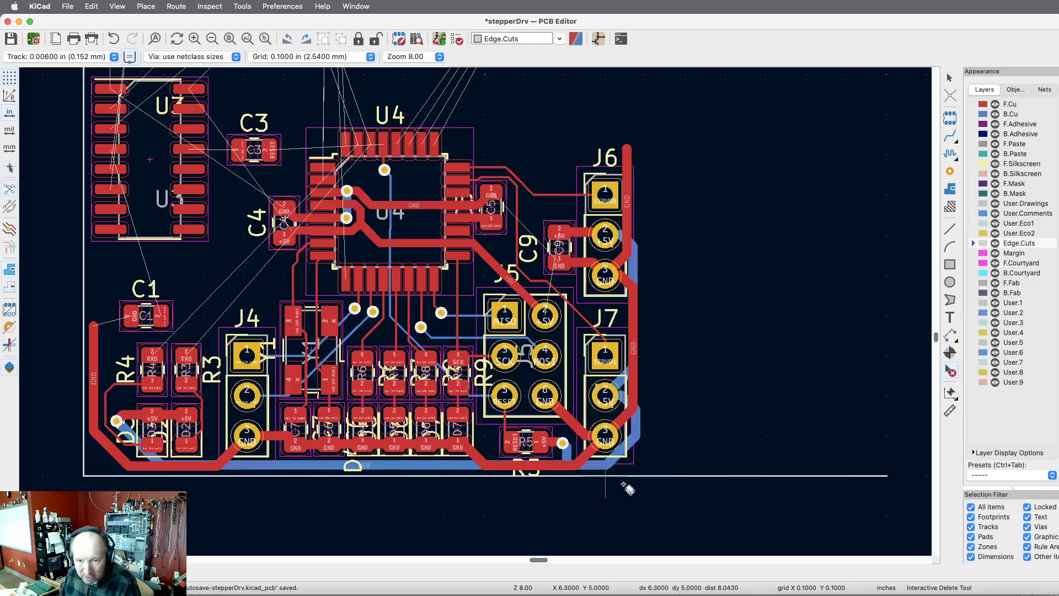
click(645, 476)
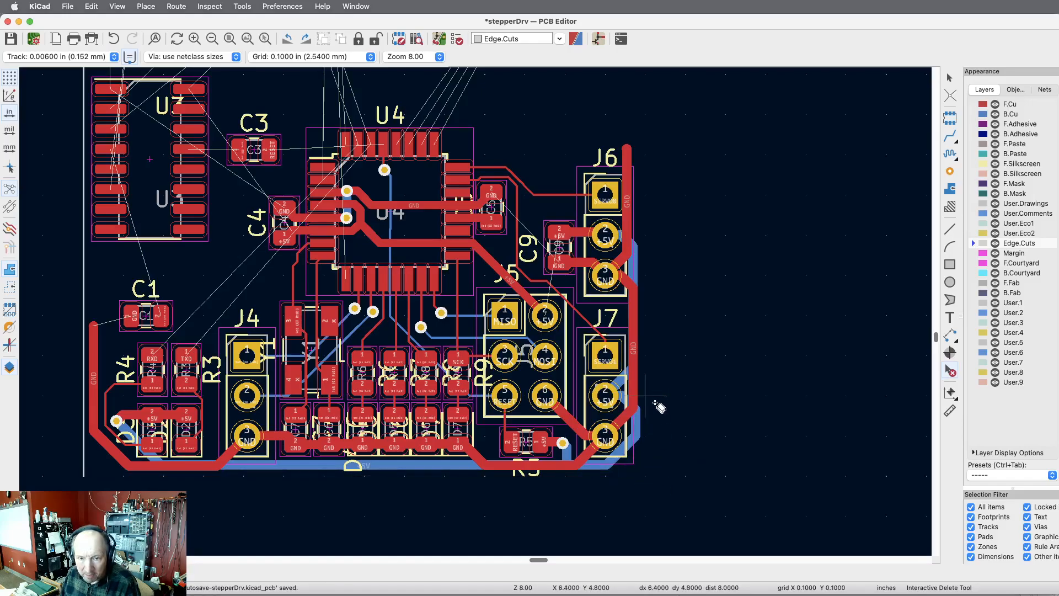
key(super+z)
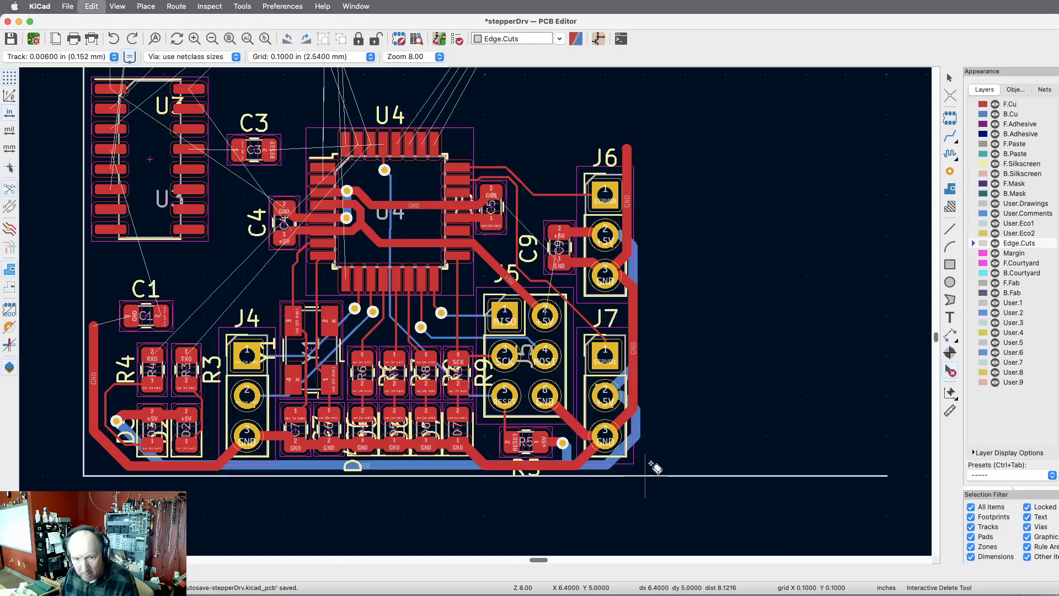
Step: Draw Edge.Cuts lines from the lower board edge beside J7 straight up 1.4 in, then horizontally across above R1 to the opposite vertical edge
click(949, 229)
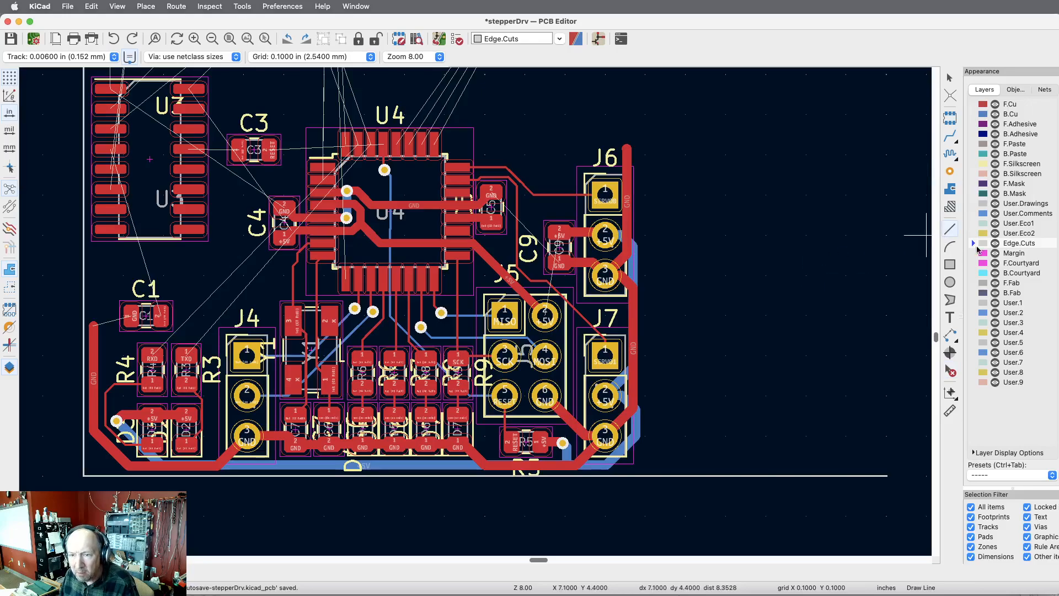
click(645, 475)
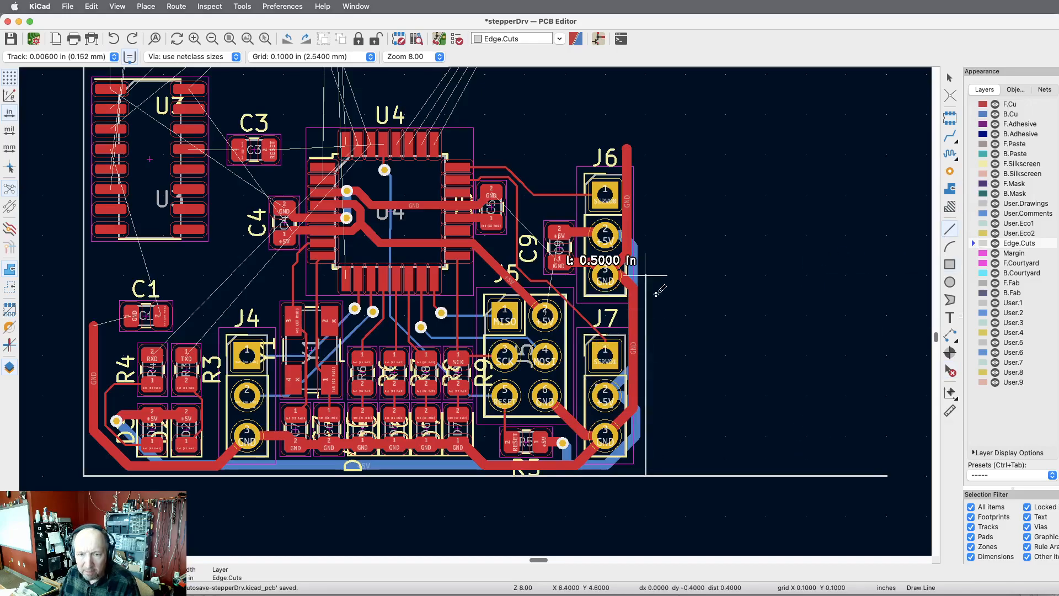
scroll(657, 295, up, 3)
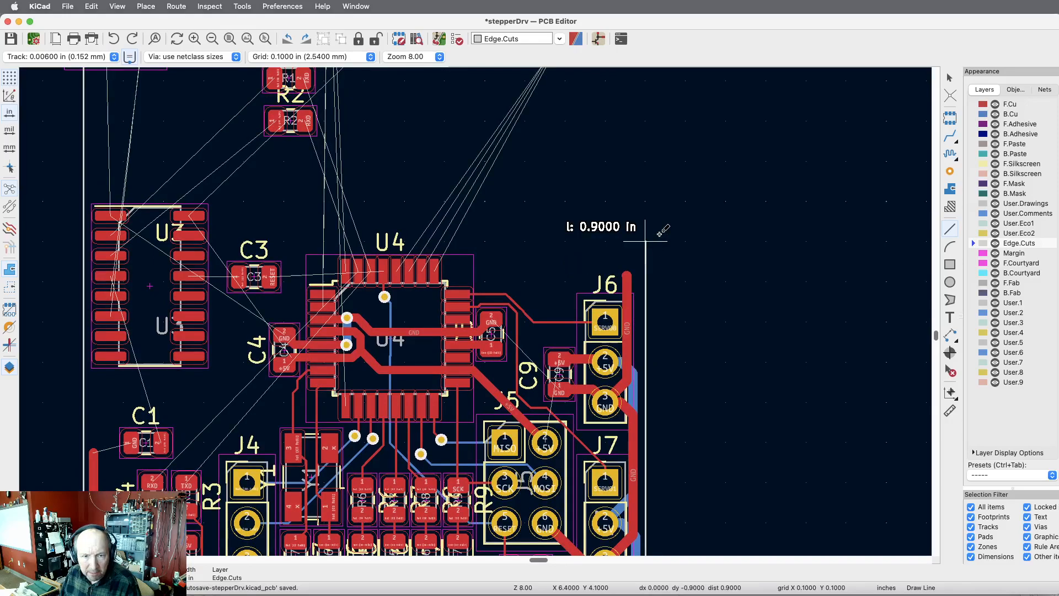
scroll(656, 132, up, 2)
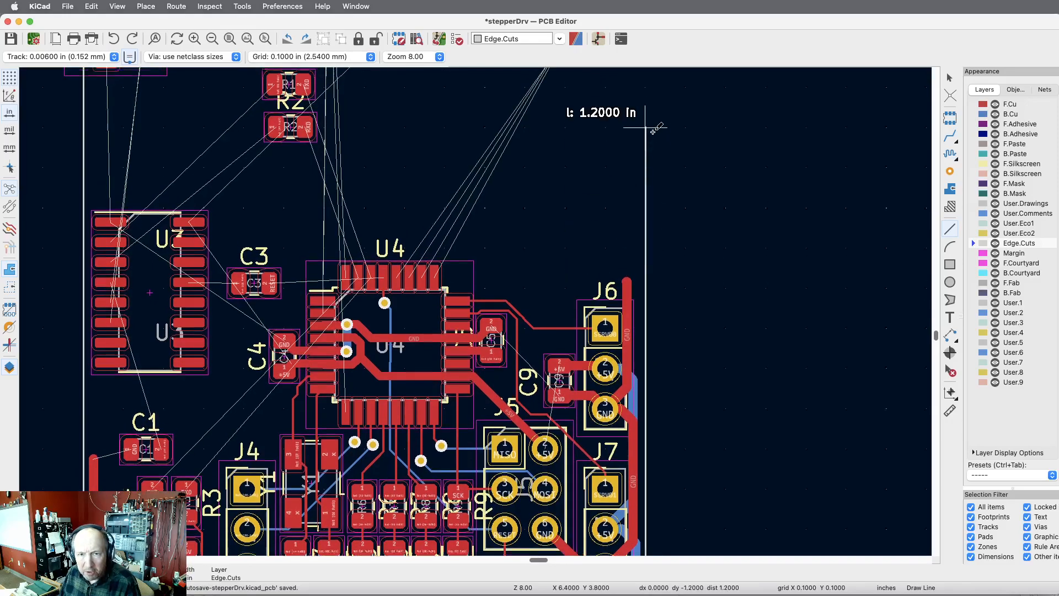
scroll(655, 131, up, 1)
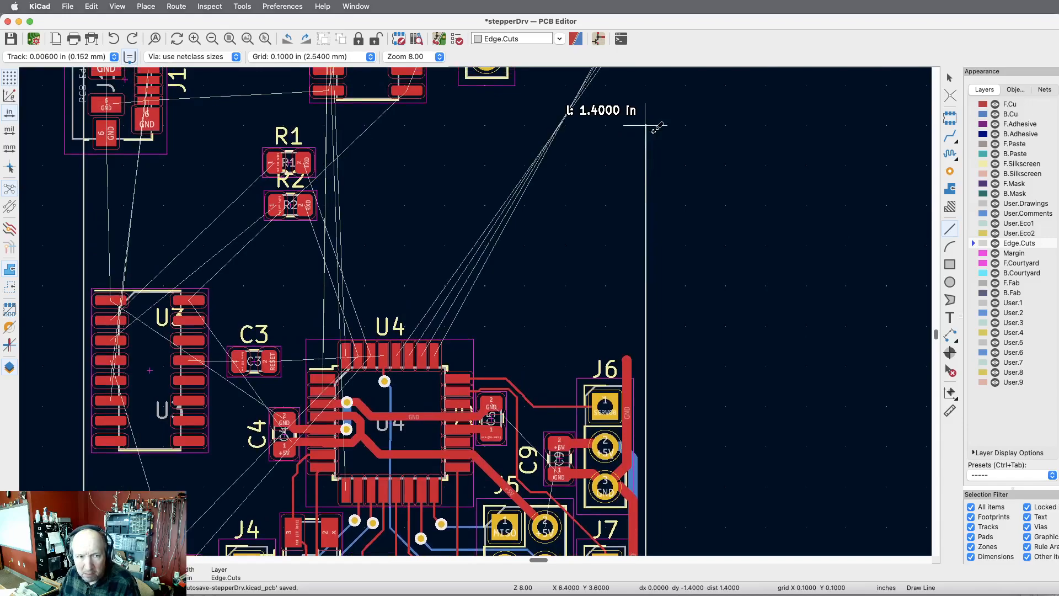
click(653, 131)
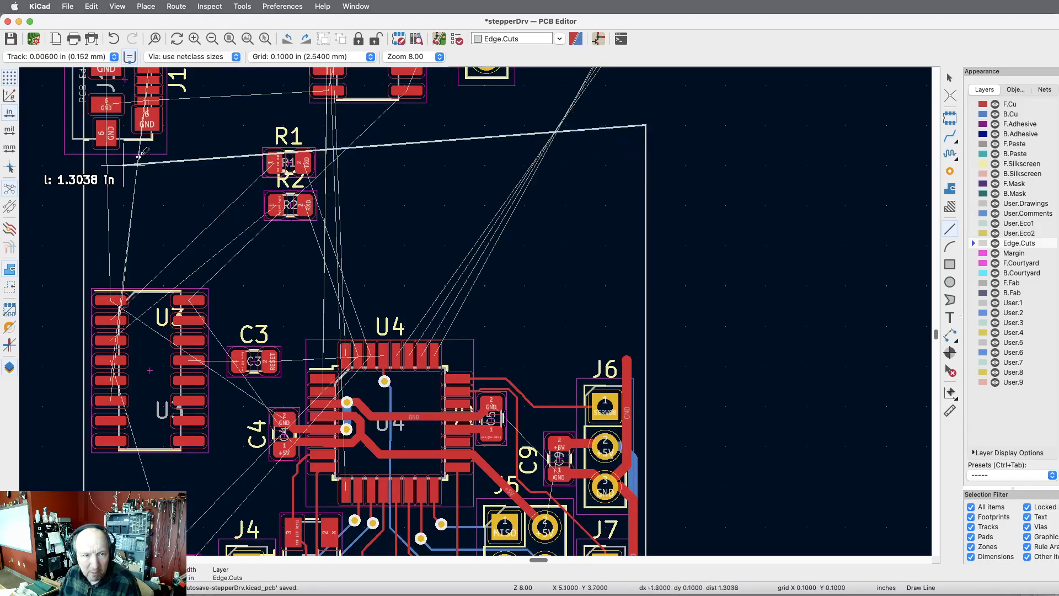
click(84, 125)
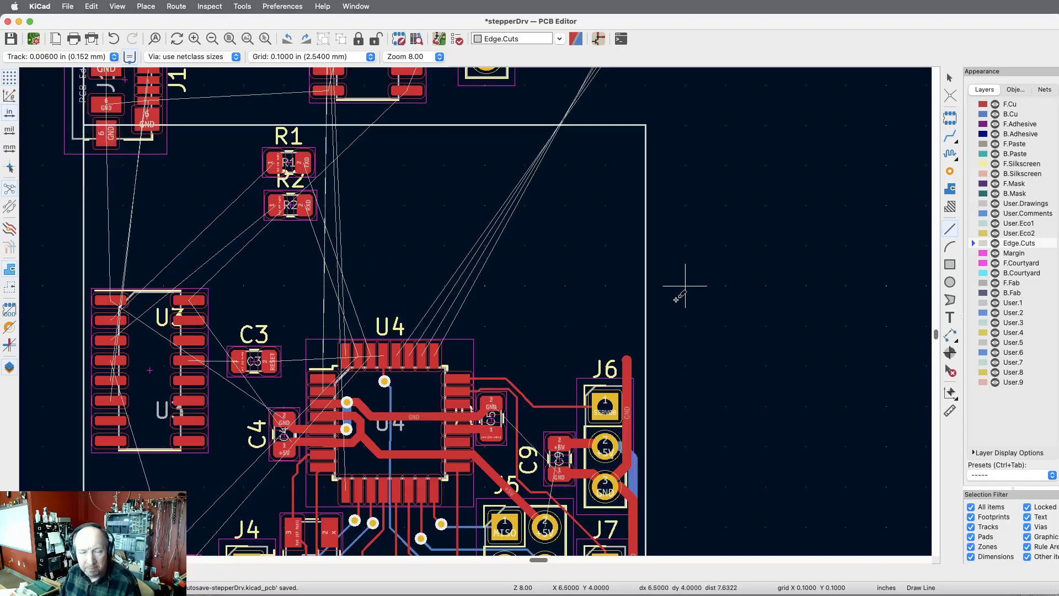
Step: Examine how J1, U2, U3 and U4 sit relative to the new board outline
scroll(684, 315, up, 2)
scroll(684, 306, left, 5)
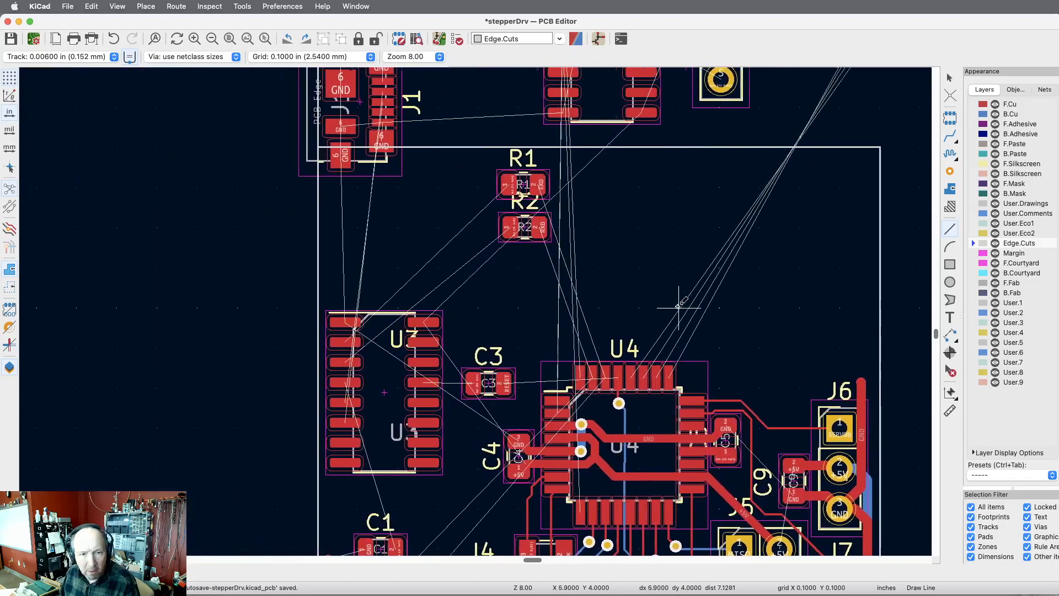
scroll(684, 306, up, 4)
scroll(680, 305, up, 4)
scroll(695, 342, down, 4)
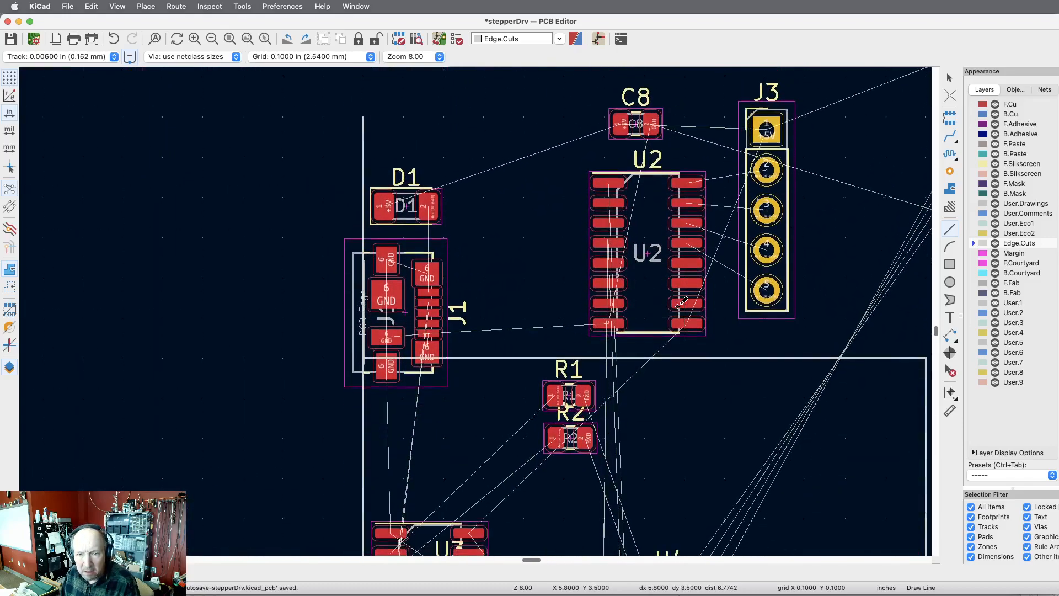
scroll(715, 381, down, 6)
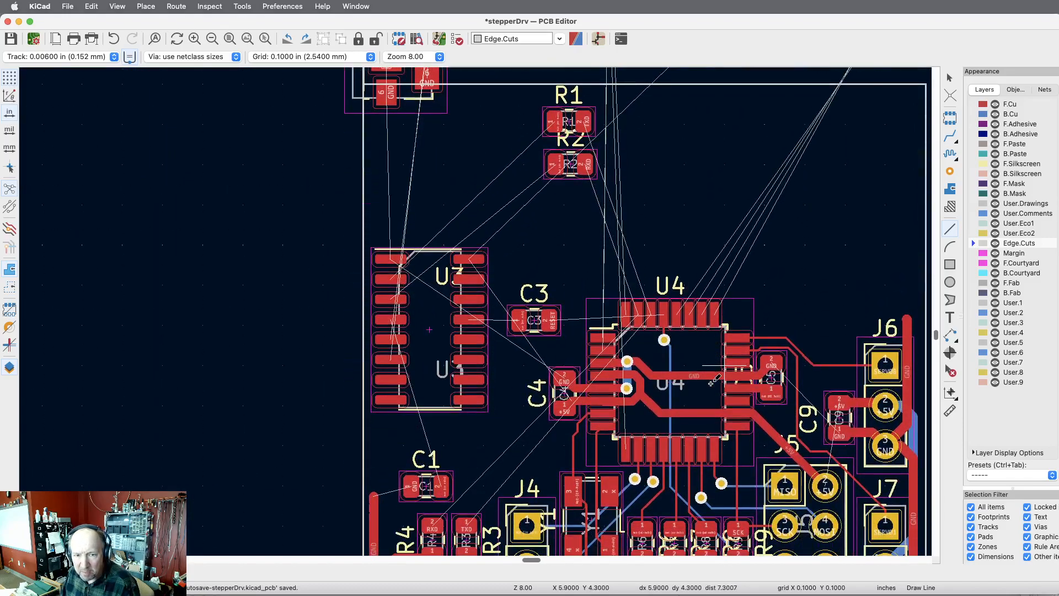
scroll(715, 381, up, 1)
scroll(715, 381, down, 2)
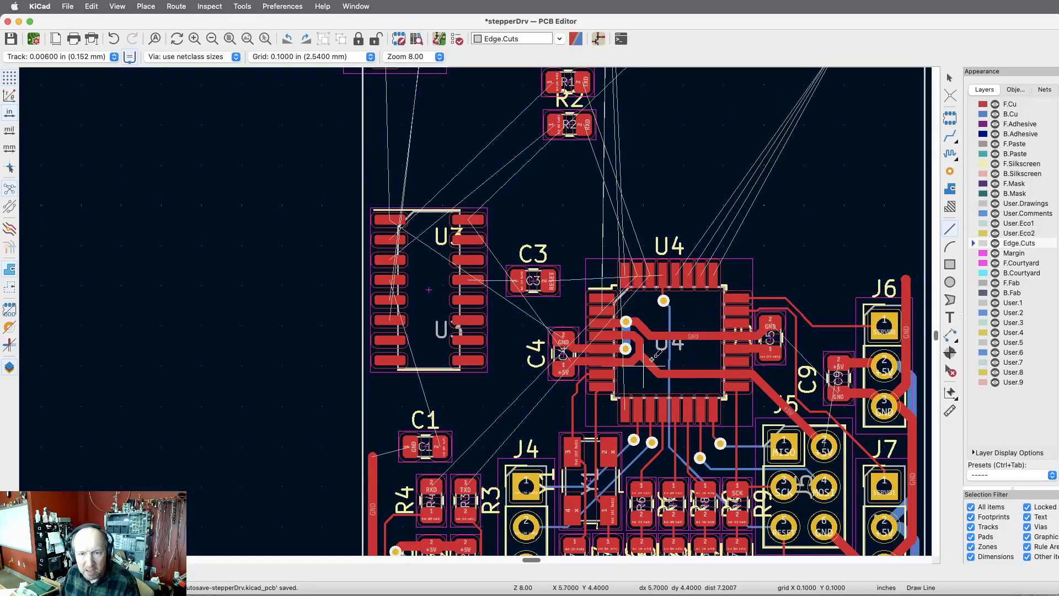
scroll(655, 359, up, 5)
scroll(654, 359, down, 1)
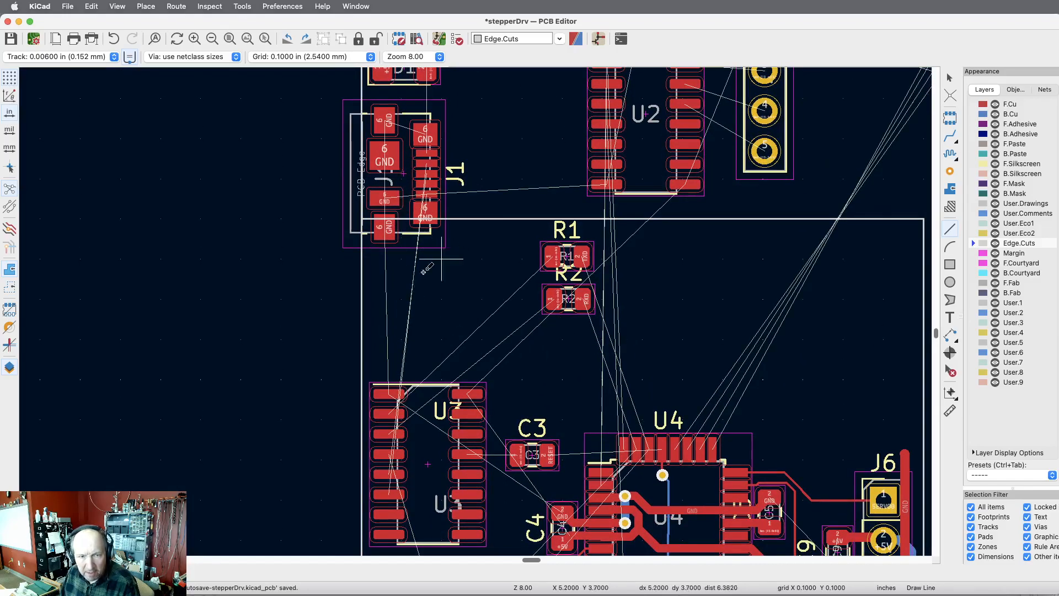
scroll(488, 367, down, 4)
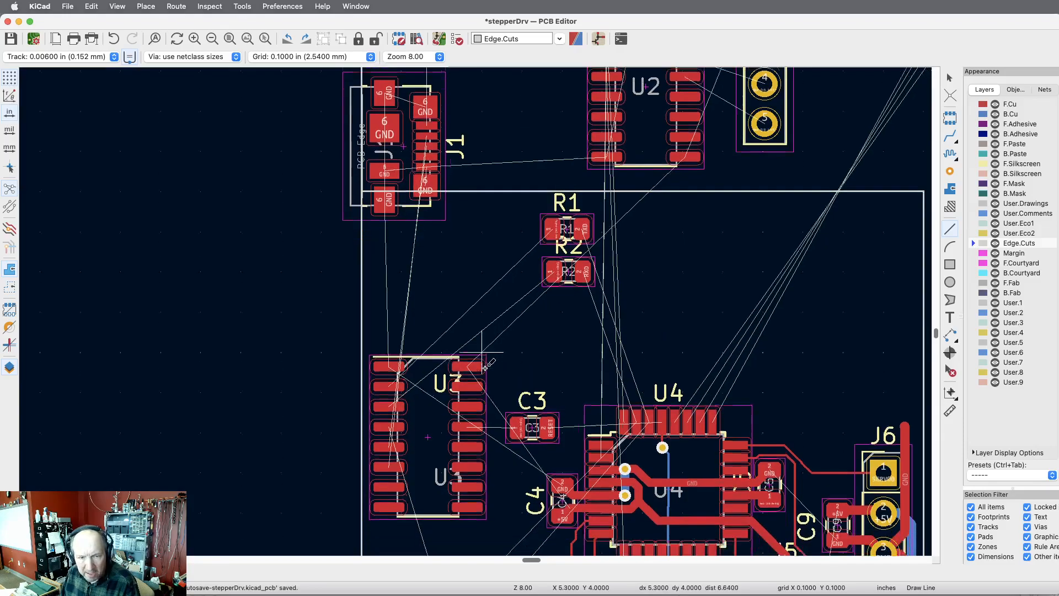
scroll(488, 364, up, 5)
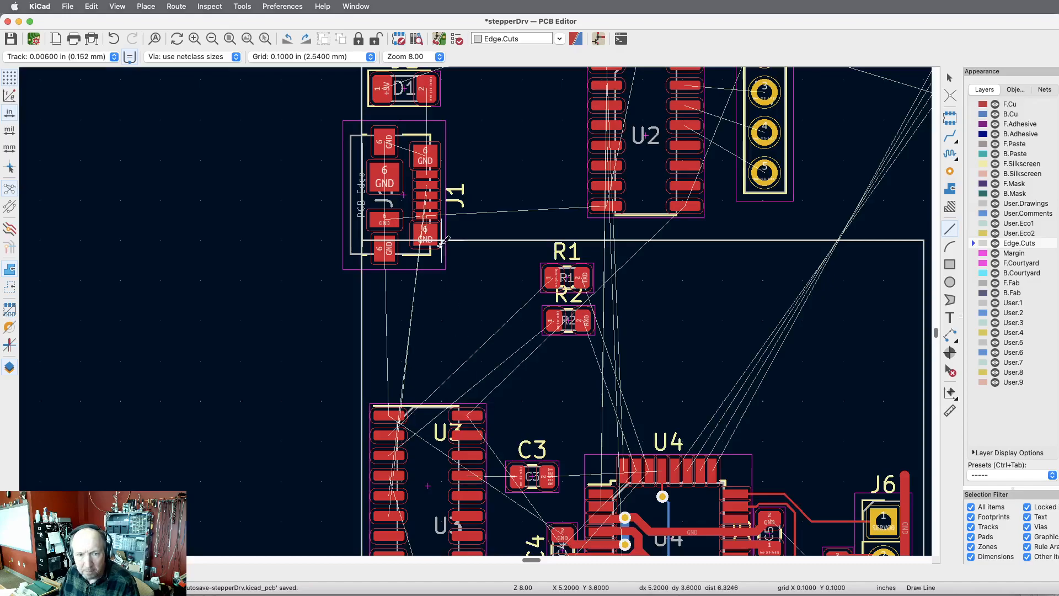
Step: Move USB connector J1 straight down inside the new outline, against the vertical board edge at U3's upper end
click(427, 158)
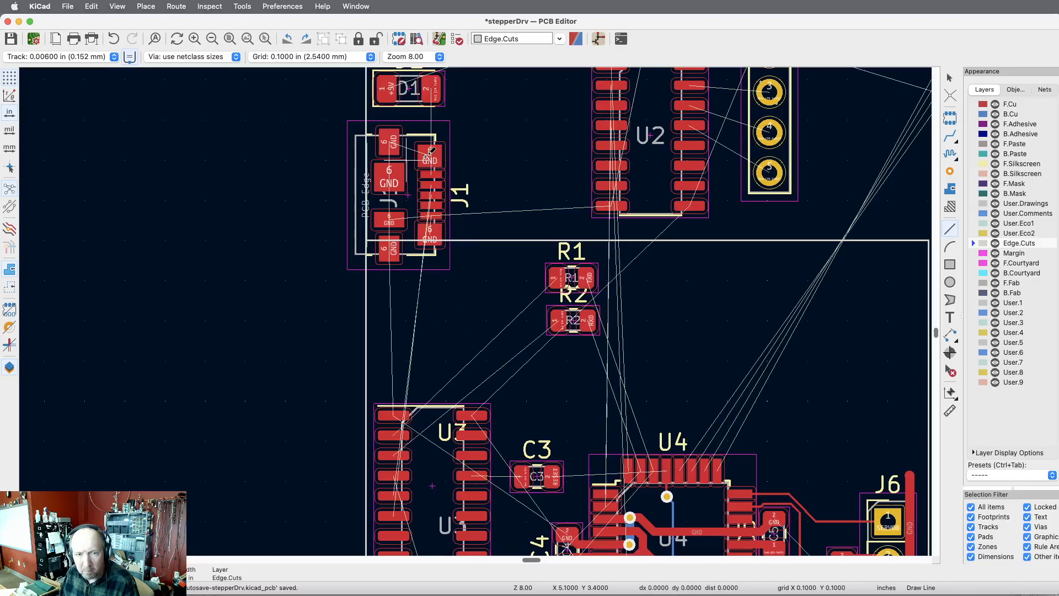
key(m)
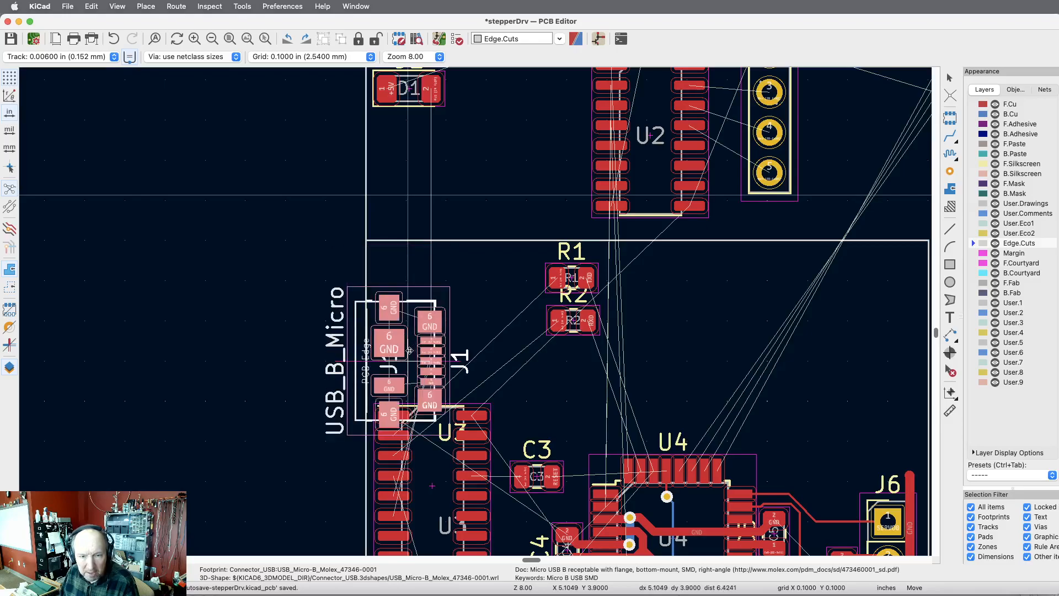
click(412, 351)
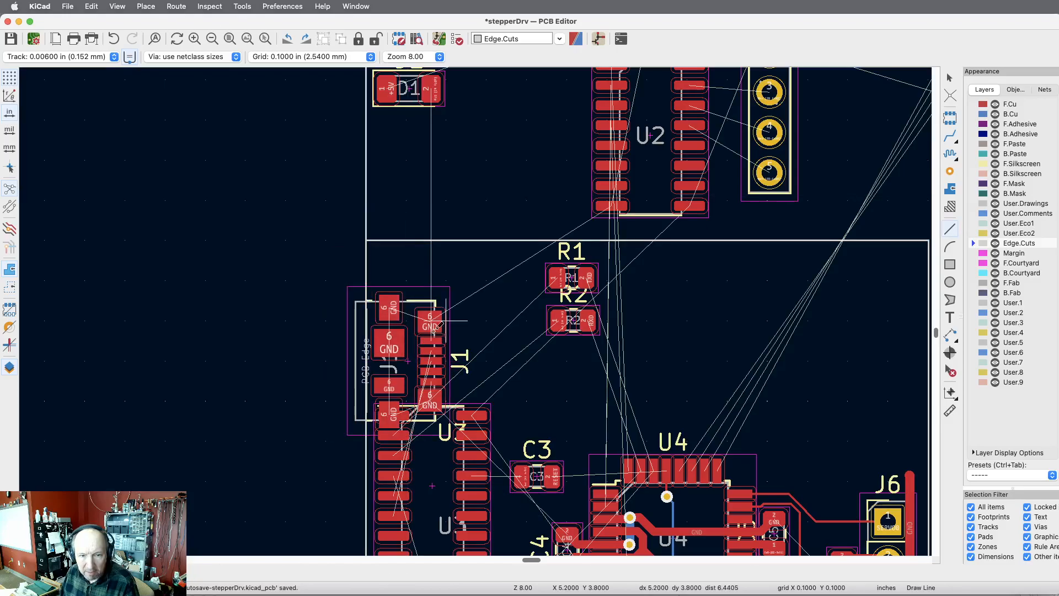
key(ctrl+shift+l)
Step: Set the grid to 0.0010 in (0.0254 mm) and move U3 down clear of J1, just above C1
scroll(526, 246, down, 4)
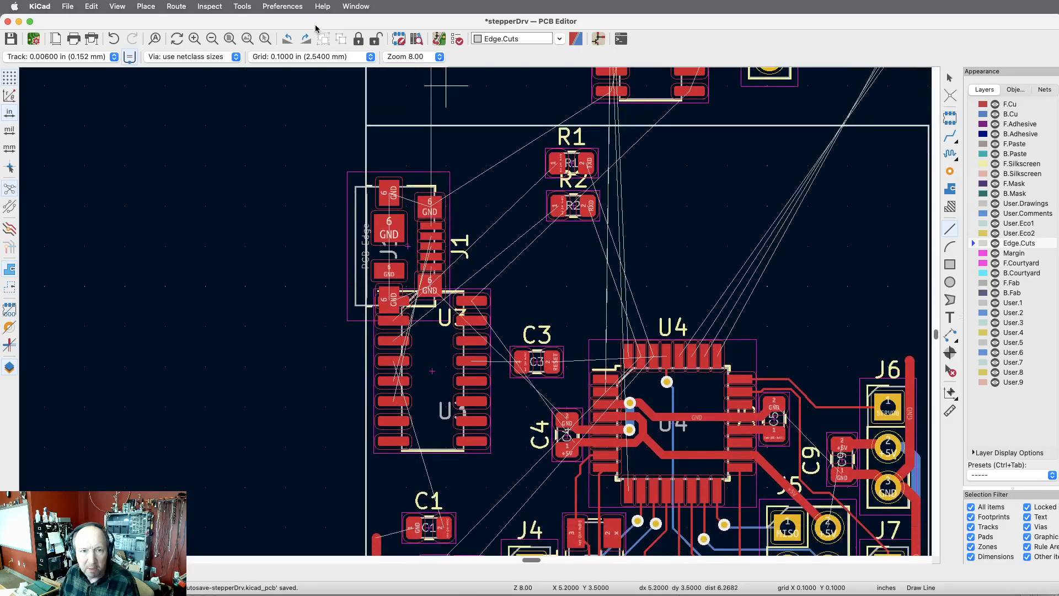
click(369, 57)
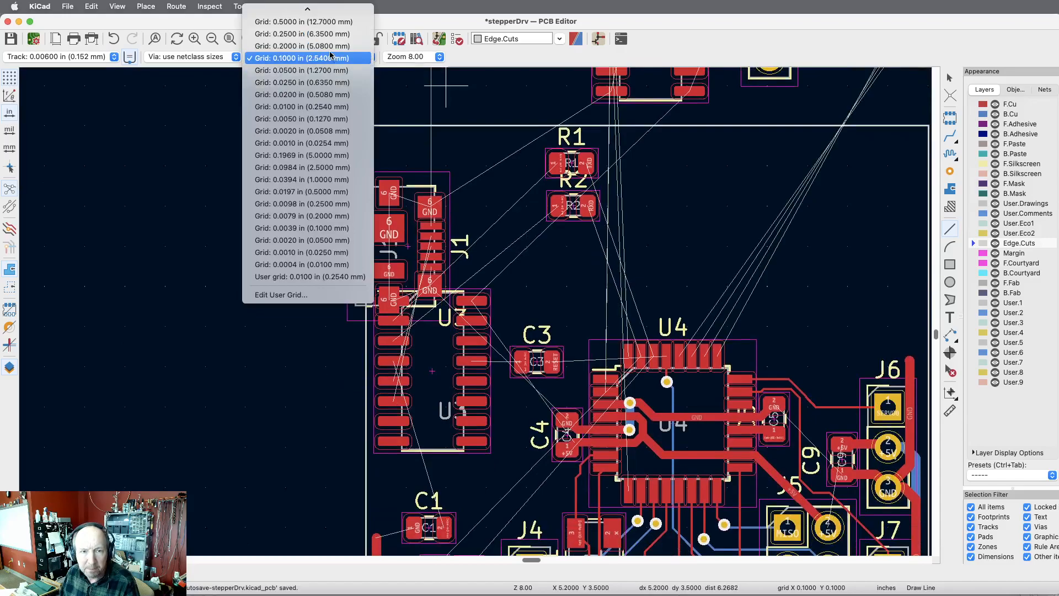
scroll(322, 69, up, 1)
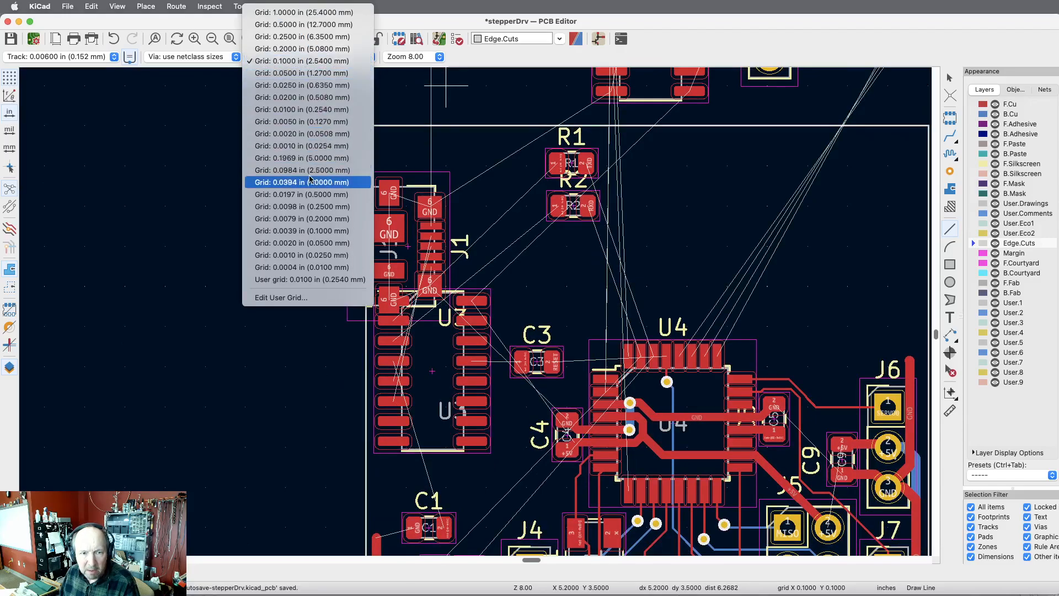
click(303, 146)
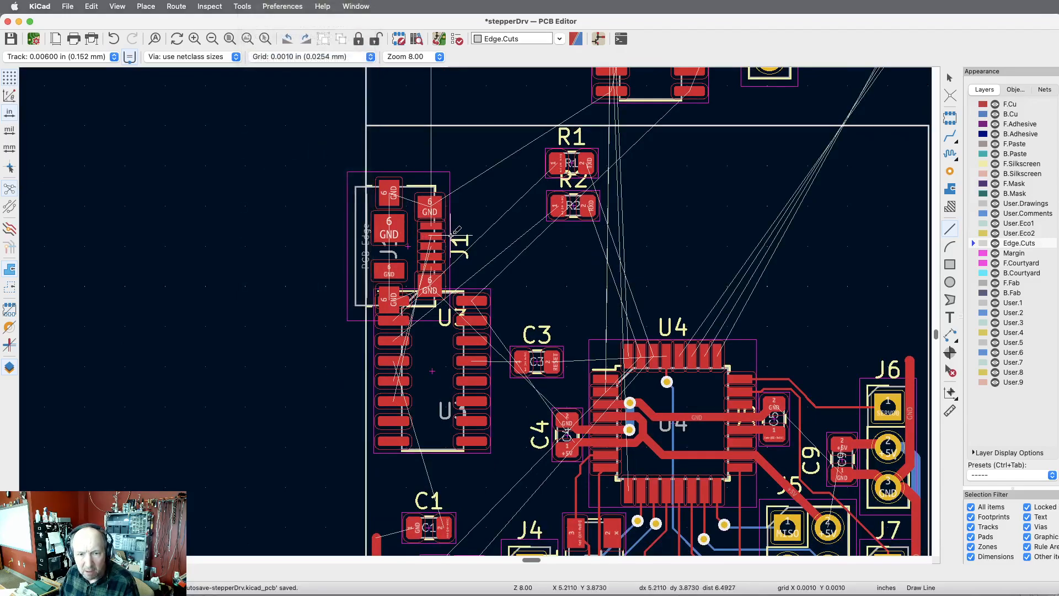
click(475, 303)
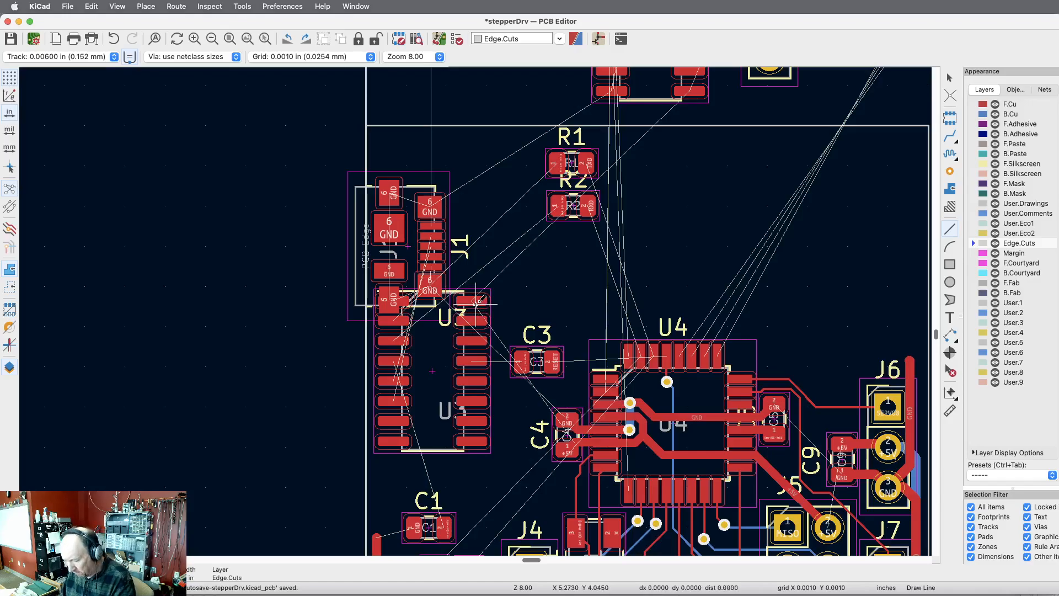
key(m)
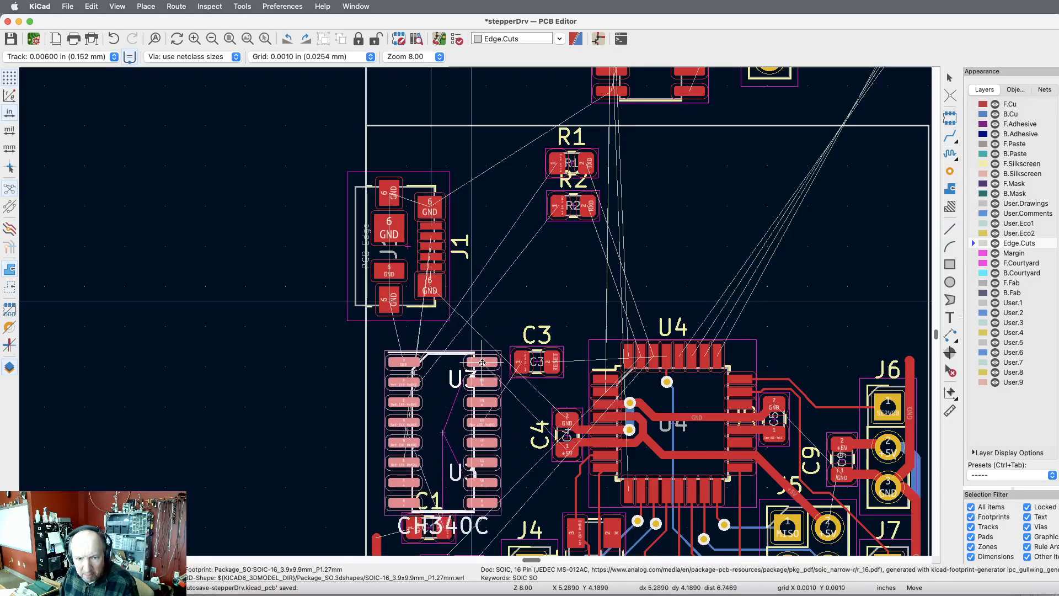
click(483, 363)
scroll(486, 365, down, 5)
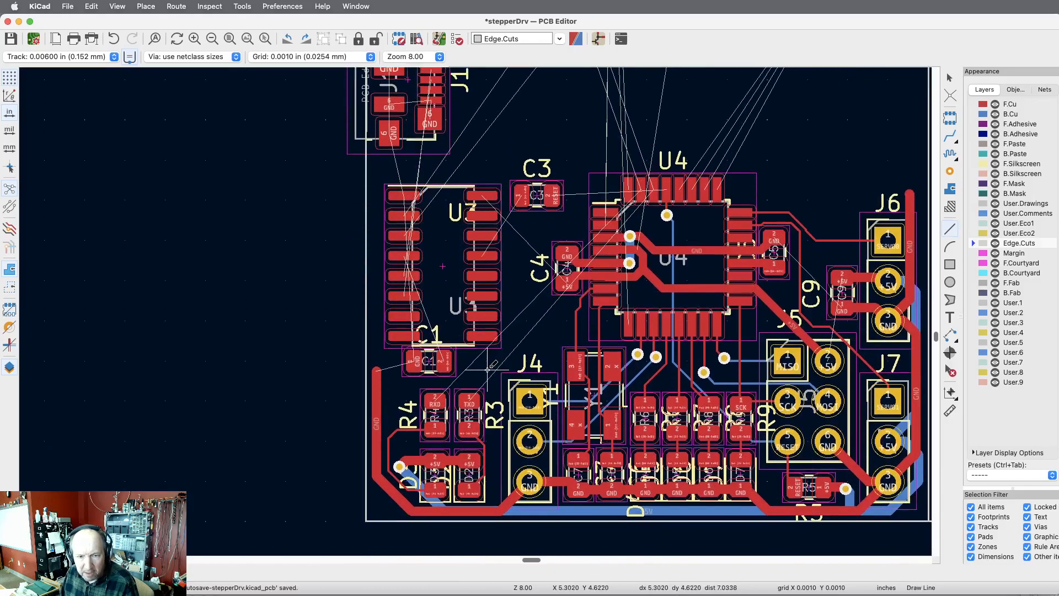
scroll(451, 369, left, 2)
click(456, 366)
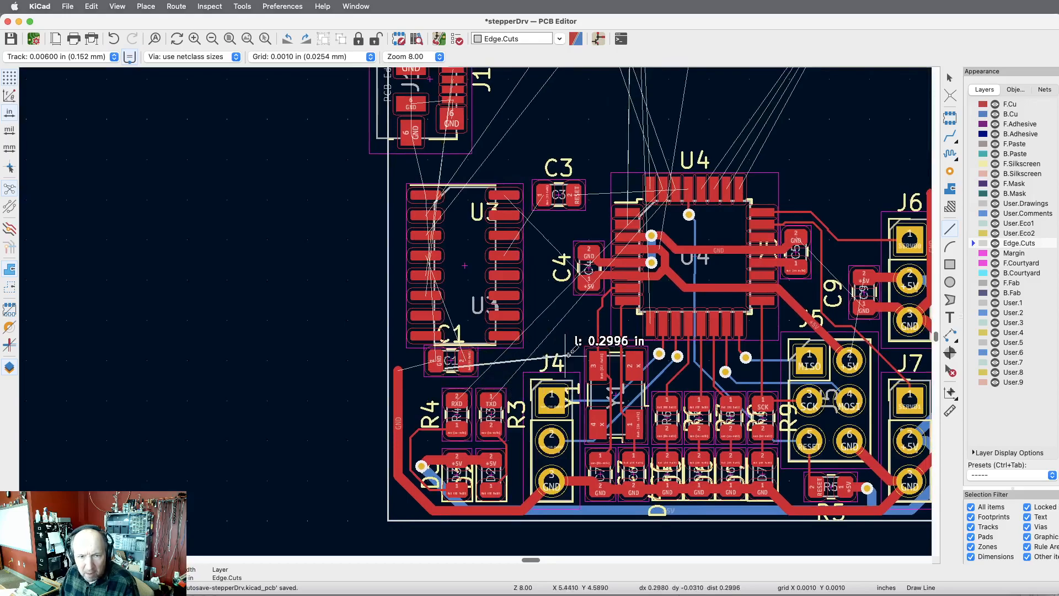
key(Escape)
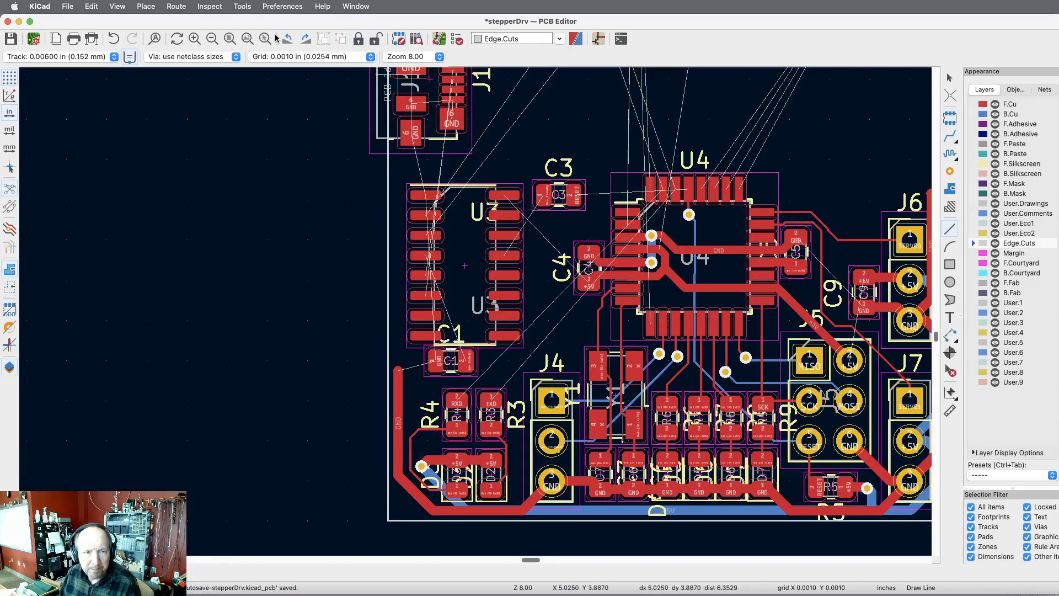
Step: Examine the clearances between the board edge, U3, C1 and USB connector J1, including which GND pads still need connecting
click(194, 39)
click(194, 38)
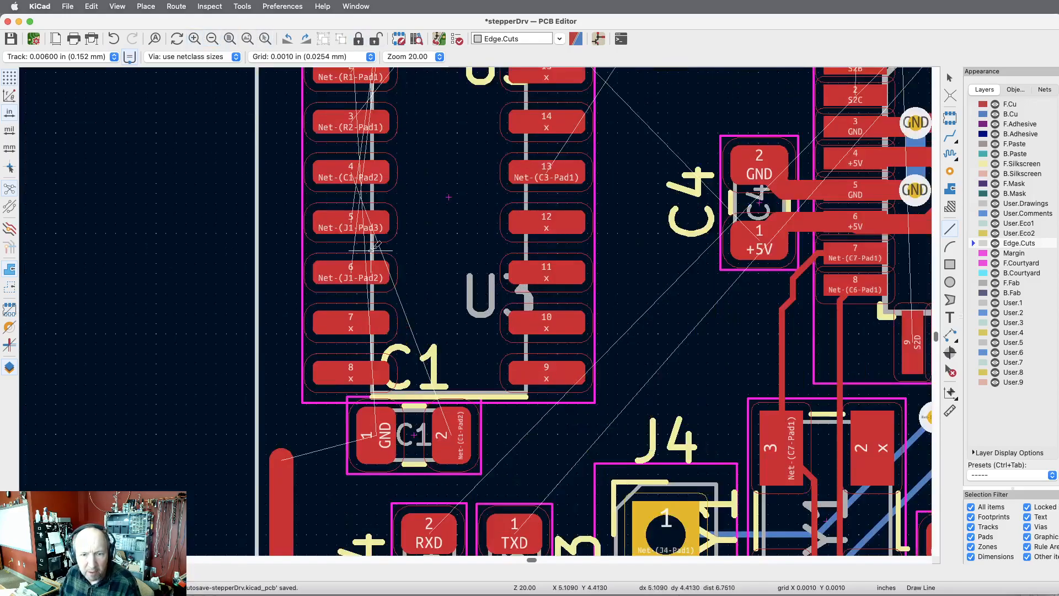
scroll(380, 251, up, 5)
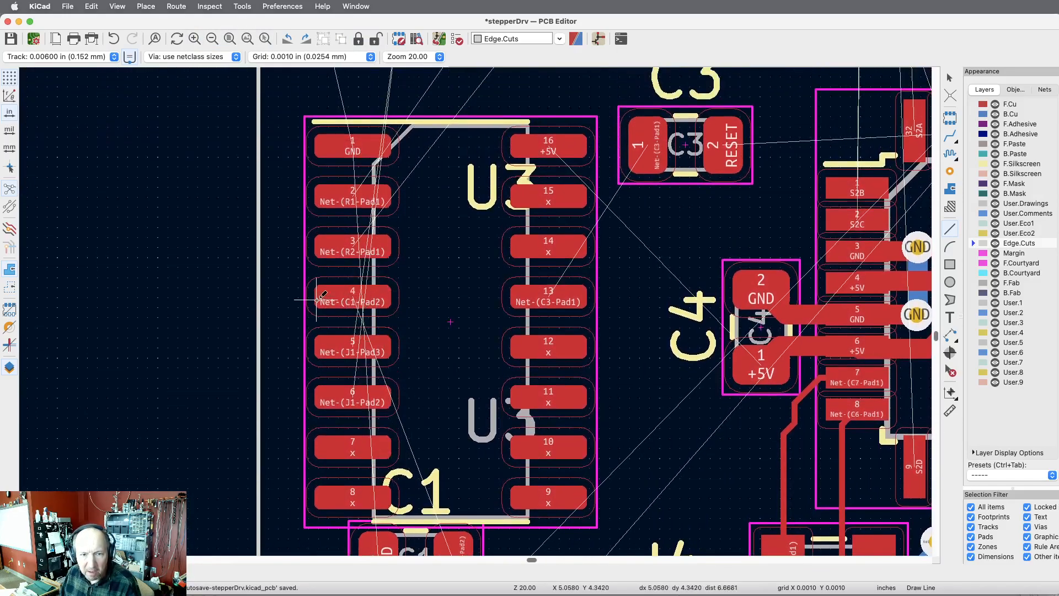
scroll(446, 208, up, 3)
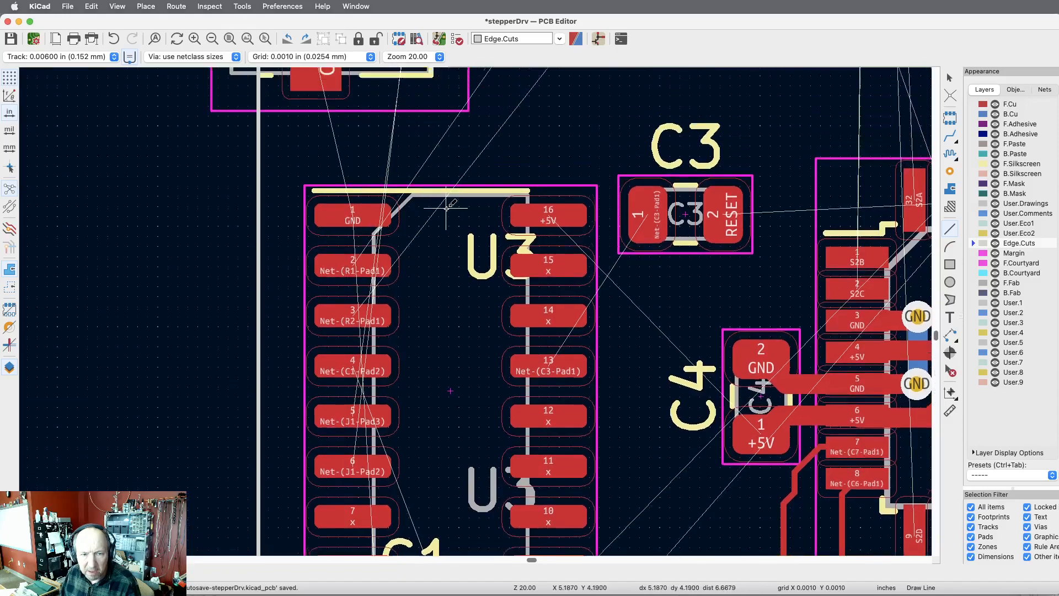
scroll(445, 209, down, 10)
scroll(366, 239, up, 6)
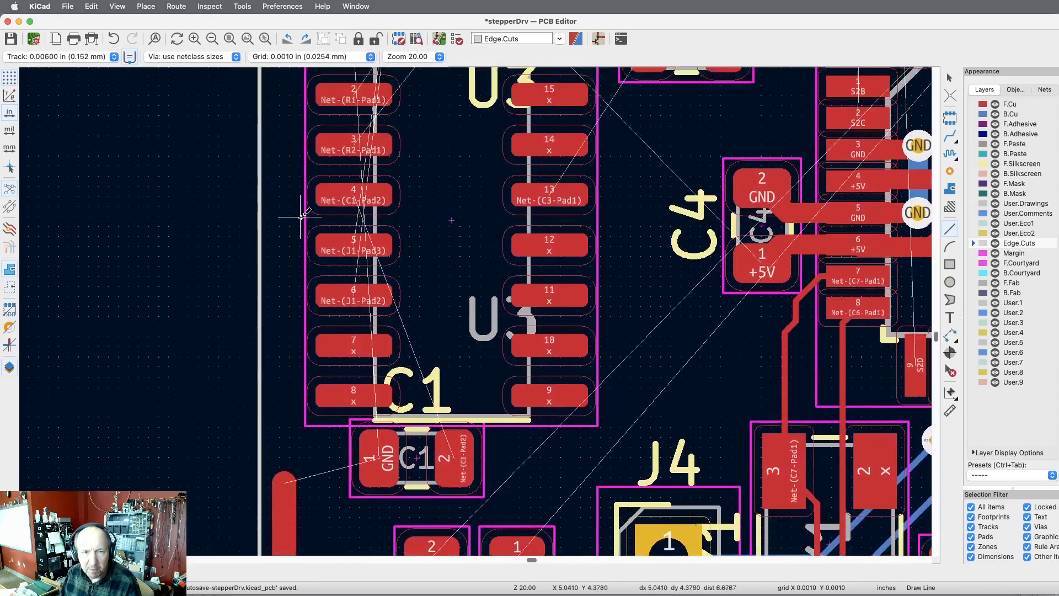
scroll(283, 331, up, 7)
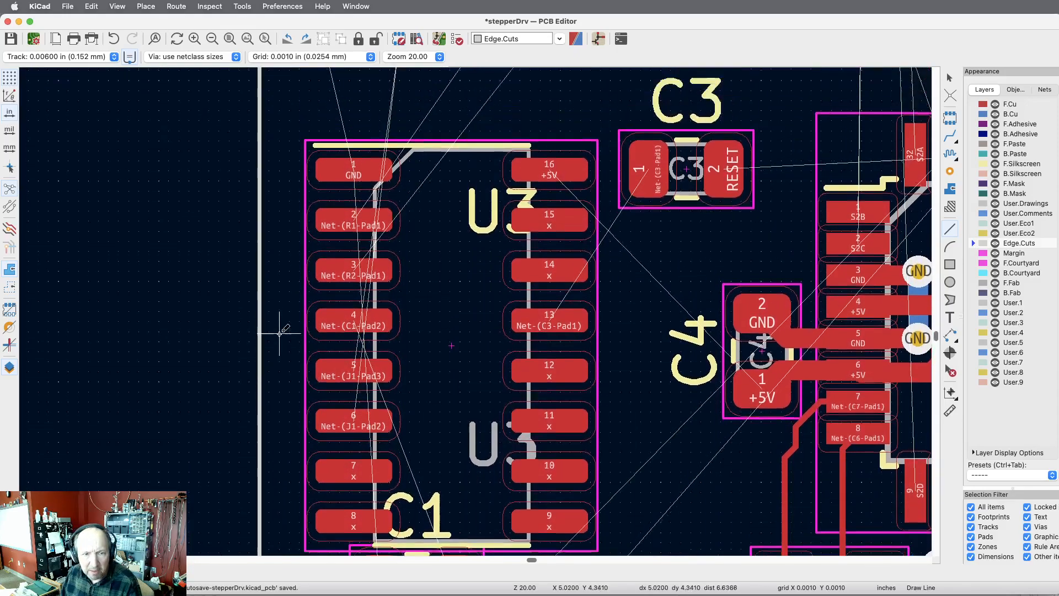
scroll(347, 223, up, 20)
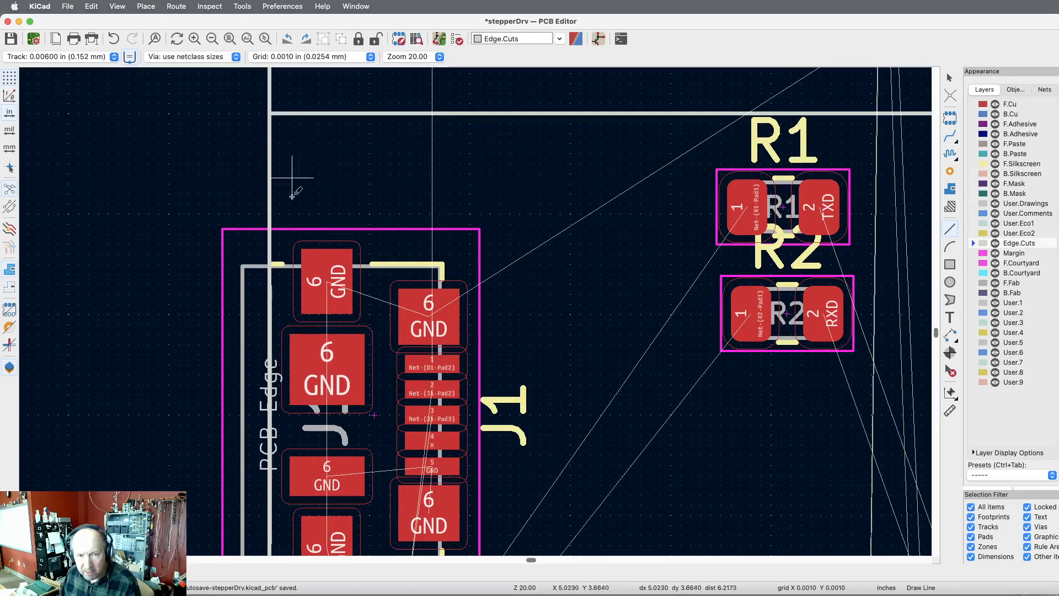
scroll(373, 222, down, 10)
scroll(373, 221, down, 2)
scroll(373, 222, up, 1)
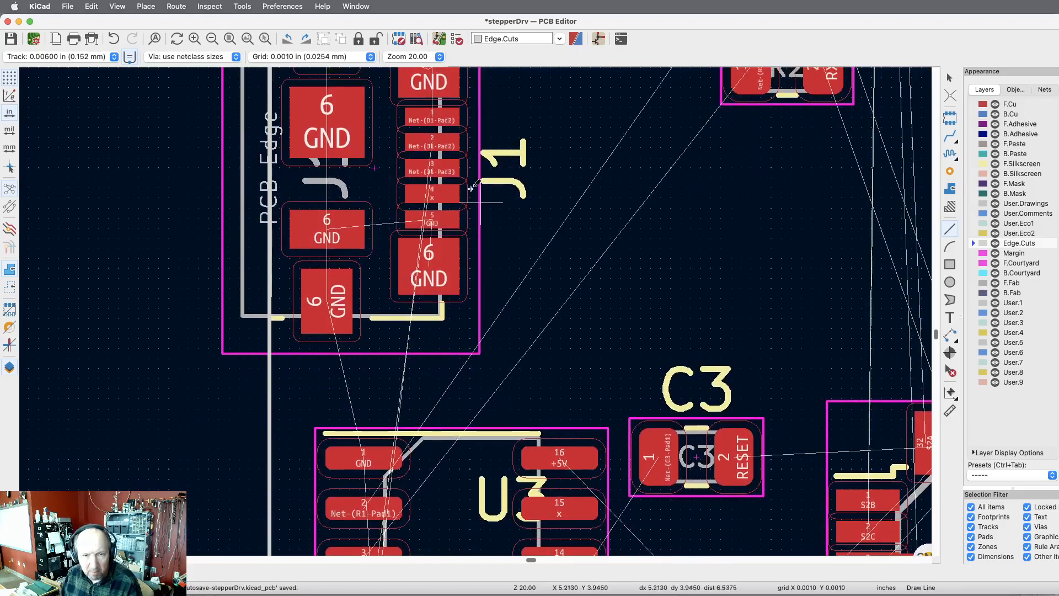
scroll(368, 243, down, 8)
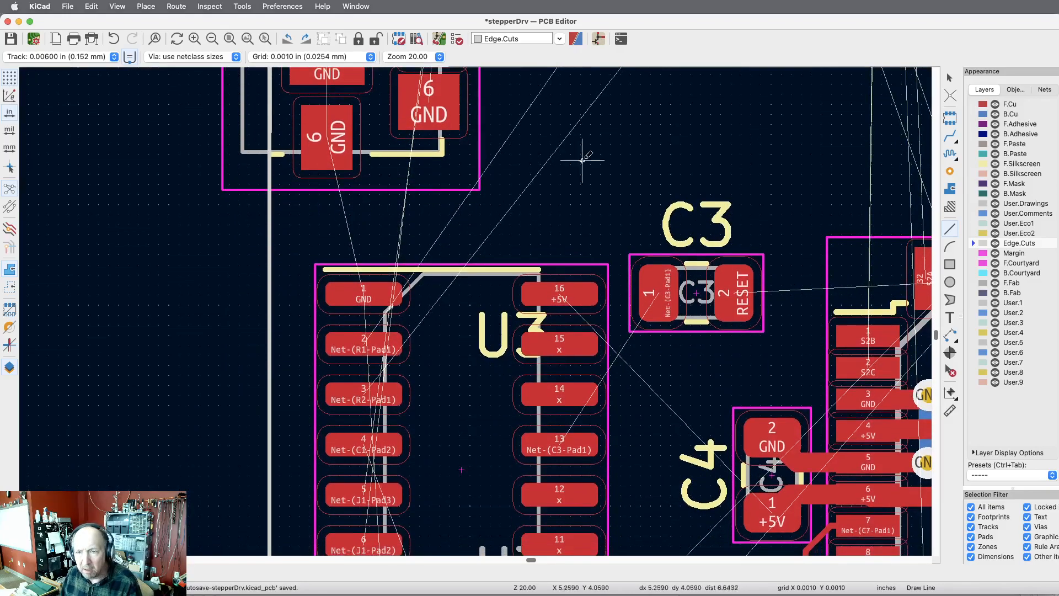
Step: On F.Cu, route a 0.02400 in GND track from the trace end beside C1 straight up along the board edge to J1's lowest shield pad
click(972, 105)
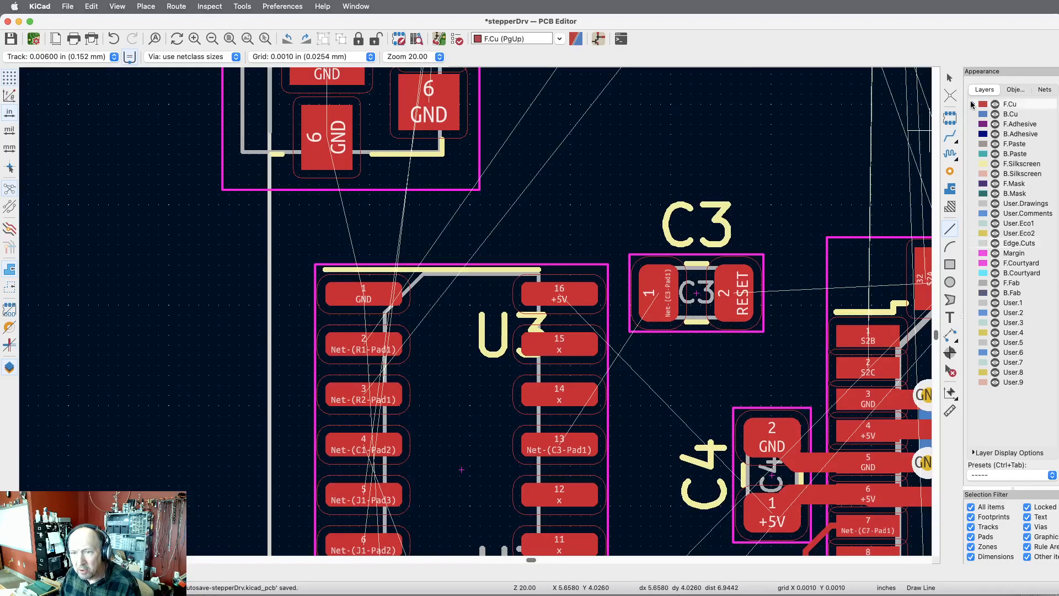
click(950, 138)
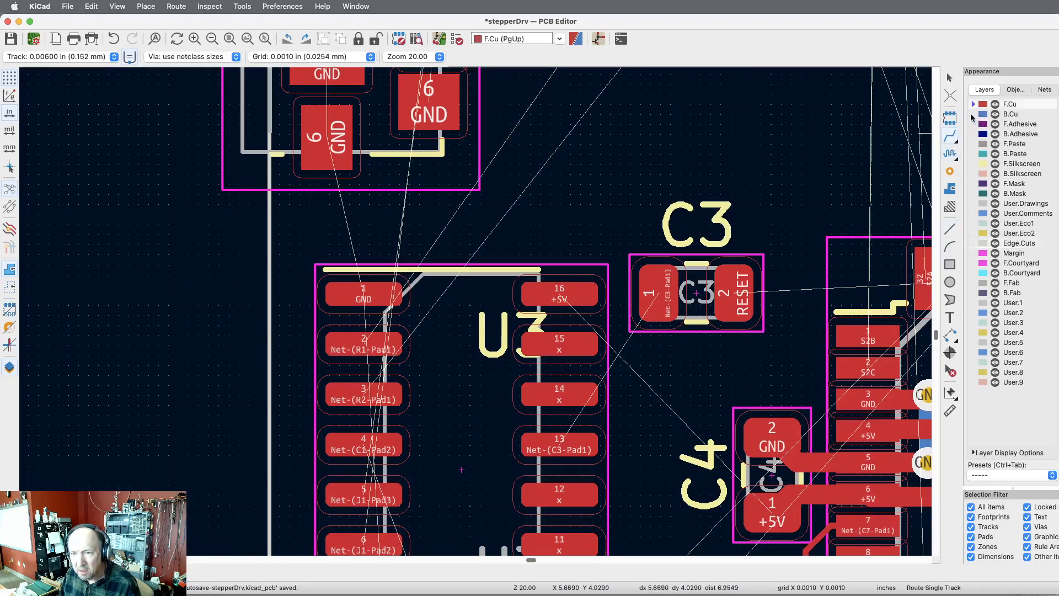
click(113, 58)
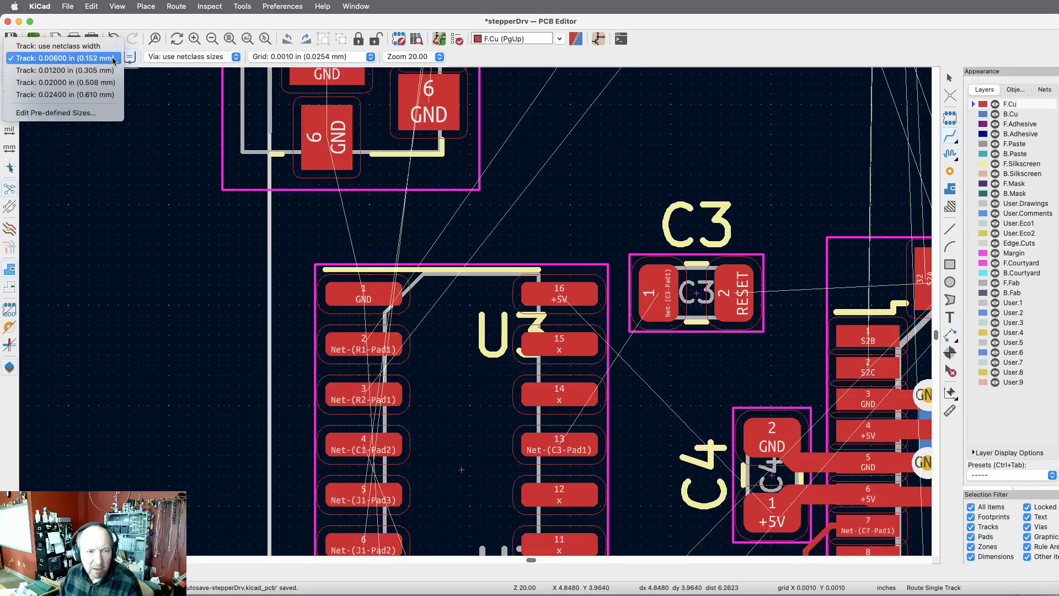
click(75, 95)
scroll(142, 123, down, 10)
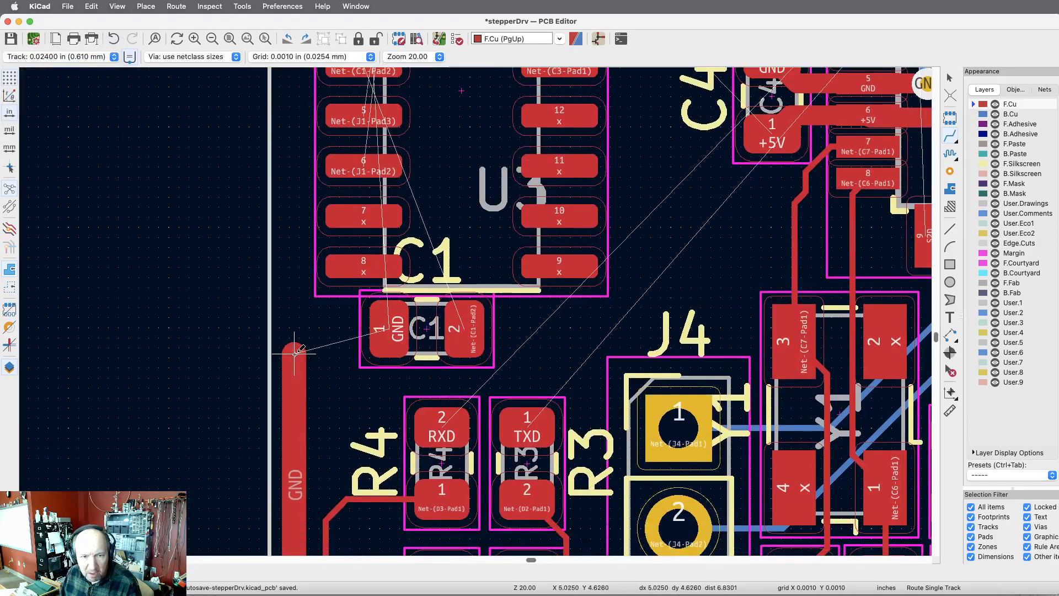
click(295, 353)
scroll(295, 353, up, 10)
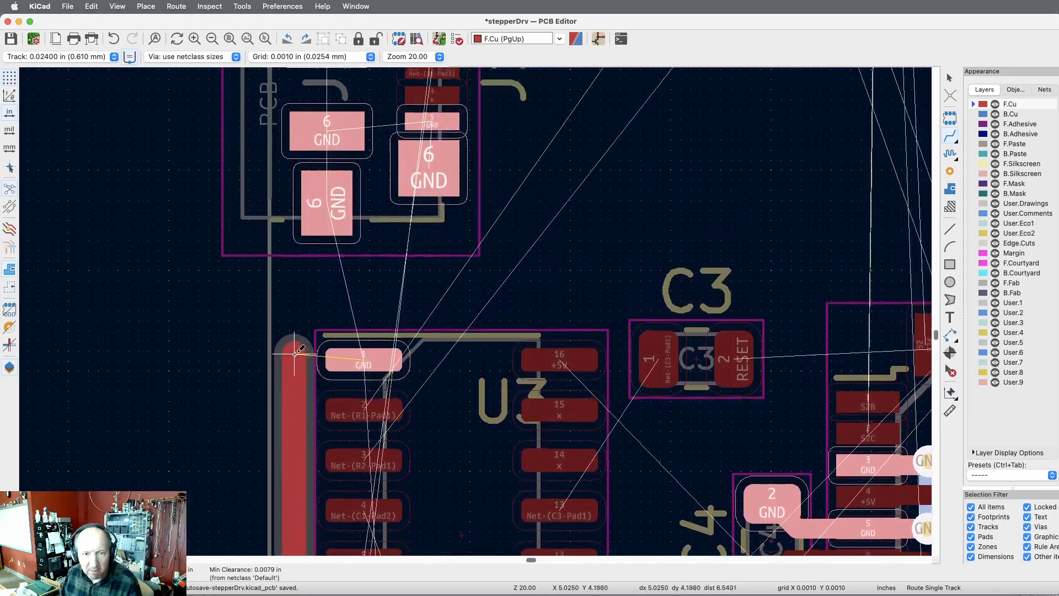
scroll(295, 353, up, 2)
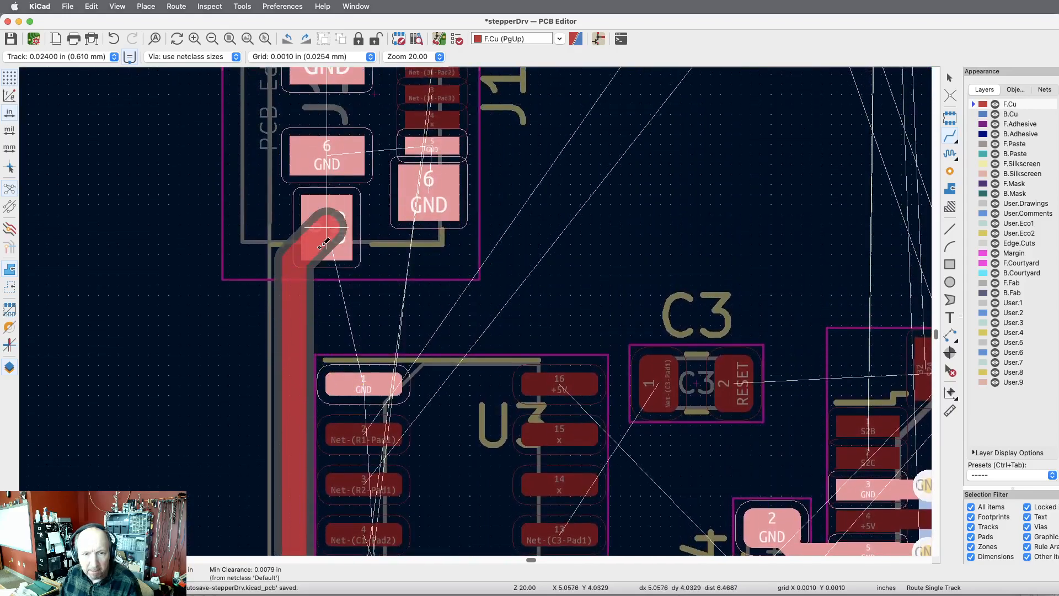
click(322, 244)
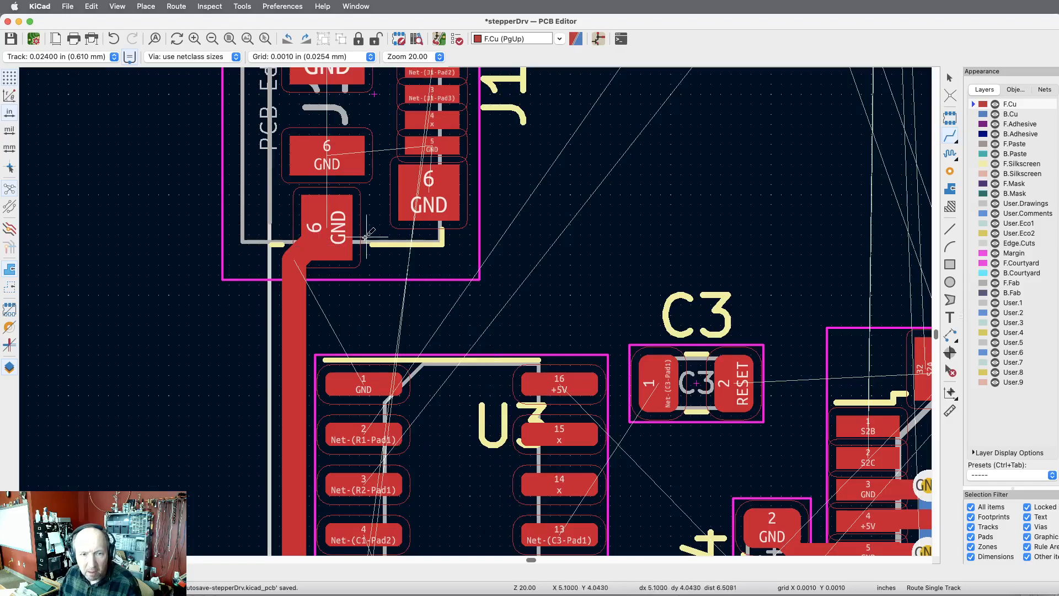
Step: Route GND tracks from J1's lowest shield pad to the shield pad directly above it and to the shield pad below pin 5
click(347, 230)
click(333, 165)
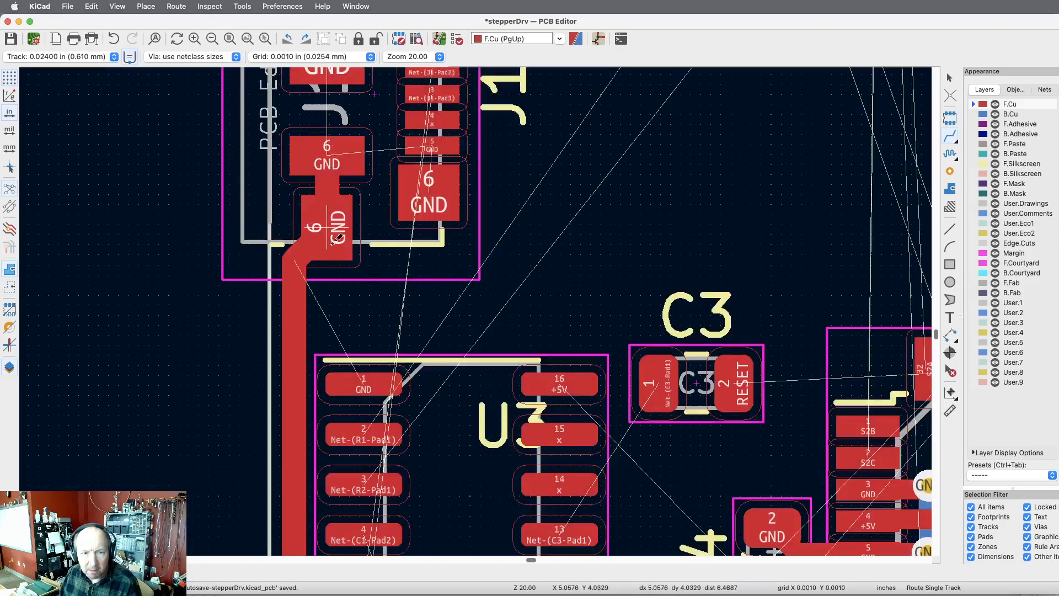
click(334, 224)
click(431, 190)
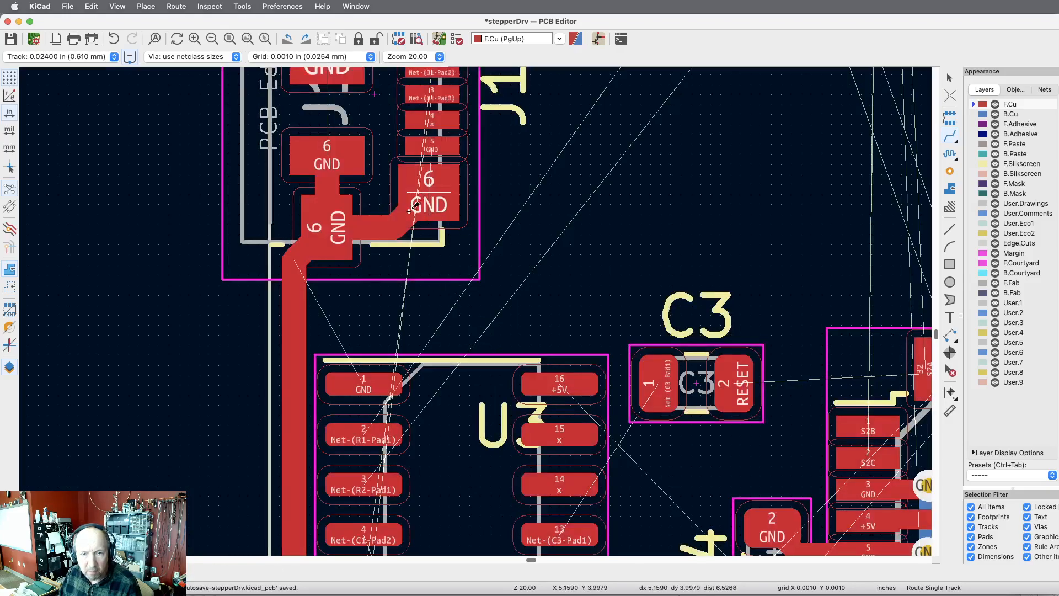
Step: Set the track width to 0.01200 in and connect J1's GND pin 5 to the shield pad directly beneath it
click(428, 159)
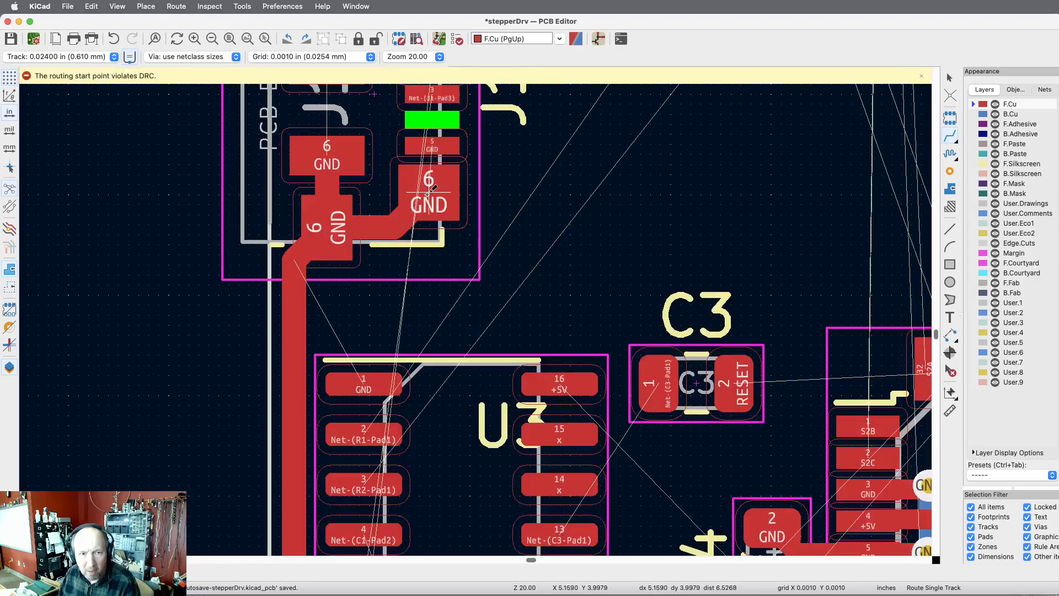
key(Escape)
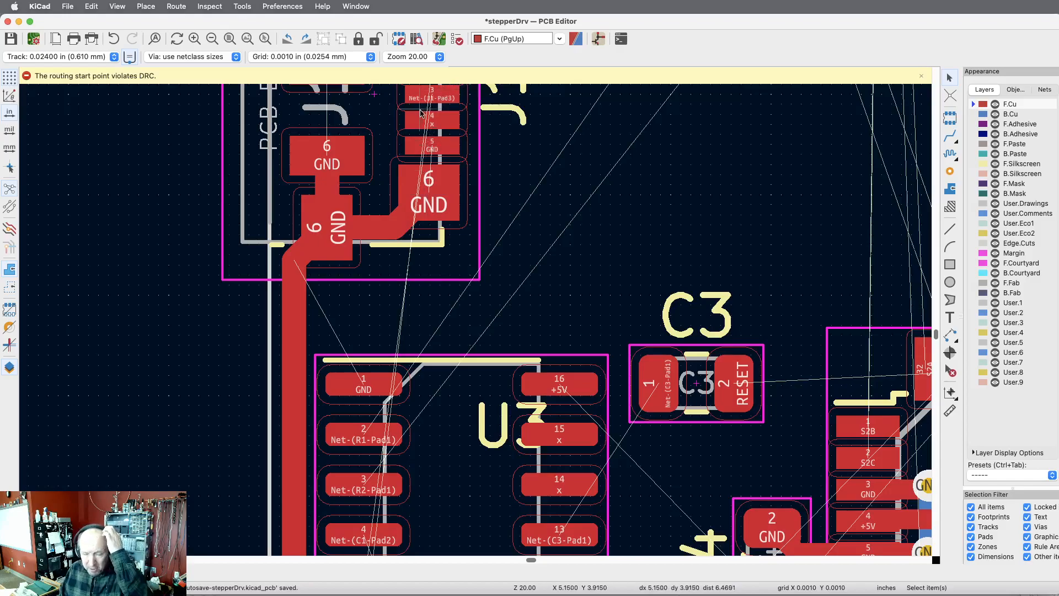
click(115, 58)
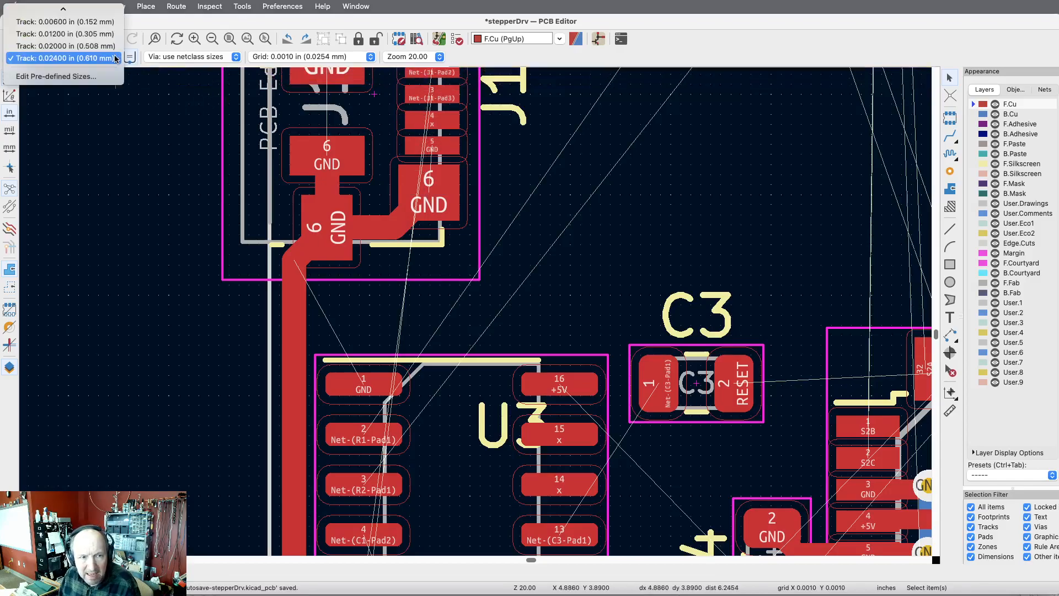
click(77, 33)
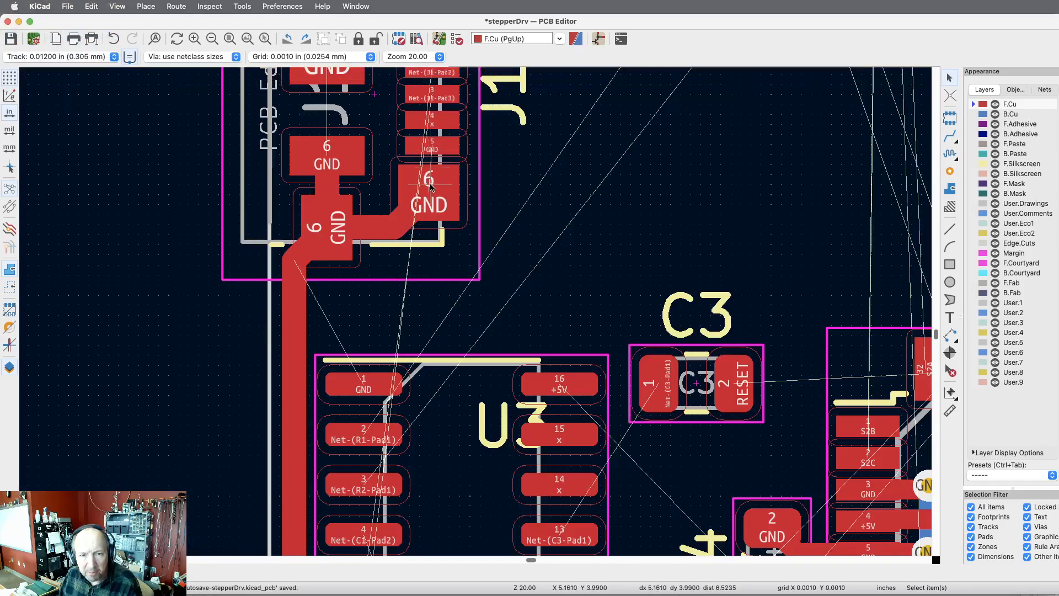
click(431, 184)
key(Escape)
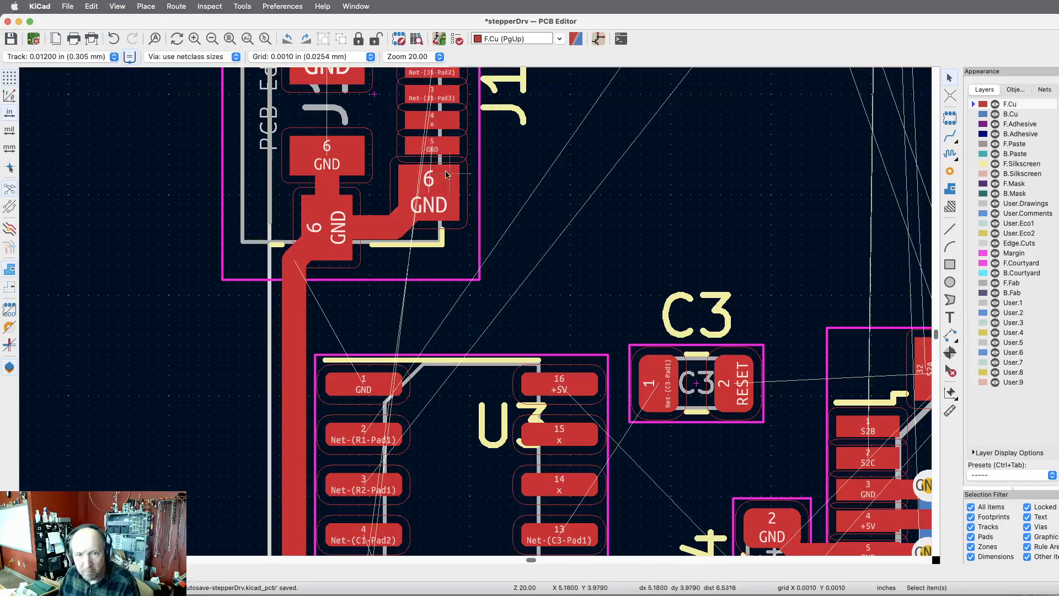
click(432, 147)
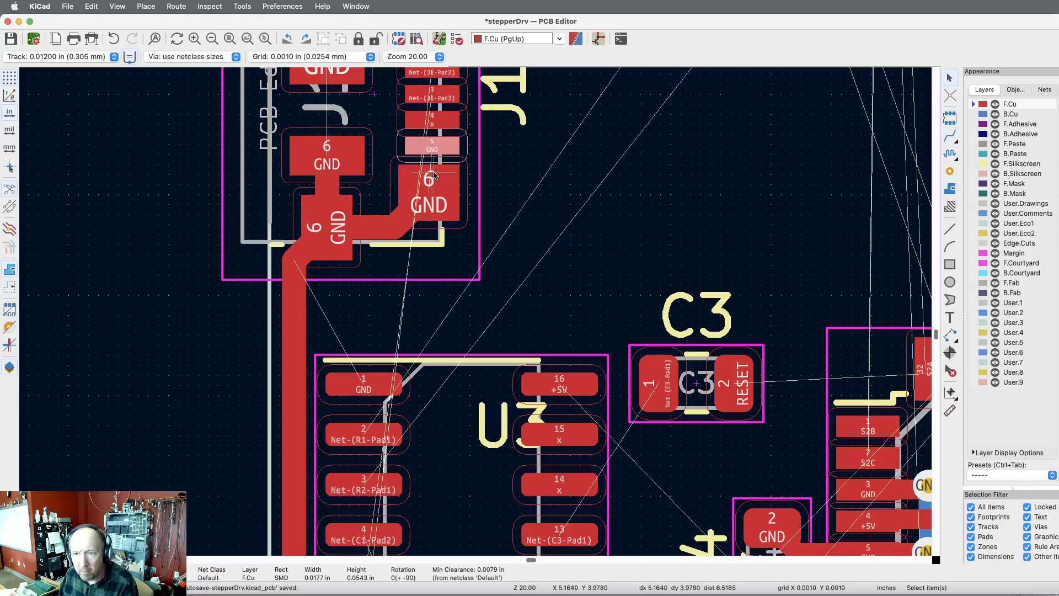
key(Escape)
click(950, 136)
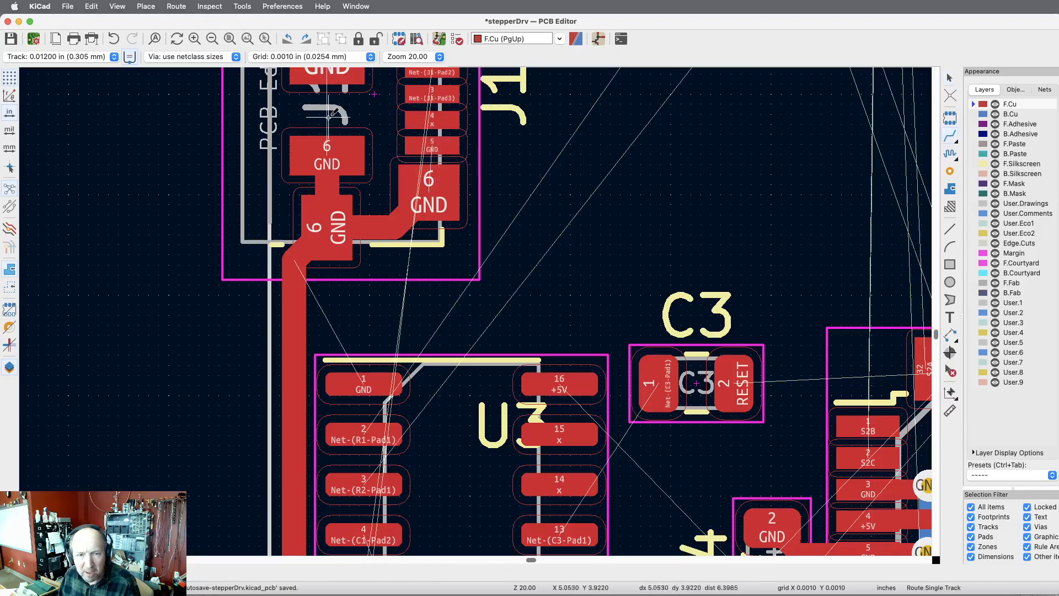
click(432, 147)
key(Escape)
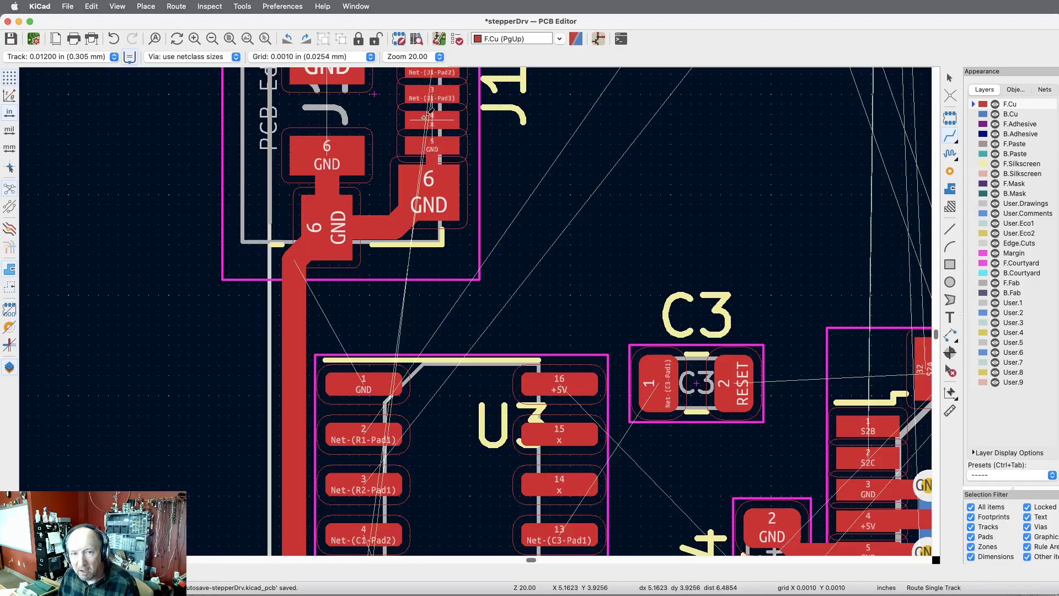
Step: Set the track width to 0.02400 in and link J1's remaining GND shield pads upward, ending at the pad above pin 1
scroll(320, 145, up, 5)
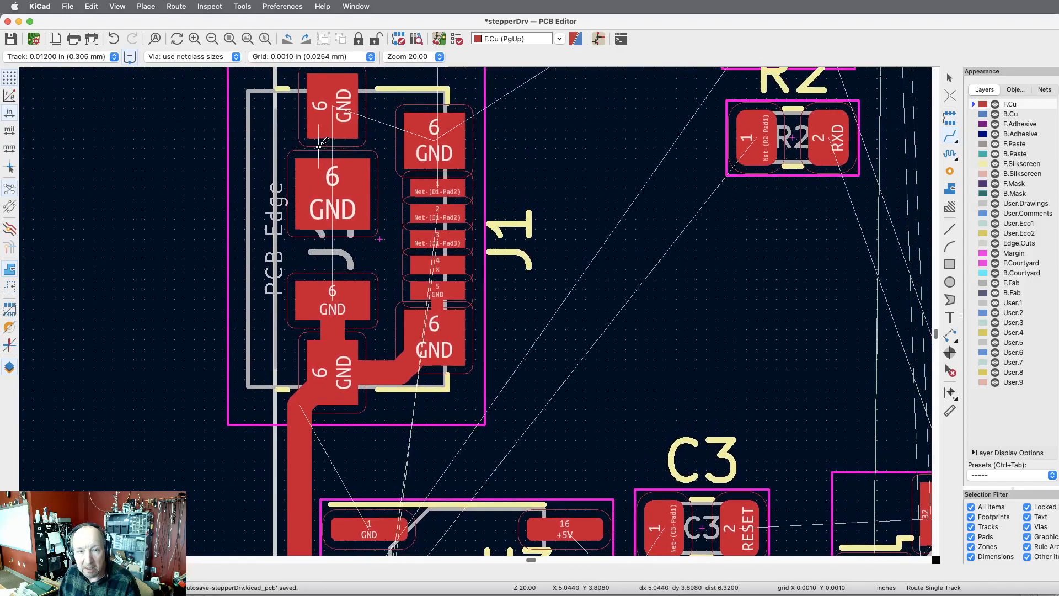
click(114, 56)
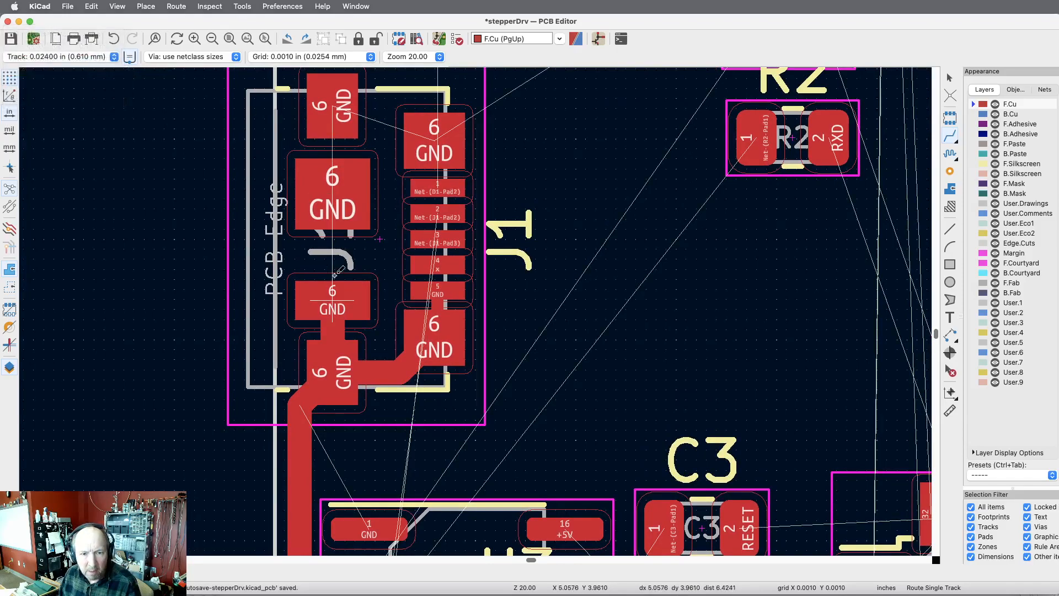
click(344, 298)
click(344, 193)
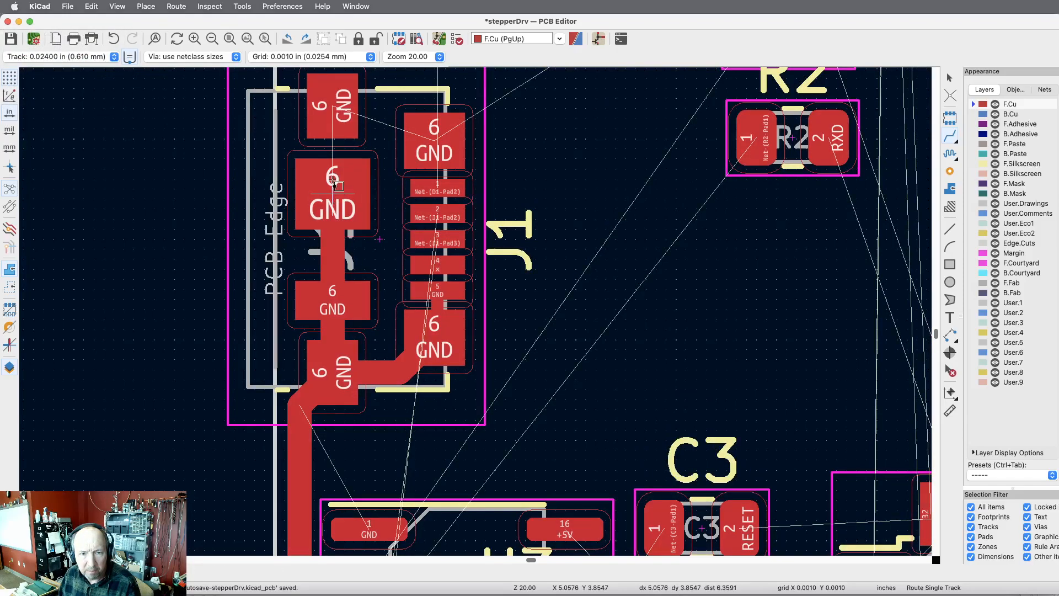
drag(333, 186, 333, 178)
click(332, 136)
click(332, 178)
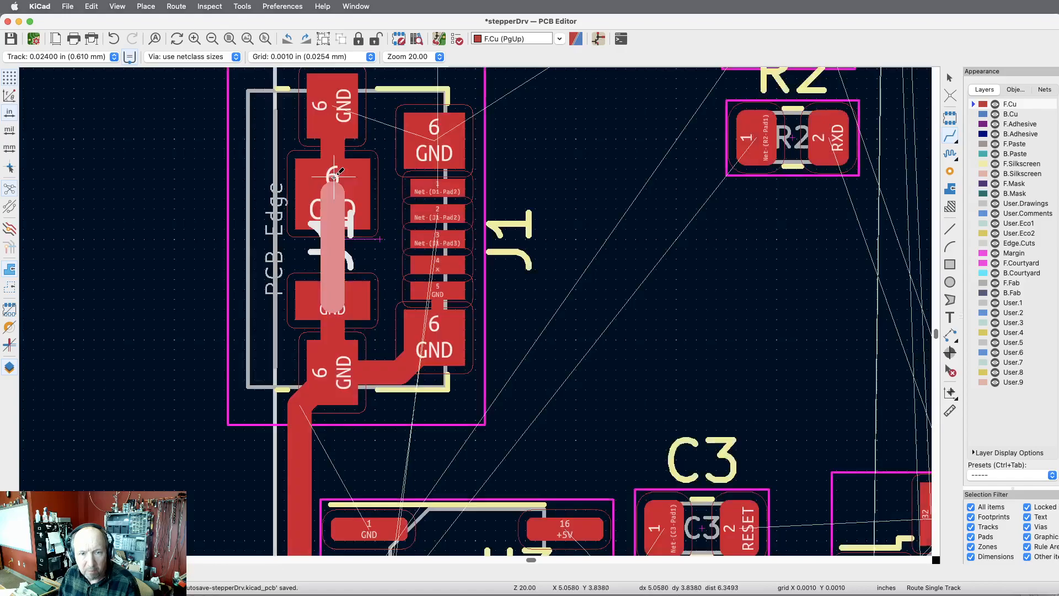
click(338, 113)
key(f)
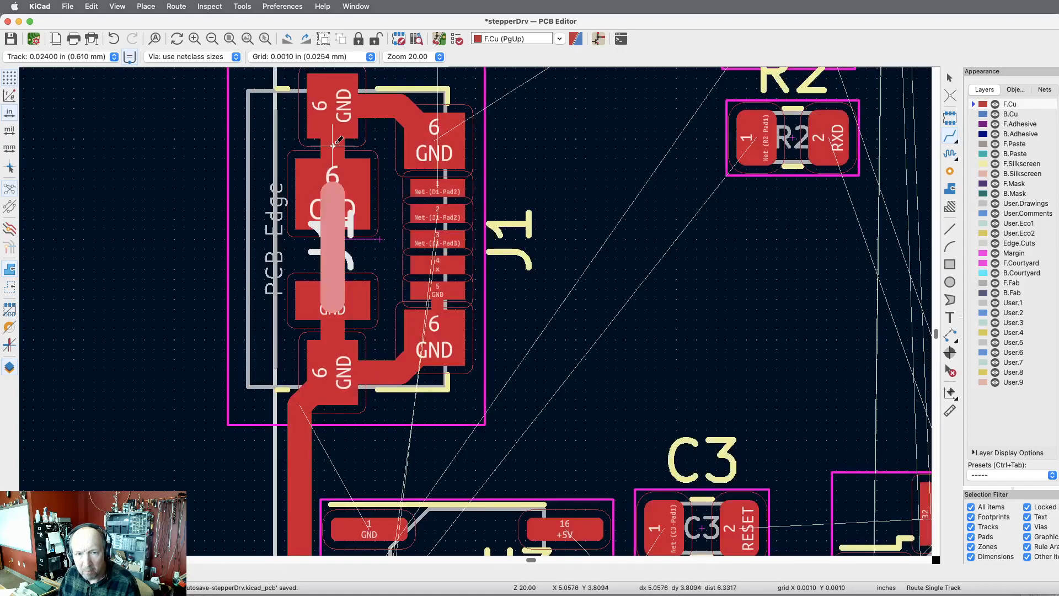
Step: Set the track width to 0.02000 in and route U3's GND pin 1 horizontally to the vertical GND track along the board edge
scroll(331, 150, up, 3)
scroll(331, 150, down, 8)
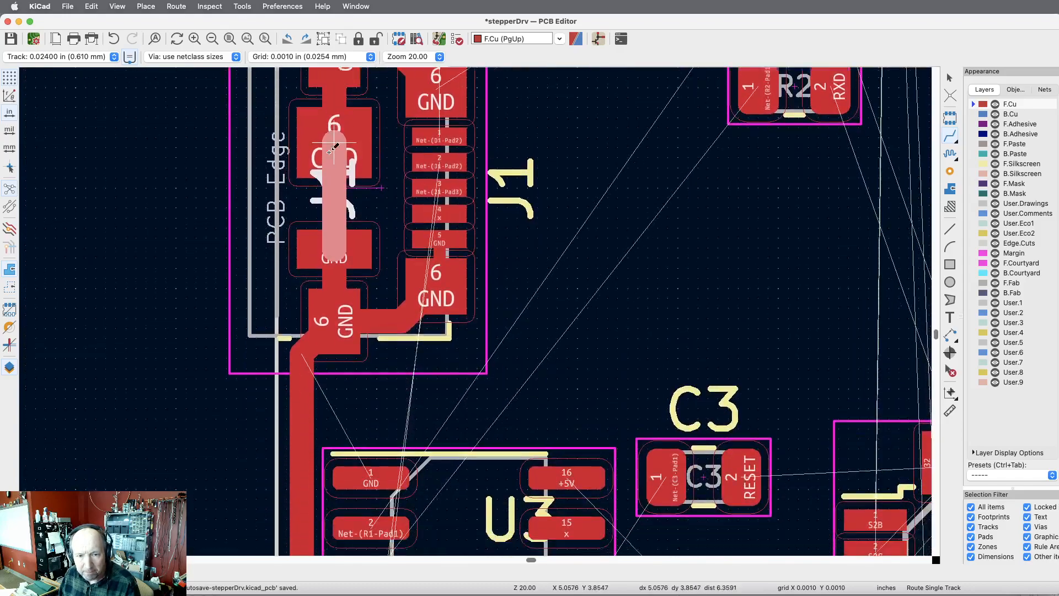
scroll(329, 153, down, 1)
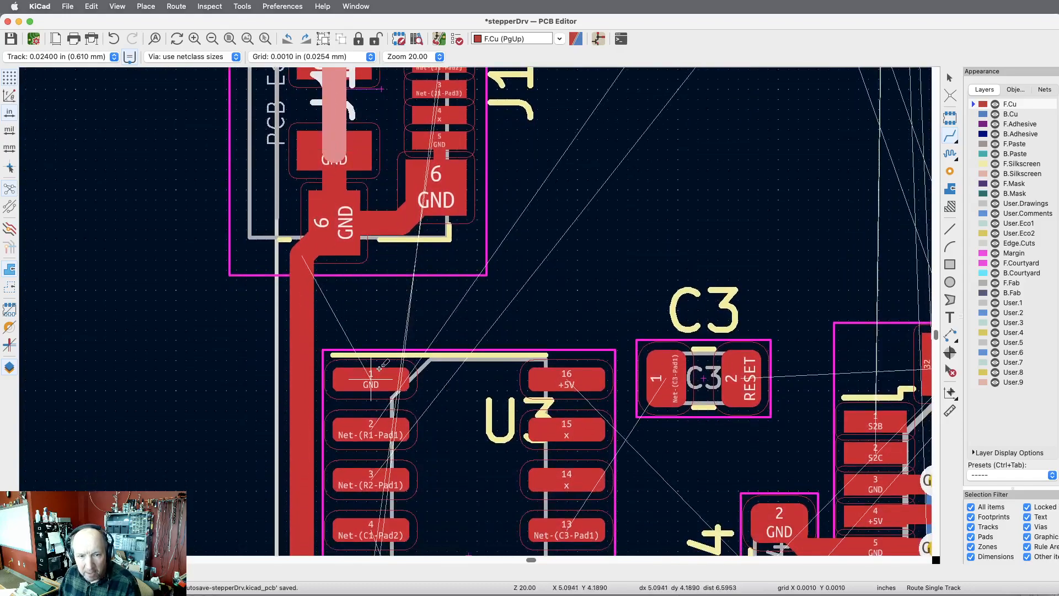
click(114, 56)
click(83, 47)
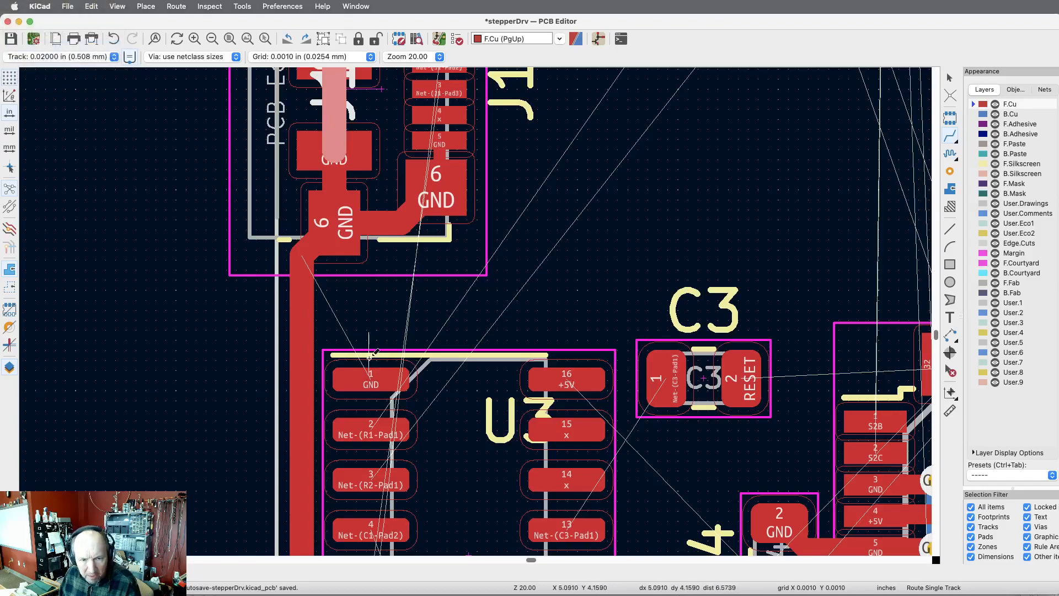
click(371, 379)
click(303, 371)
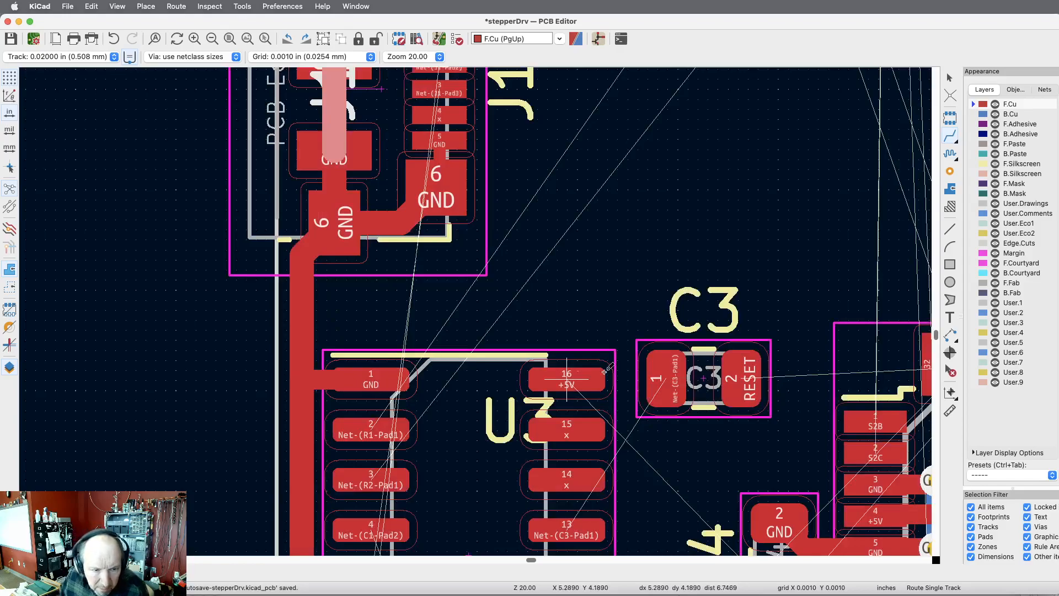
key(Escape)
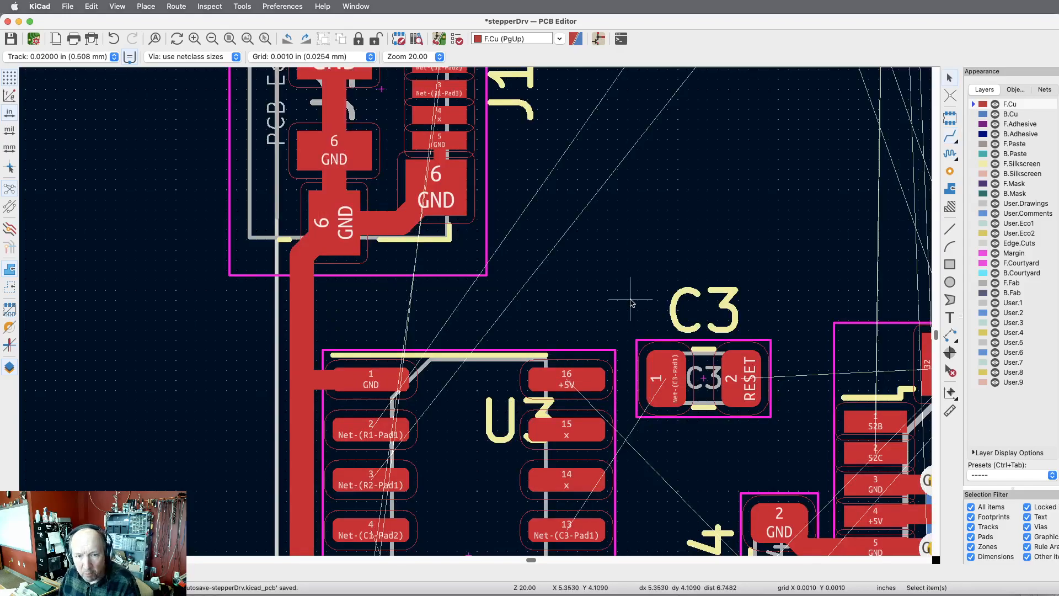
Step: Examine the unrouted connections between J1's signal pins, U3's pads and the nearby R1, R2 and C3 components
scroll(632, 302, down, 5)
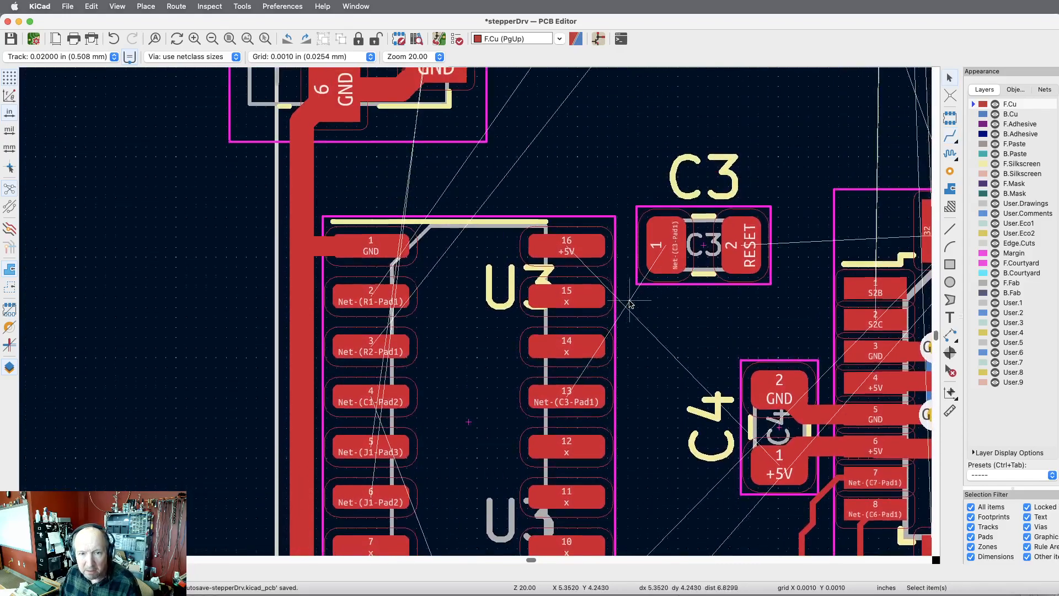
scroll(632, 302, up, 15)
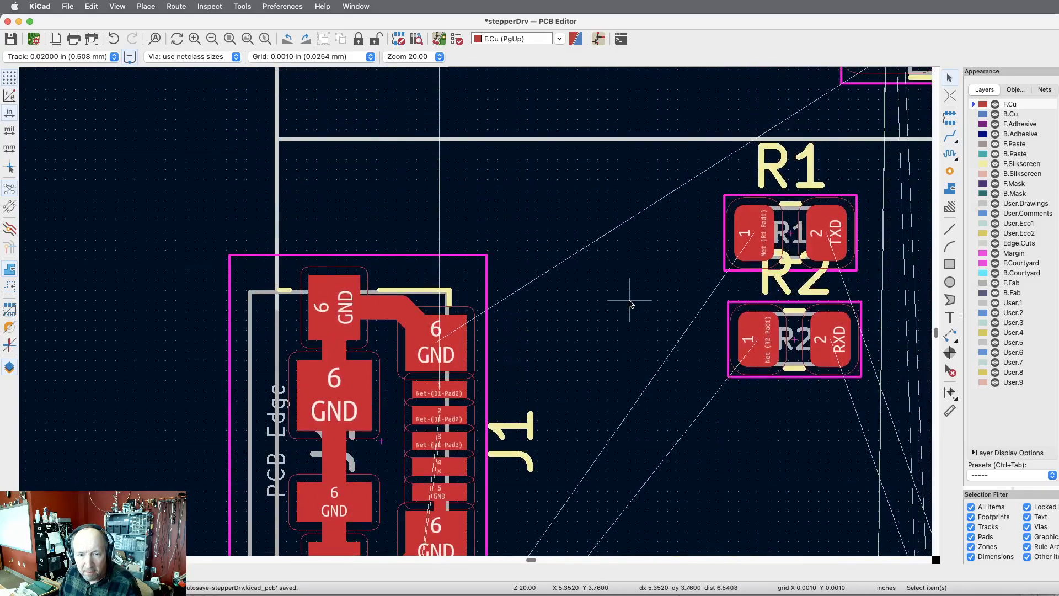
scroll(630, 304, down, 10)
scroll(513, 369, down, 3)
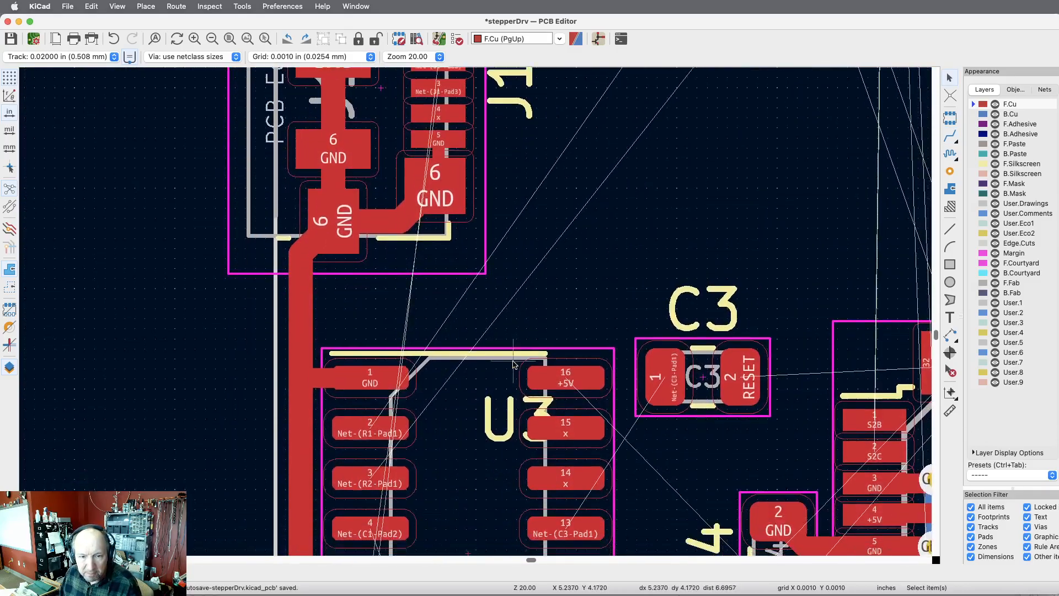
scroll(513, 364, down, 6)
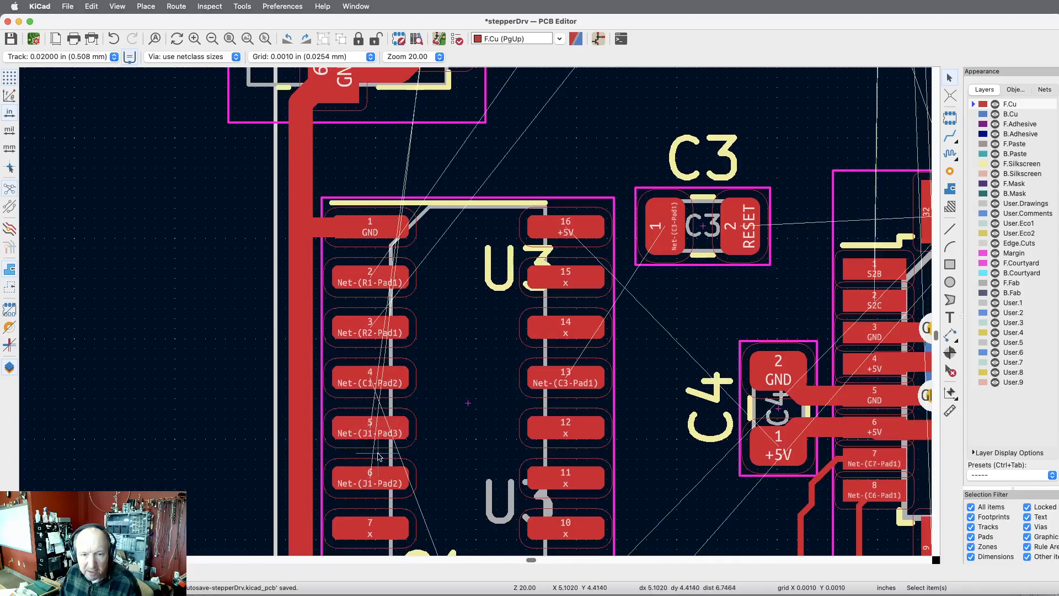
scroll(405, 457, up, 10)
scroll(417, 458, up, 4)
scroll(418, 458, down, 10)
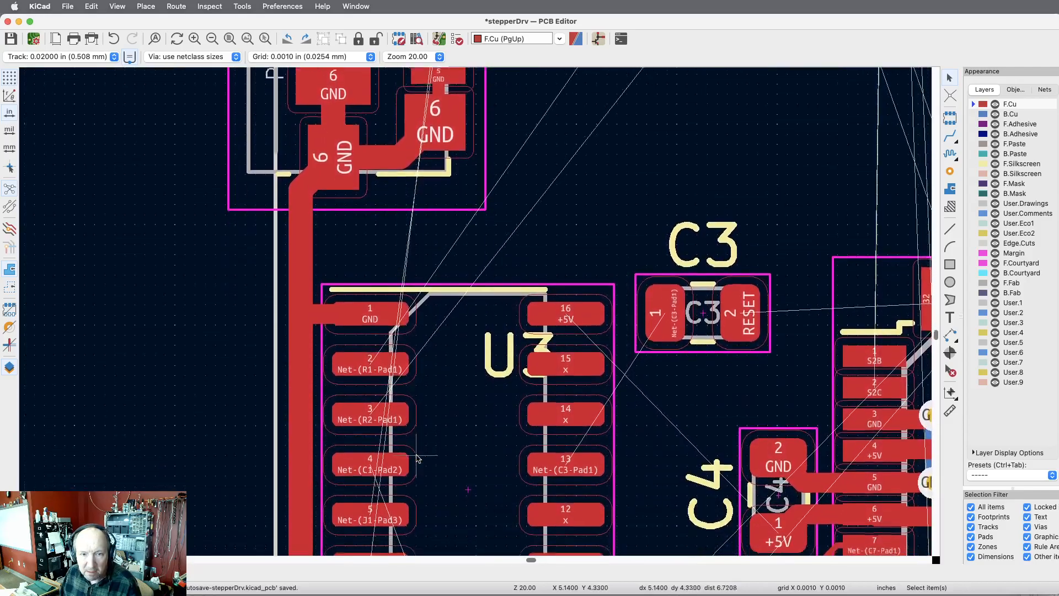
scroll(418, 458, up, 8)
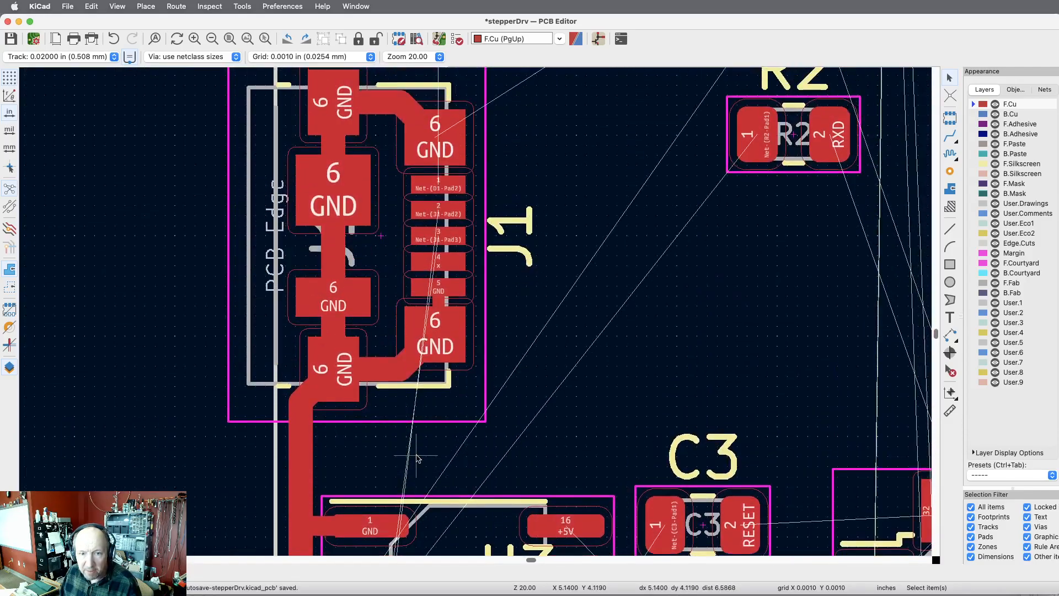
scroll(417, 458, down, 4)
scroll(418, 458, down, 1)
scroll(417, 457, up, 4)
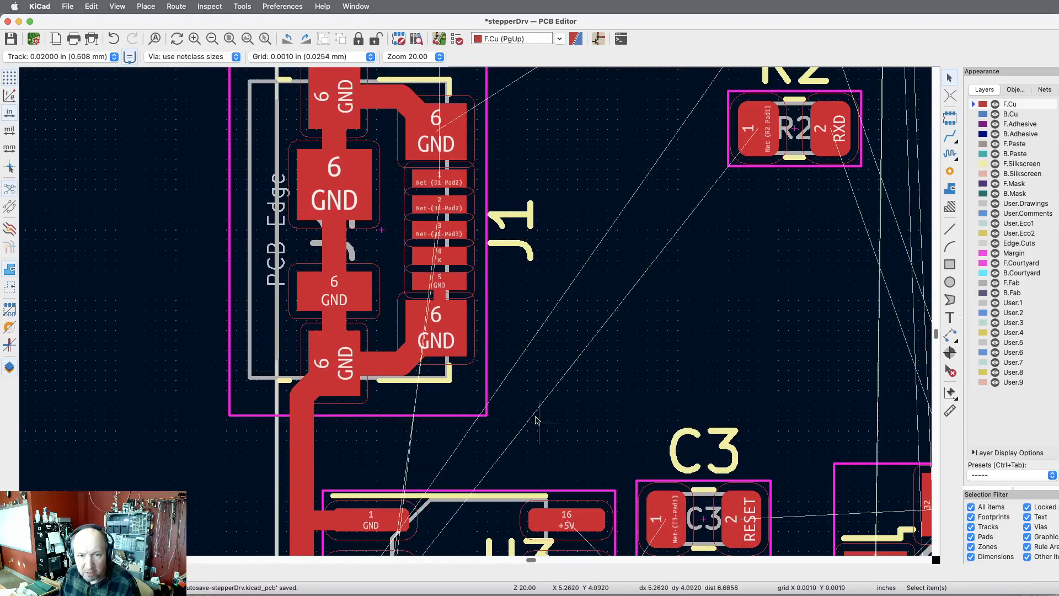
scroll(504, 374, up, 2)
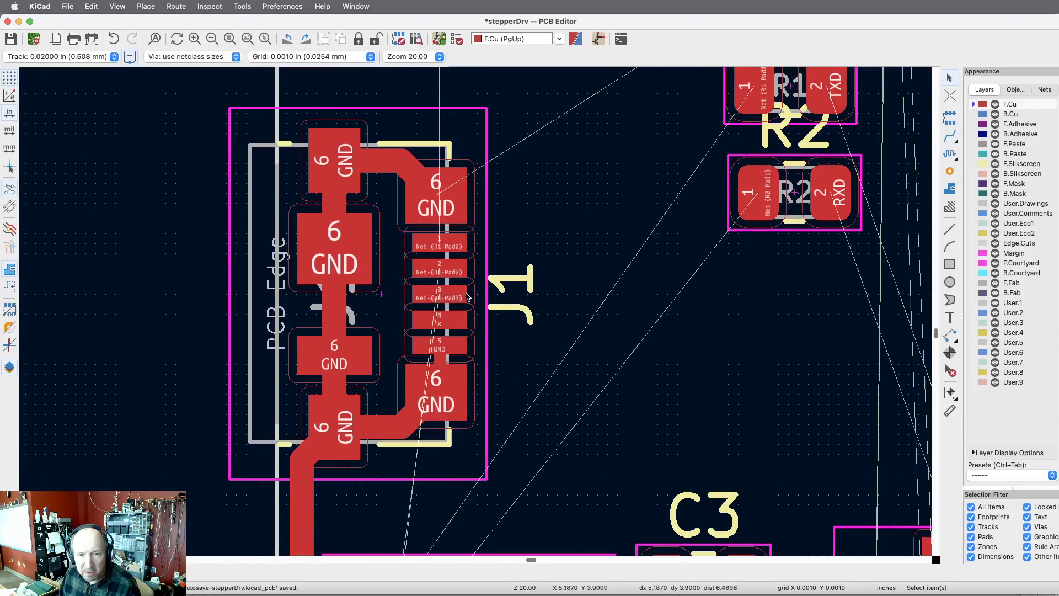
Step: Set the track width to 0.00600 in and route J1 pin 3 on F.Cu to a via just outside the connector, switching to B.Cu
click(949, 137)
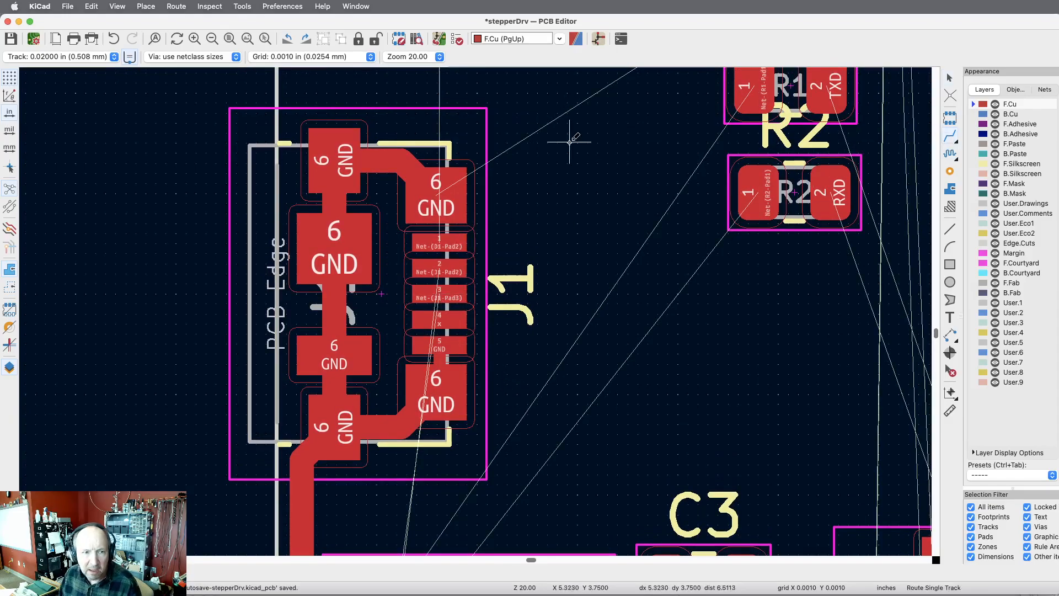
click(116, 56)
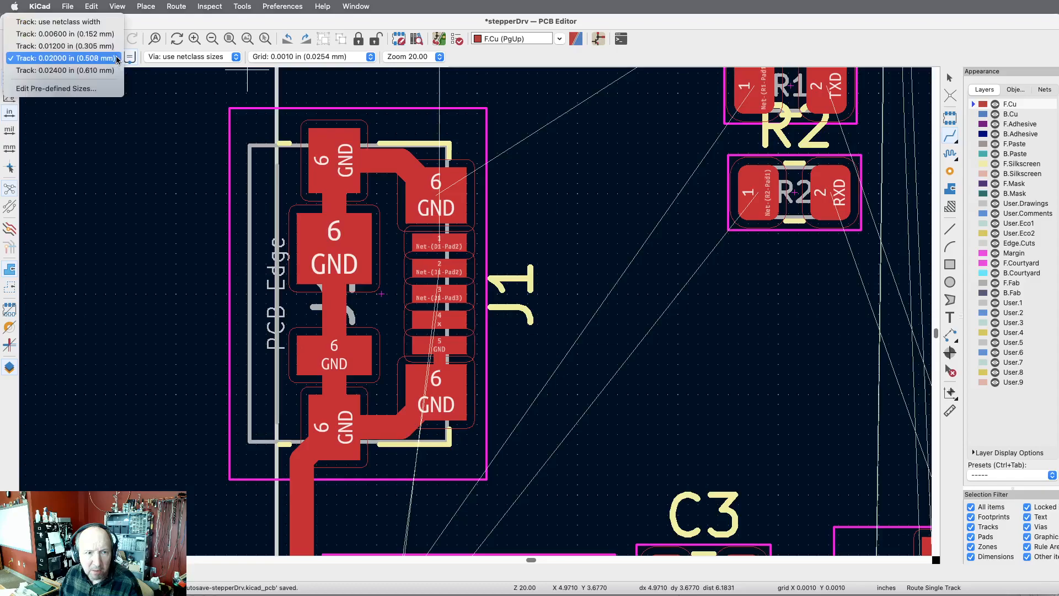
click(87, 38)
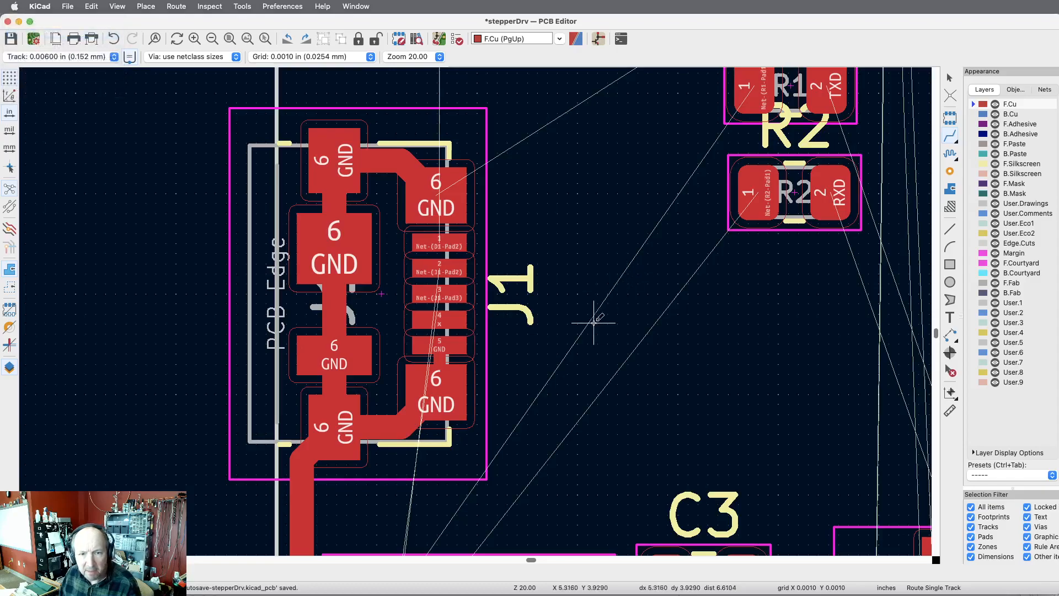
click(444, 289)
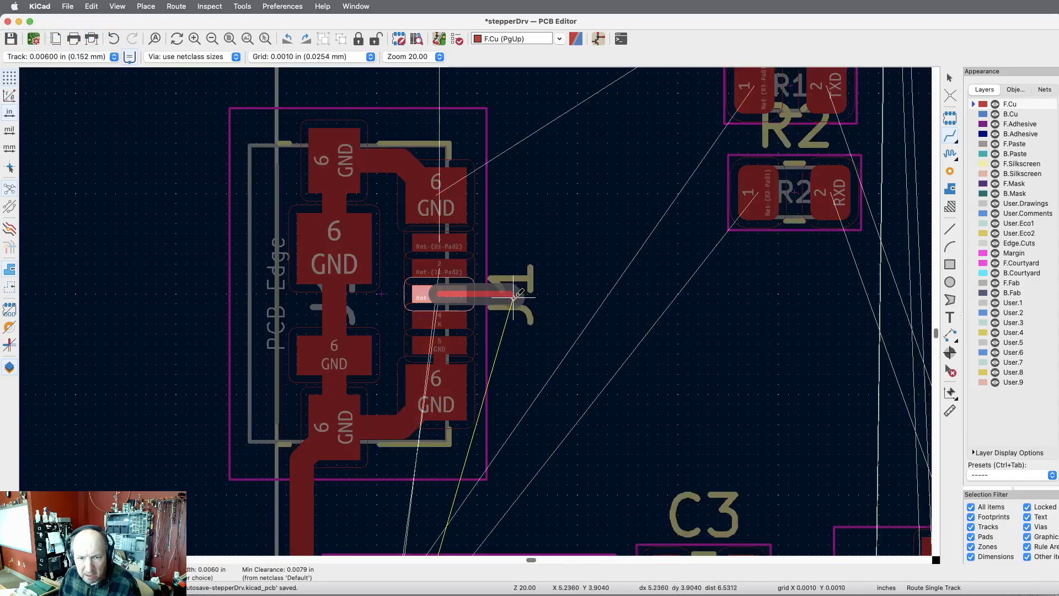
key(v)
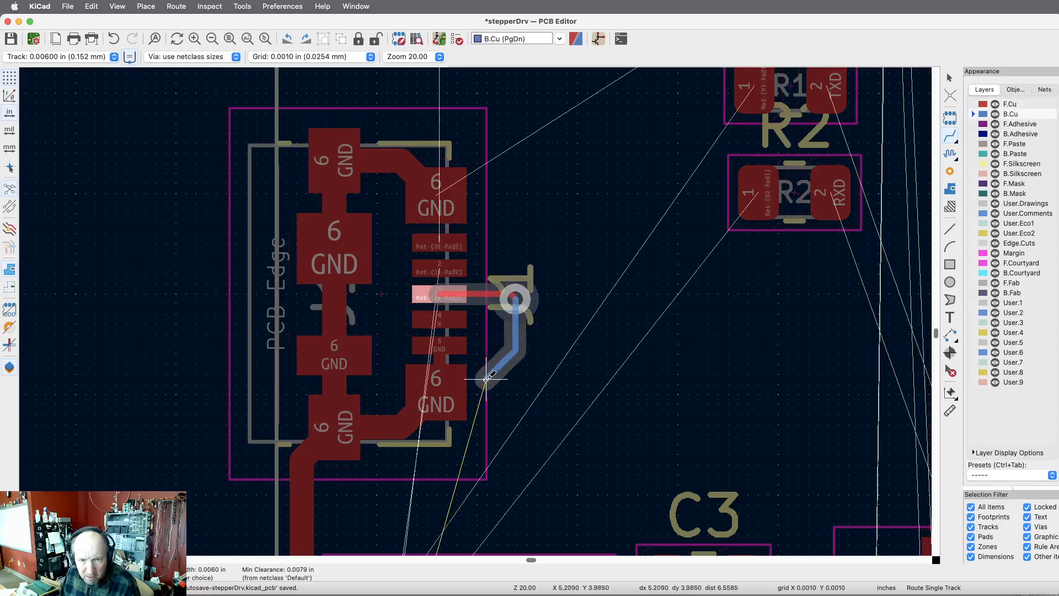
Step: Route the J1 pin 3 track on B.Cu under U3's pads to a via beside pin 5 and finish on that pad on F.Cu
scroll(483, 380, down, 3)
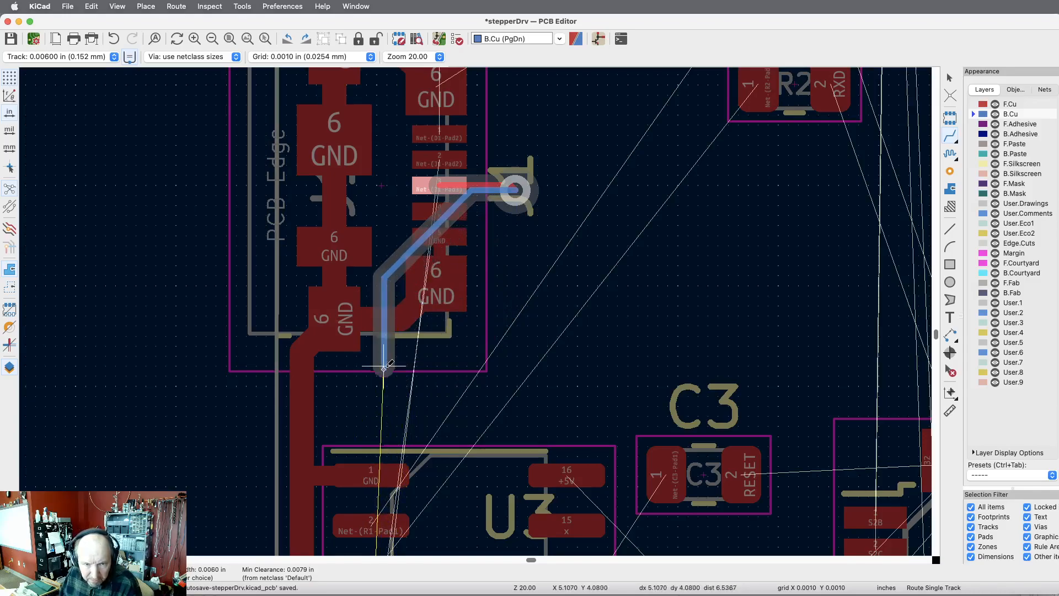
scroll(385, 365, down, 10)
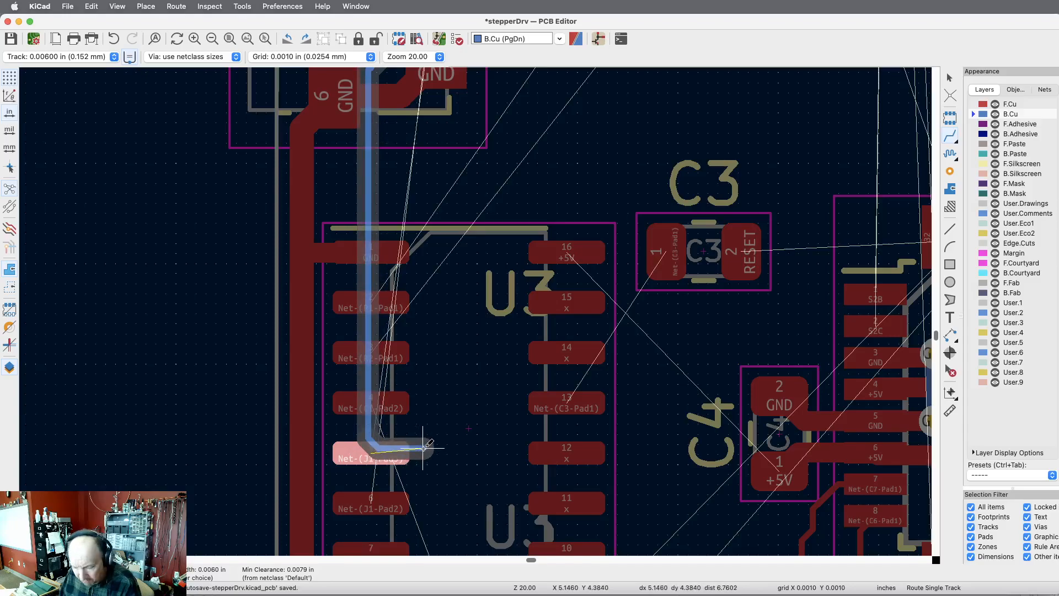
key(v)
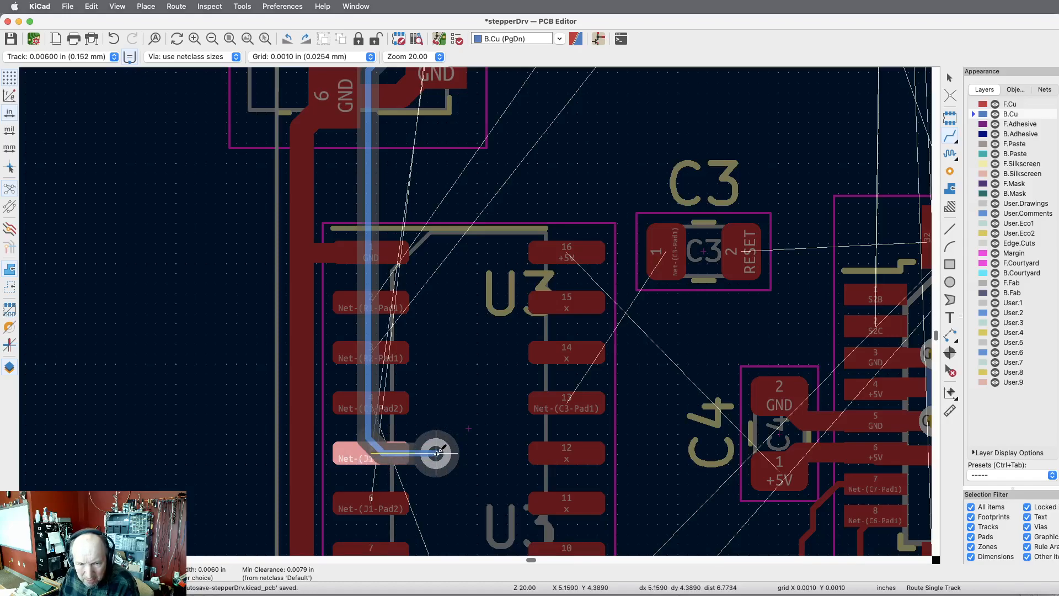
click(436, 453)
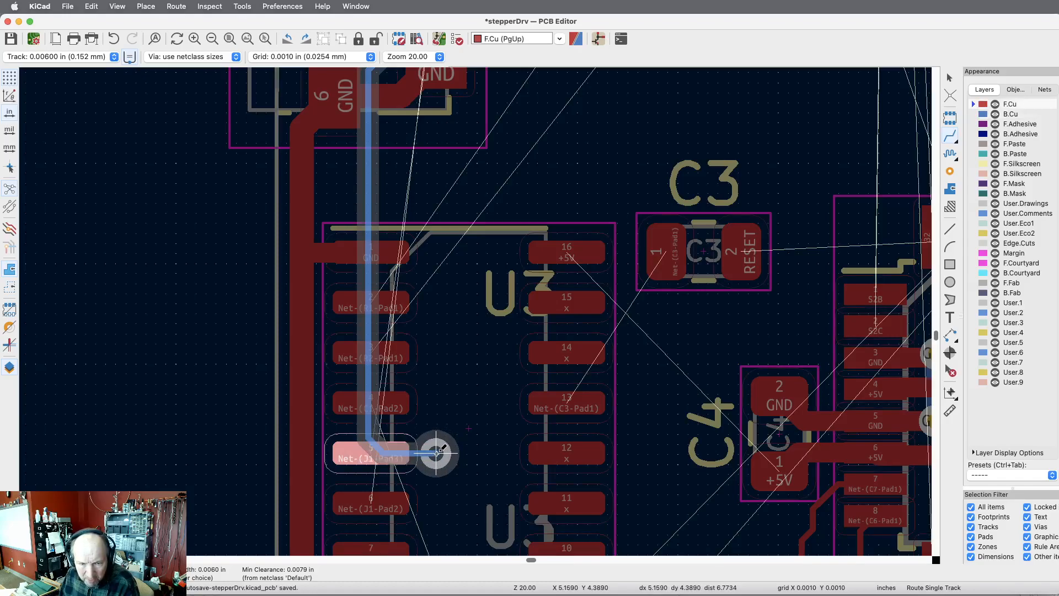
click(380, 449)
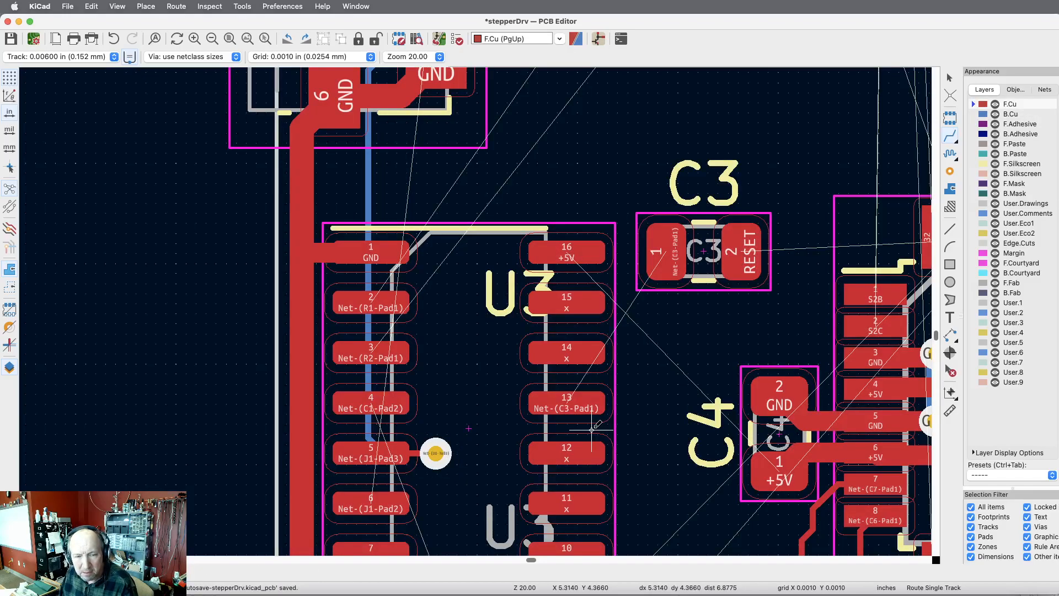
scroll(593, 429, down, 4)
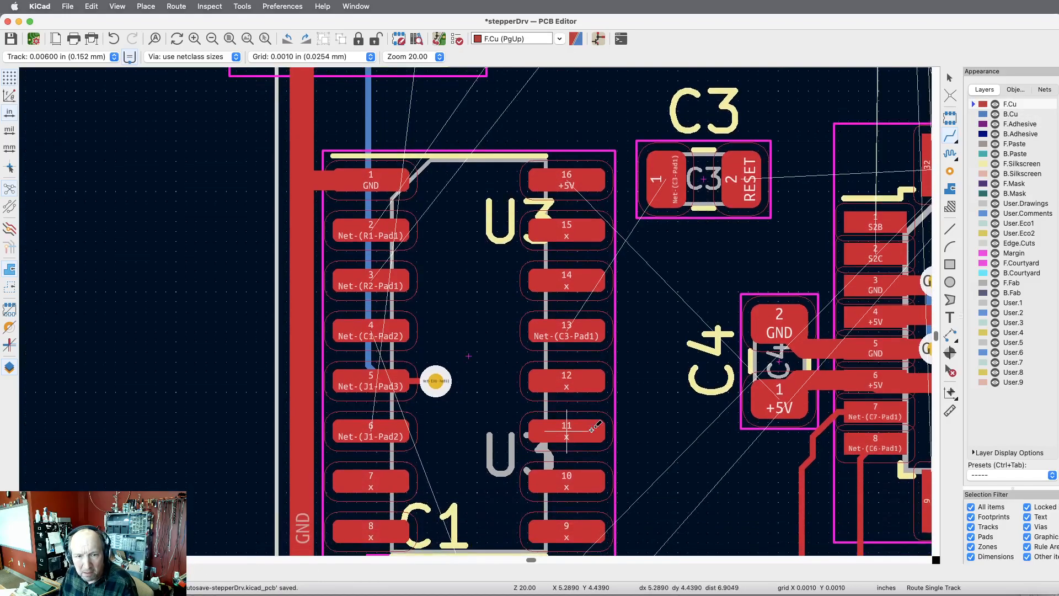
scroll(593, 428, down, 9)
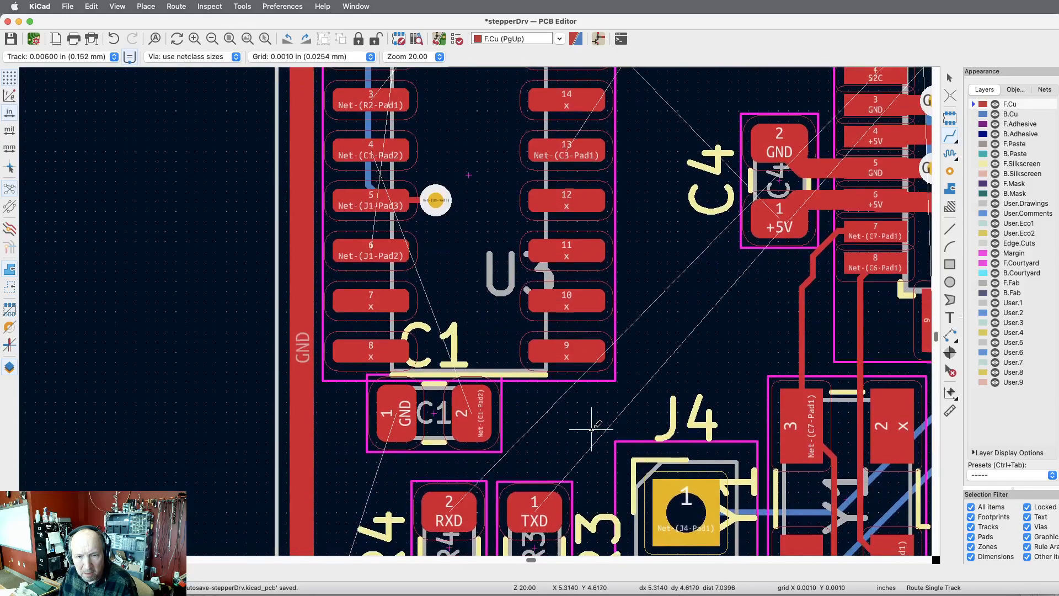
scroll(593, 428, up, 8)
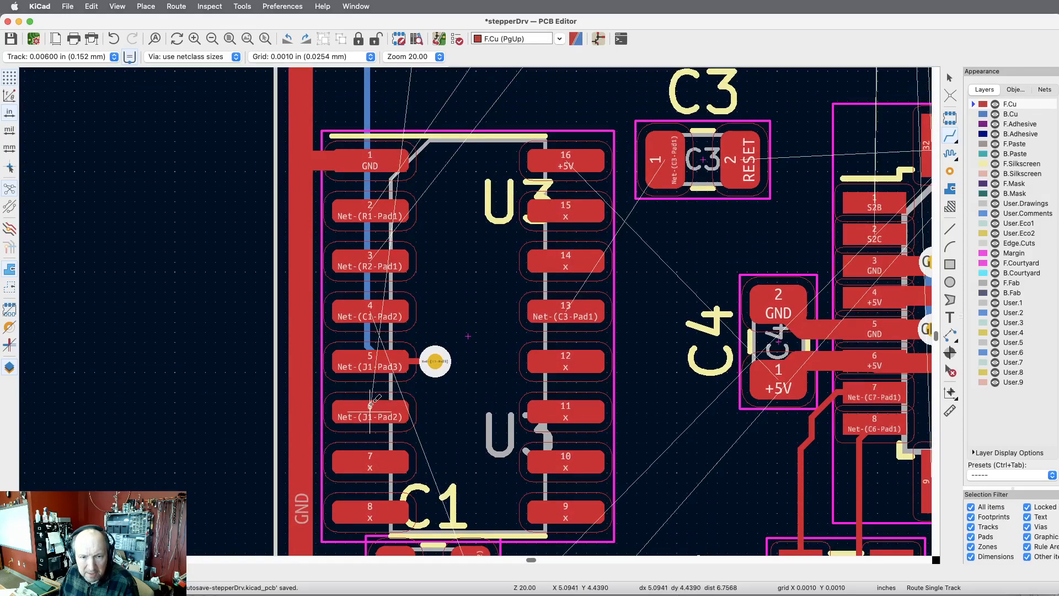
scroll(370, 404, up, 20)
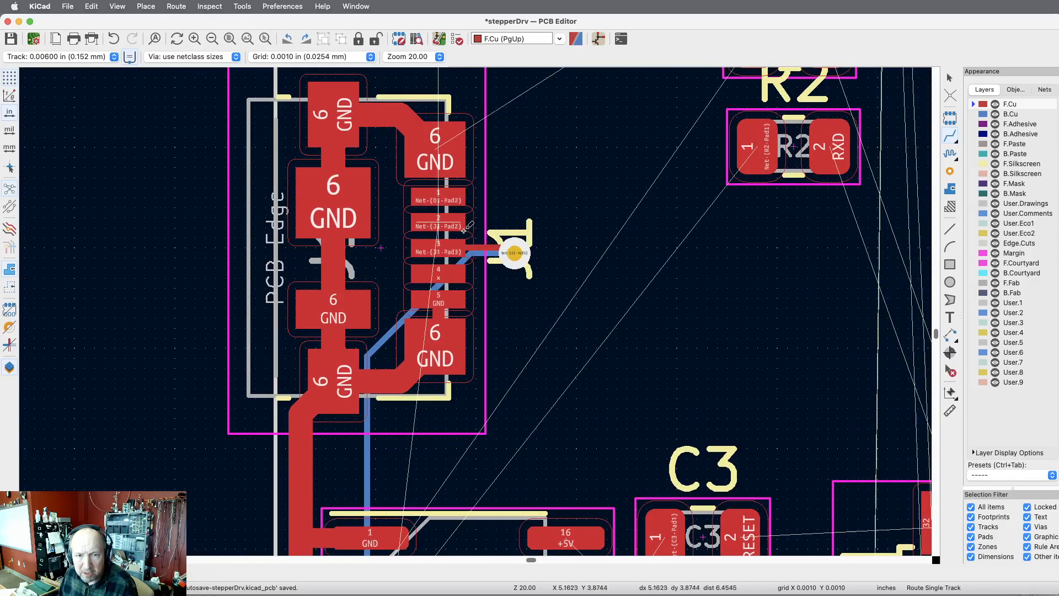
click(445, 220)
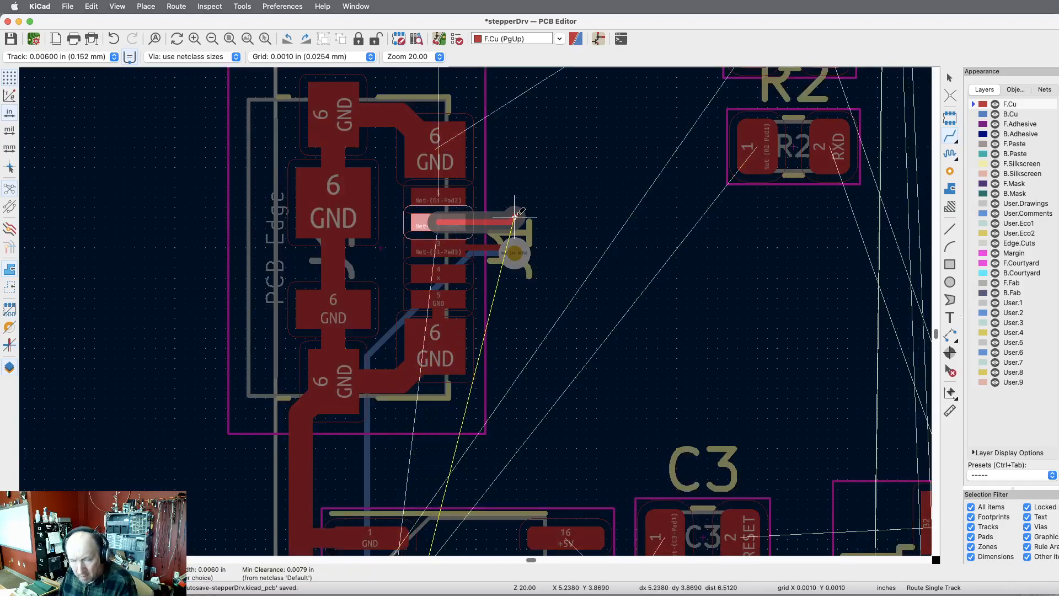
key(Escape)
Step: Route a track from U3 pin 6 on F.Cu to a via directly below pin 5's via, switching to B.Cu
scroll(436, 328, down, 3)
scroll(436, 328, down, 15)
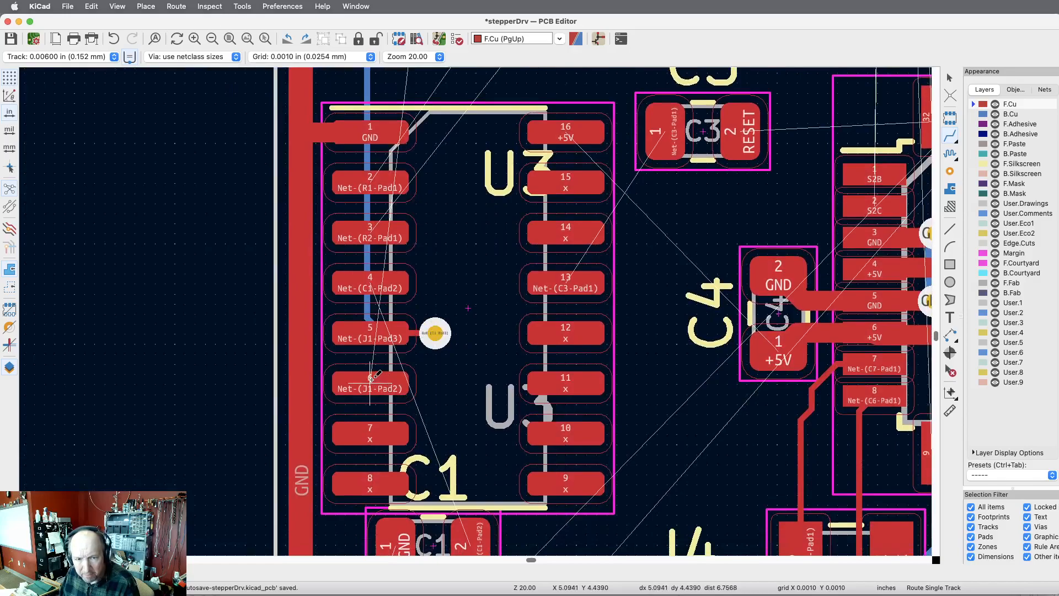
click(371, 378)
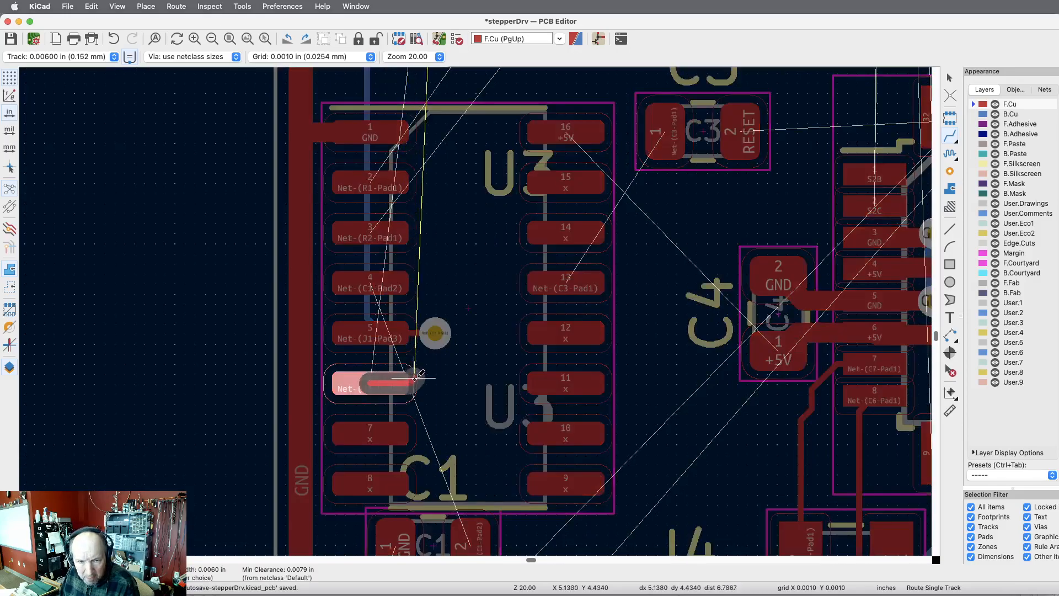
key(v)
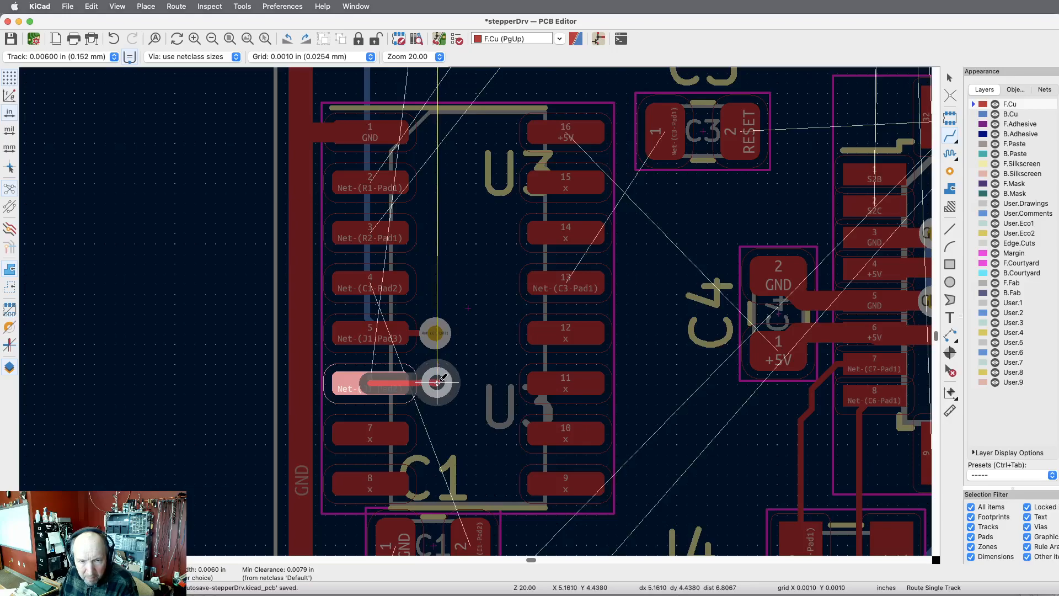
click(436, 381)
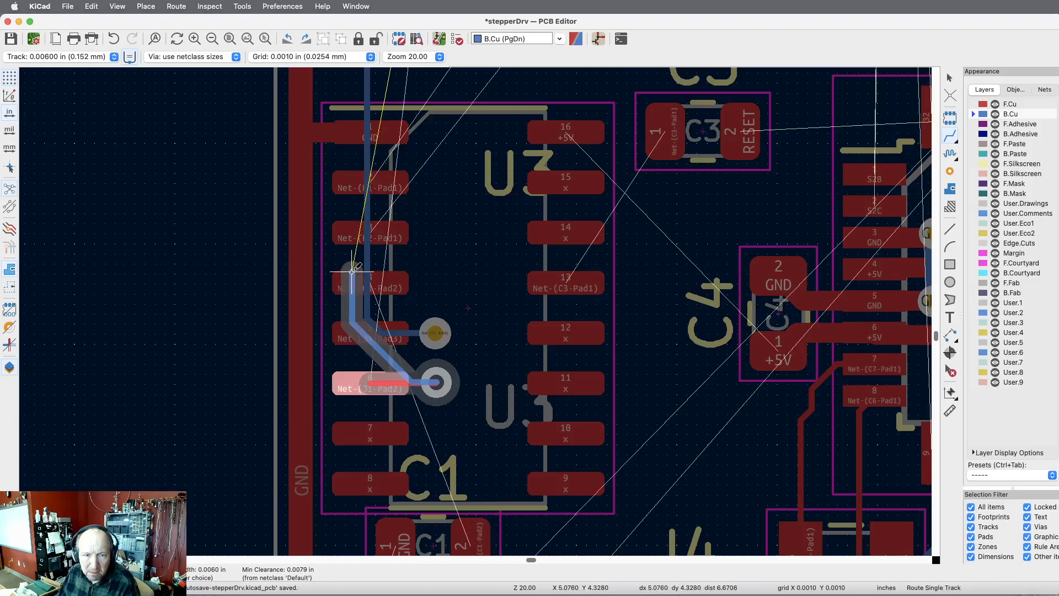
Step: Route U3 pin 6's track on B.Cu alongside the pin 3 track to a via beside J1 pin 2, with a short F.Cu stub toward the pad
scroll(351, 273, up, 5)
scroll(352, 271, up, 3)
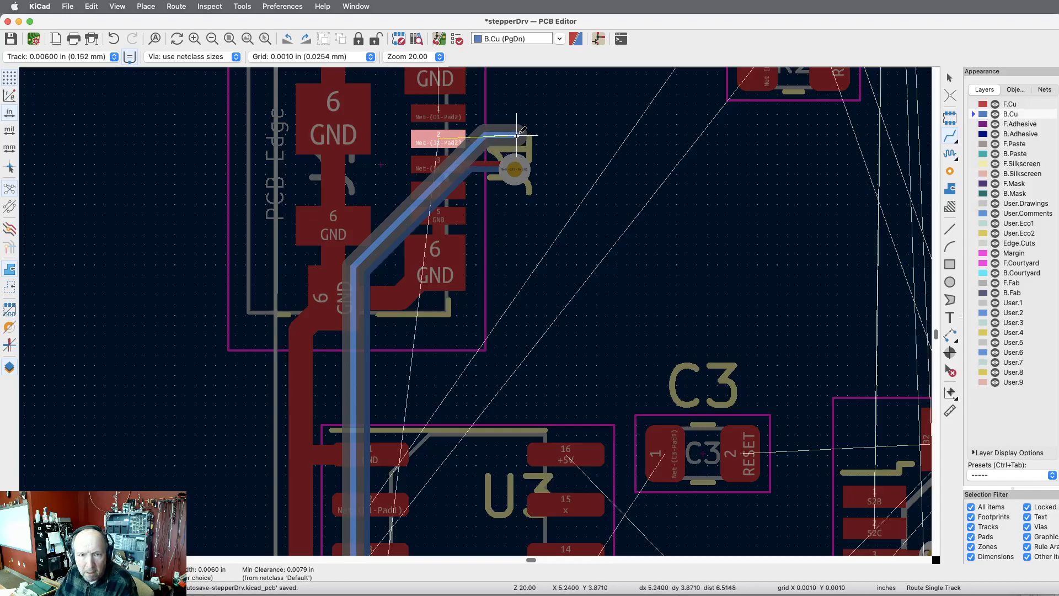
key(v)
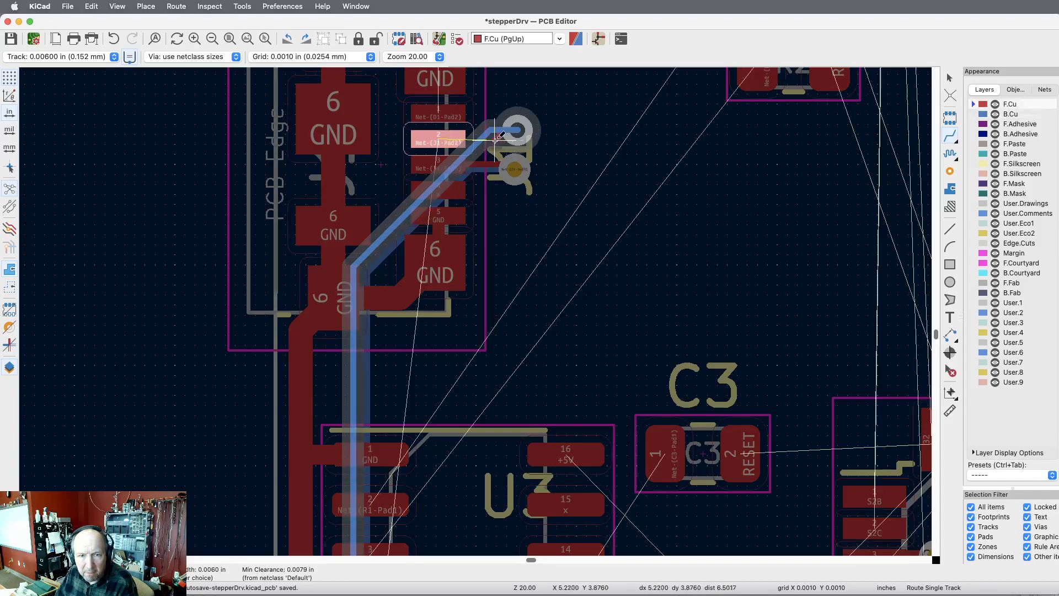
click(517, 133)
Step: Examine the new data tracks and the remaining unrouted connections around J1 and U3
scroll(568, 238, up, 5)
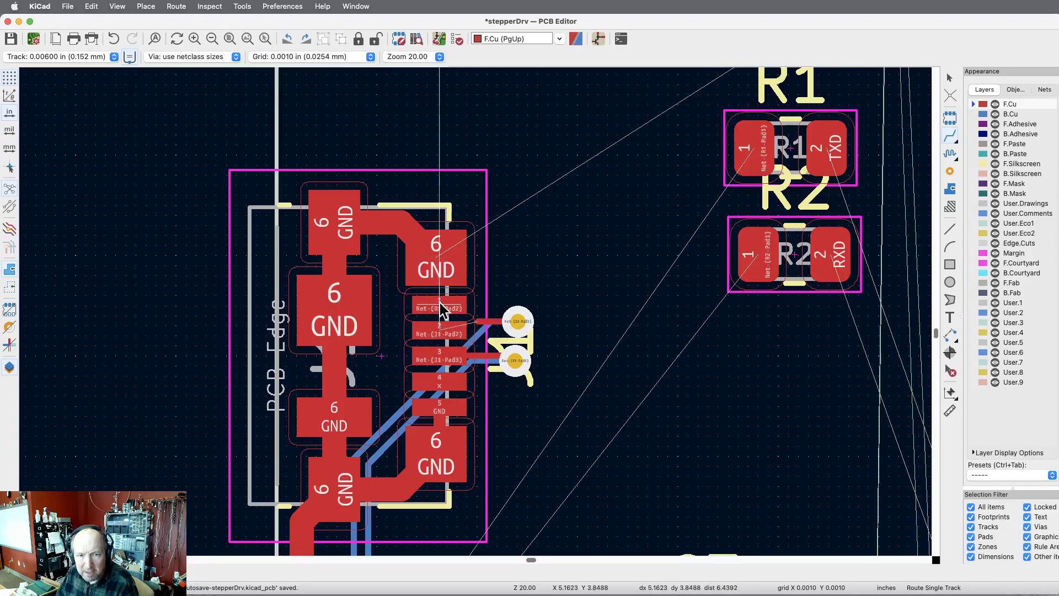
scroll(506, 303, up, 8)
scroll(506, 304, down, 3)
scroll(505, 304, down, 2)
scroll(505, 303, down, 1)
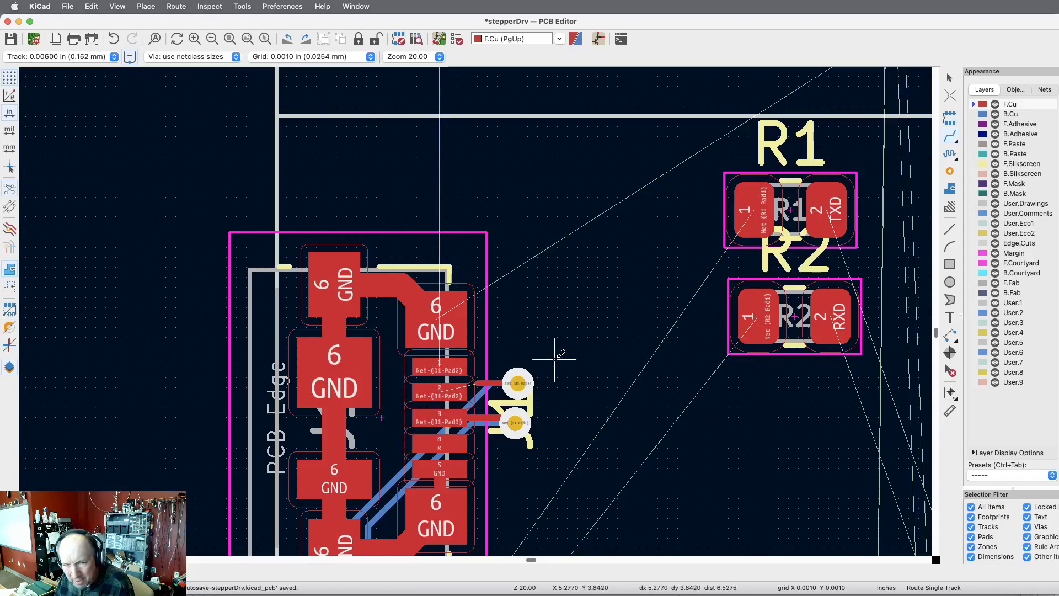
scroll(530, 397, down, 6)
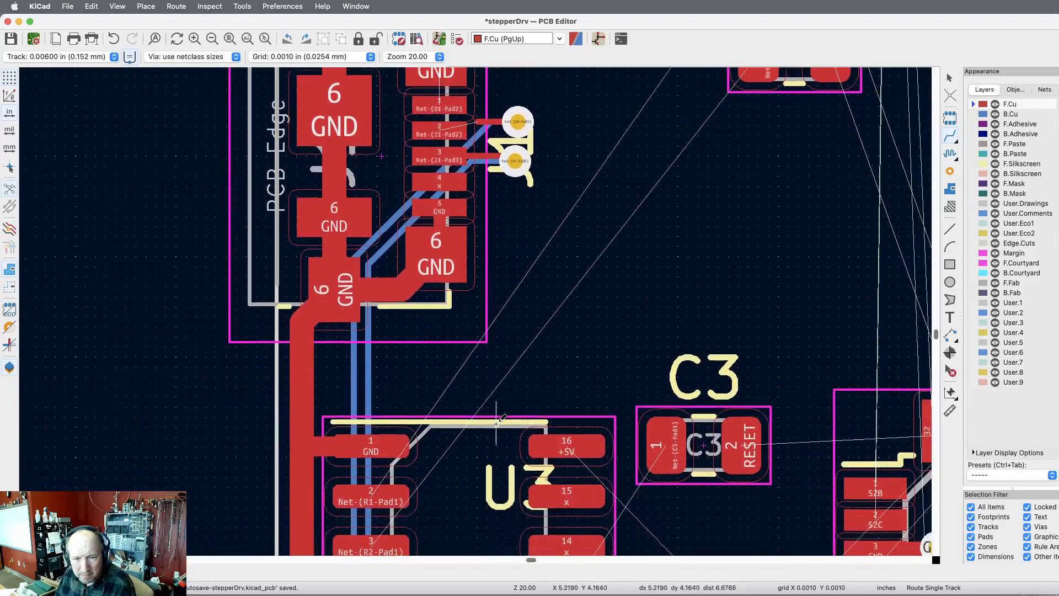
scroll(497, 422, up, 4)
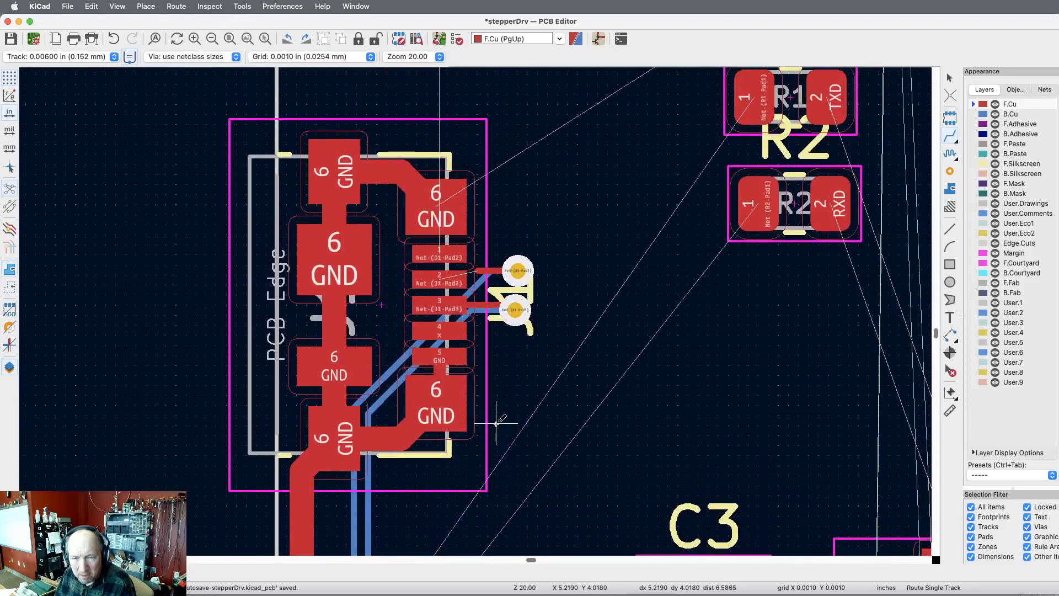
scroll(497, 422, down, 3)
scroll(497, 424, down, 1)
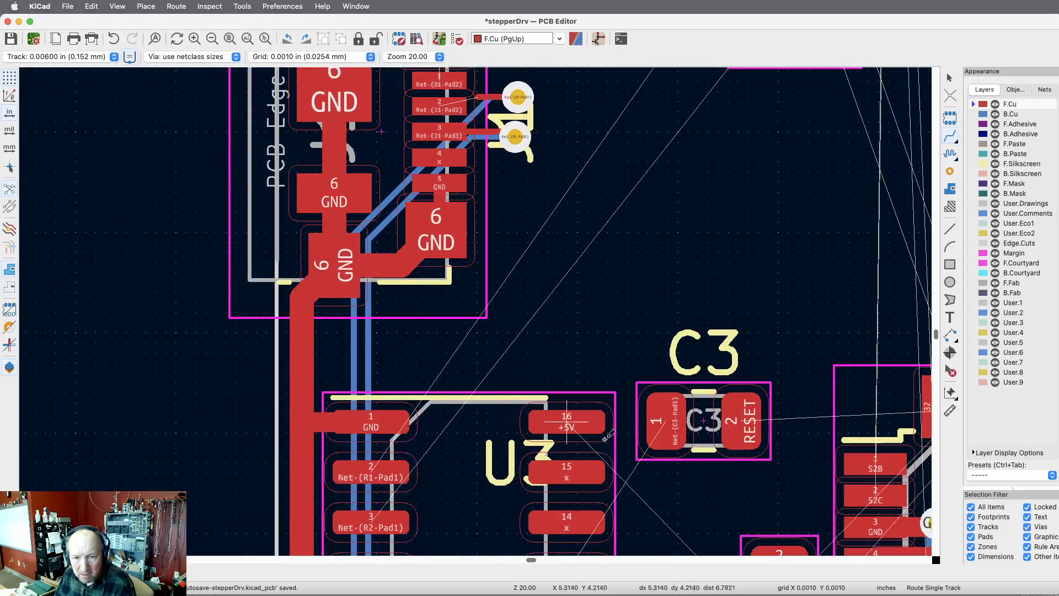
scroll(640, 394, down, 6)
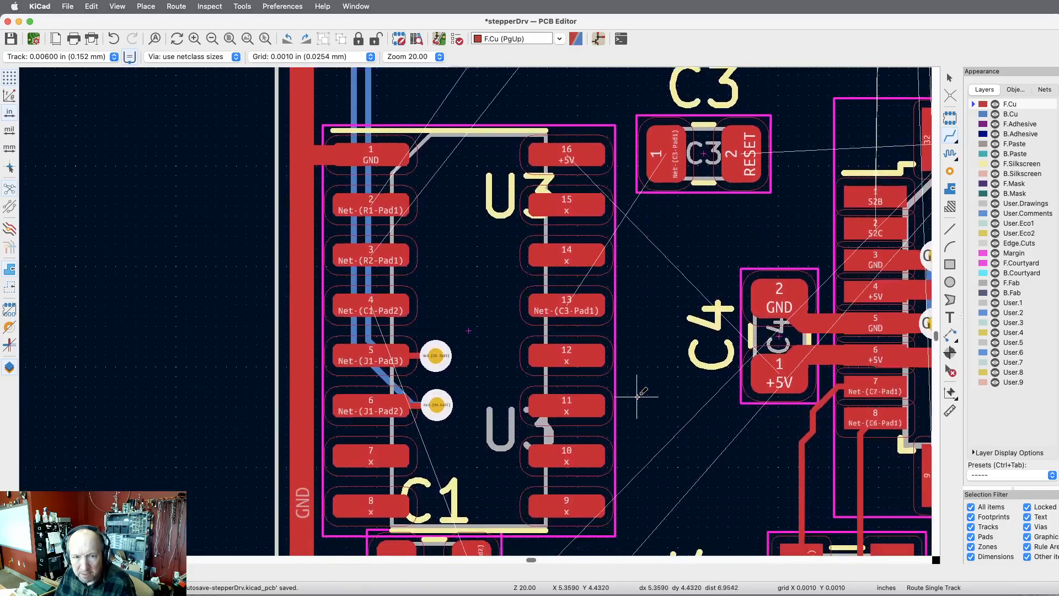
Step: Examine the layout along the board's left side, from R3, R4 and C1 up past U3 to J1, R1 and R2
scroll(639, 396, up, 4)
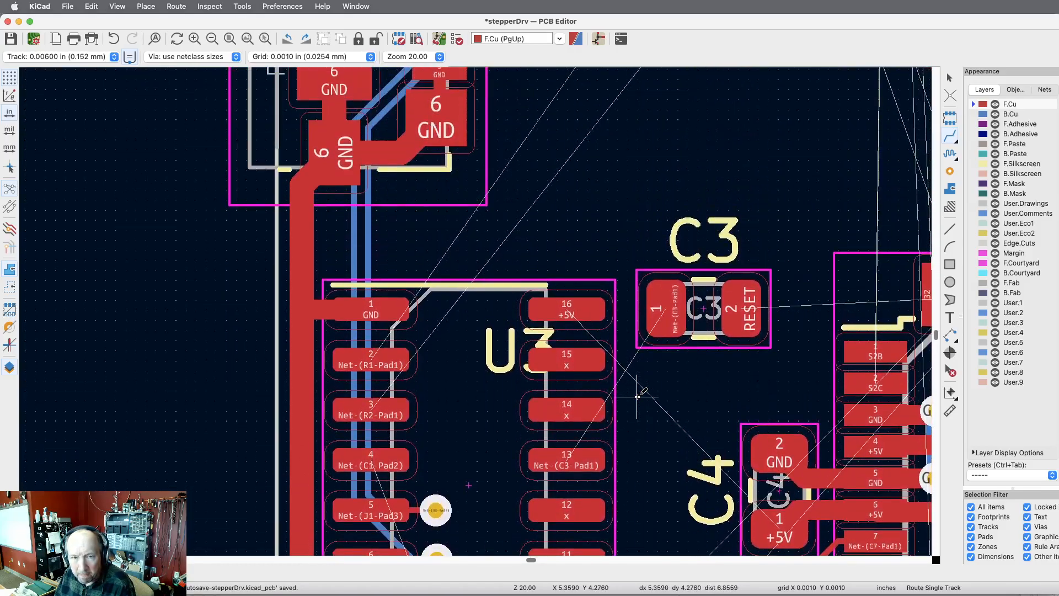
scroll(638, 396, down, 5)
scroll(639, 396, down, 7)
scroll(638, 395, up, 5)
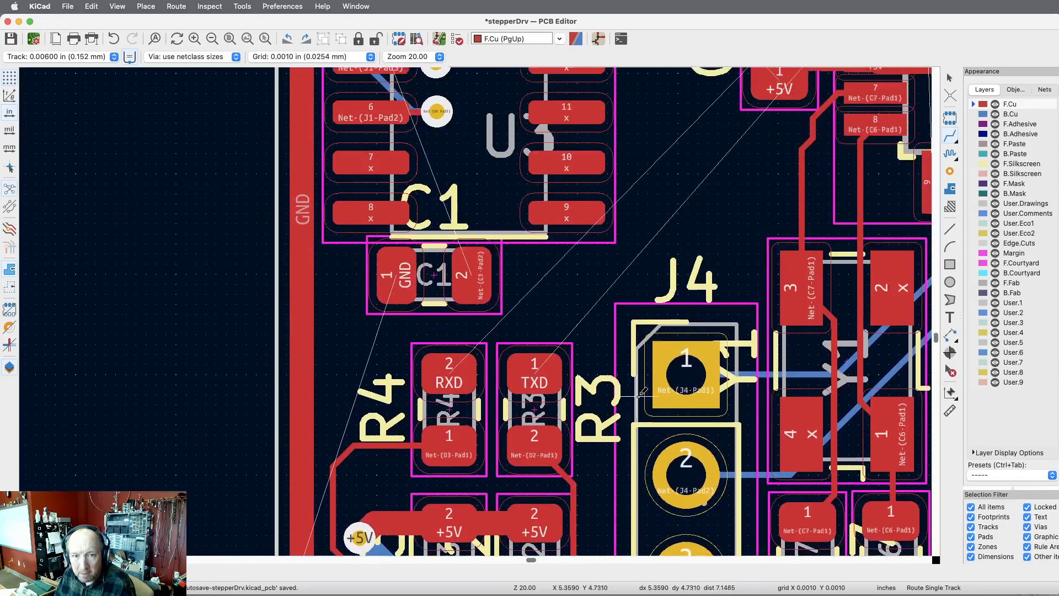
scroll(638, 395, up, 2)
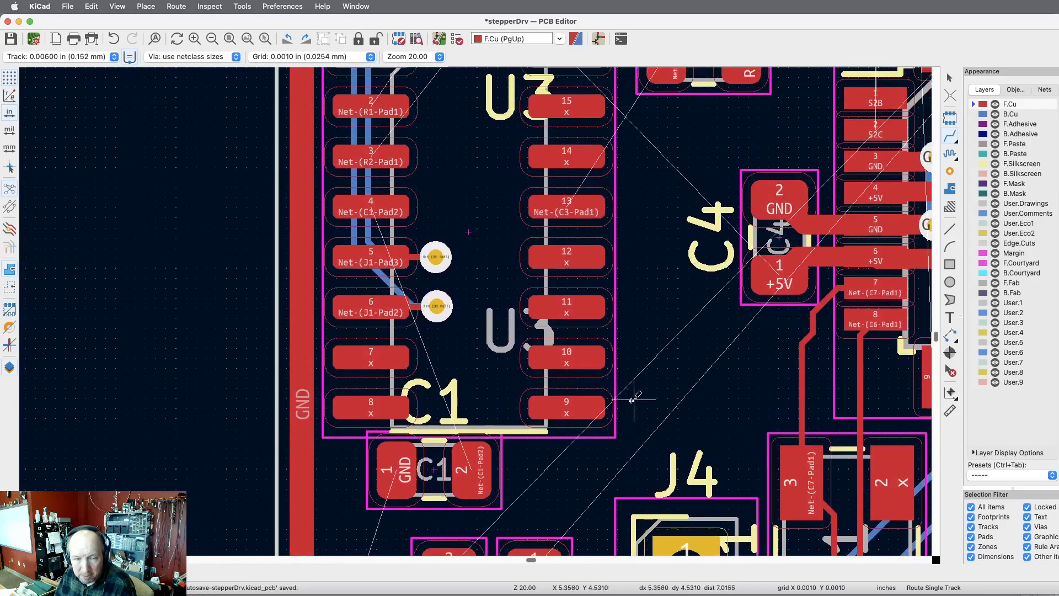
scroll(638, 396, up, 14)
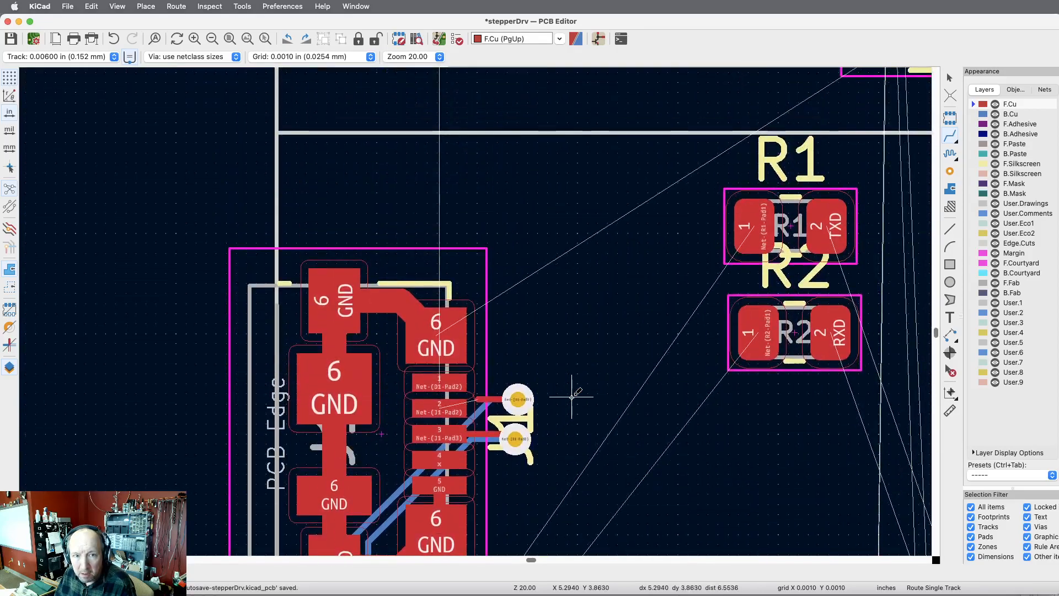
scroll(572, 396, up, 1)
scroll(572, 396, up, 1)
scroll(572, 396, down, 1)
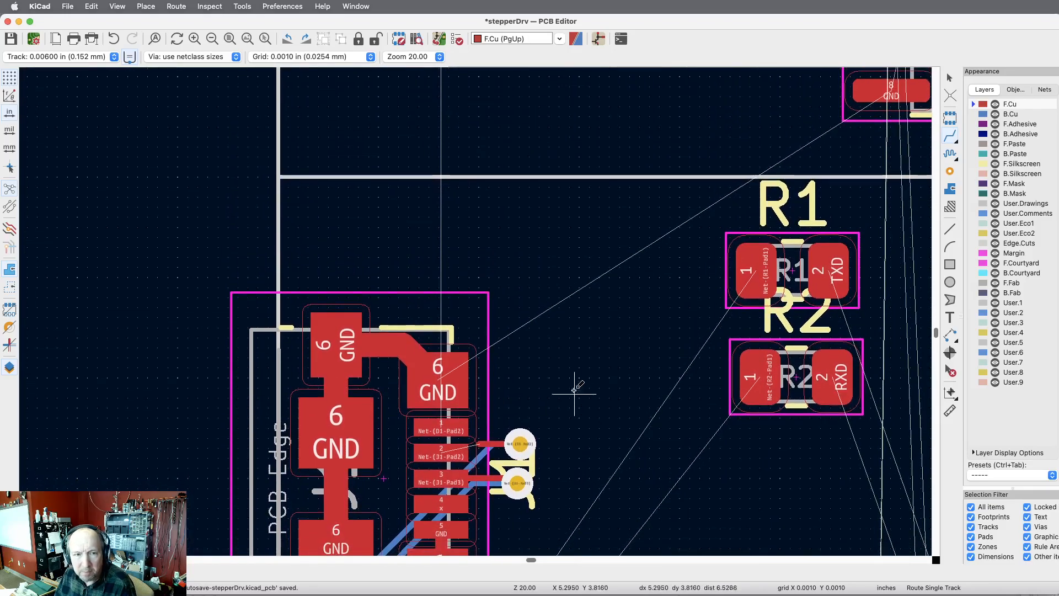
Step: Delete the left edge line of the board outline
click(229, 38)
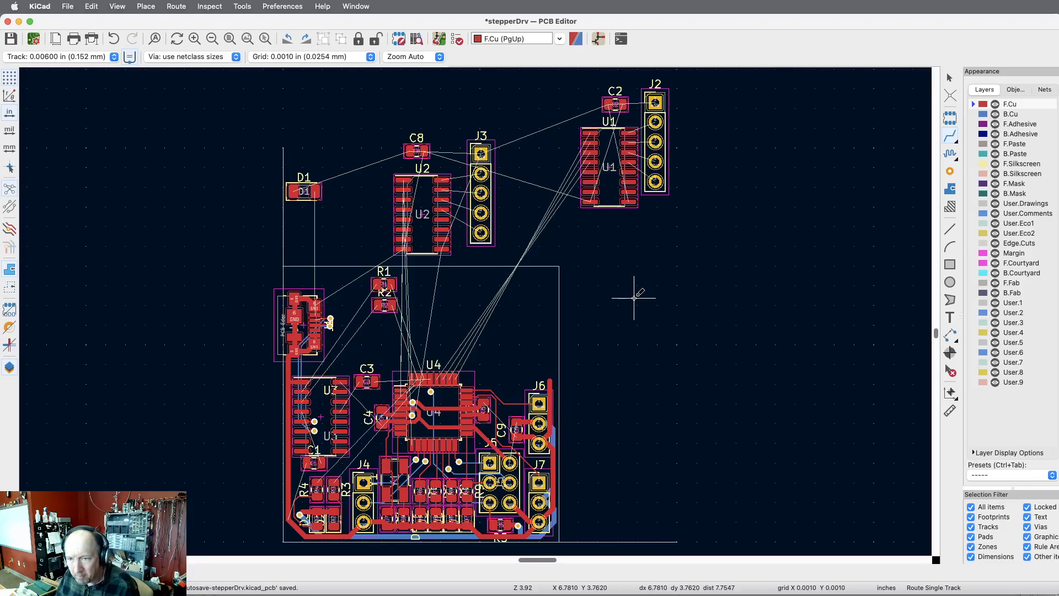
click(950, 372)
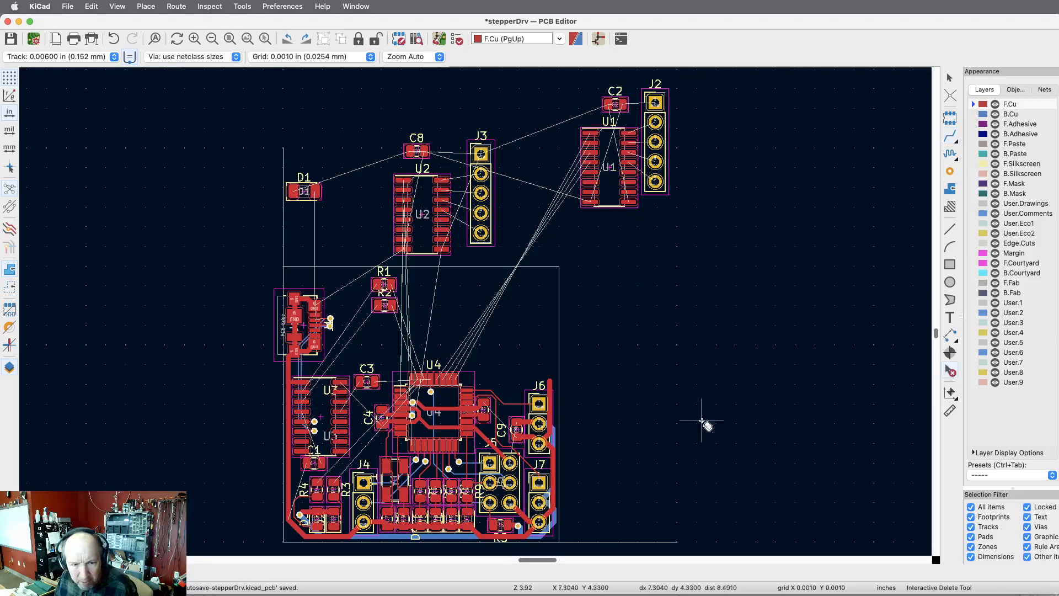
click(285, 536)
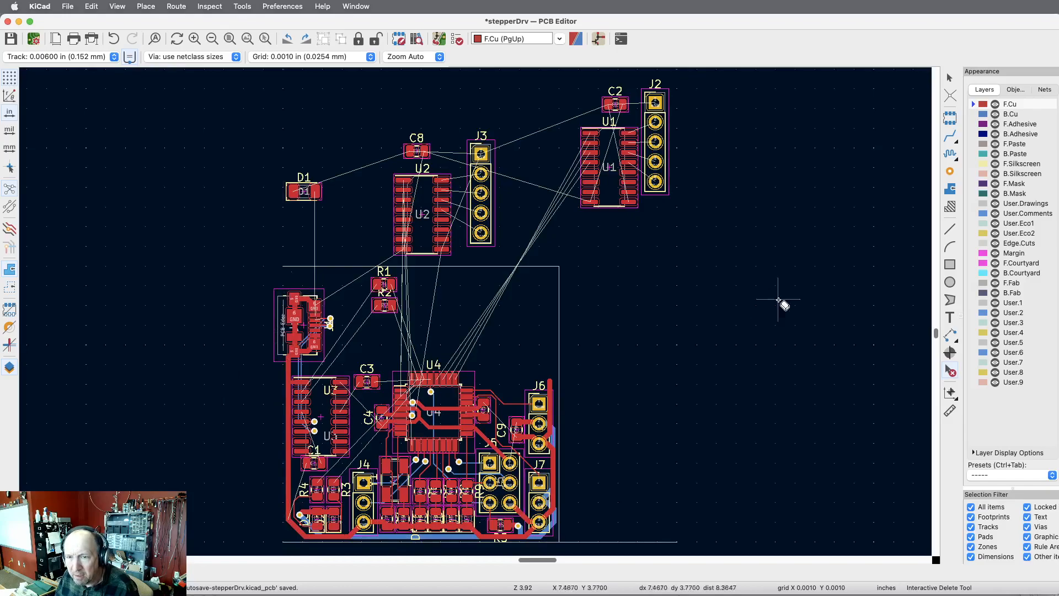
Step: Prepare to draw outline lines on Edge.Cuts with the grid set to 0.1000 in (2.5400 mm)
click(950, 229)
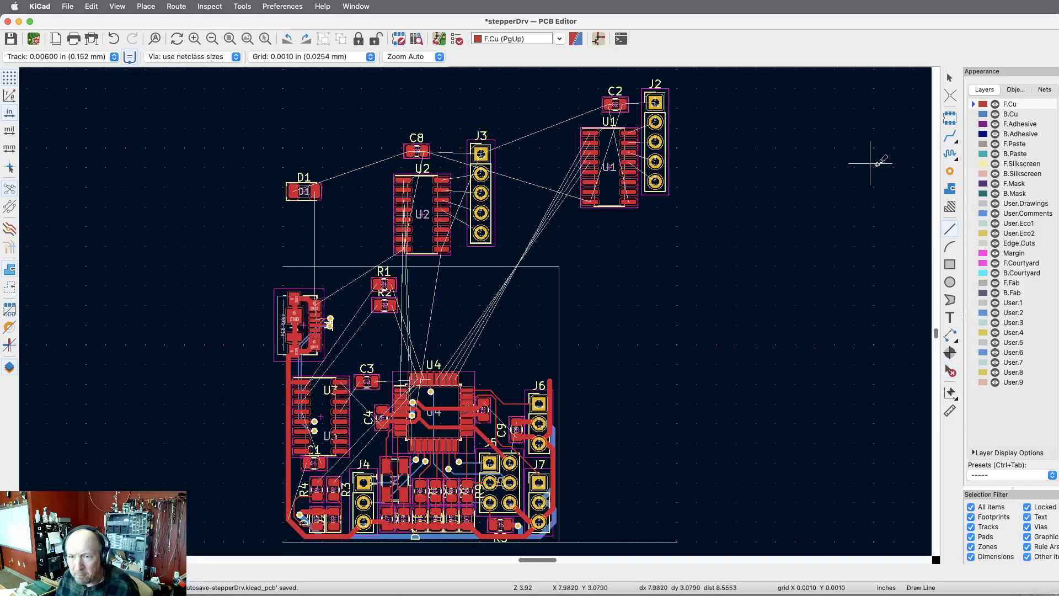
click(982, 243)
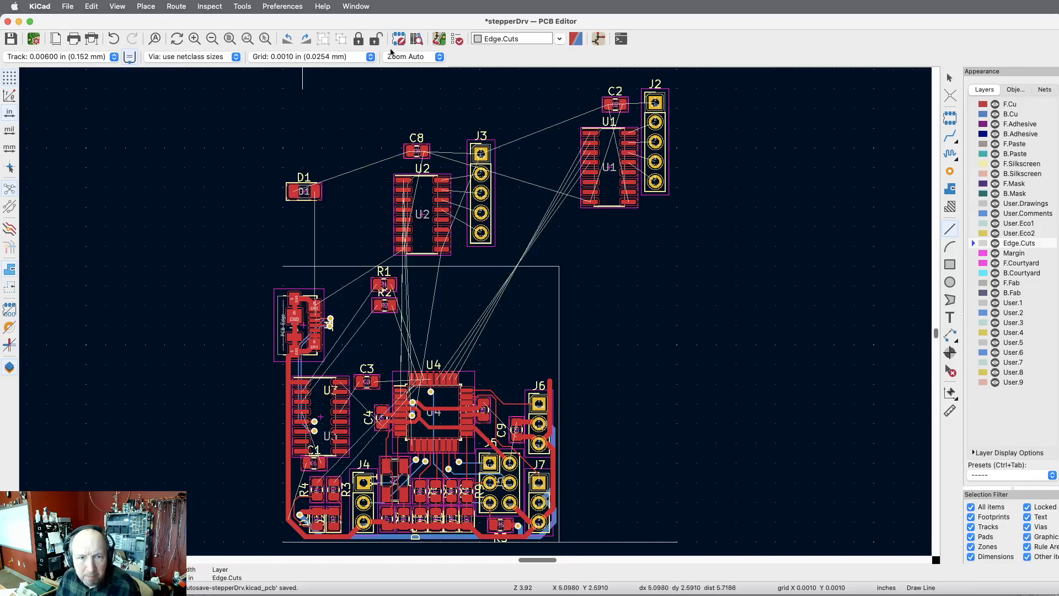
click(370, 57)
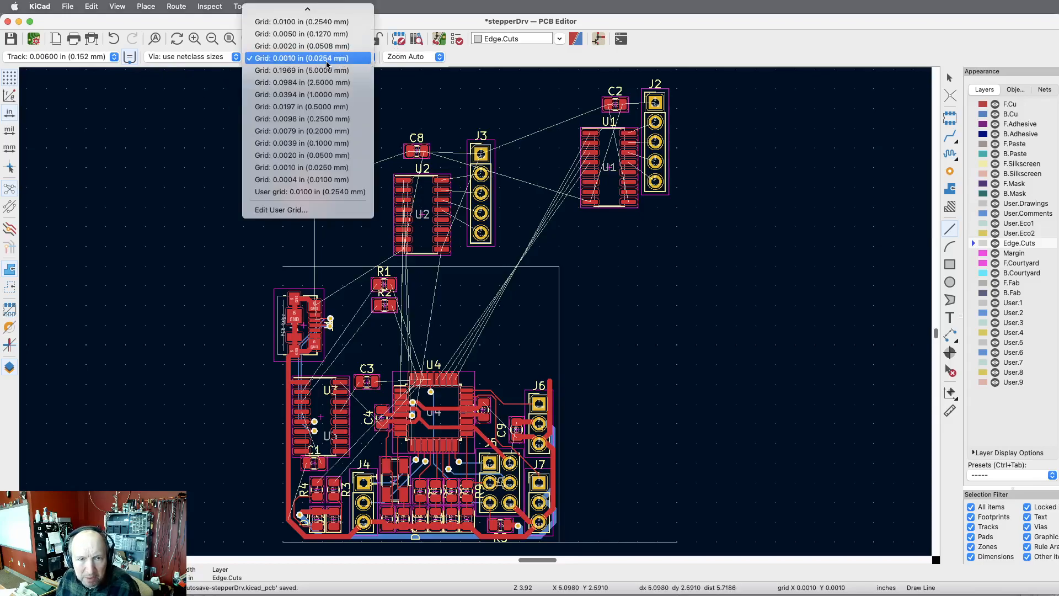
scroll(327, 64, up, 3)
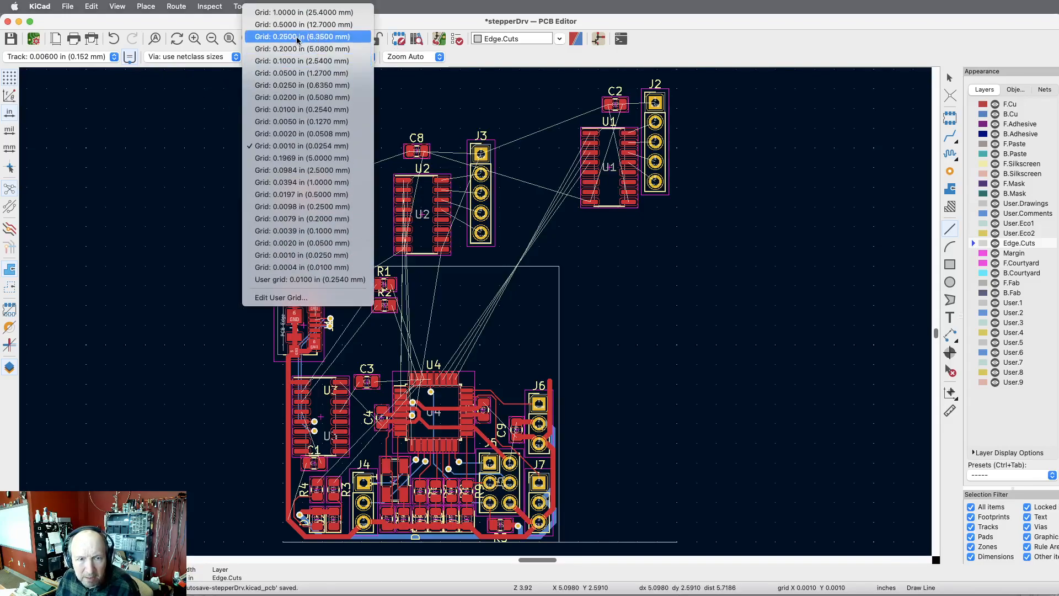
click(290, 61)
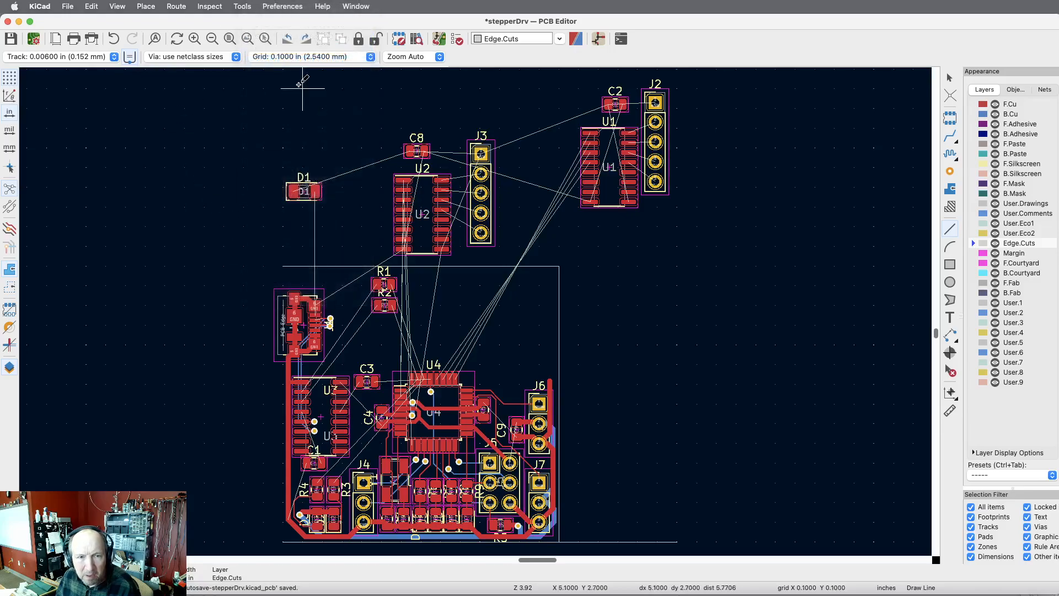
Step: Draw the left outline edge on Edge.Cuts from 0.1 in below the upper corner to 0.1 in above the lower corner
click(192, 40)
click(192, 41)
scroll(497, 260, left, 10)
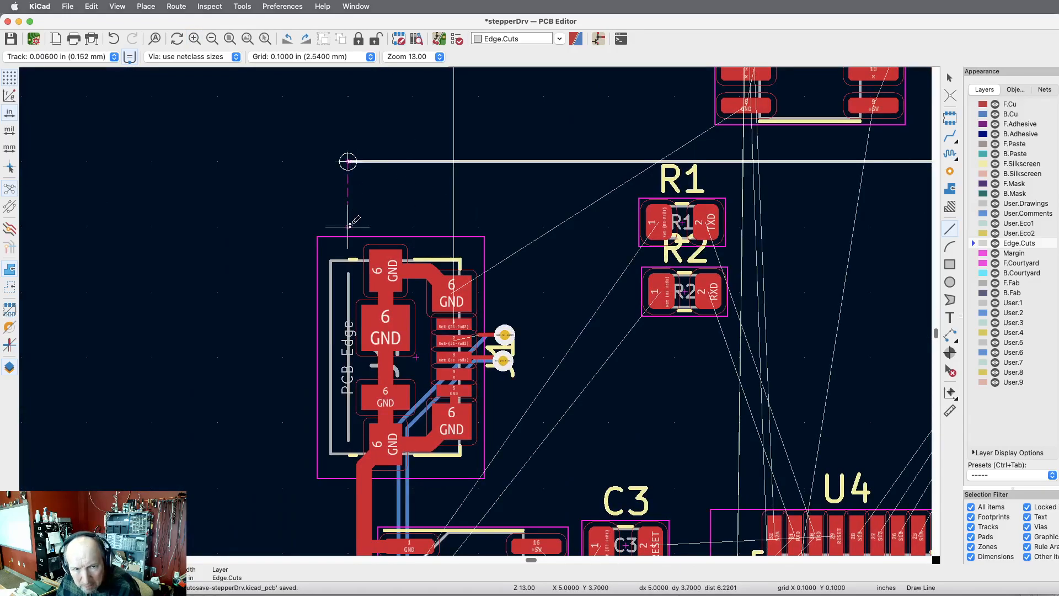
click(350, 225)
scroll(349, 232, down, 6)
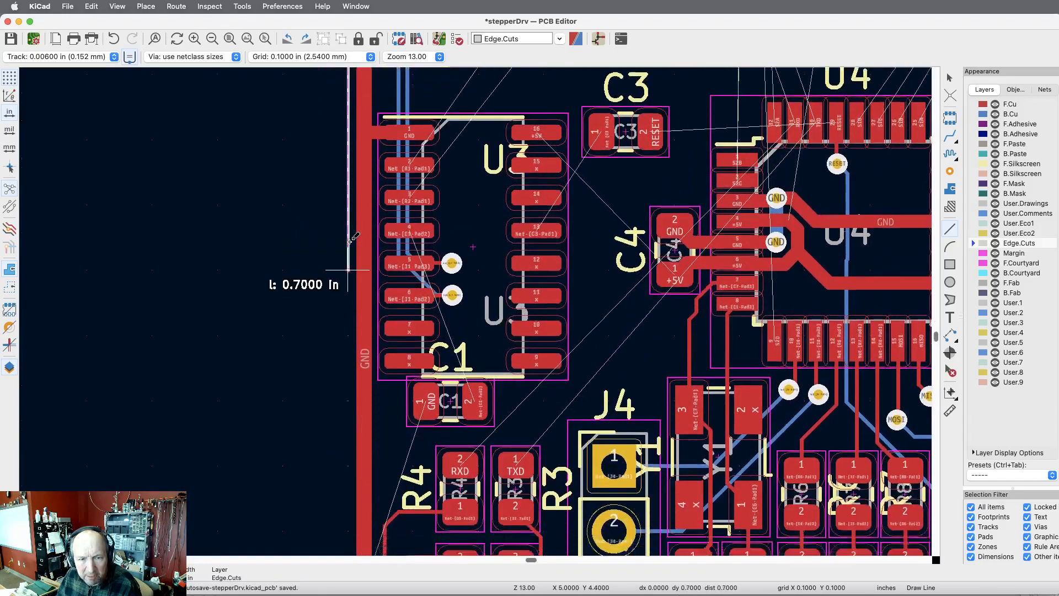
scroll(350, 241, down, 8)
scroll(350, 229, up, 1)
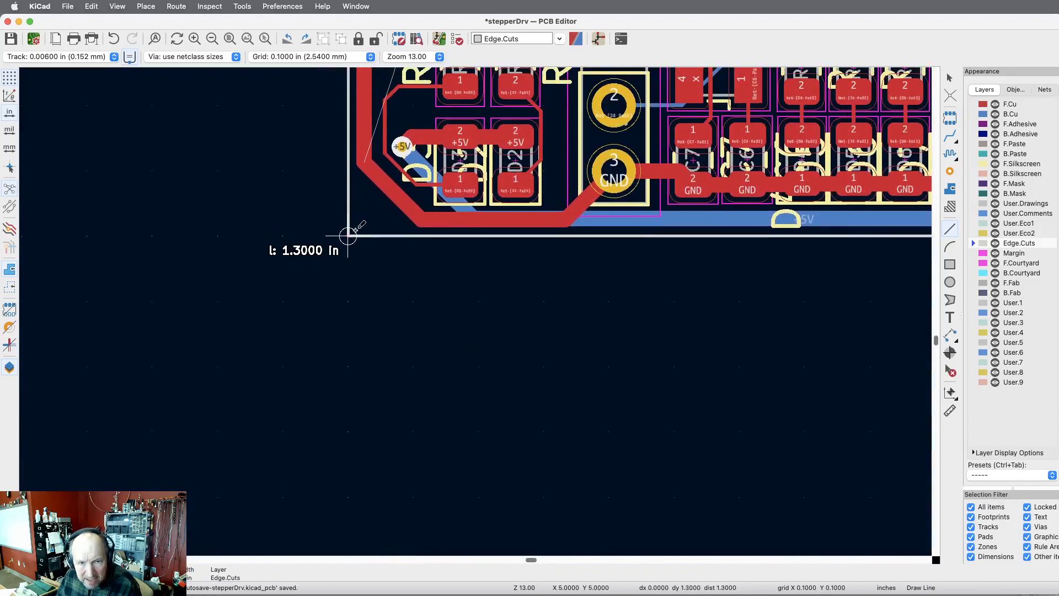
click(348, 171)
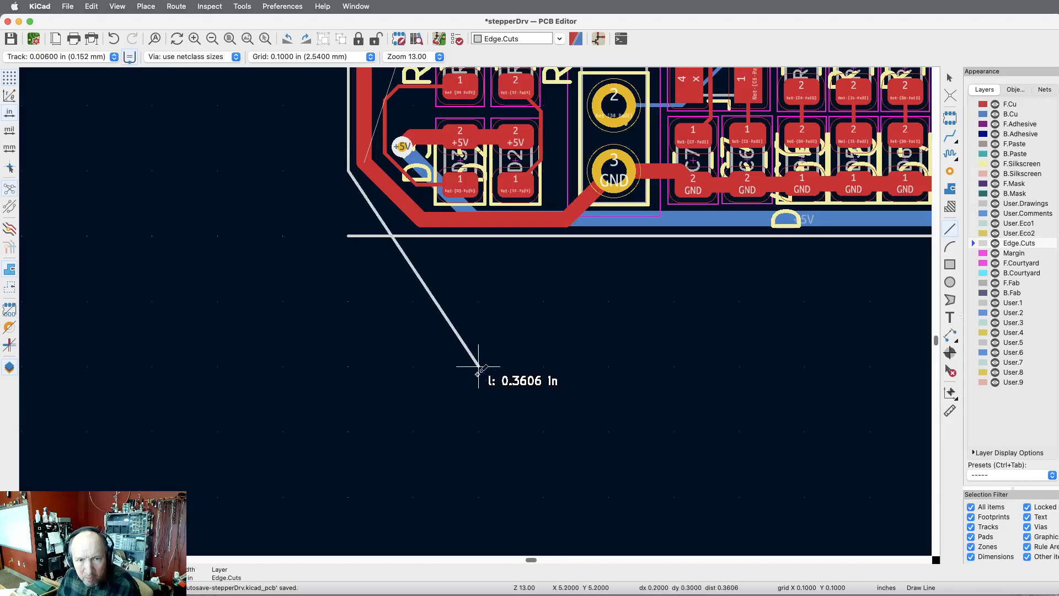
key(Escape)
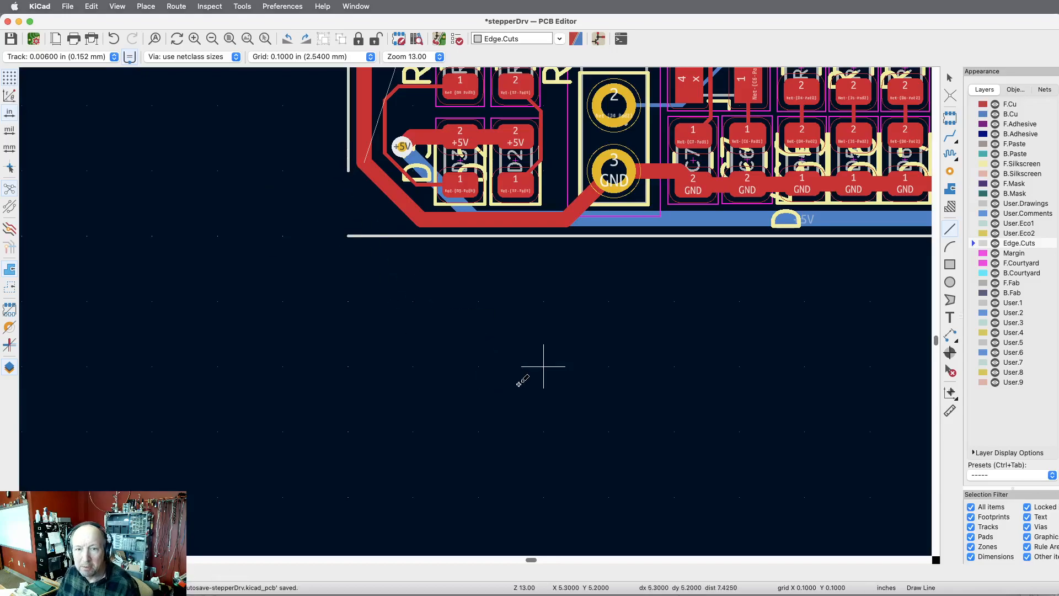
Step: Delete the bottom edge line of the outline, which extends past the board's right side
click(211, 38)
scroll(273, 142, up, 6)
scroll(265, 145, up, 2)
scroll(266, 144, down, 12)
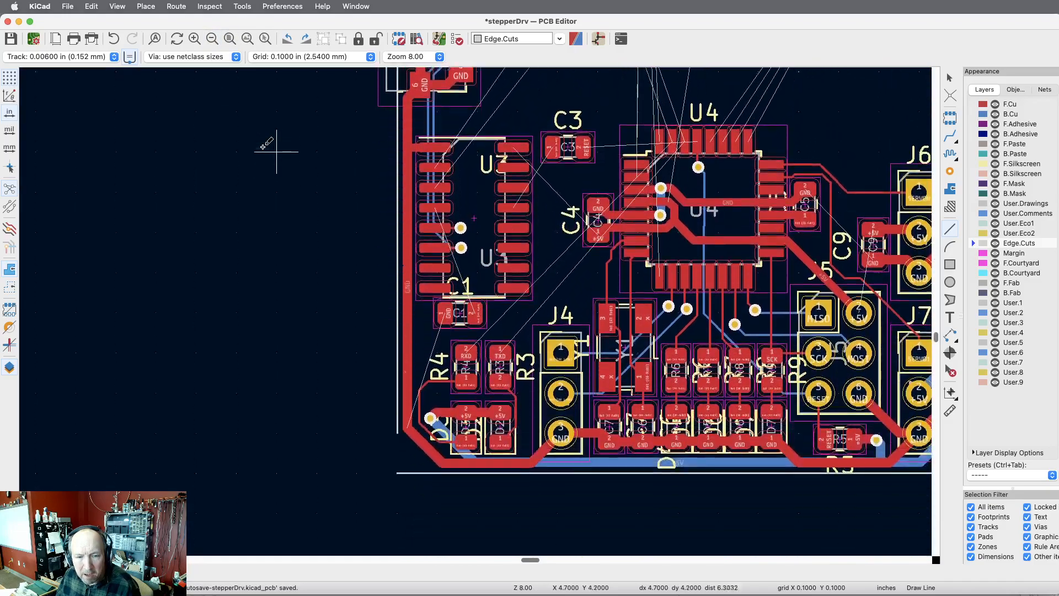
scroll(269, 145, right, 5)
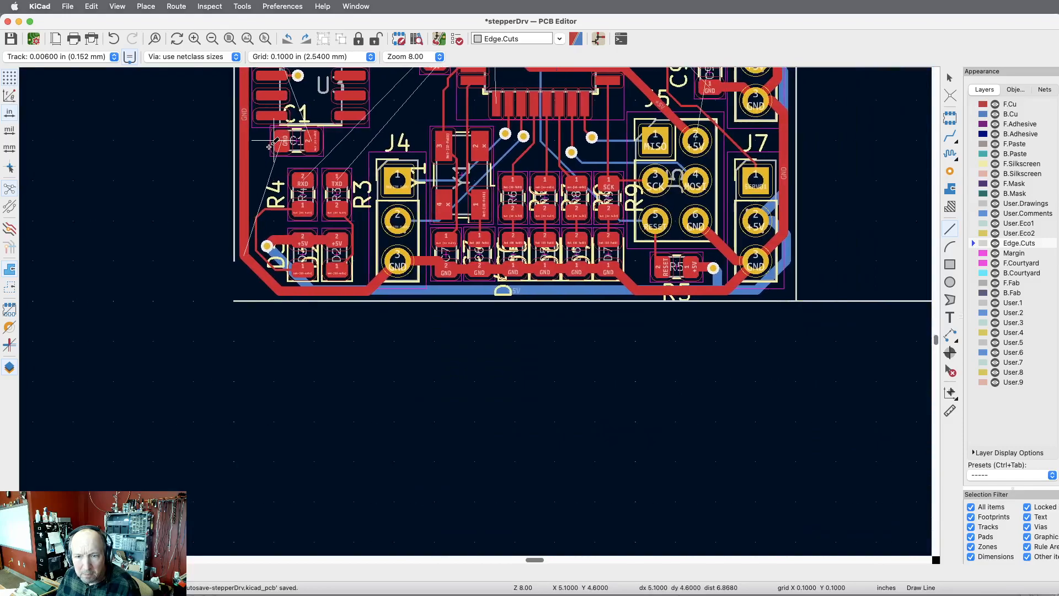
click(949, 375)
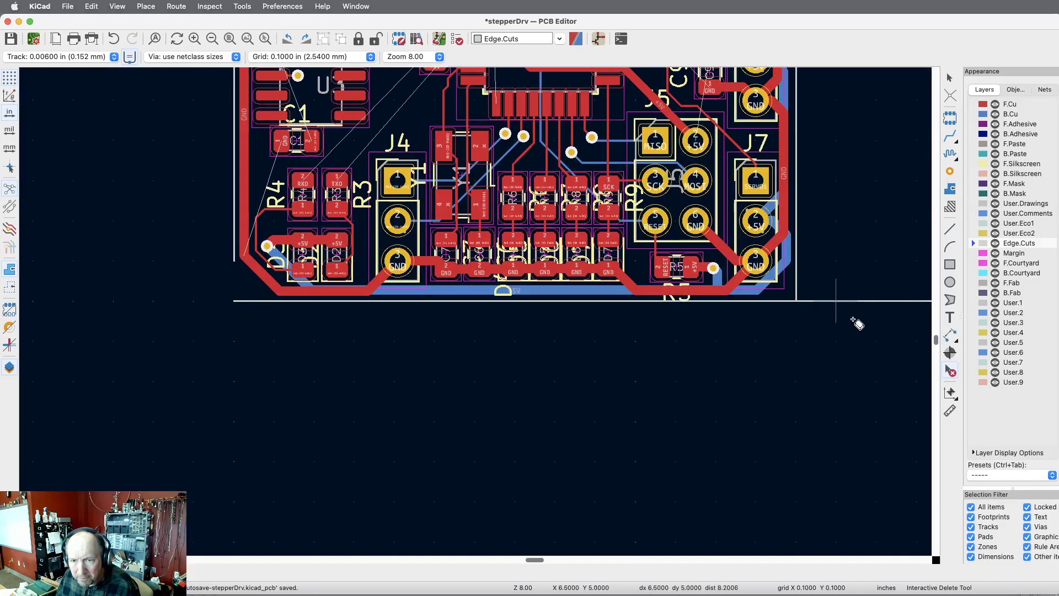
click(862, 302)
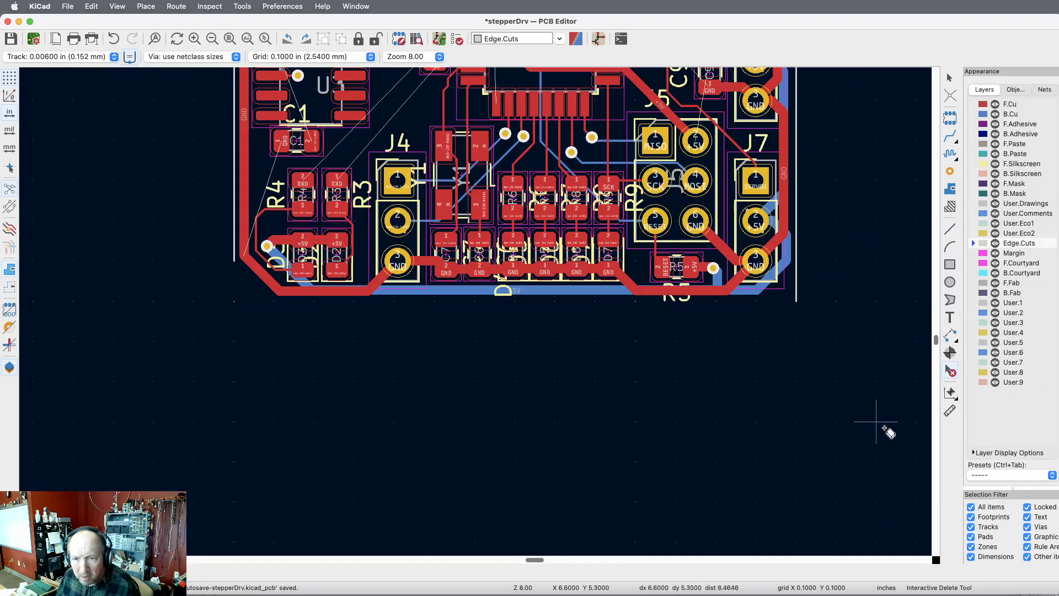
Step: Draw a 1.2 in bottom outline edge on Edge.Cuts from X 5.1 to X 6.3 in, stopping 0.1 in short of both corners
click(950, 229)
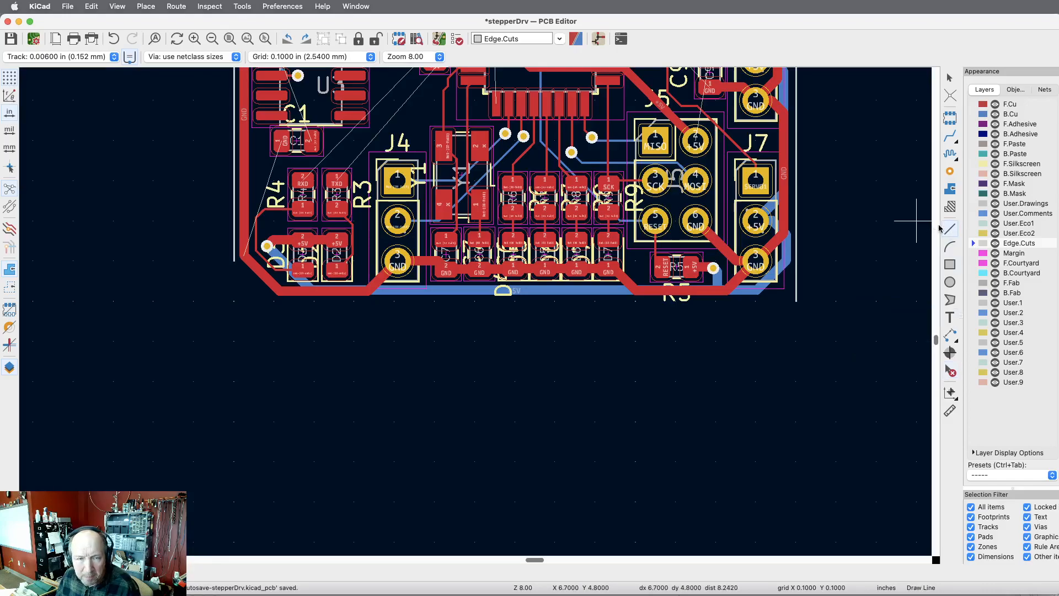
click(274, 300)
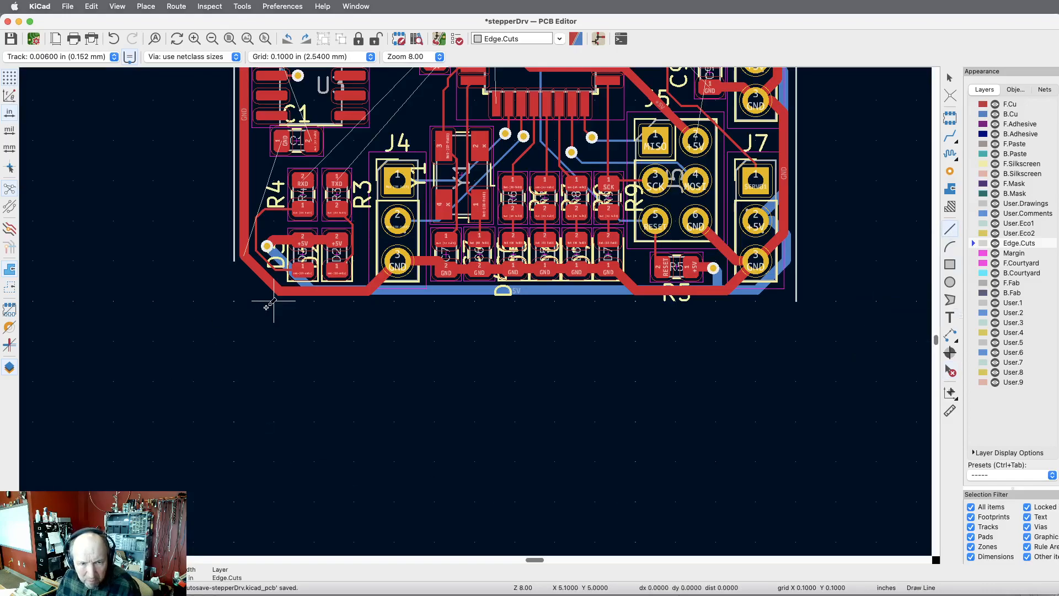
scroll(761, 305, left, 2)
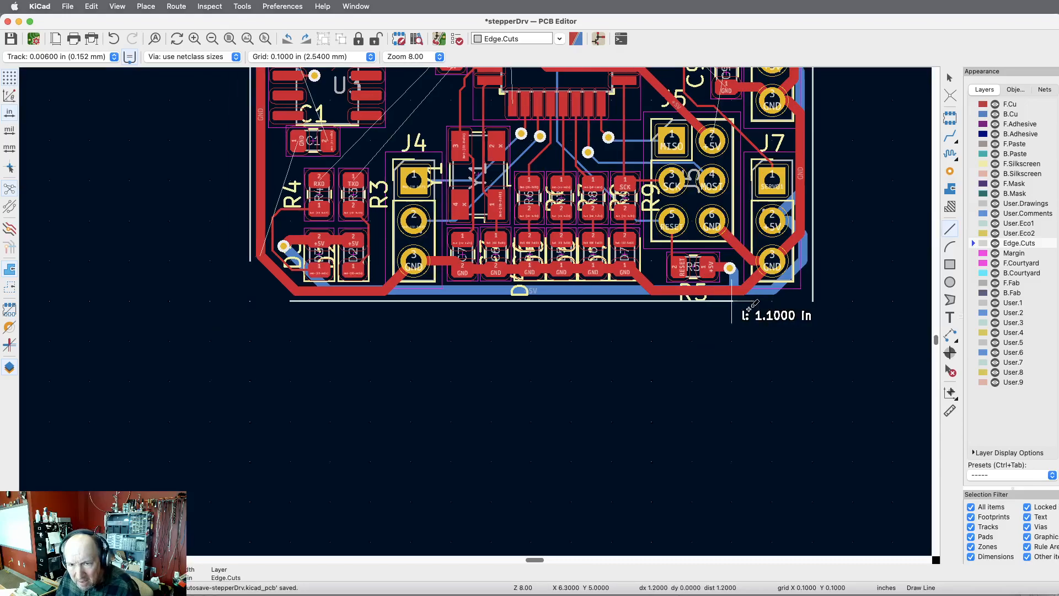
click(783, 304)
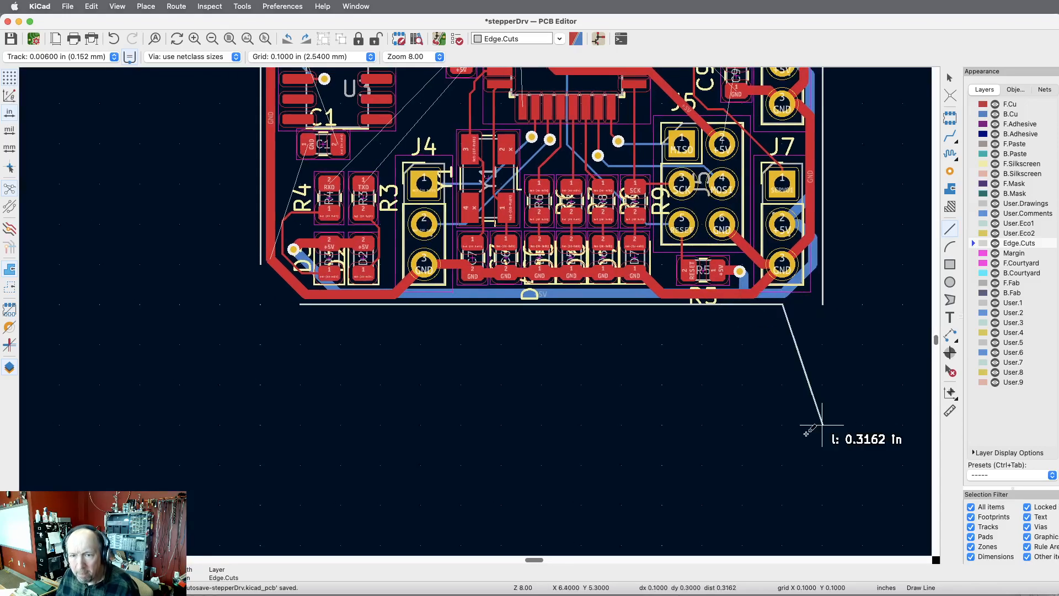
key(Escape)
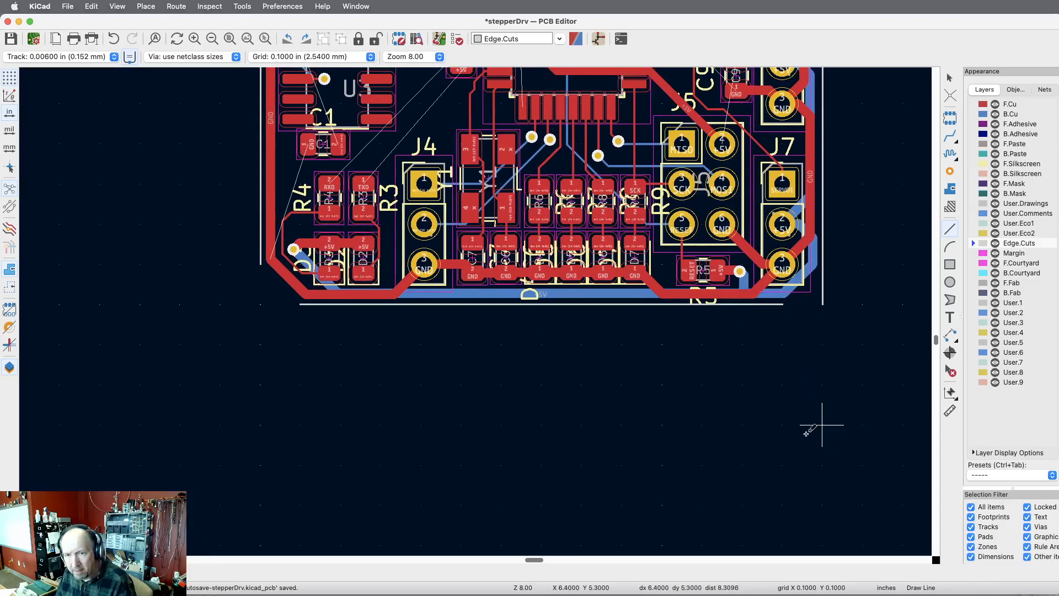
click(953, 393)
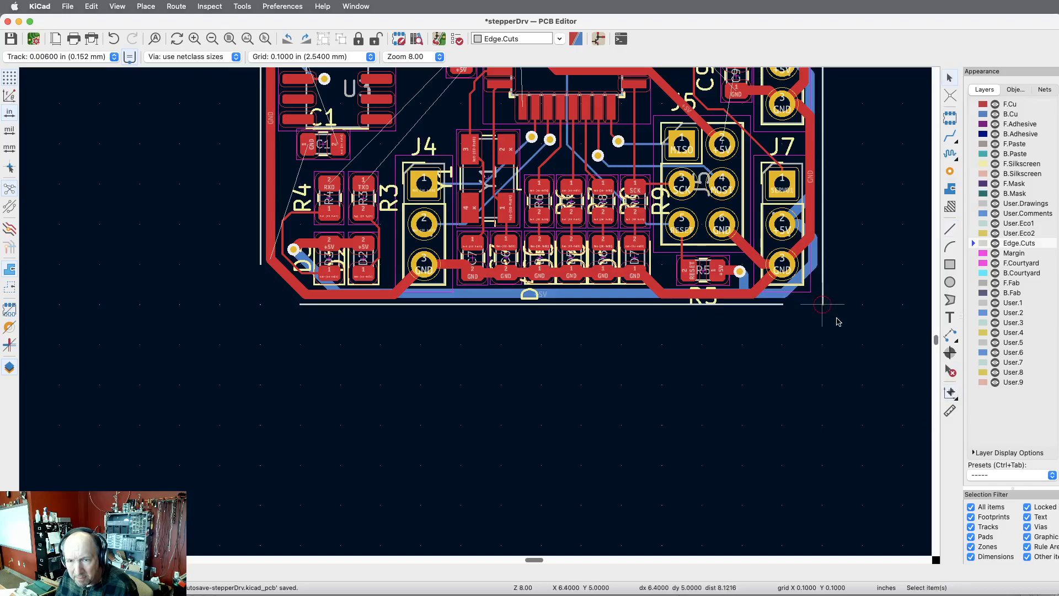
click(832, 298)
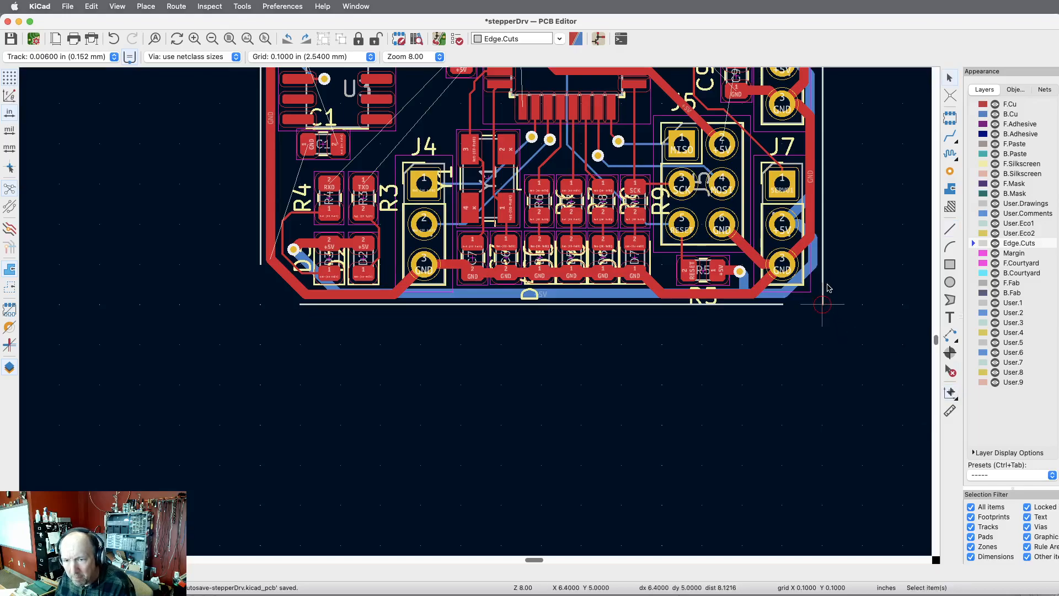
click(943, 370)
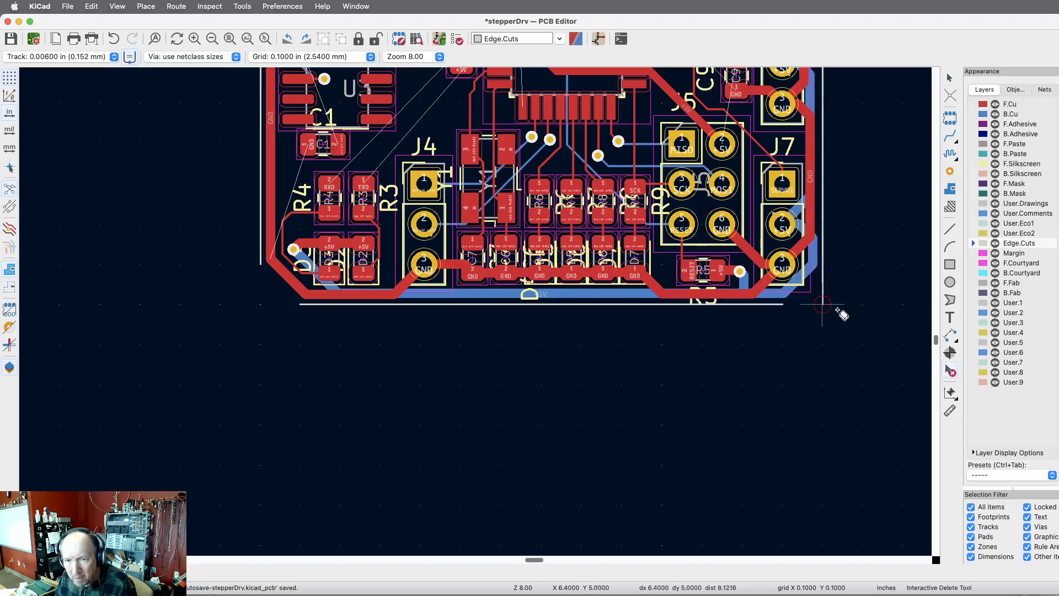
key(Escape)
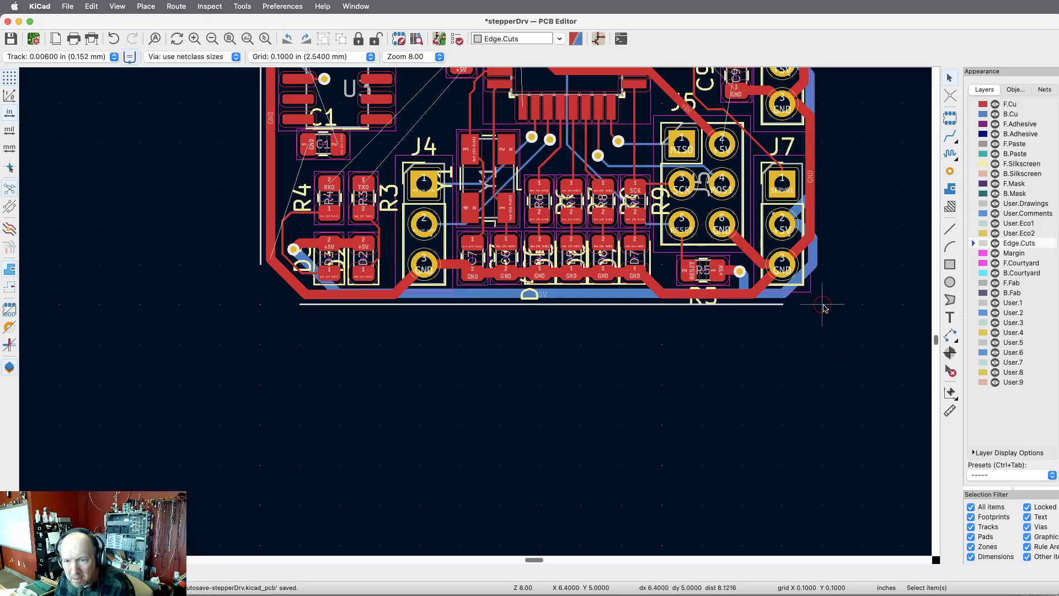
click(950, 370)
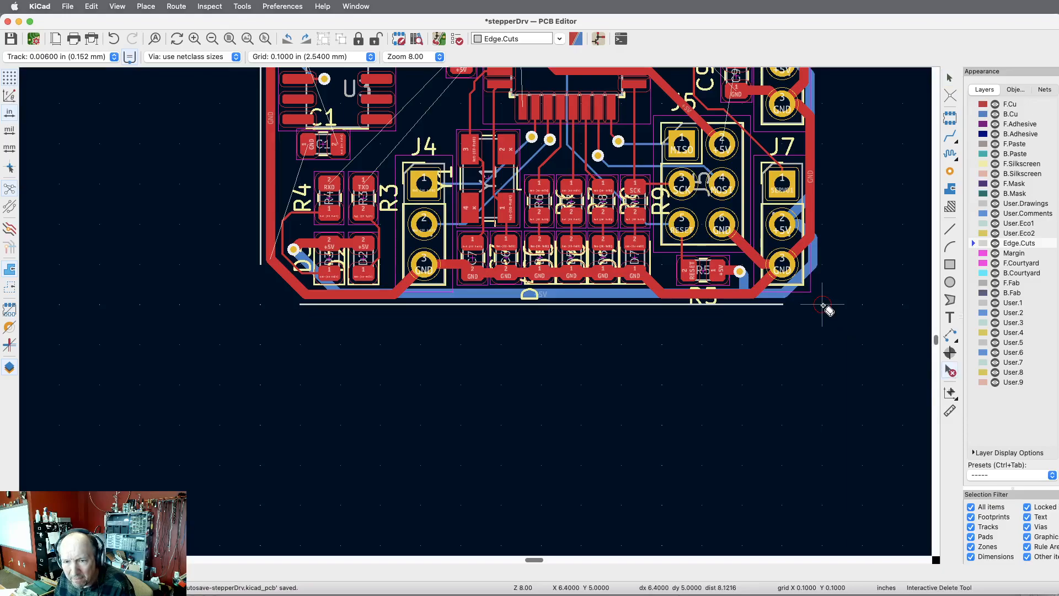
key(super+z)
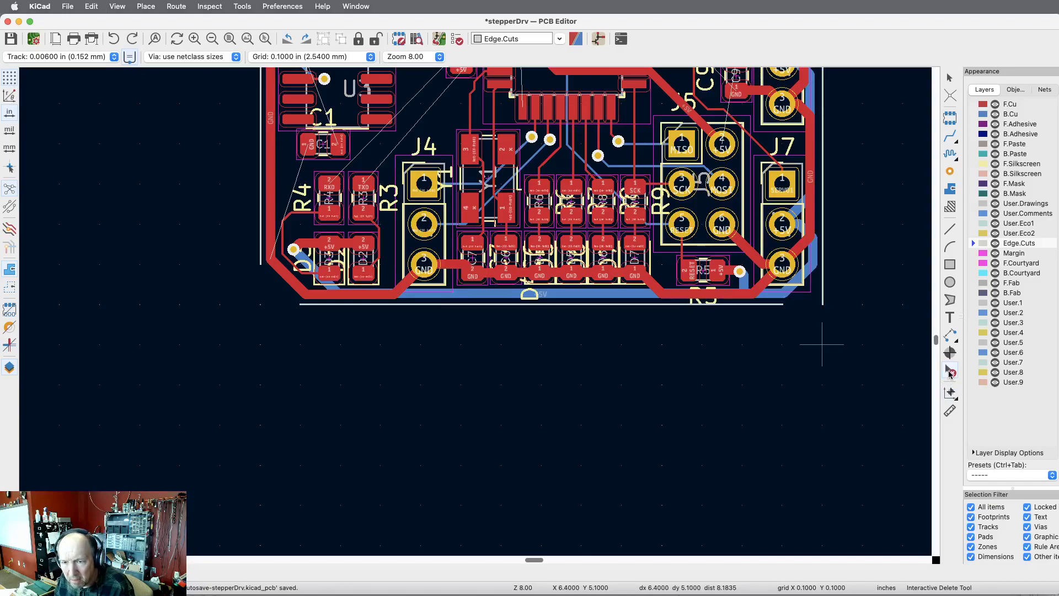
Step: Replace the right outline edge with a 1.2 in Edge.Cuts line at X 6.4 in, from Y 4.9 to Y 3.7 in
click(824, 305)
click(949, 228)
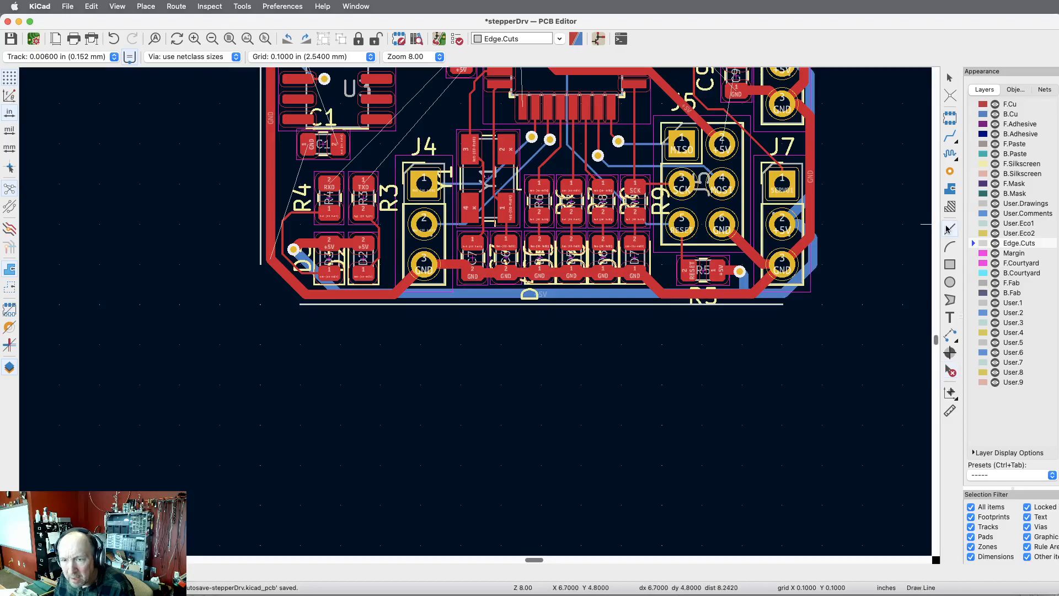
click(824, 263)
scroll(824, 263, up, 5)
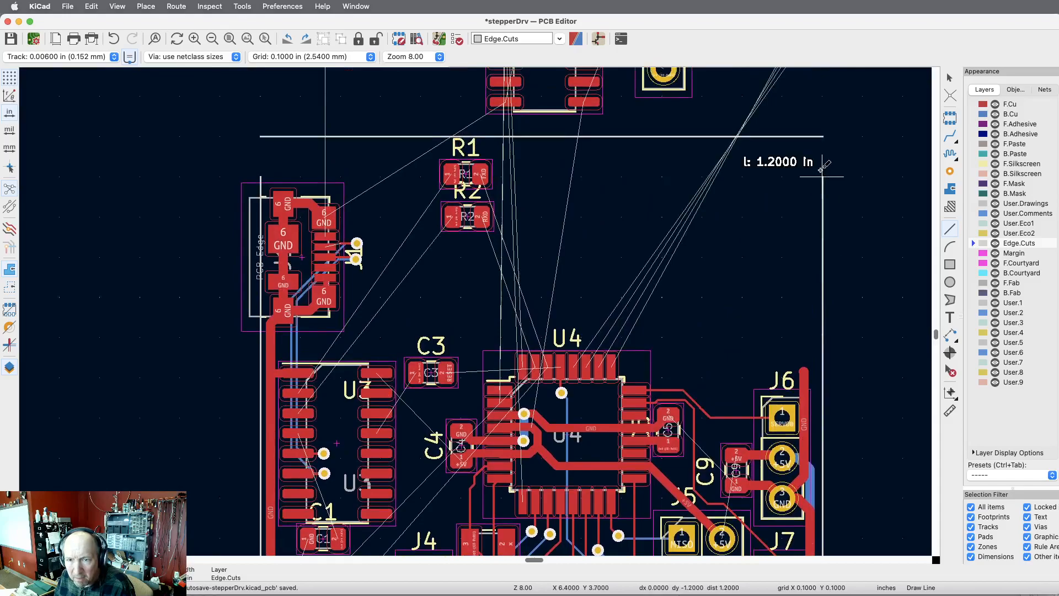
click(823, 163)
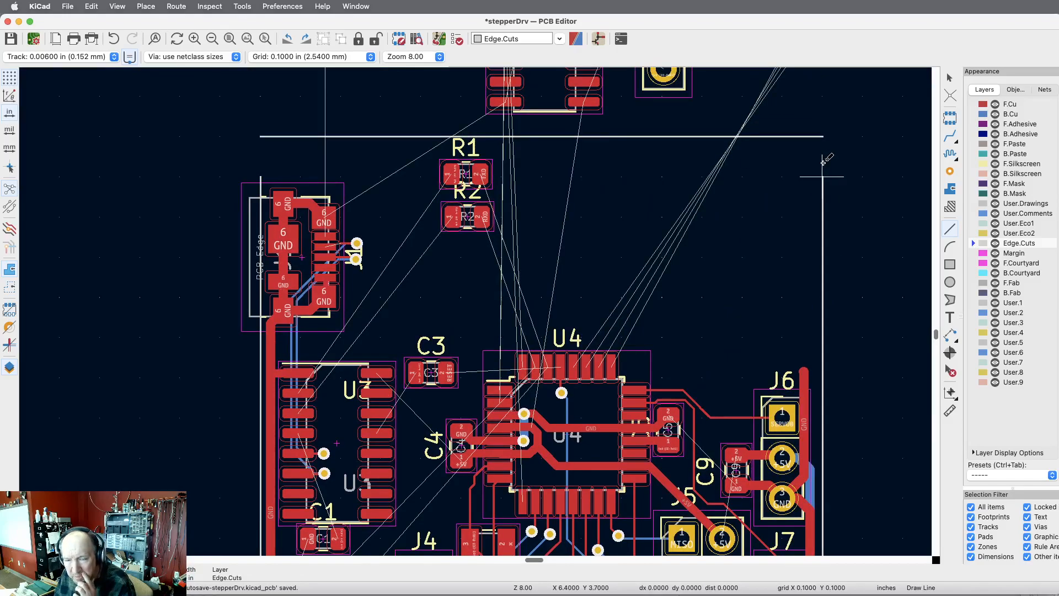
key(Escape)
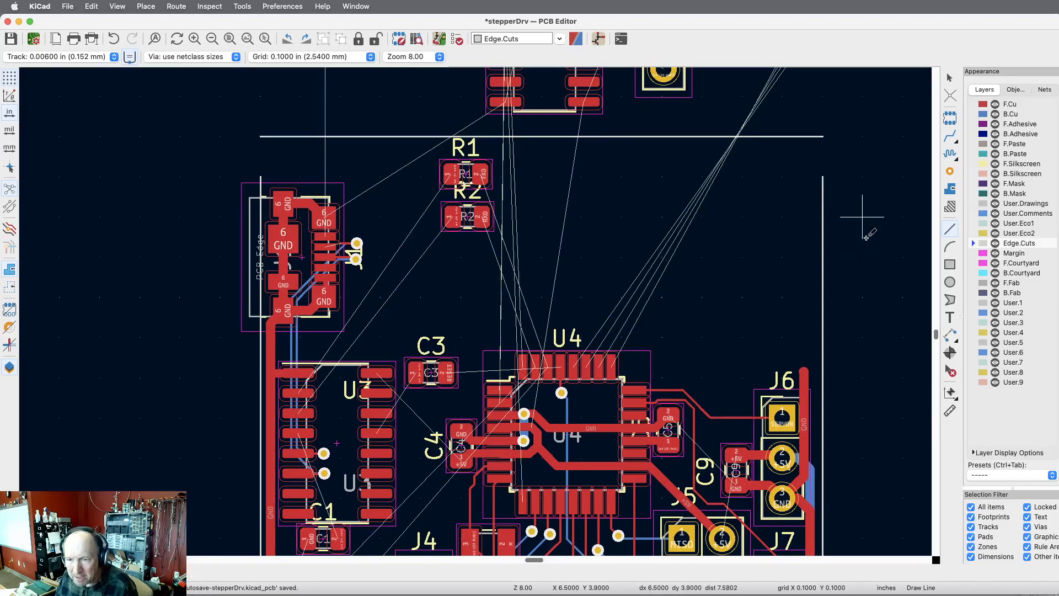
Step: Replace the top outline edge with an Edge.Cuts line at Y 3.6 in, from X 6.3 to X 5.1 in
click(951, 372)
click(793, 137)
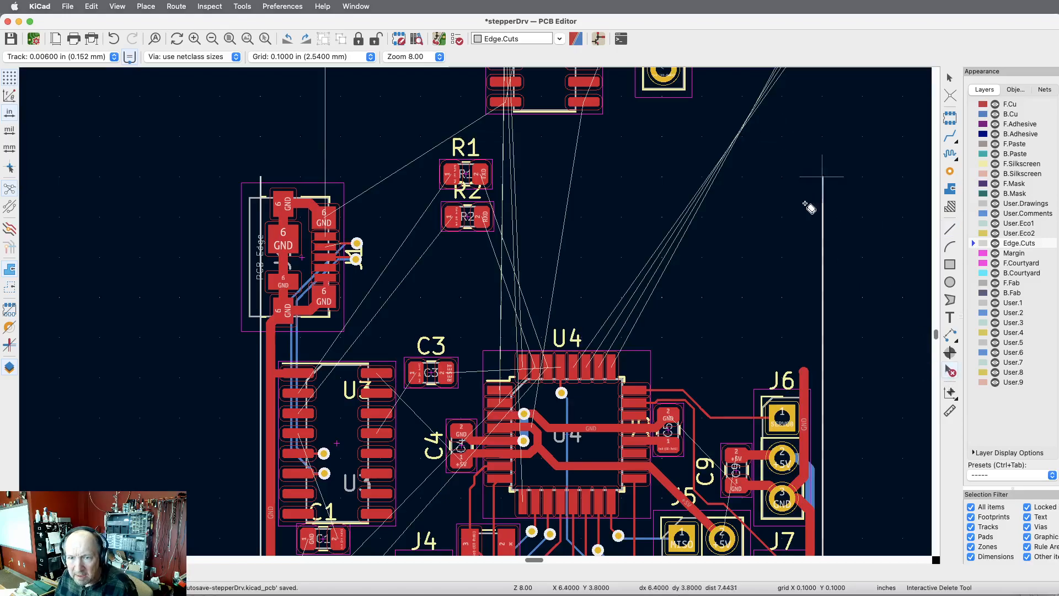
click(950, 229)
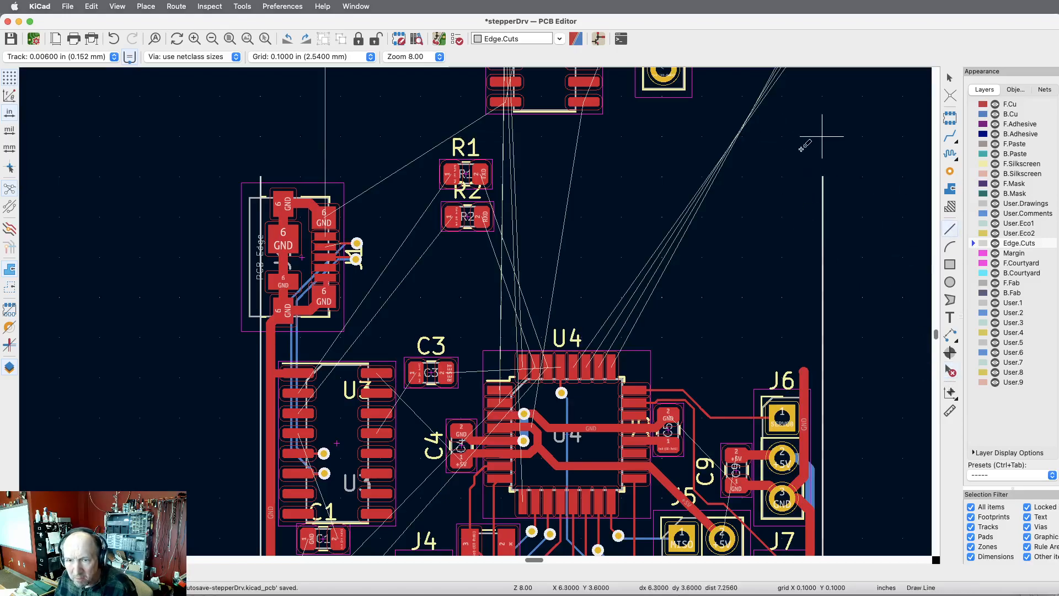
click(784, 136)
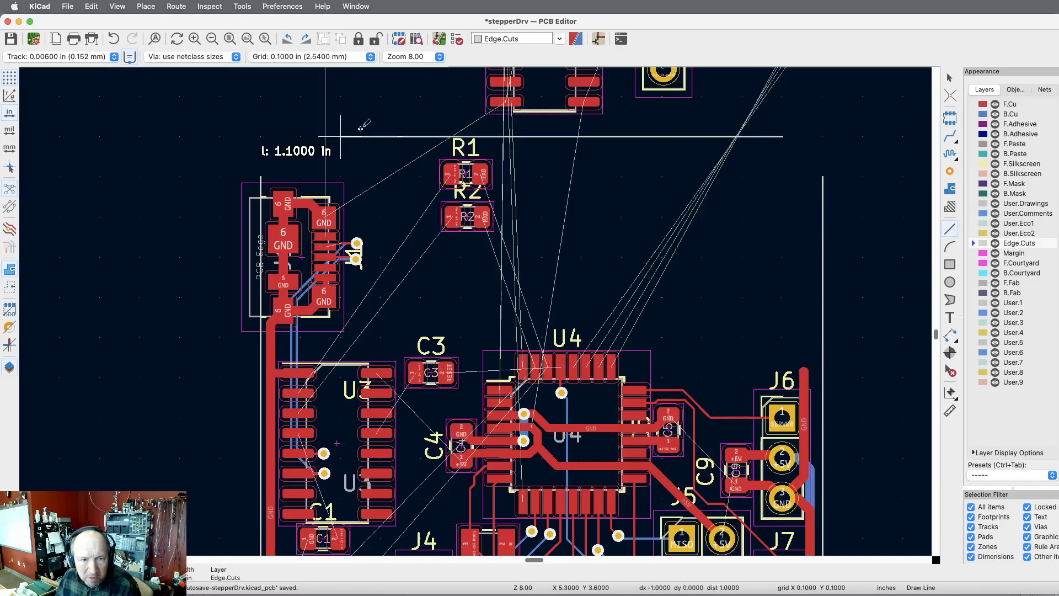
click(298, 136)
key(Escape)
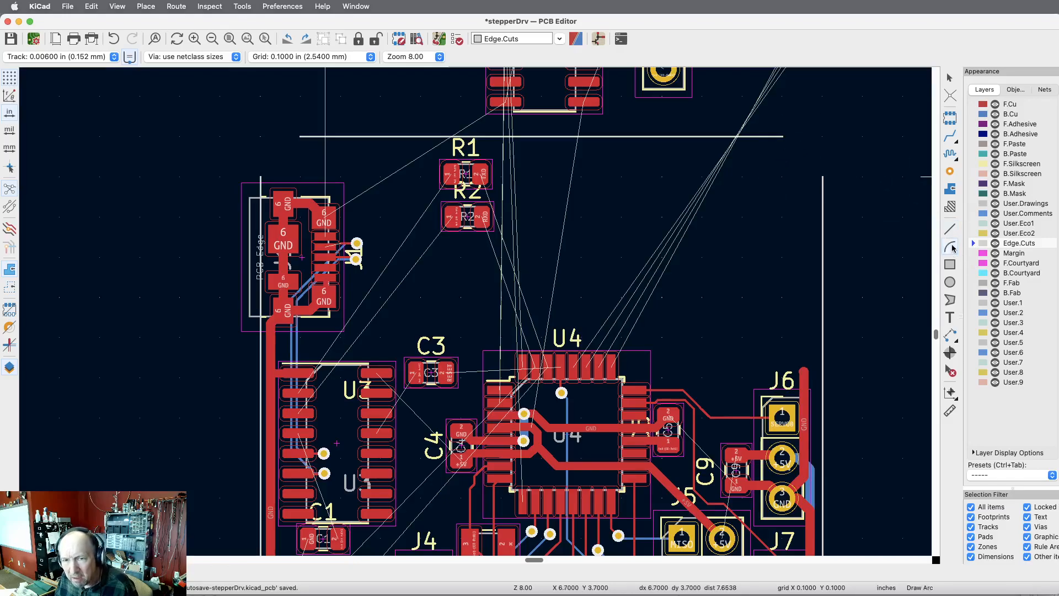
Step: Try to round the outline's upper-right corner with an arc from the right edge to the top edge, and undo it
click(782, 176)
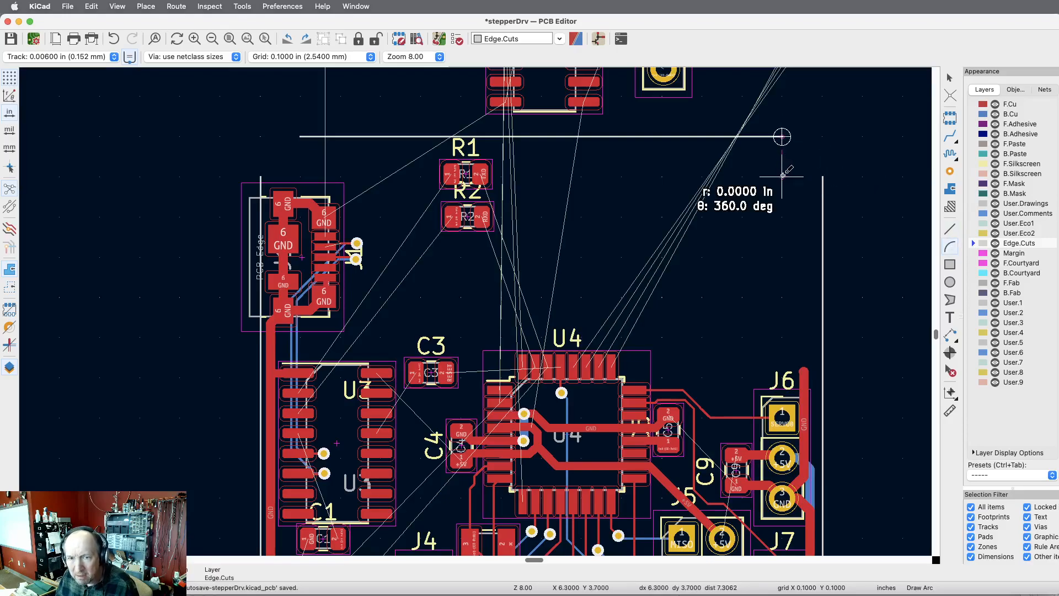
click(823, 177)
click(782, 136)
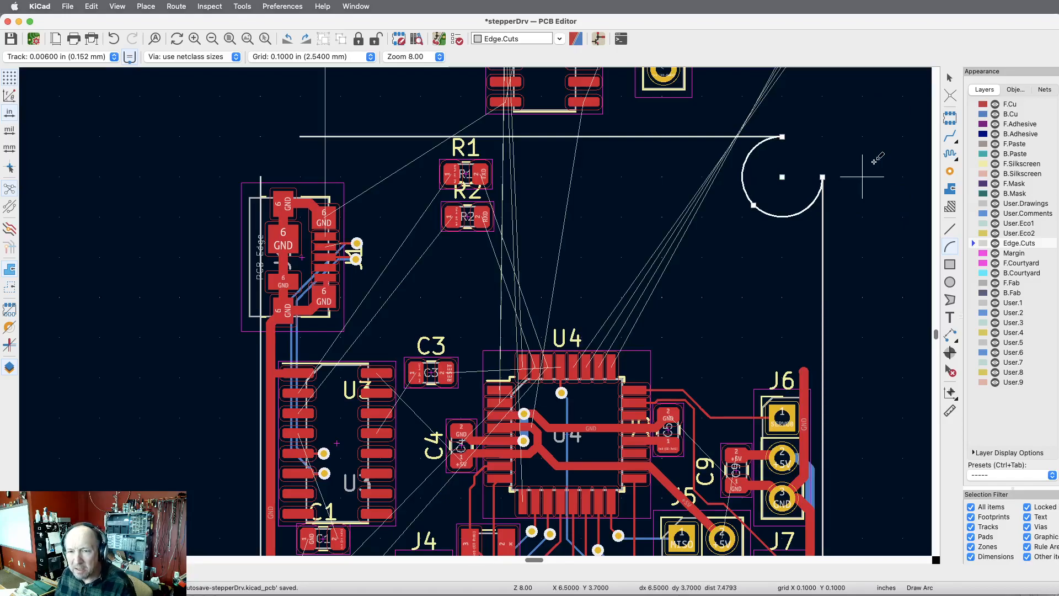
key(super+z)
Step: Round the outline's upper-right corner with a 0.1 in radius Edge.Cuts arc centred at X 6.3, Y 3.7 in, from the top edge to the right edge
click(783, 176)
click(783, 136)
click(823, 177)
key(Escape)
key(Escape)
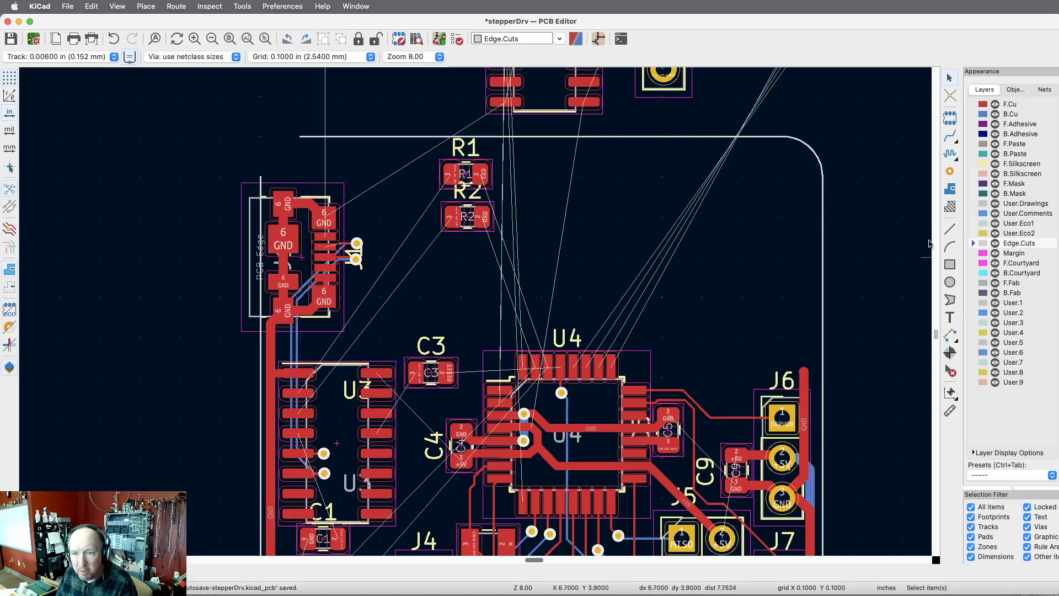
Step: Round the outline's upper-left corner with an arc centred at X 5.1, Y 3.7 in, from the left edge to the top edge
click(950, 247)
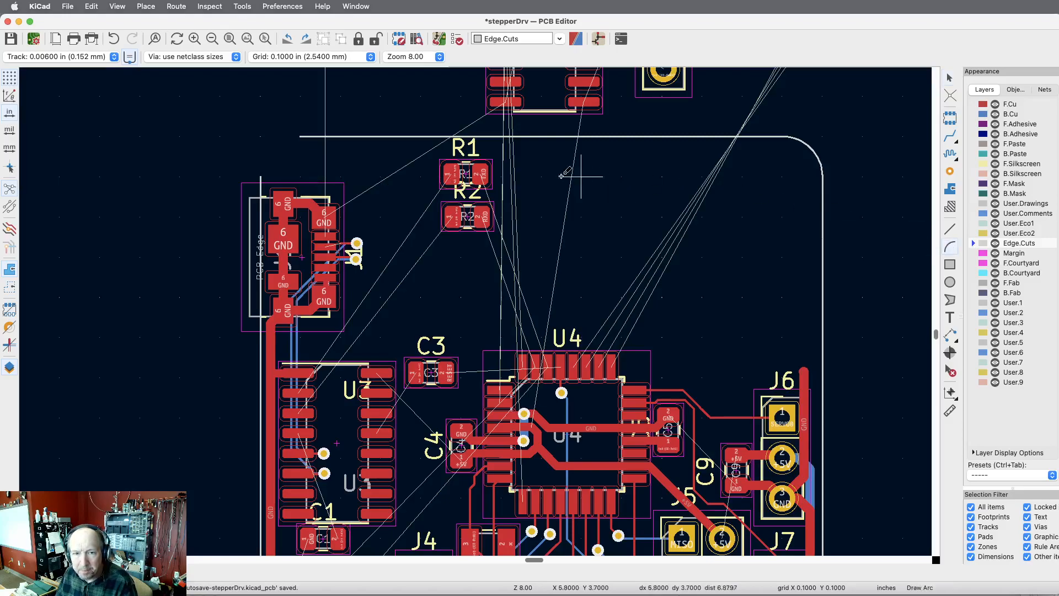
click(301, 176)
click(260, 177)
click(301, 137)
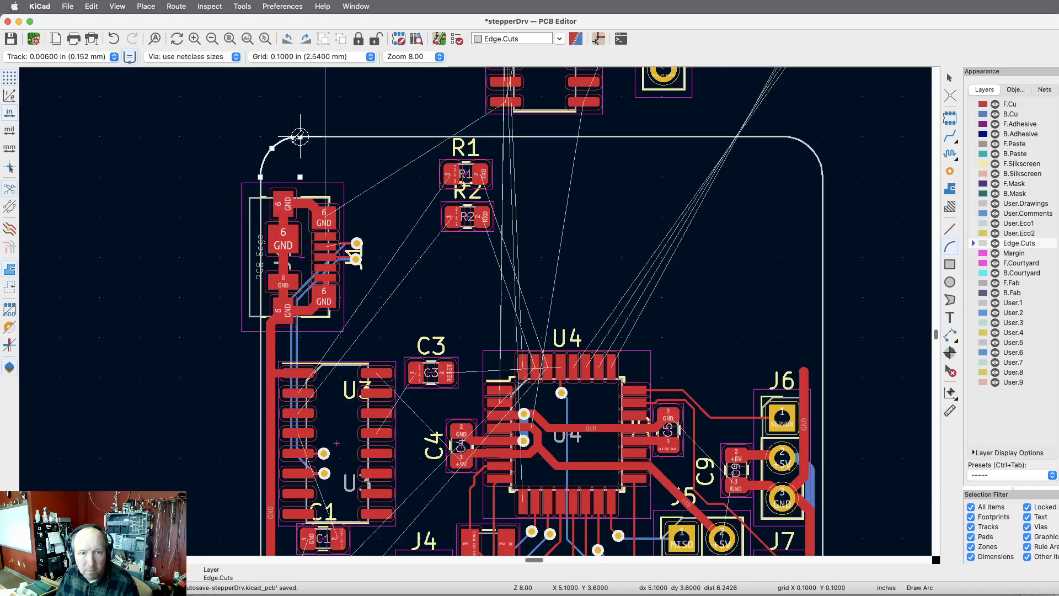
key(Escape)
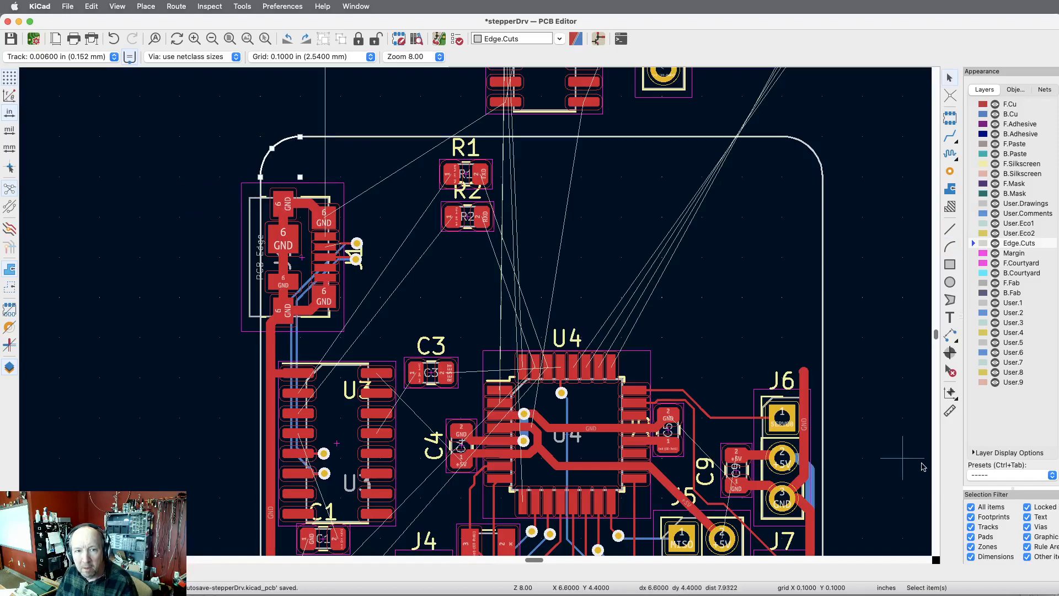
Step: Try to round the outline's lower-right corner with an arc from the bottom edge to the right edge, and undo it
scroll(855, 457, down, 5)
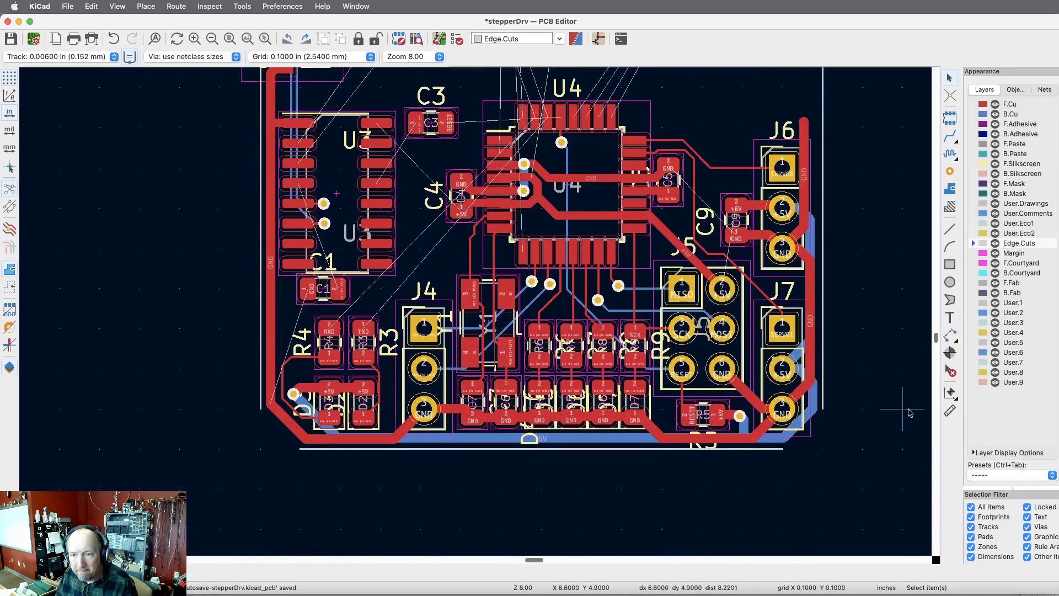
click(949, 249)
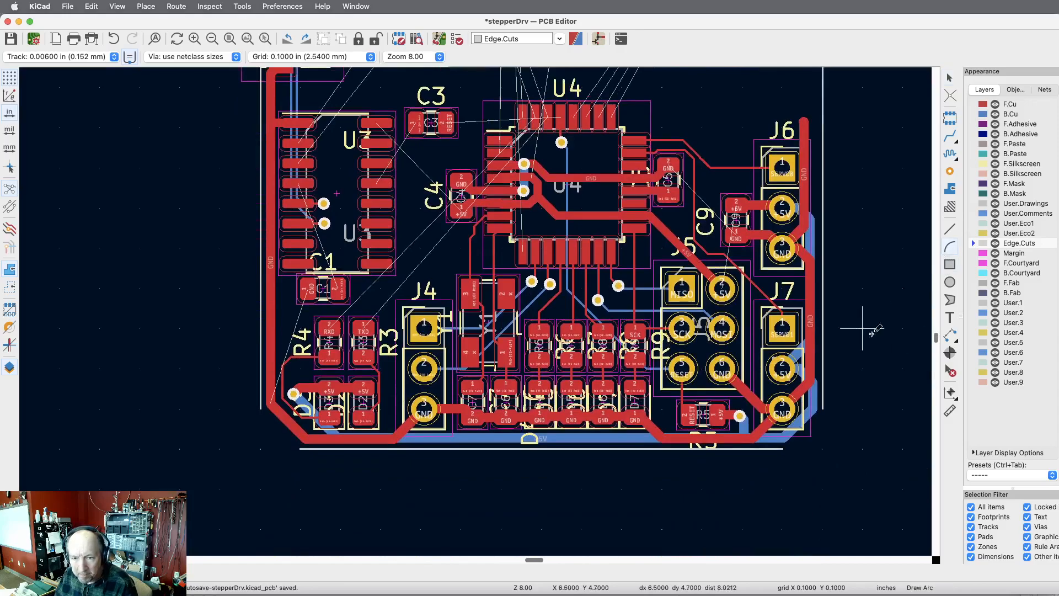
click(784, 407)
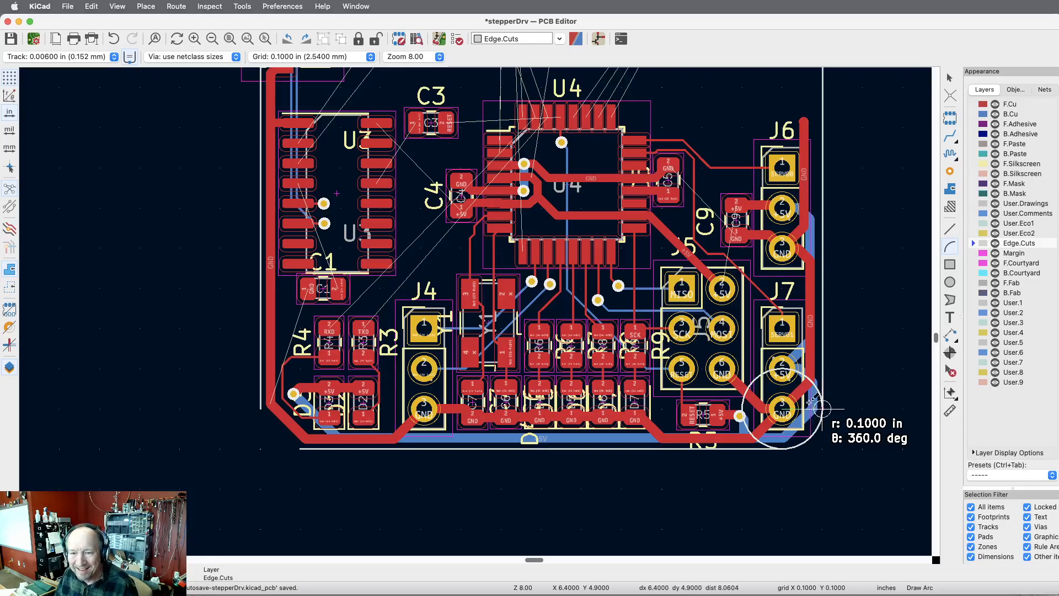
click(783, 448)
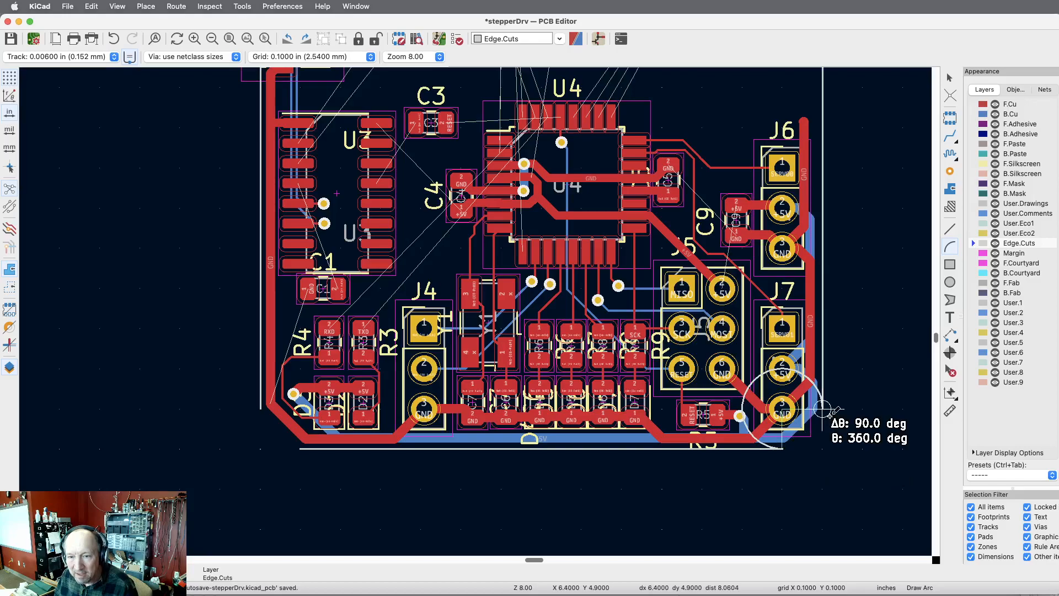
click(822, 408)
key(super+z)
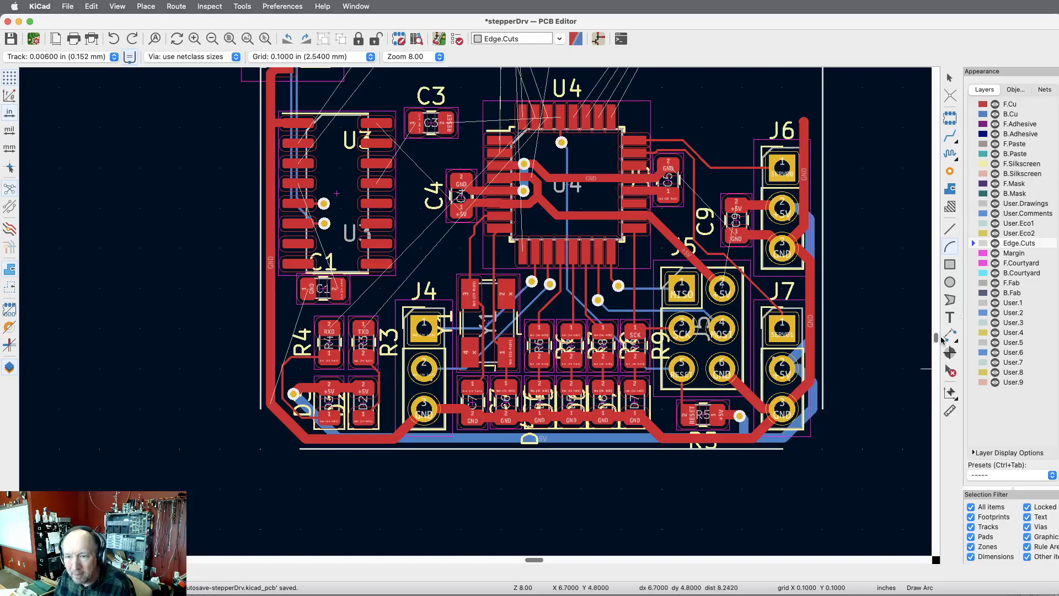
Step: Round the outline's lower-right corner with a 0.1 in radius arc centred at X 6.3, Y 4.9 in, from the right edge to the bottom edge
click(949, 247)
click(782, 411)
click(822, 409)
click(783, 448)
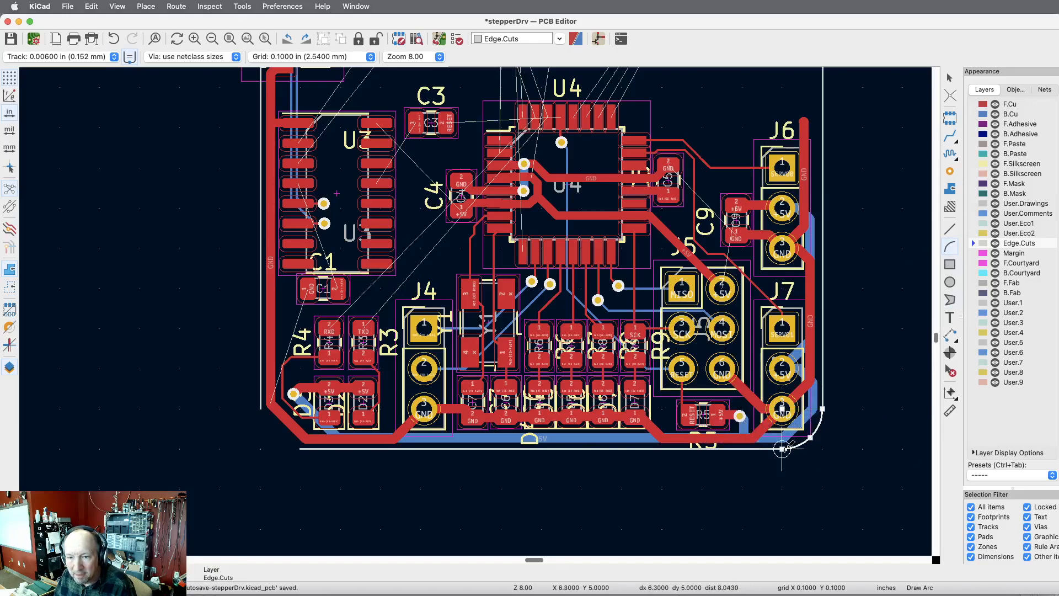
key(Escape)
click(874, 517)
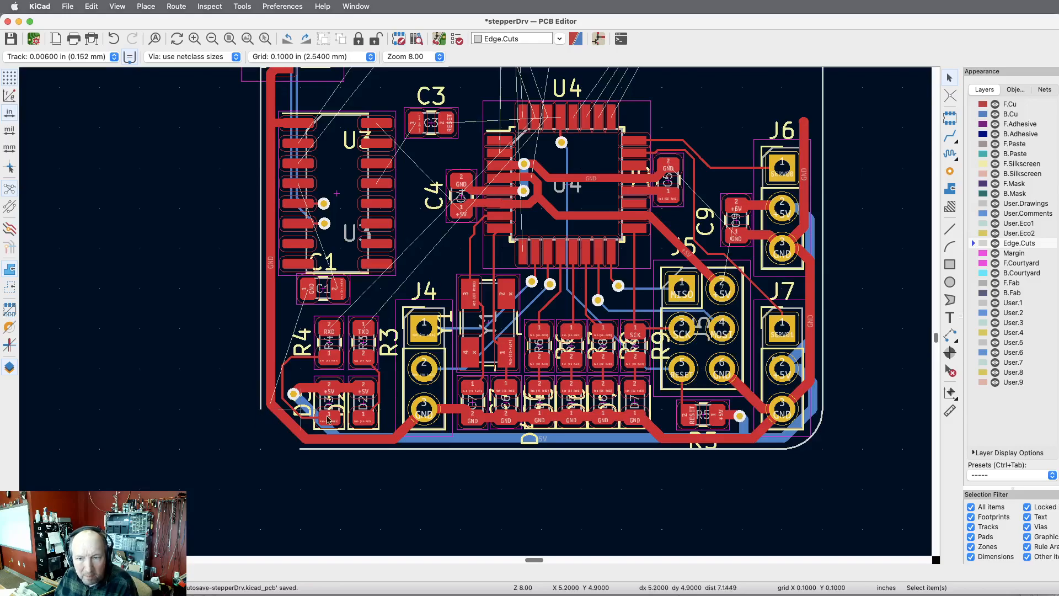
Step: Round the outline's lower-left corner with an arc centred at X 5.1, Y 4.9 in, from the bottom edge to the left edge
click(949, 249)
click(301, 409)
click(283, 451)
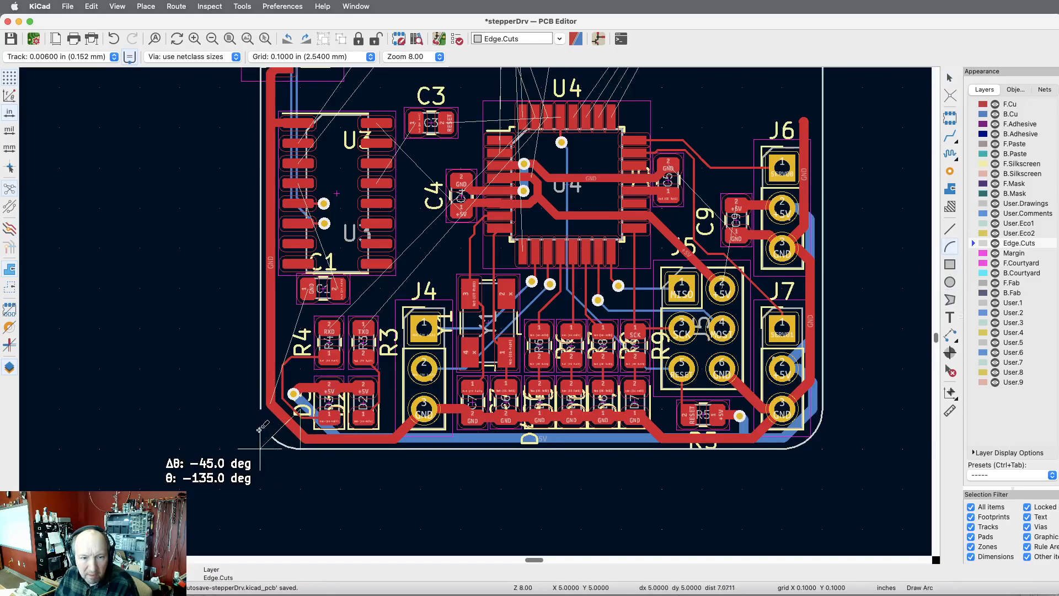
click(251, 444)
click(243, 468)
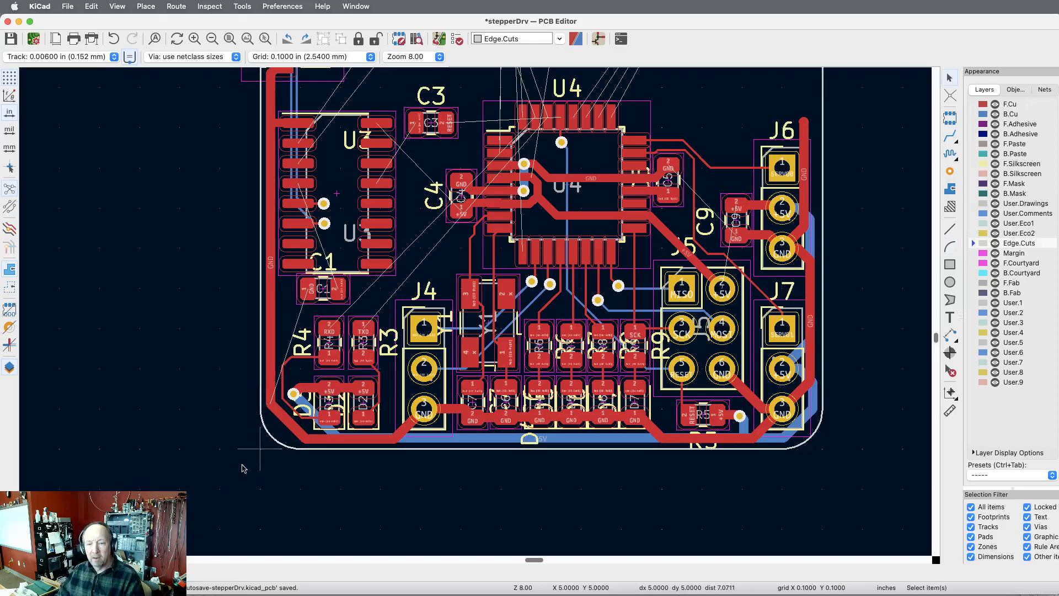
Step: Move diode D1 just above the board's upper-left corner and set the grid to 0.0010 in (0.0254 mm)
click(228, 38)
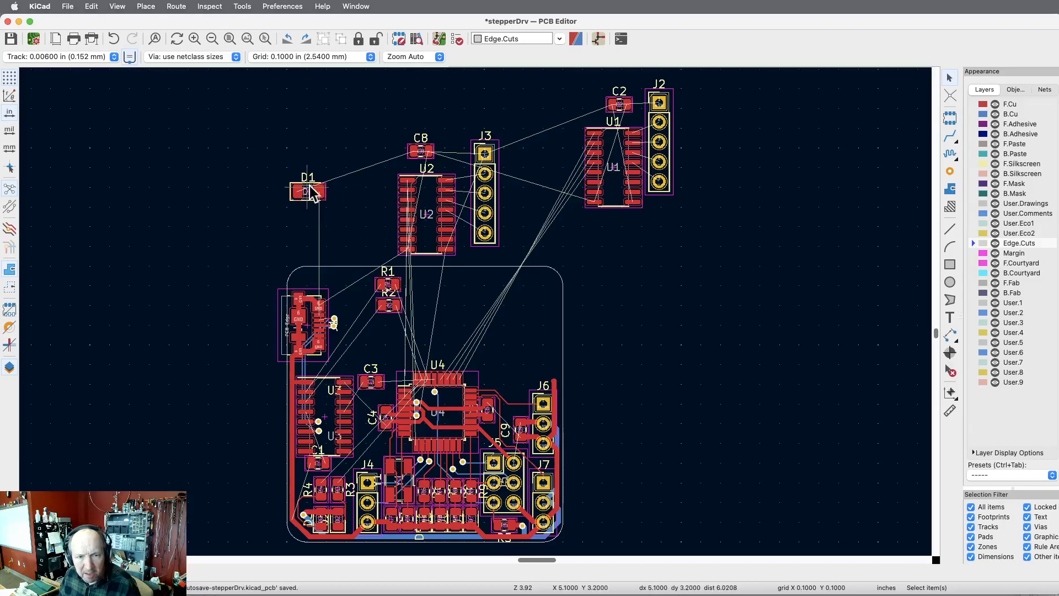
drag(320, 192, 337, 250)
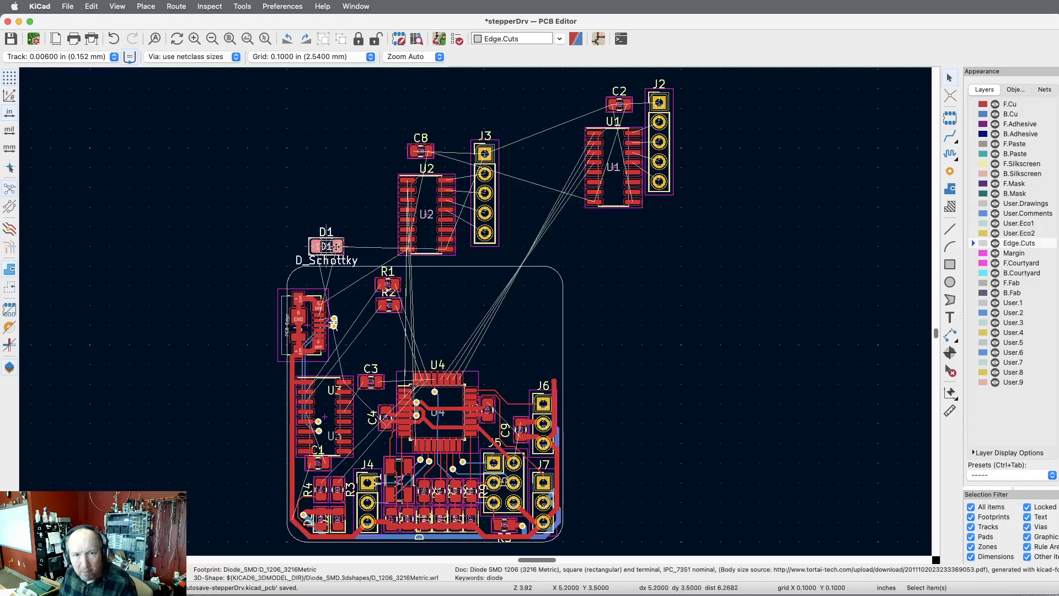
click(367, 57)
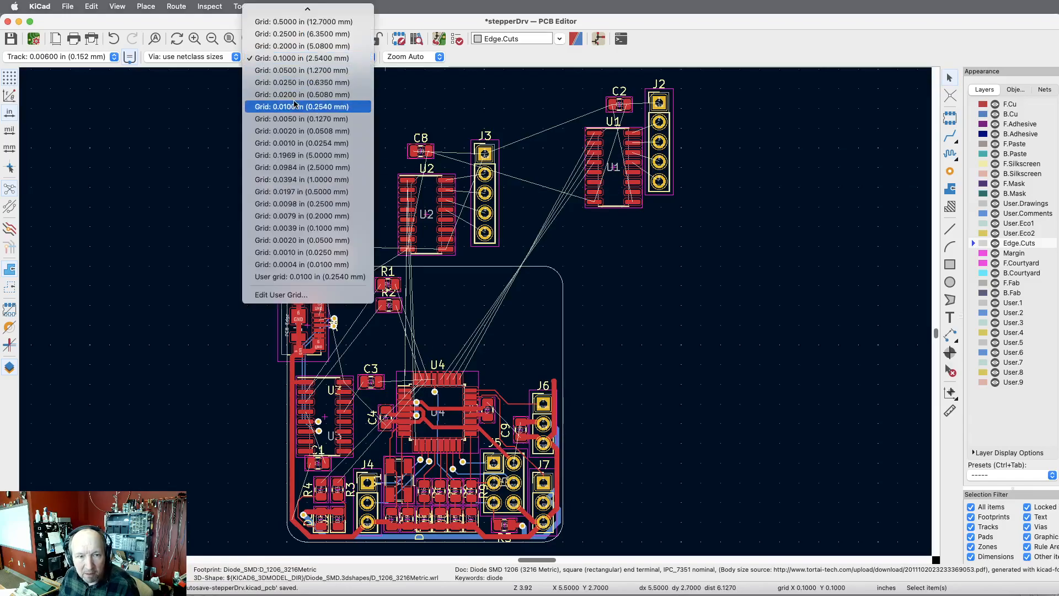
click(294, 144)
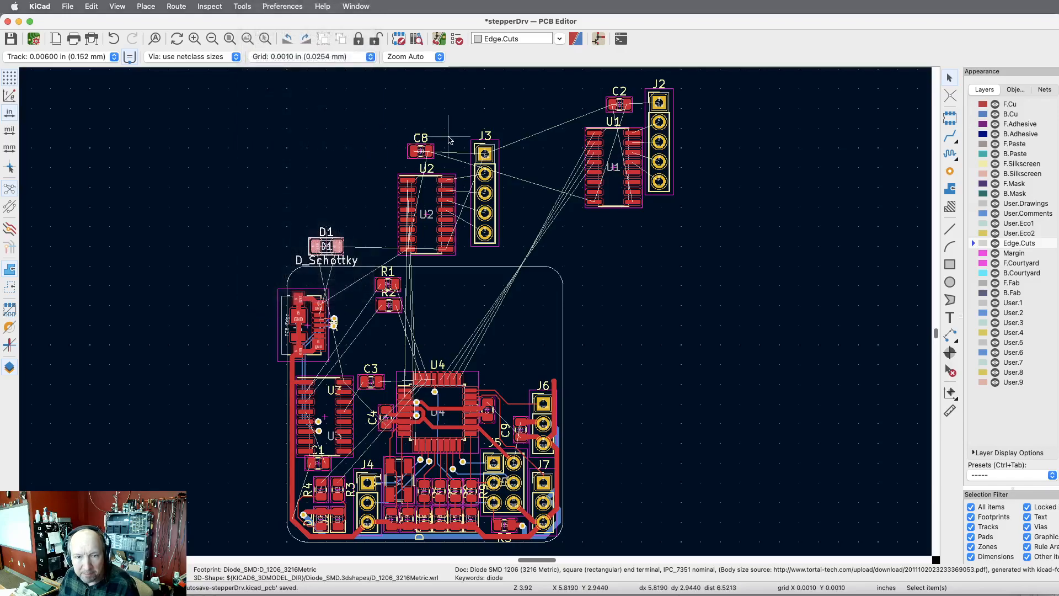
Step: Move diode D1 inside the outline's upper-left corner, directly above the PCB-edge connector and below the top edge
scroll(310, 314, down, 3)
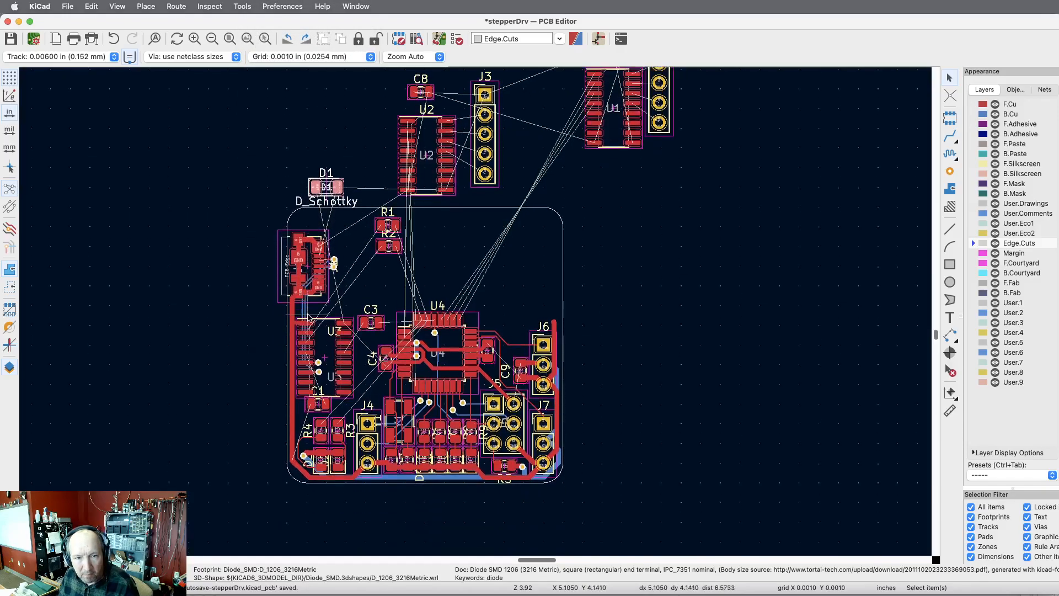
click(194, 39)
click(194, 39)
scroll(444, 222, left, 15)
scroll(445, 223, up, 3)
scroll(445, 222, up, 10)
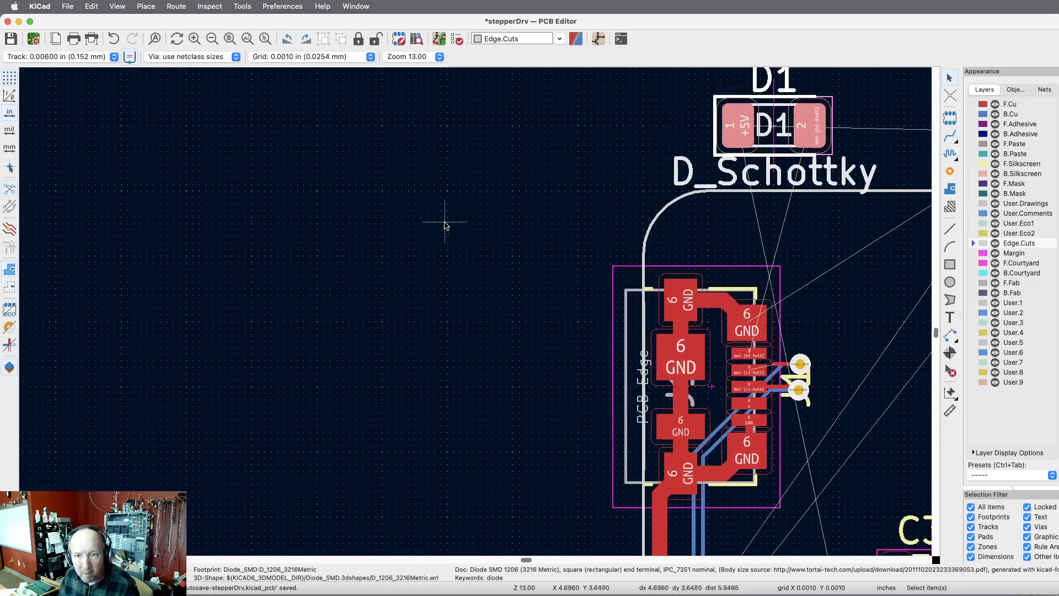
scroll(445, 223, right, 8)
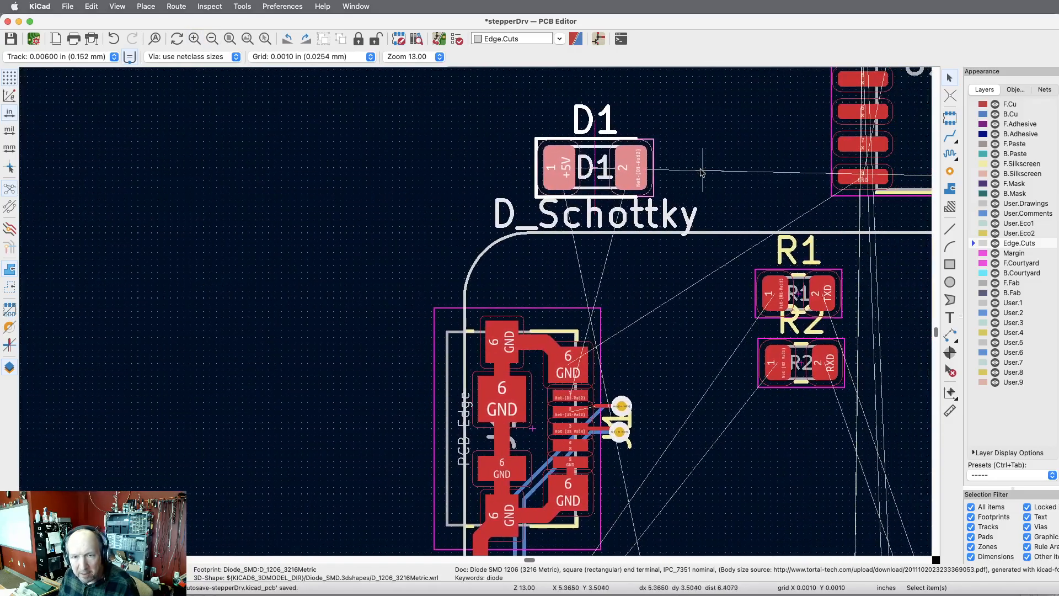
key(m)
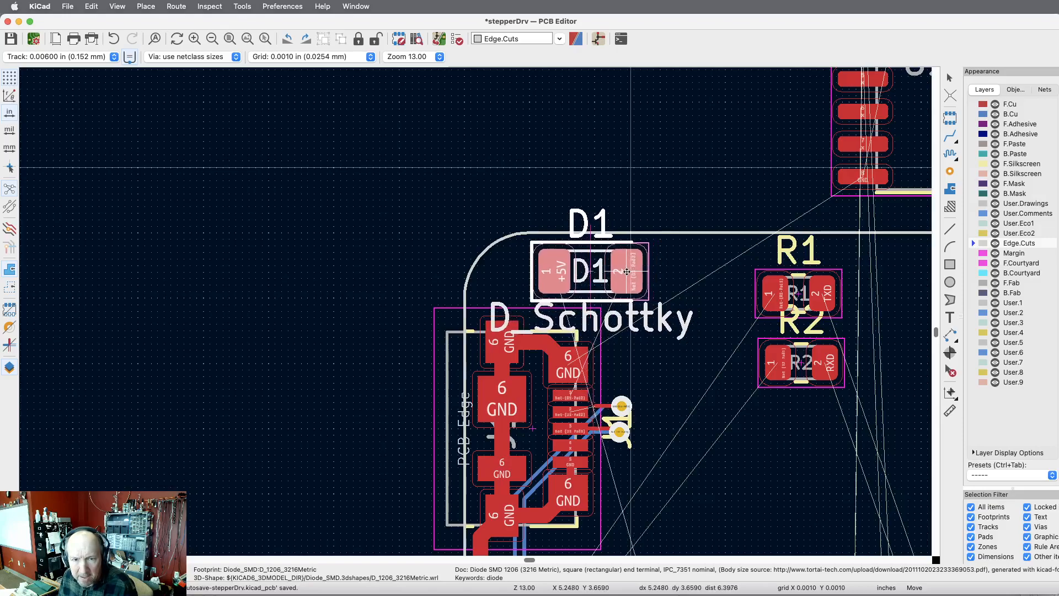
click(627, 272)
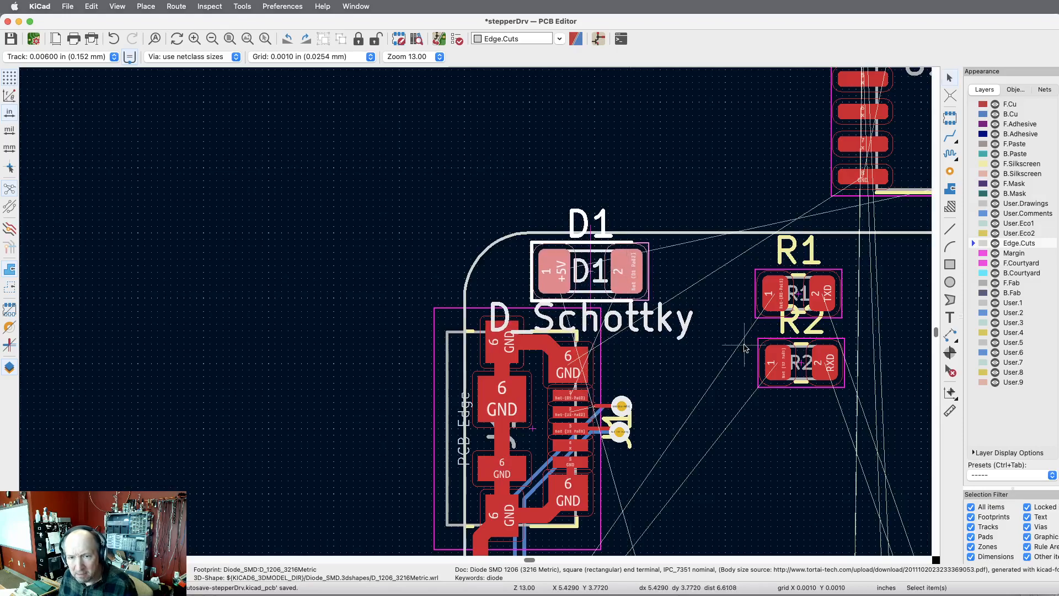
Step: Route a 0.012 in track on F.Cu from the PCB-edge connector's uppermost small pad to pad 2 of diode D1
scroll(745, 348, down, 5)
scroll(619, 335, up, 7)
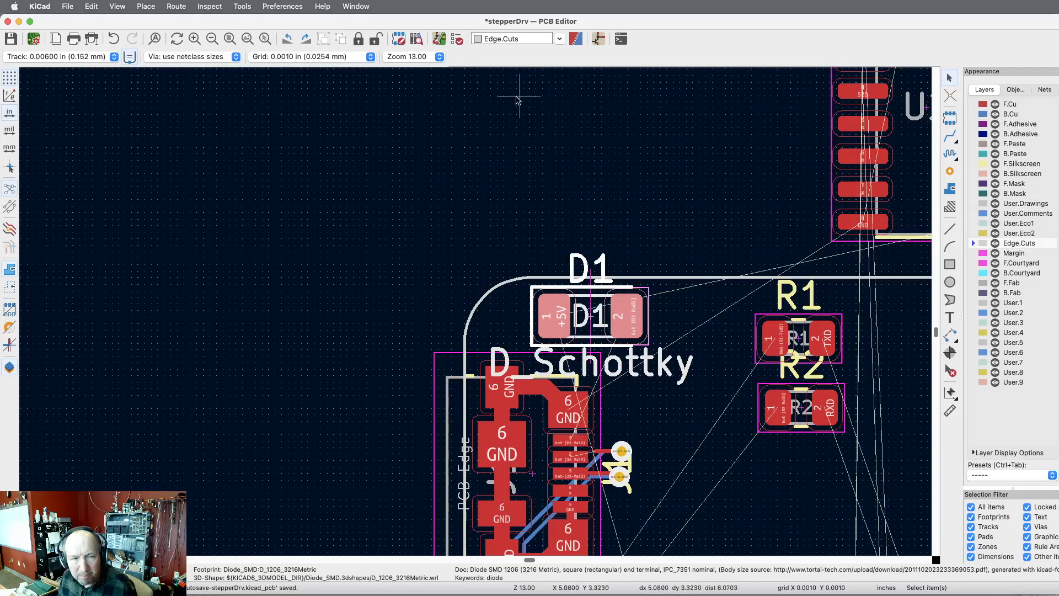
click(114, 56)
click(76, 68)
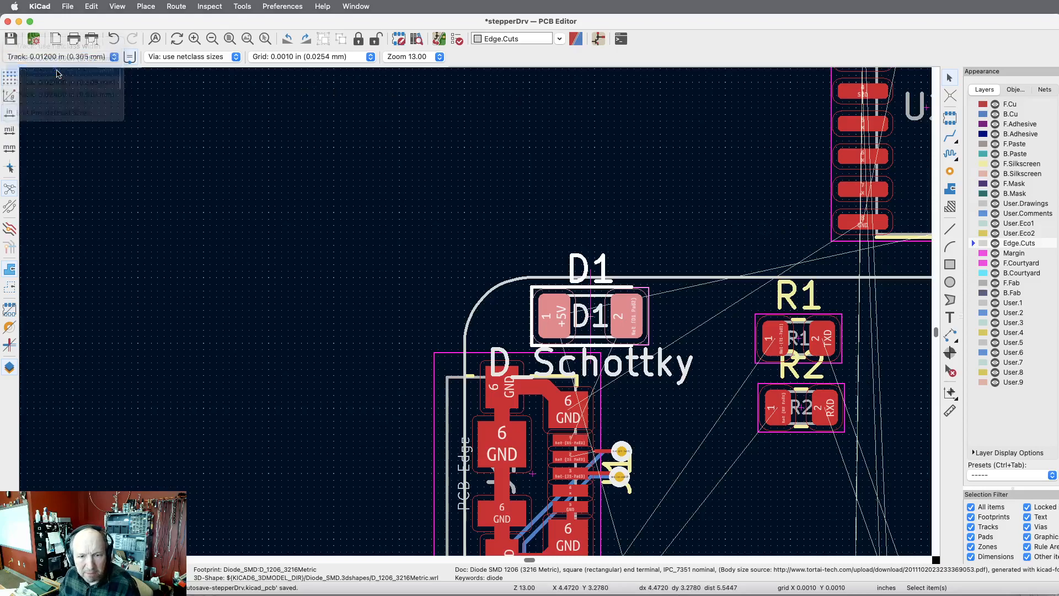
click(950, 136)
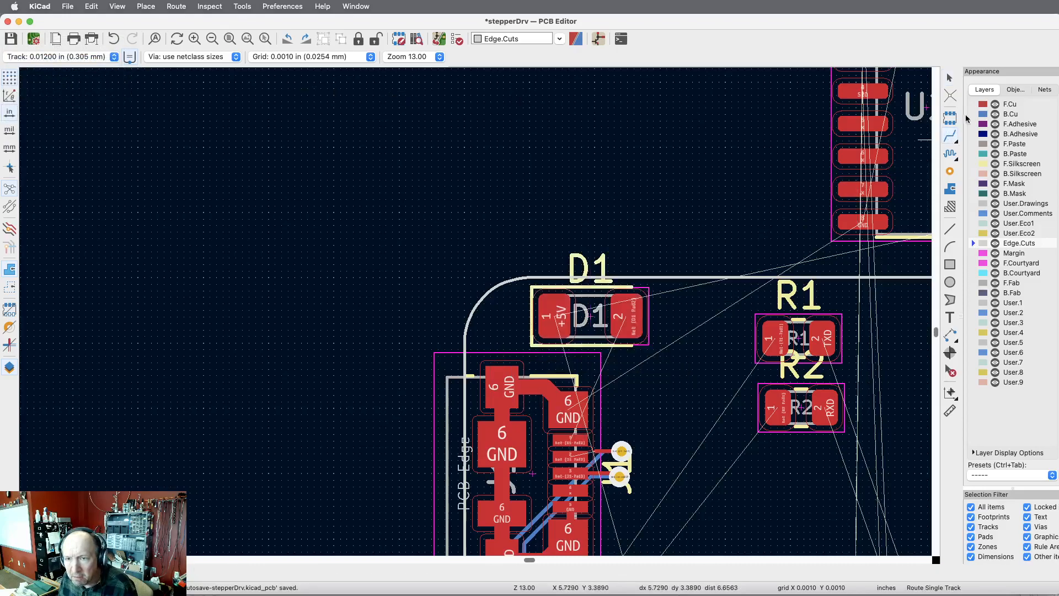
click(574, 439)
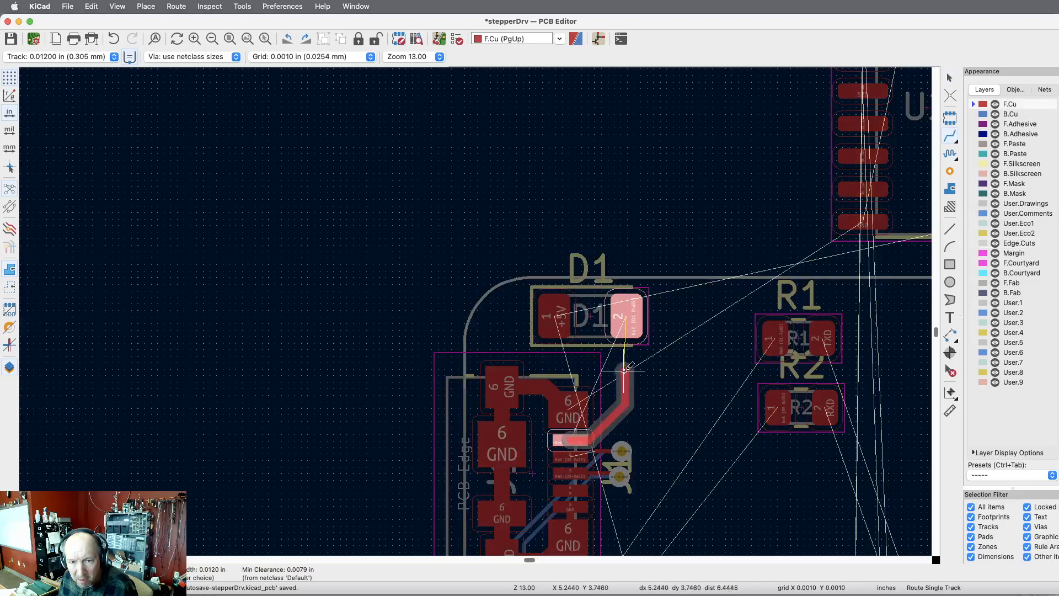
click(624, 325)
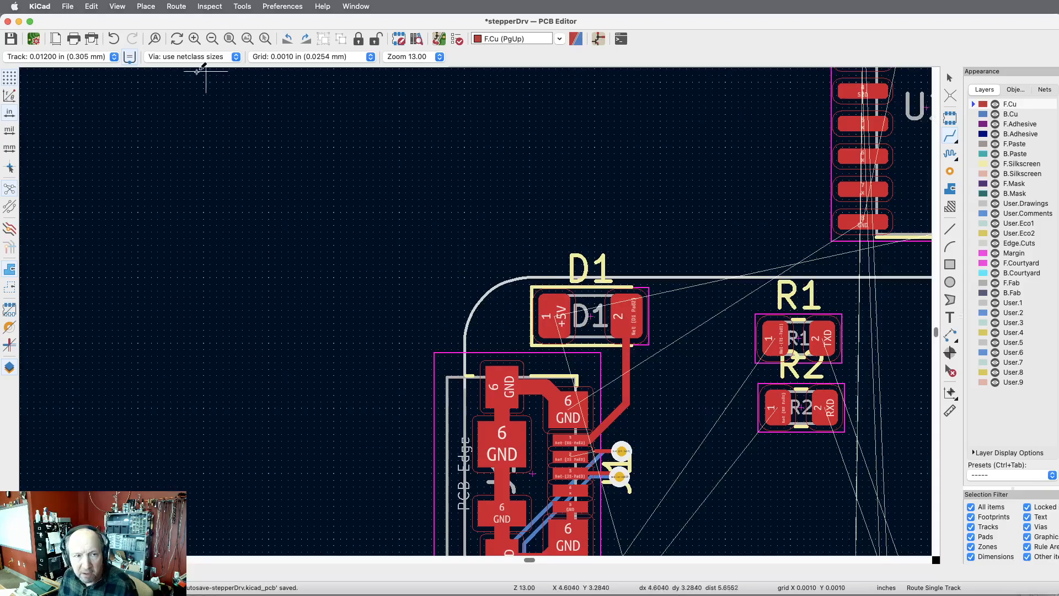
Step: Set the track width to 0.024 in and route D1's +5V pad on F.Cu to a new via just left of it
click(114, 57)
click(66, 83)
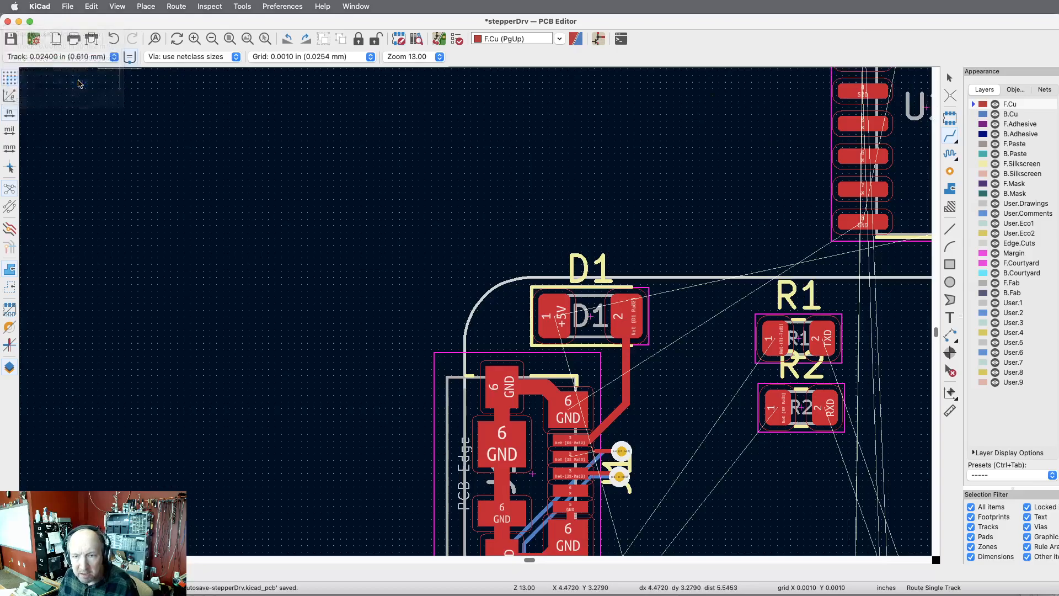
click(556, 317)
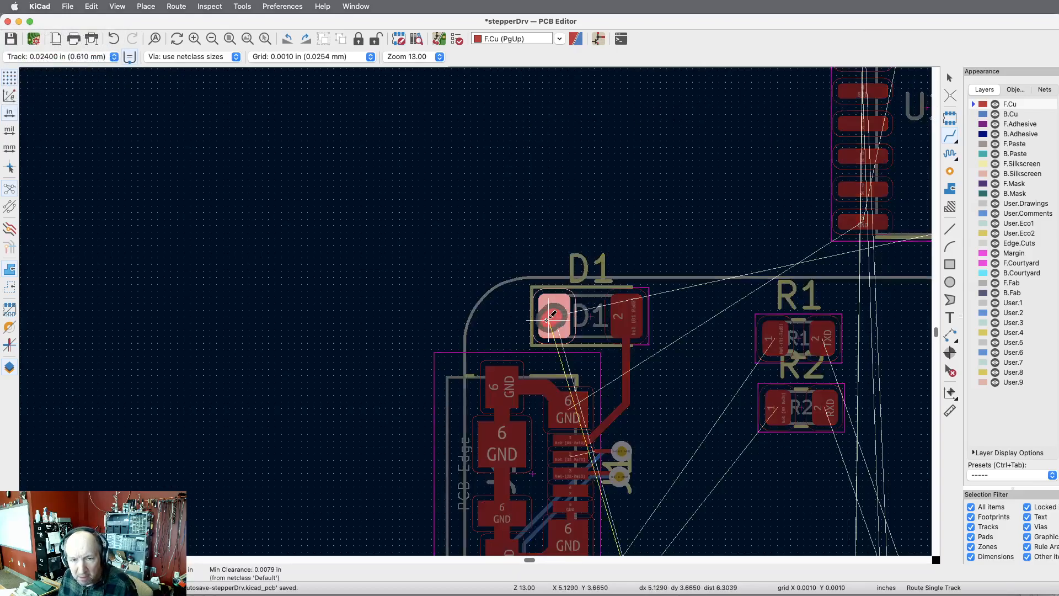
key(v)
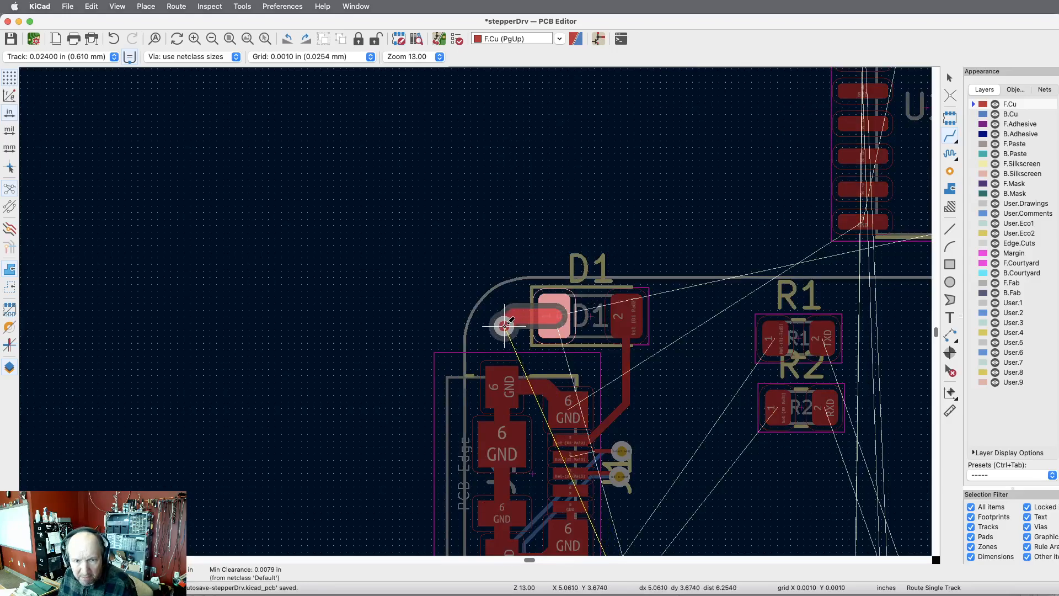
click(504, 325)
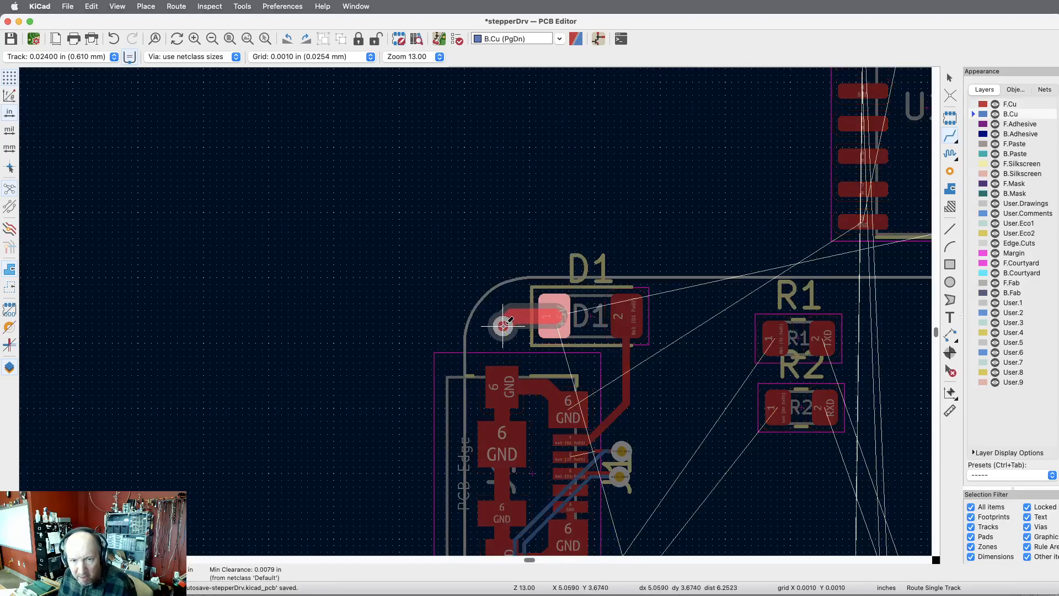
Step: Continue the +5V track on B.Cu from the via down the board's left edge to the +5V via near the lower-left corner
scroll(504, 331, down, 10)
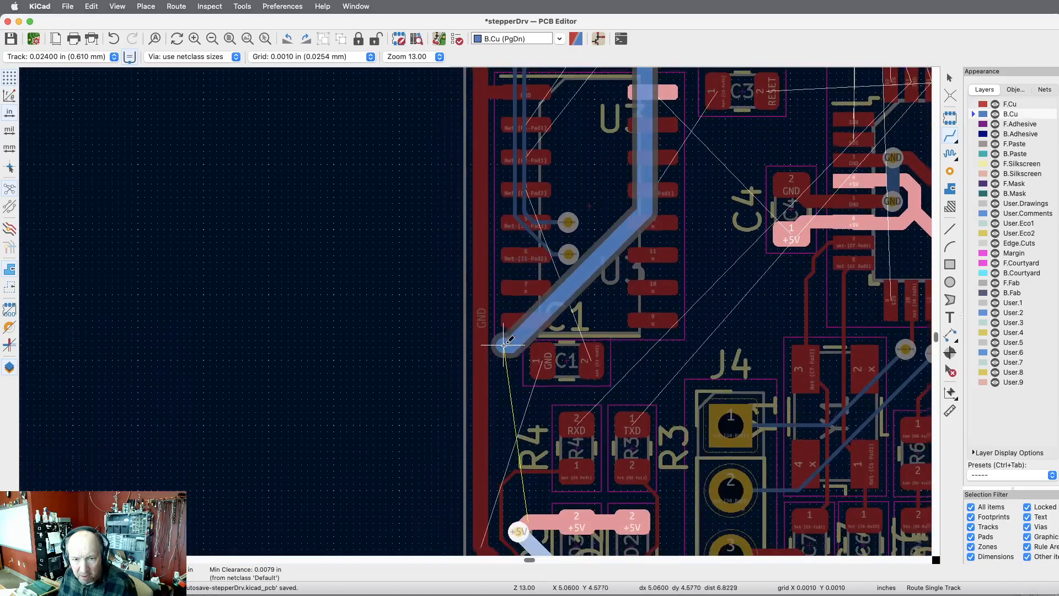
scroll(505, 342, up, 10)
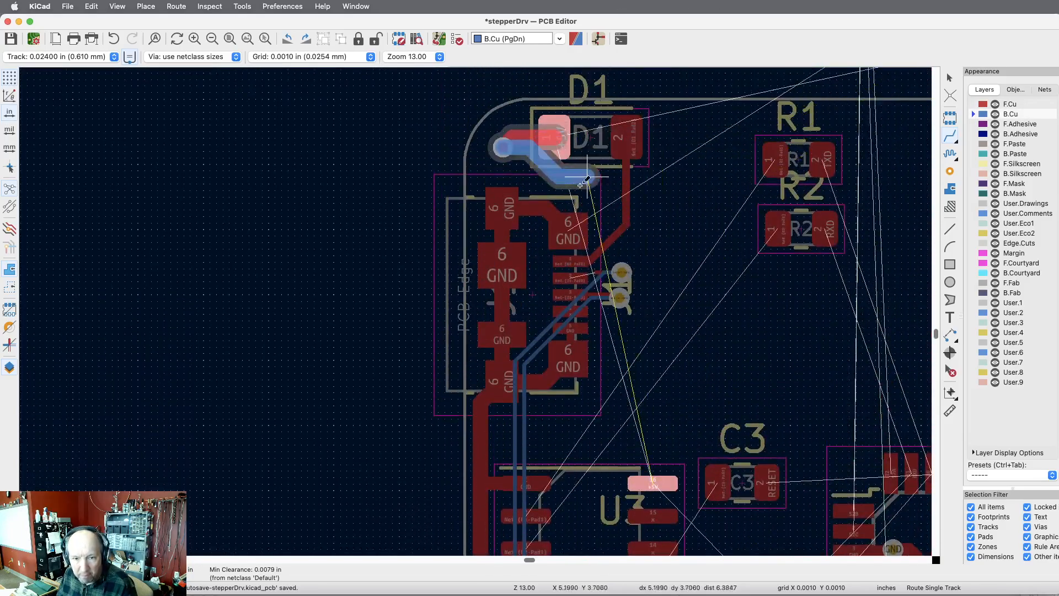
scroll(483, 419, down, 4)
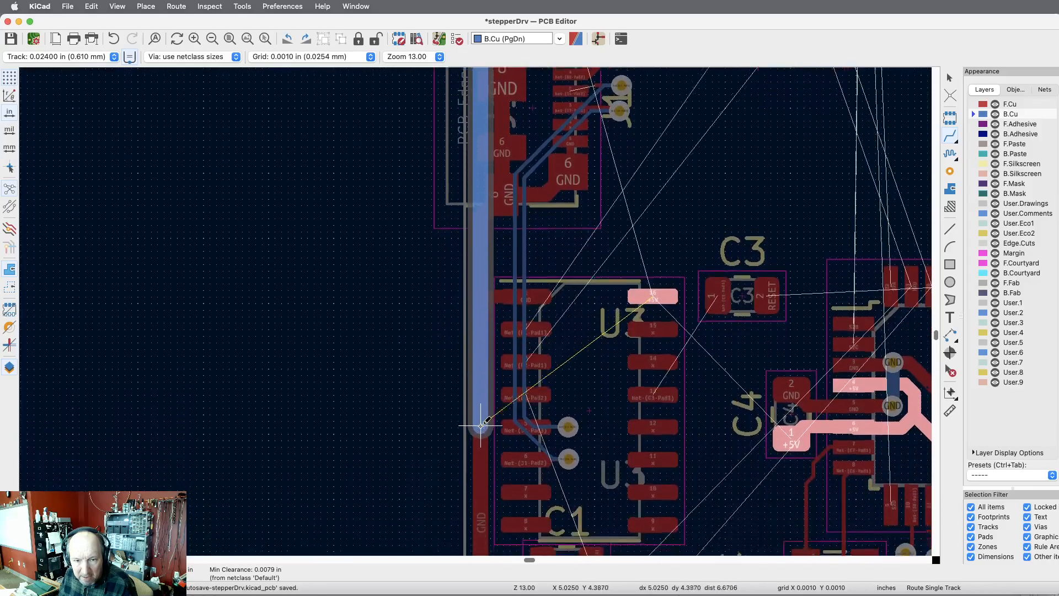
scroll(481, 425, down, 7)
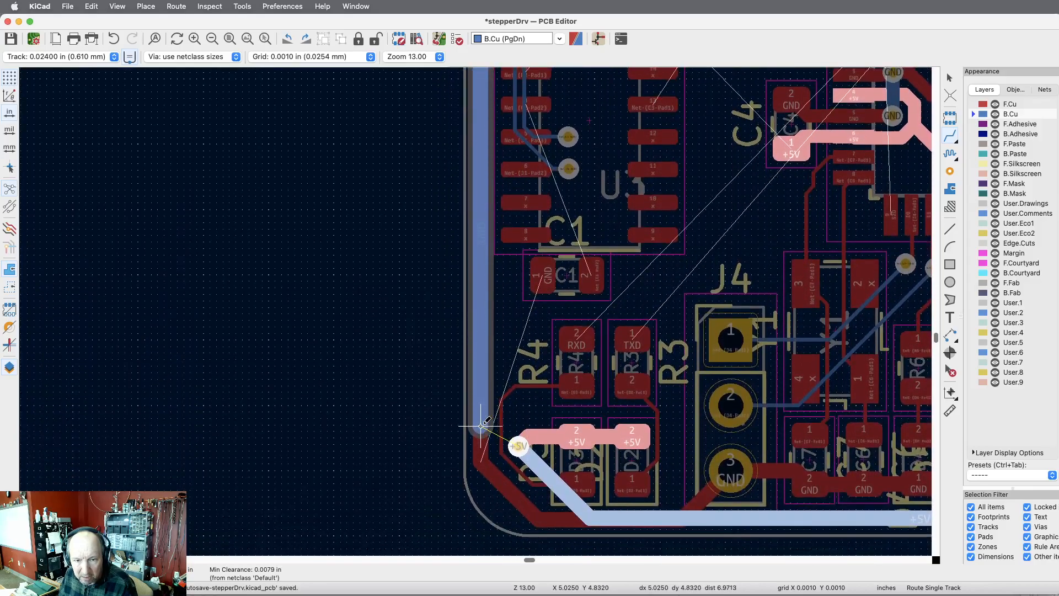
scroll(483, 422, left, 1)
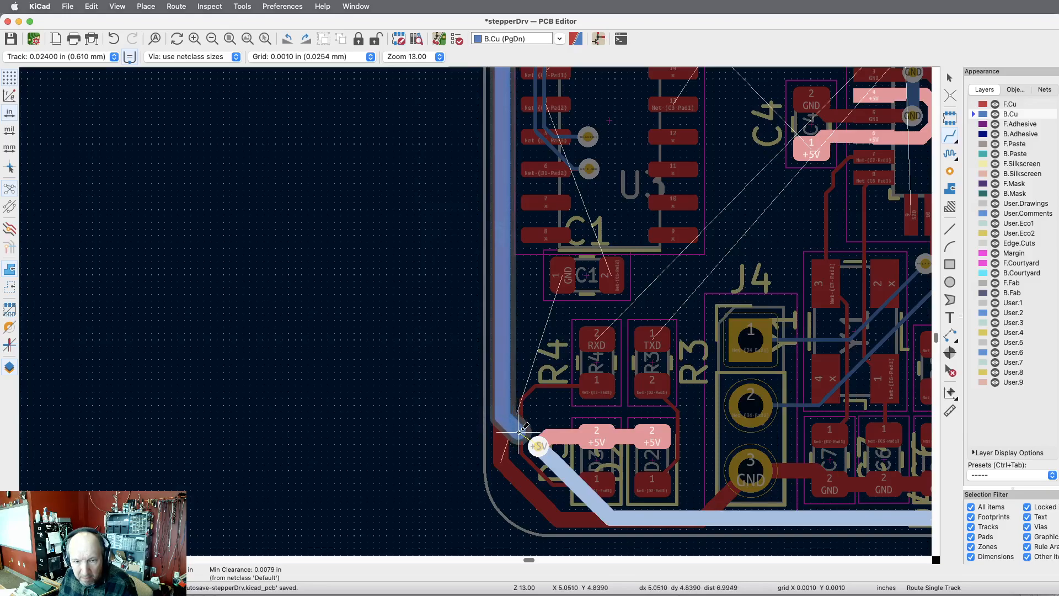
click(536, 443)
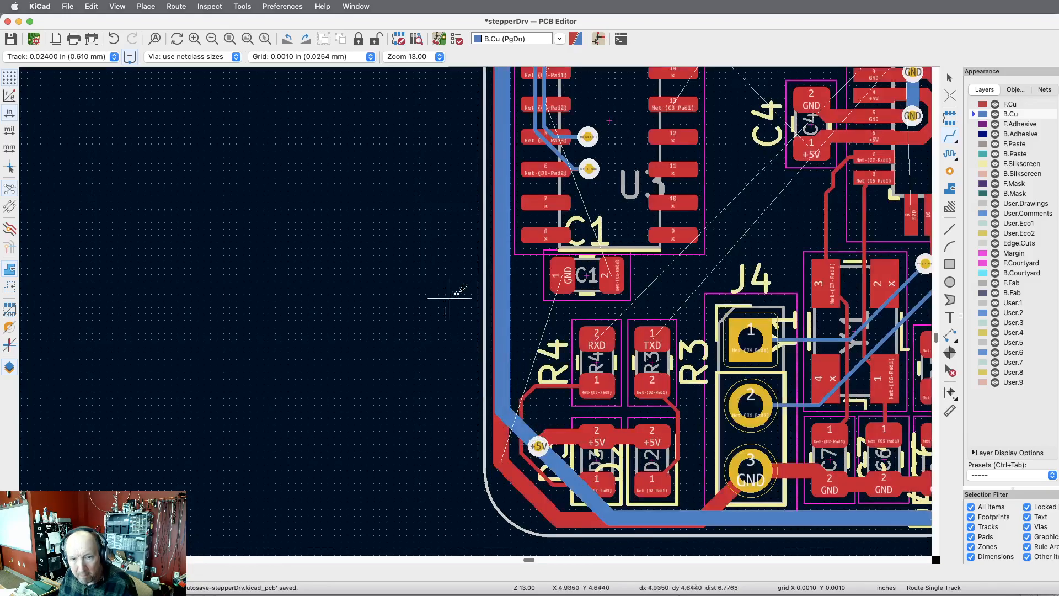
Step: Inspect the +5V track around the board edges and the unrouted connections around U3, U4, C3, R1 and R2
scroll(676, 313, up, 15)
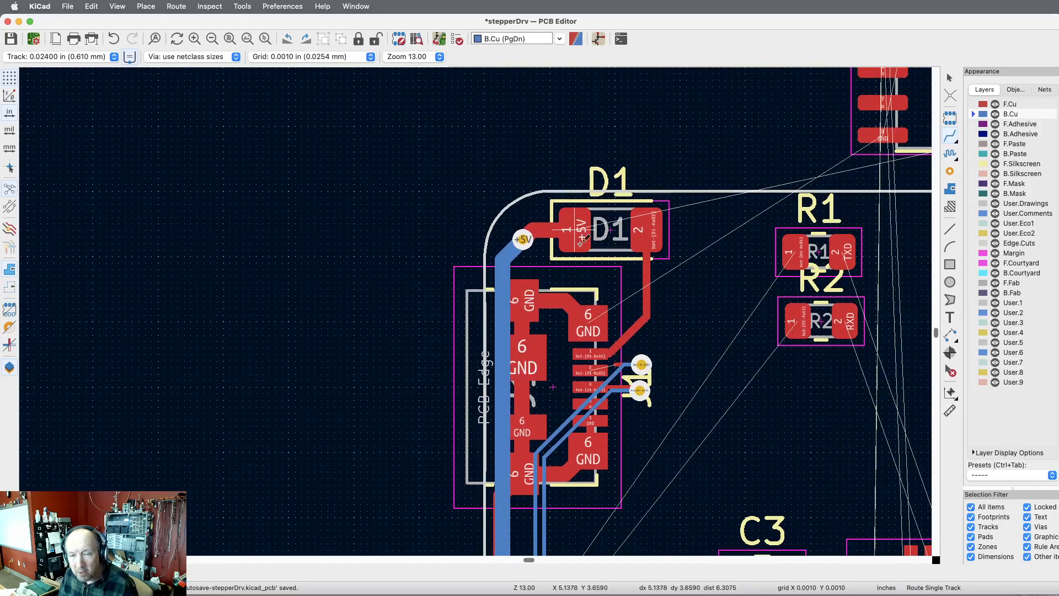
scroll(513, 265, down, 15)
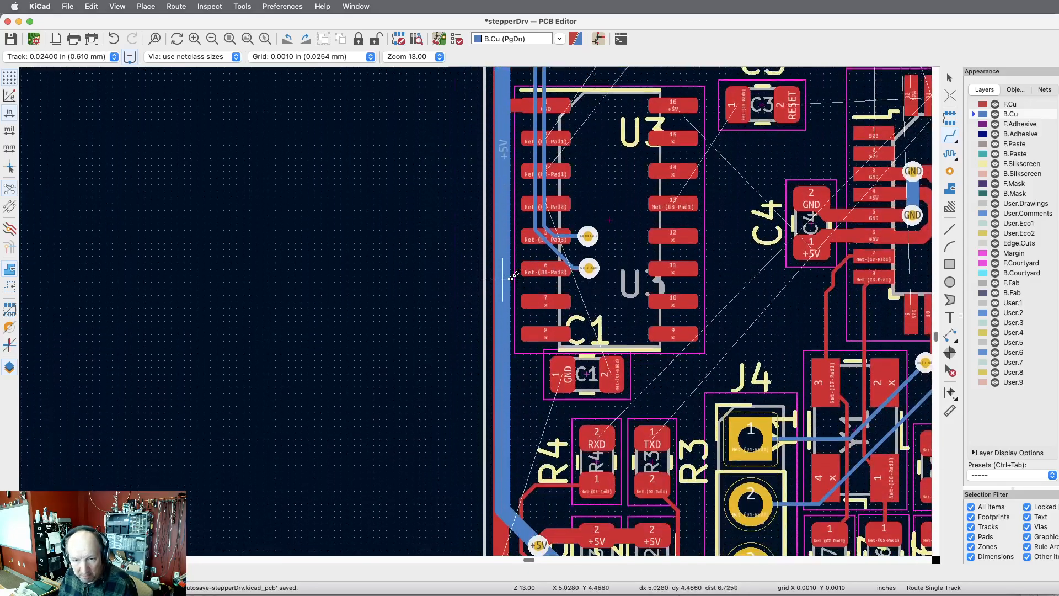
scroll(643, 348, right, 12)
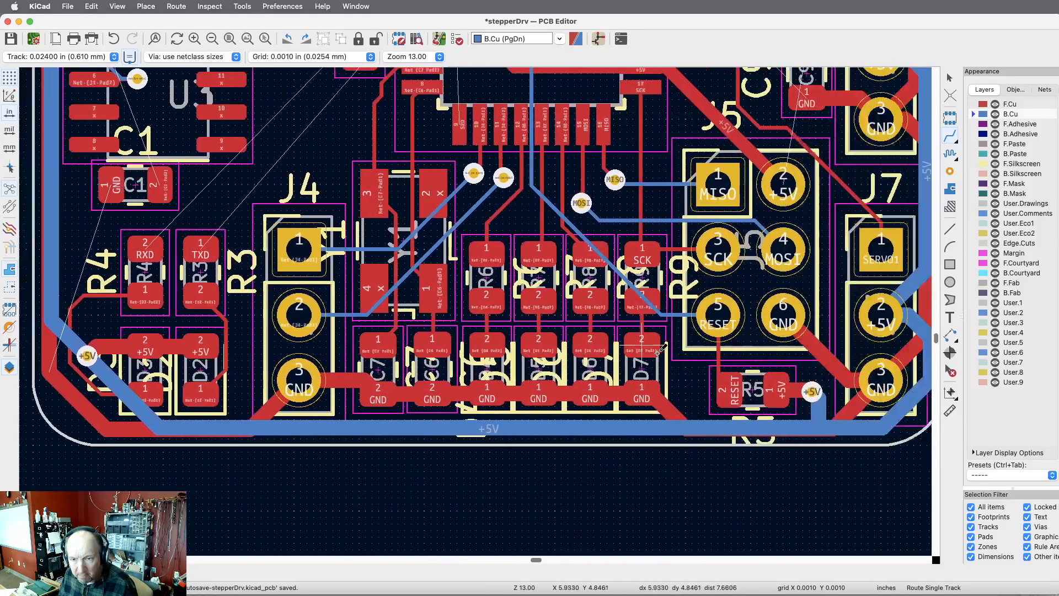
scroll(660, 348, up, 5)
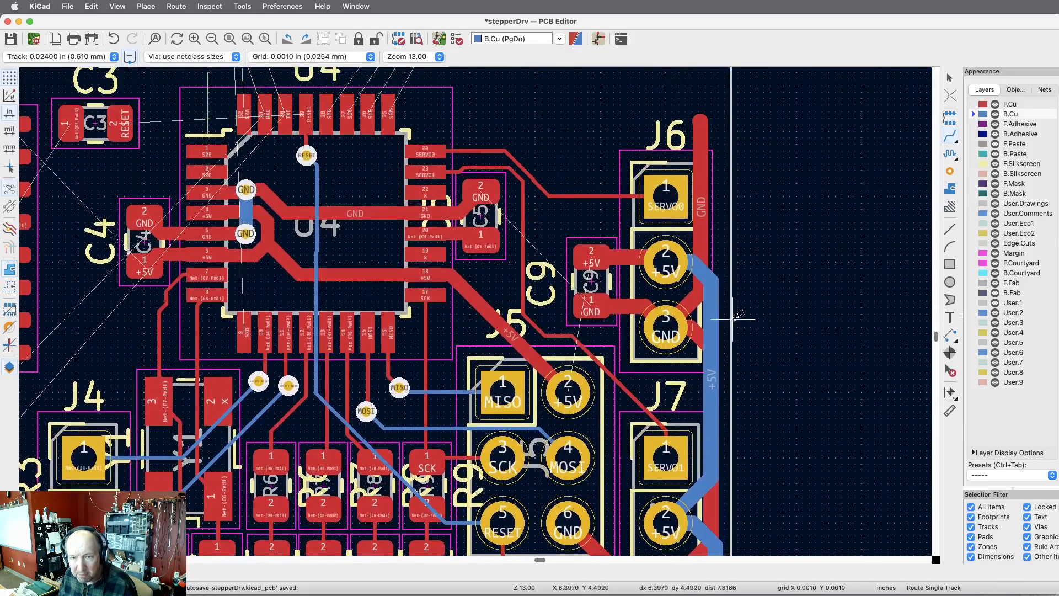
scroll(558, 238, up, 5)
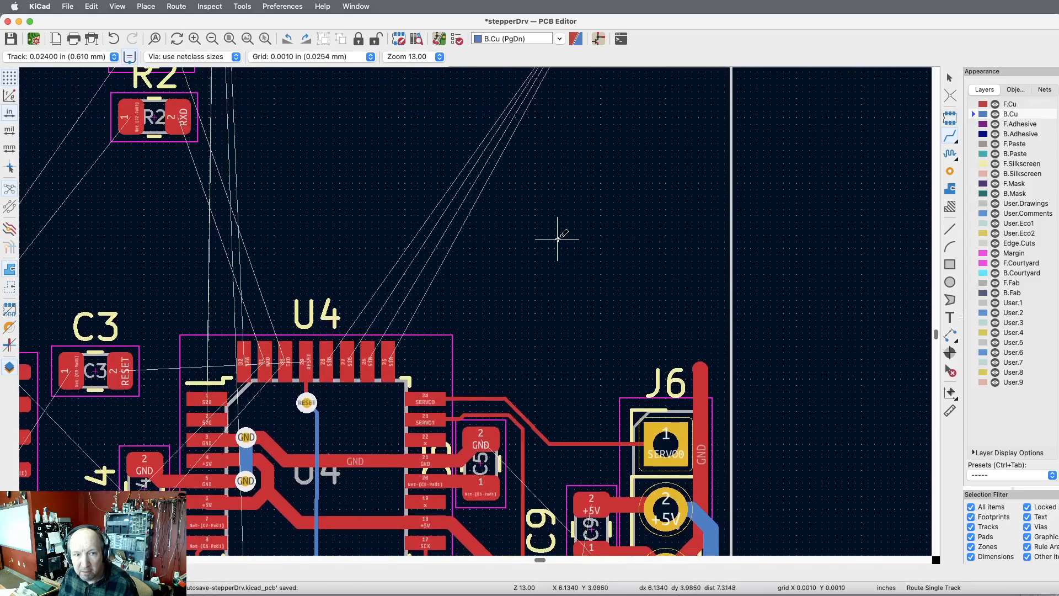
scroll(557, 238, left, 12)
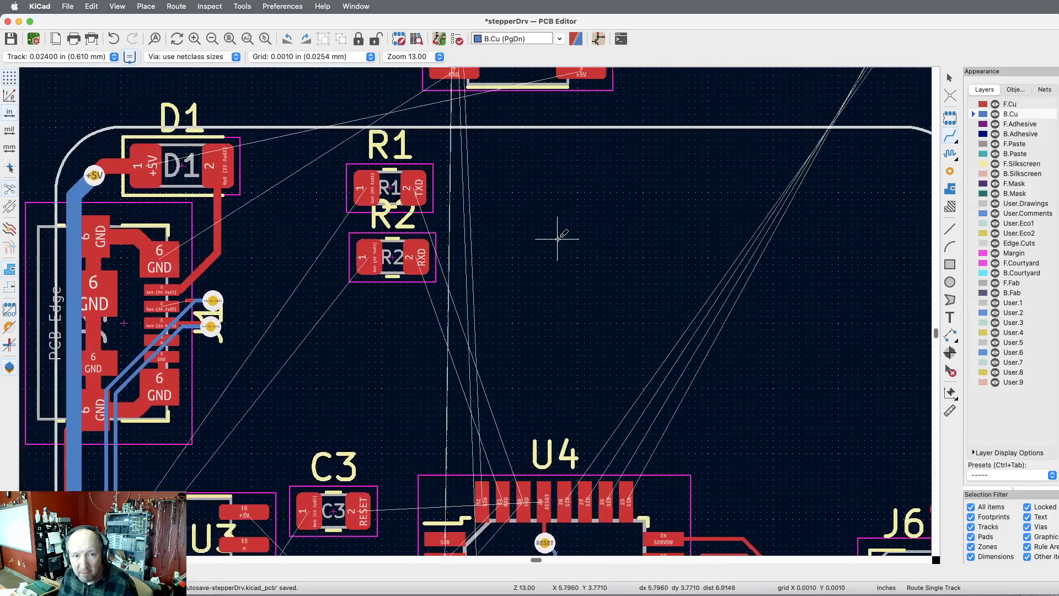
scroll(558, 231, up, 1)
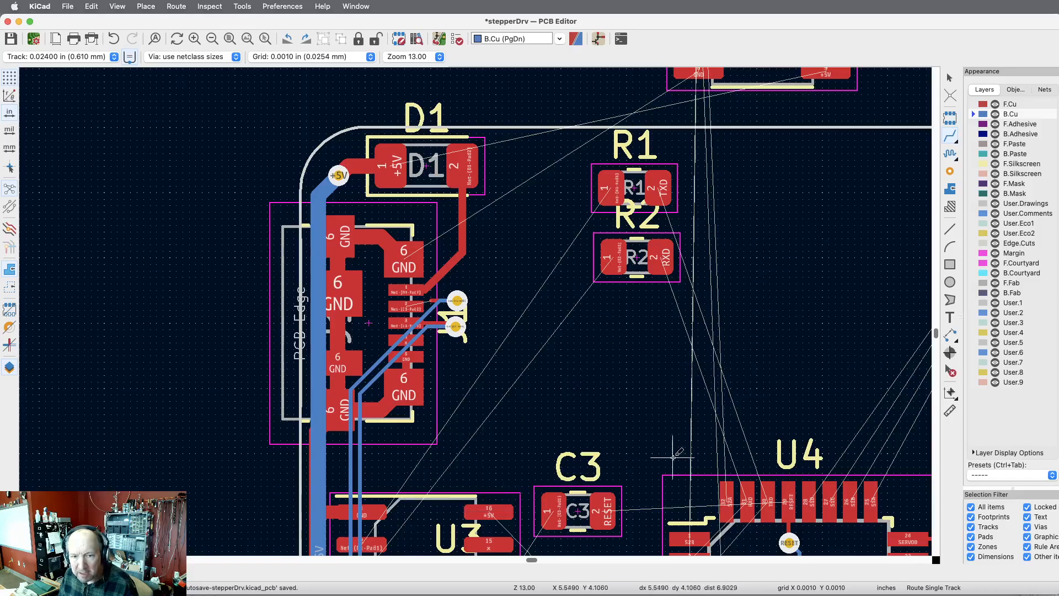
scroll(687, 308, down, 4)
scroll(687, 308, down, 1)
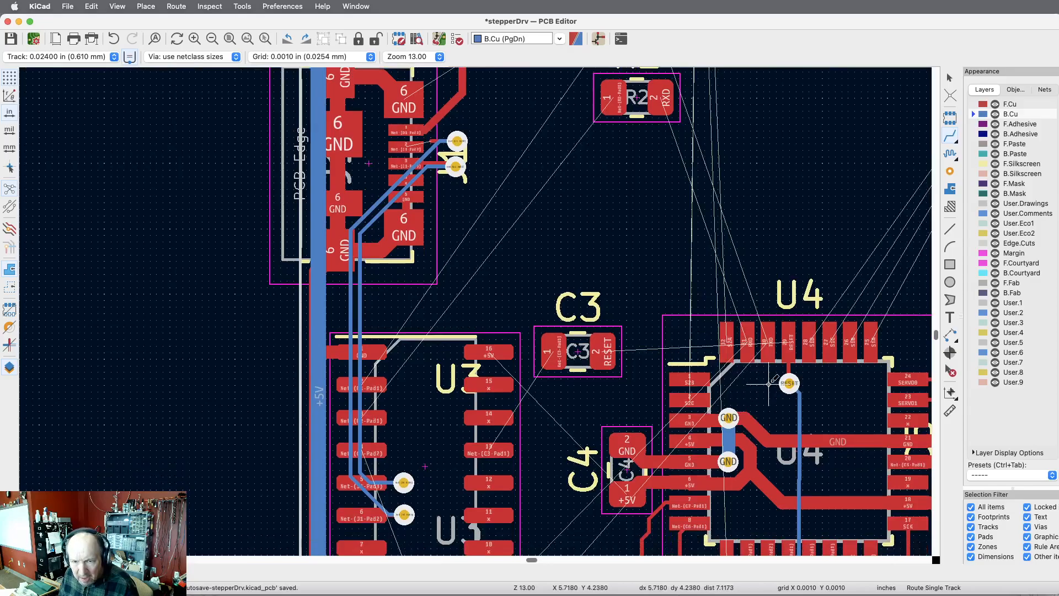
scroll(769, 384, down, 5)
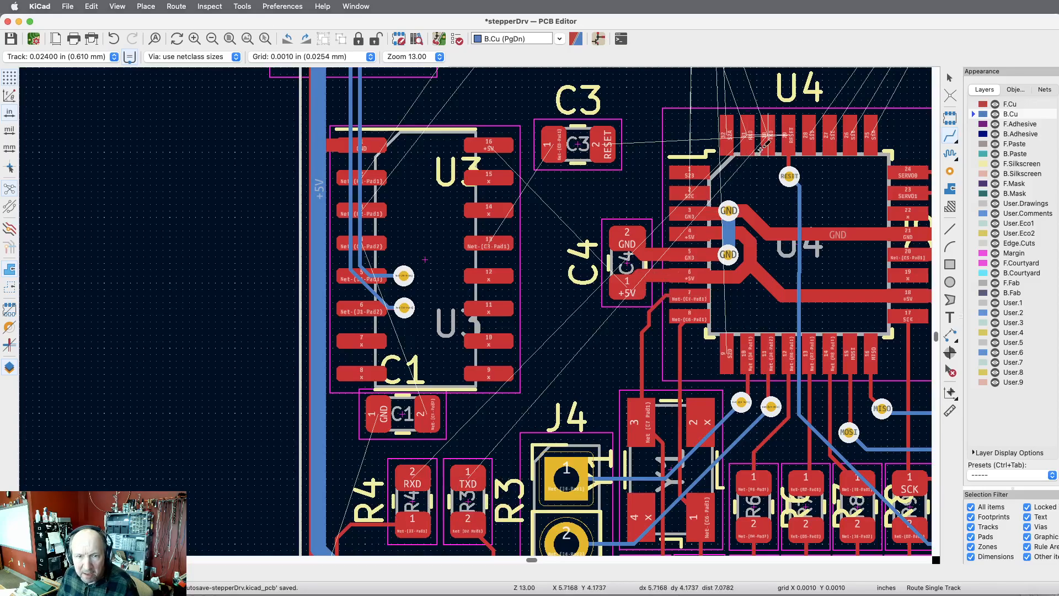
scroll(635, 221, up, 5)
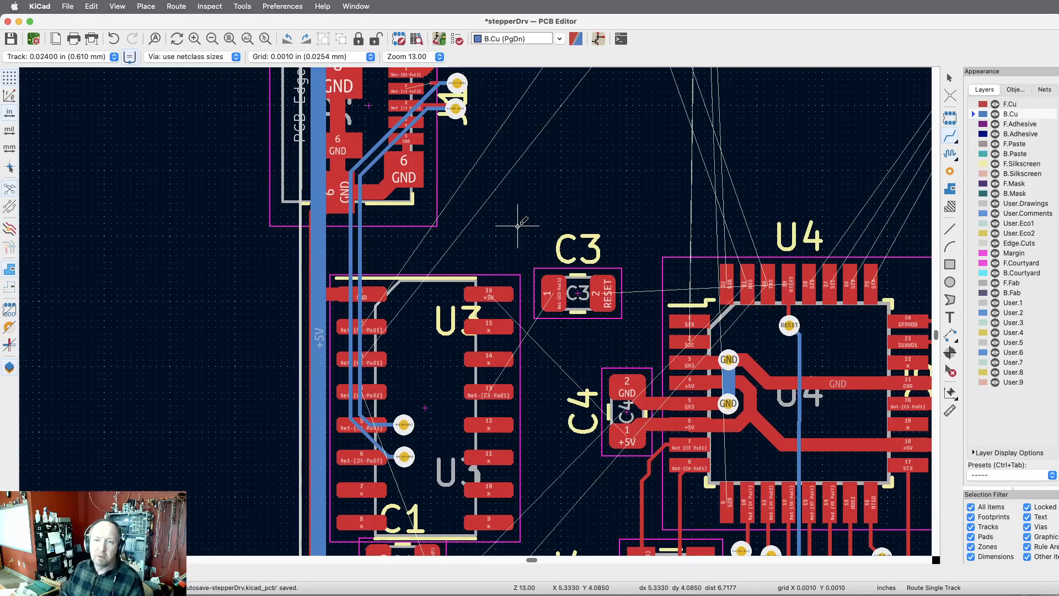
scroll(561, 217, up, 6)
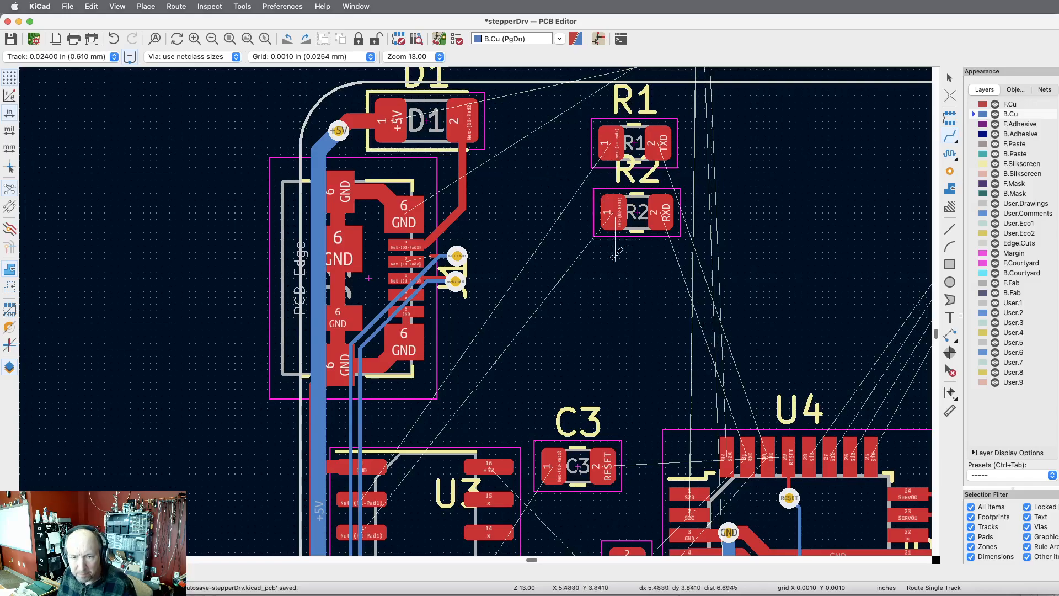
Step: Make F.Cu the active layer and nudge capacitor C3 slightly in its spot between U3 and U4
key(Page_Up)
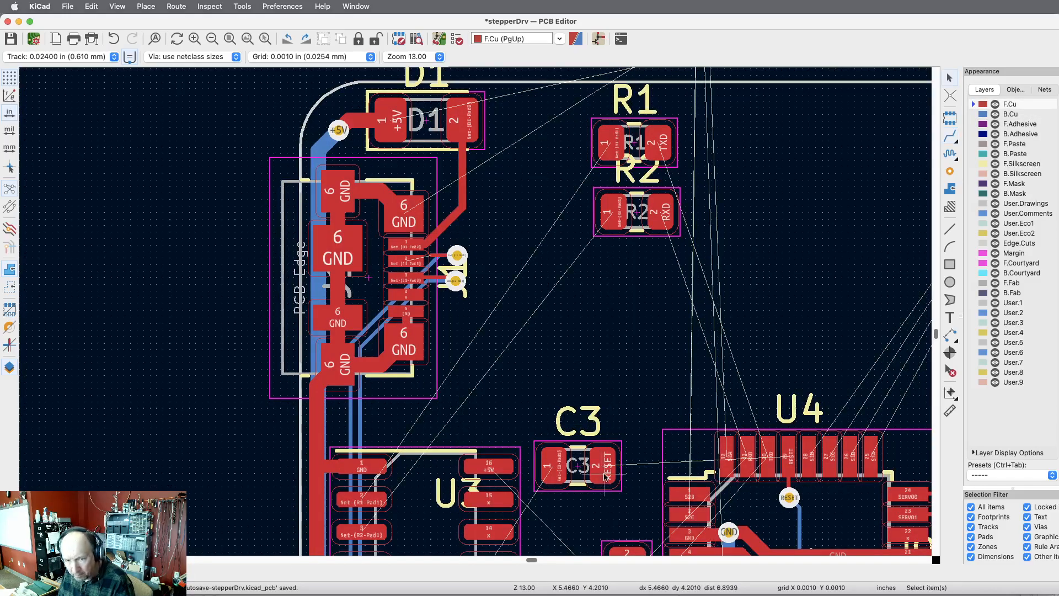
key(m)
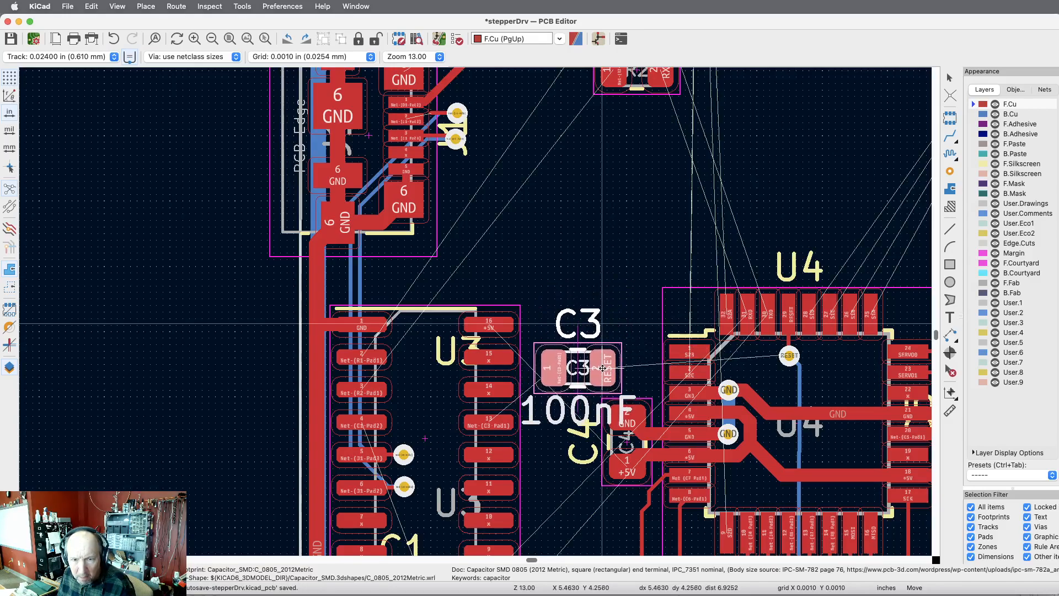
click(602, 369)
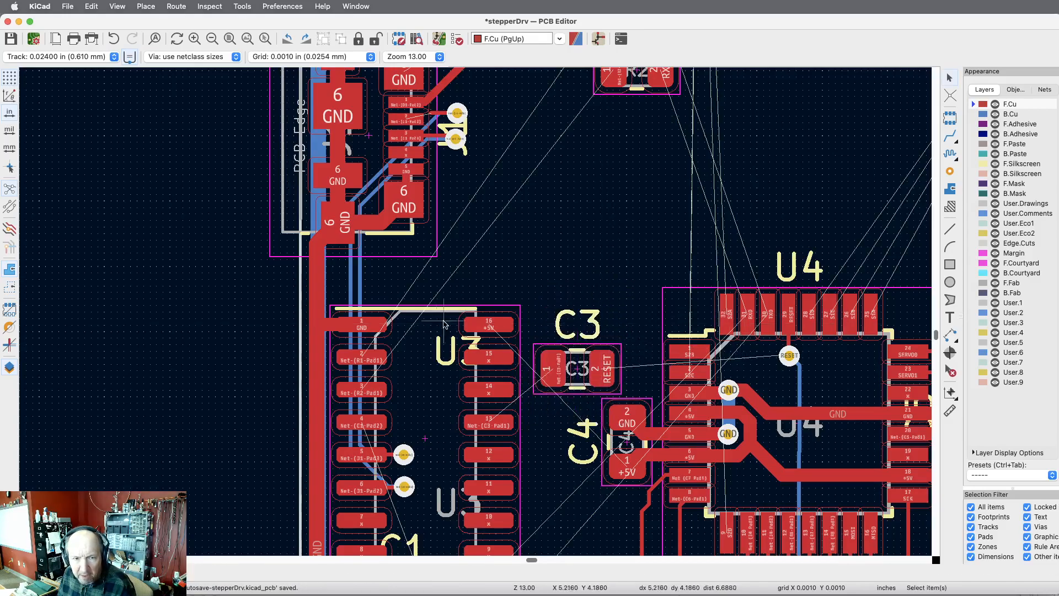
Step: Move capacitor C1 slightly down and left below U3, closer to the GND track along the board's left edge
scroll(473, 336, down, 5)
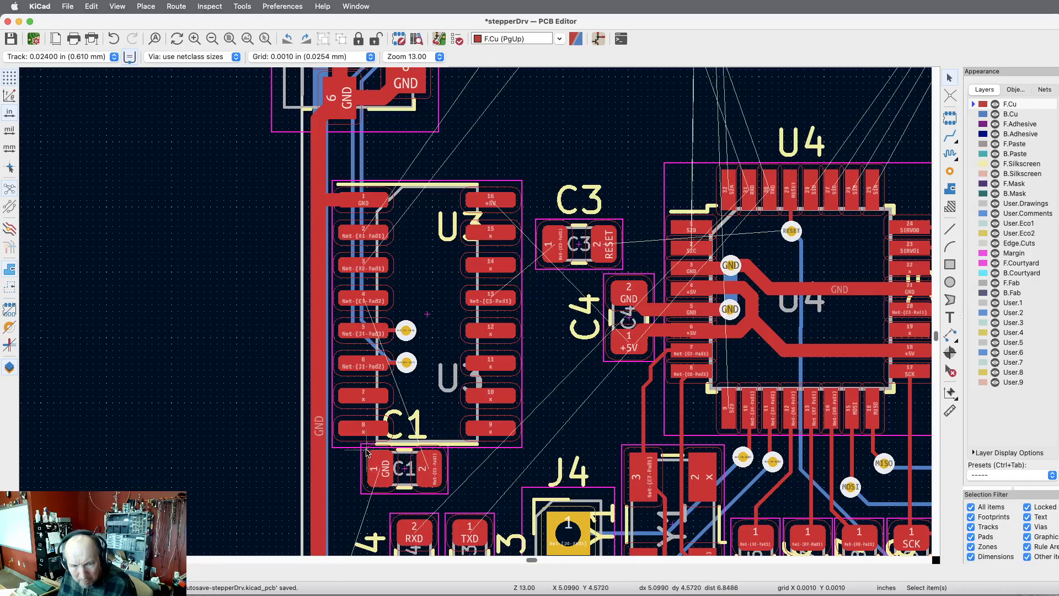
click(195, 42)
click(195, 42)
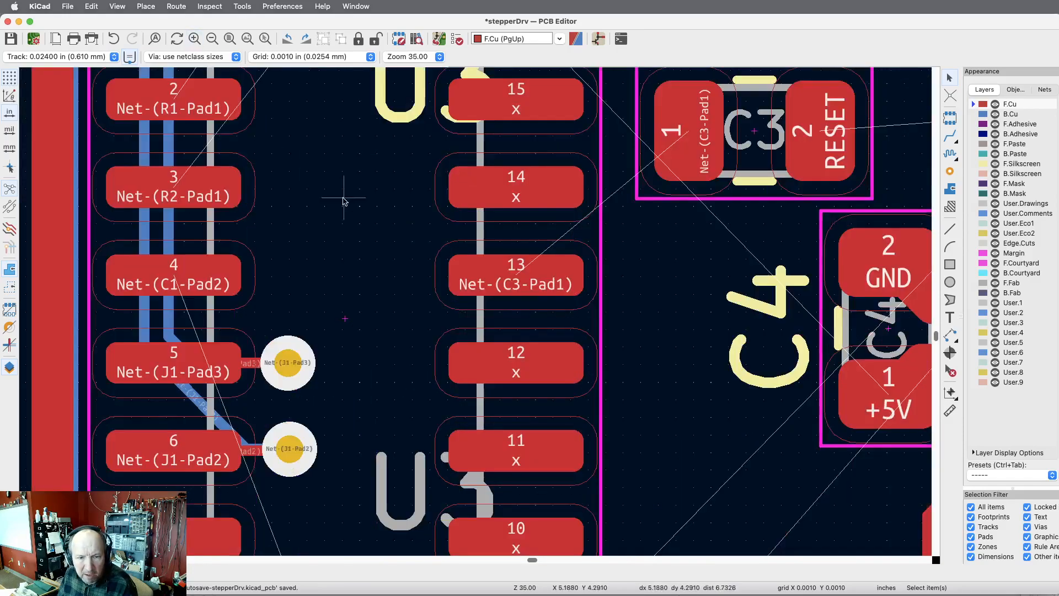
scroll(352, 214, down, 10)
scroll(349, 309, left, 2)
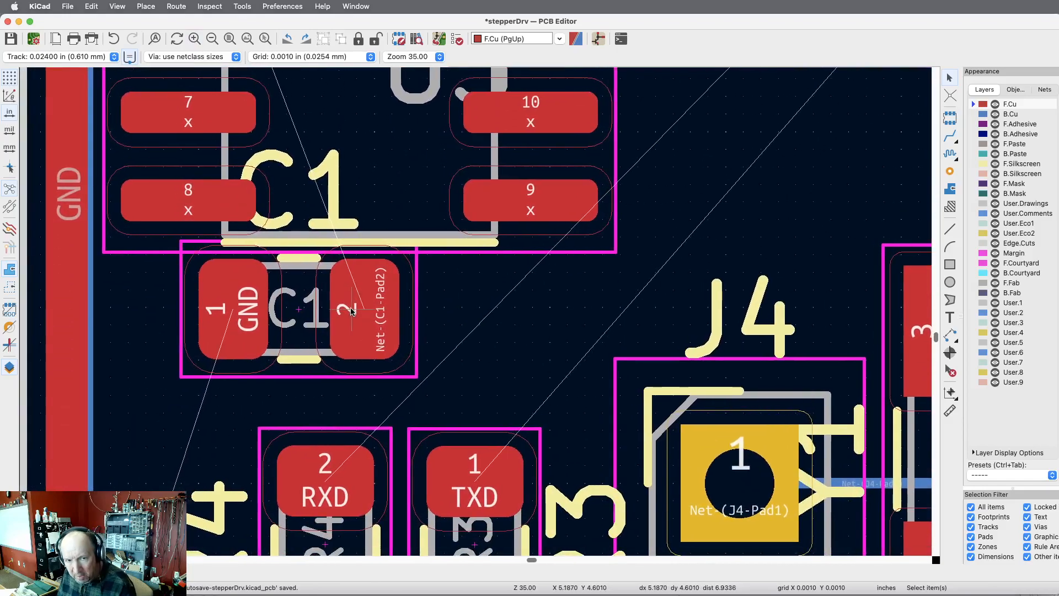
click(351, 308)
key(m)
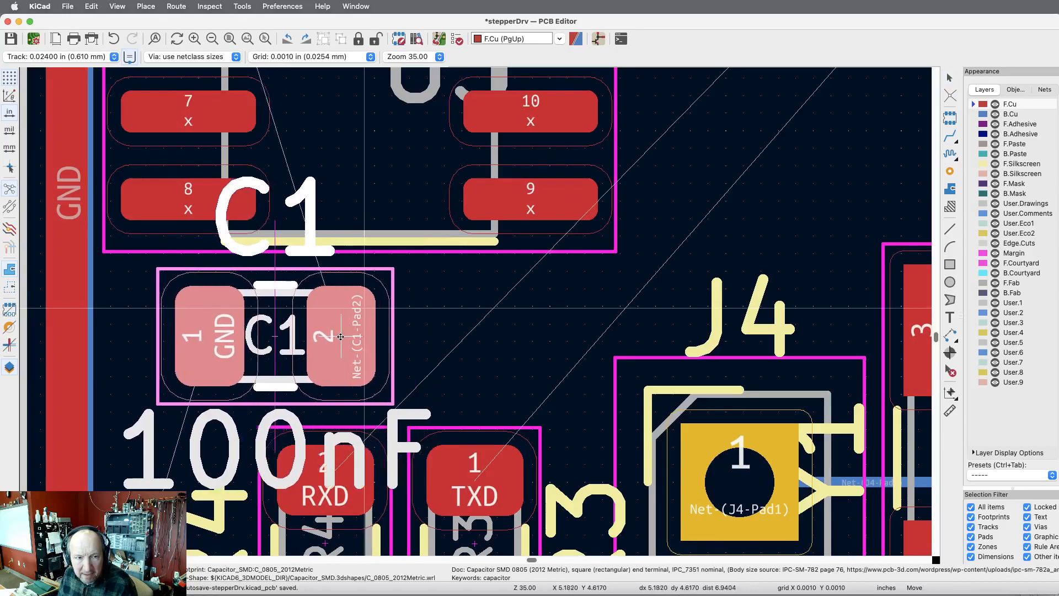
click(301, 336)
scroll(679, 325, up, 3)
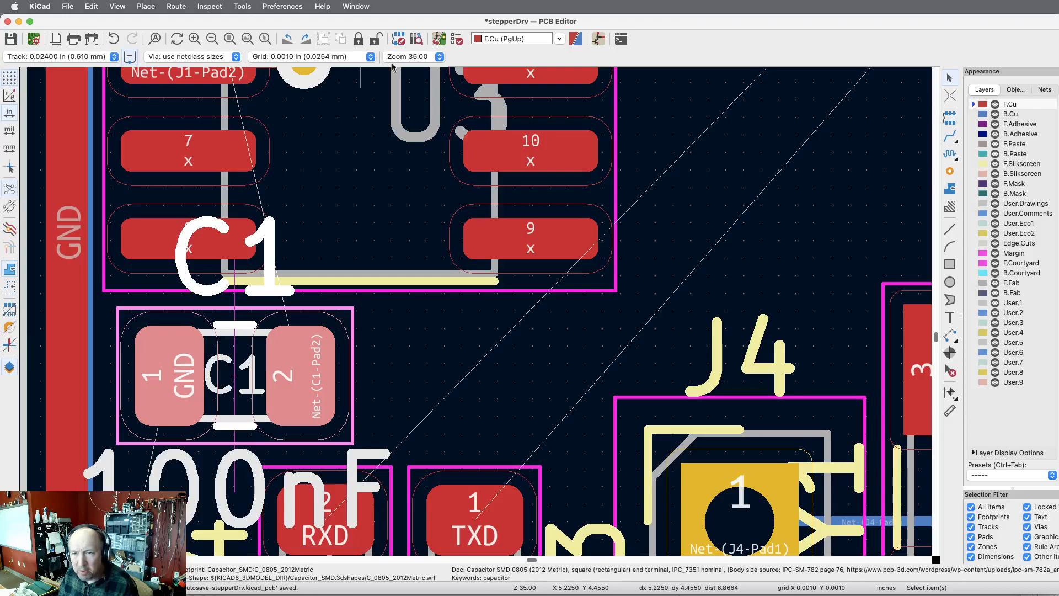
Step: Route a 0.024 in F.Cu track from C1 pad 1 to the GND track along the board's left edge
click(951, 138)
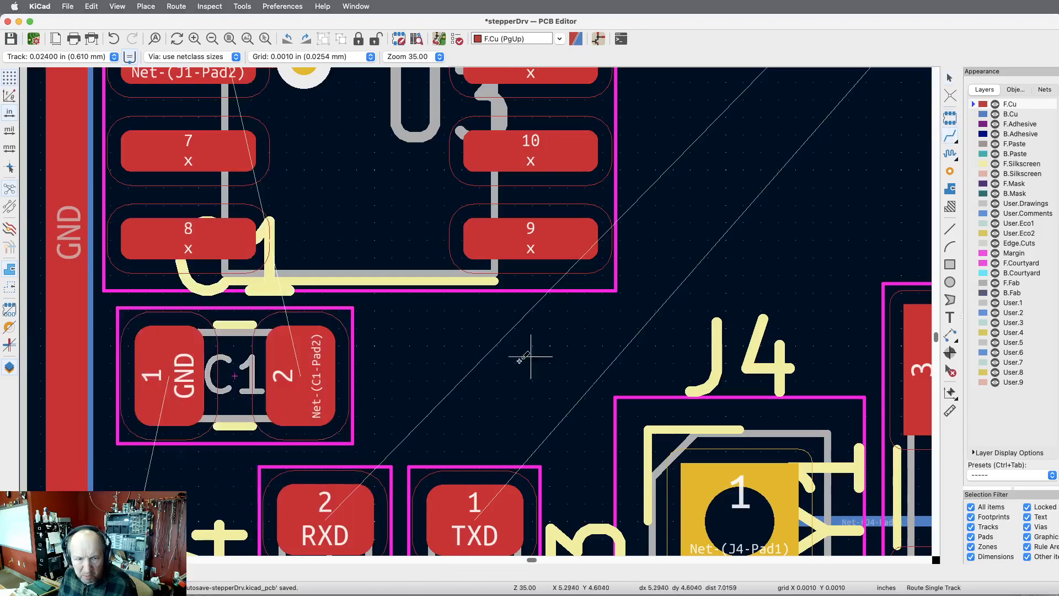
click(170, 378)
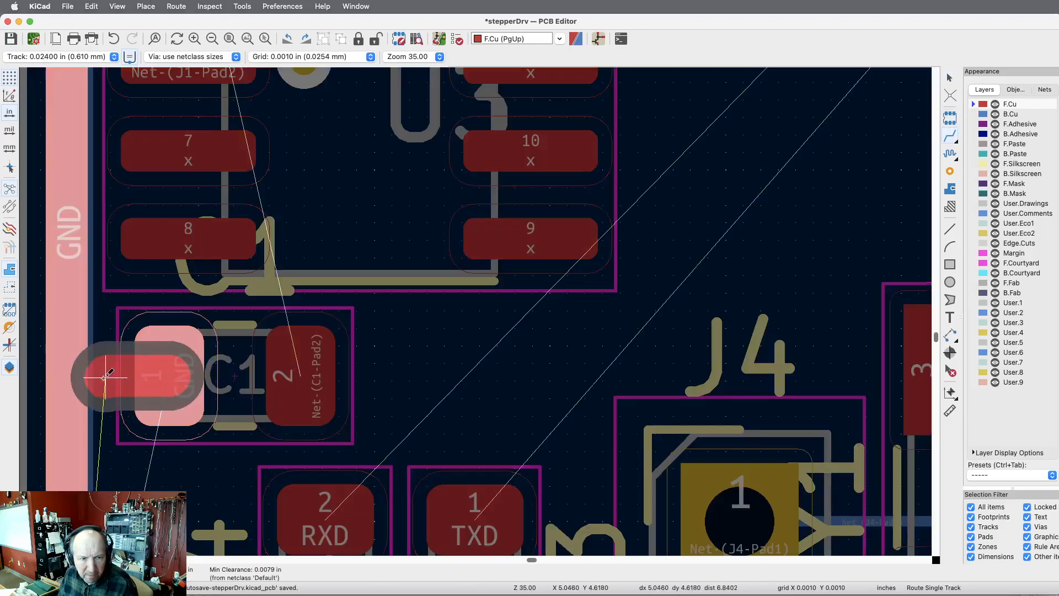
click(69, 374)
Step: Set the track width to 0.012 in and route C1 pad 2 around the two J1 vias to U3 pad 4 on F.Cu
scroll(634, 421, up, 5)
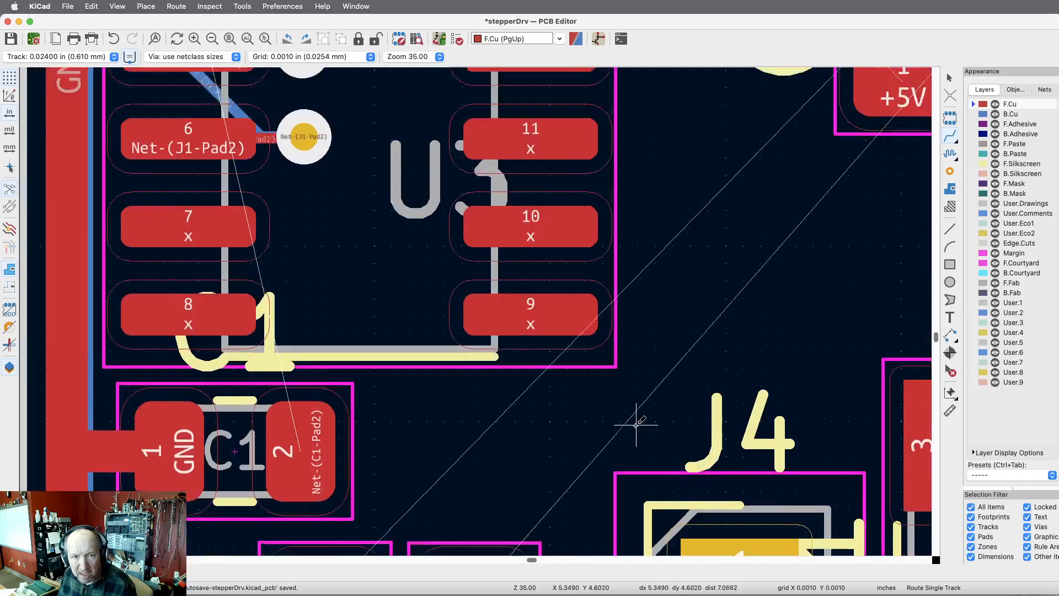
click(110, 57)
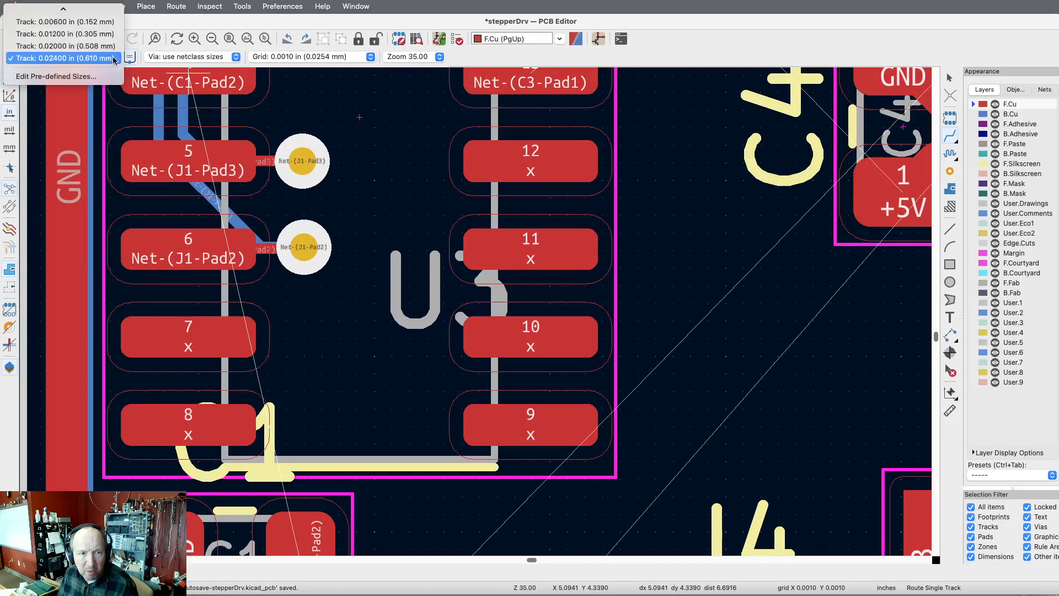
click(66, 34)
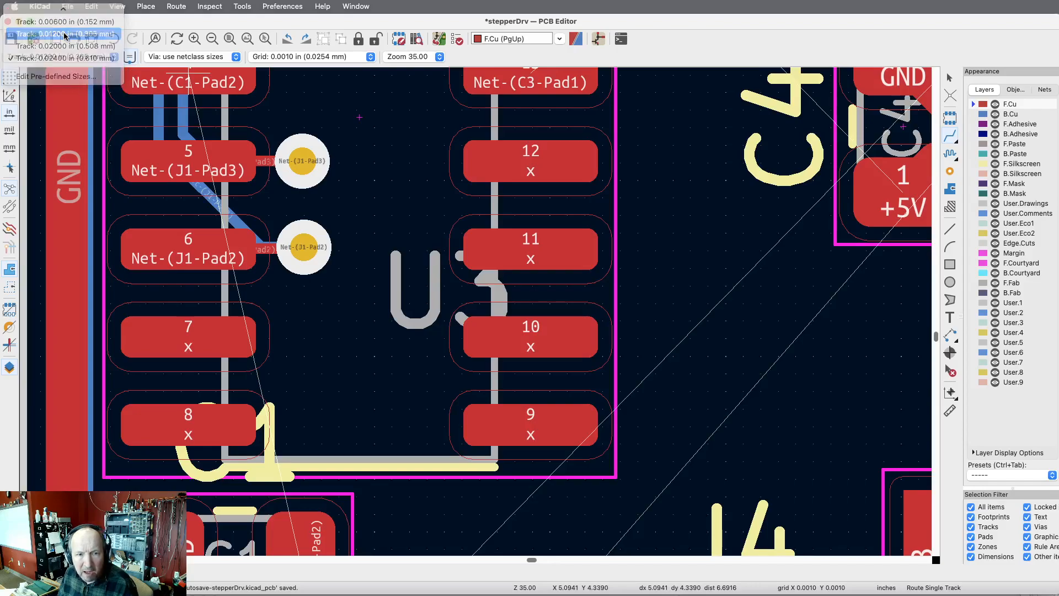
scroll(306, 372, down, 2)
scroll(306, 371, down, 1)
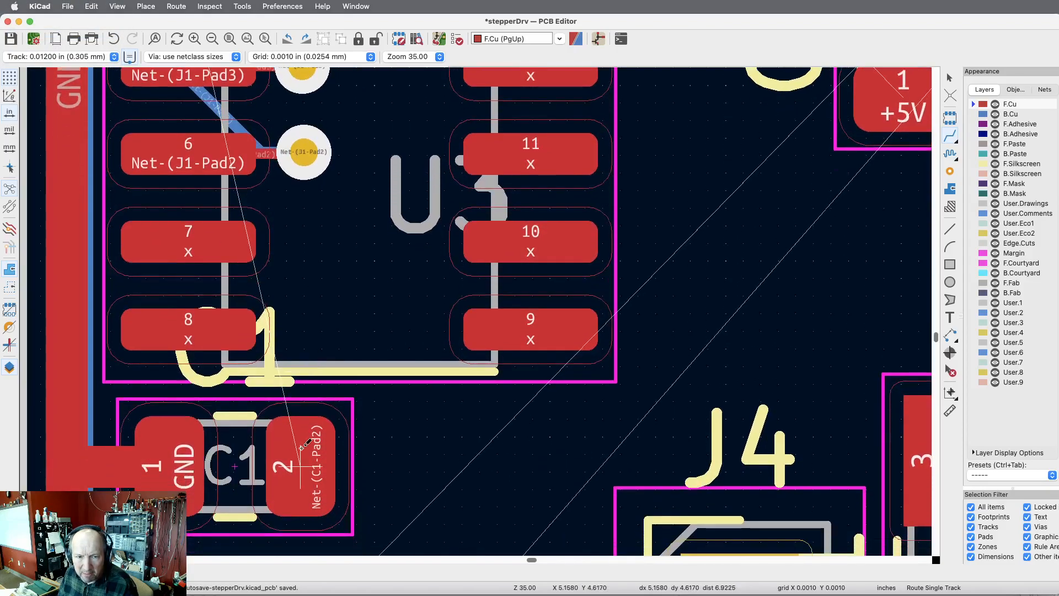
click(301, 455)
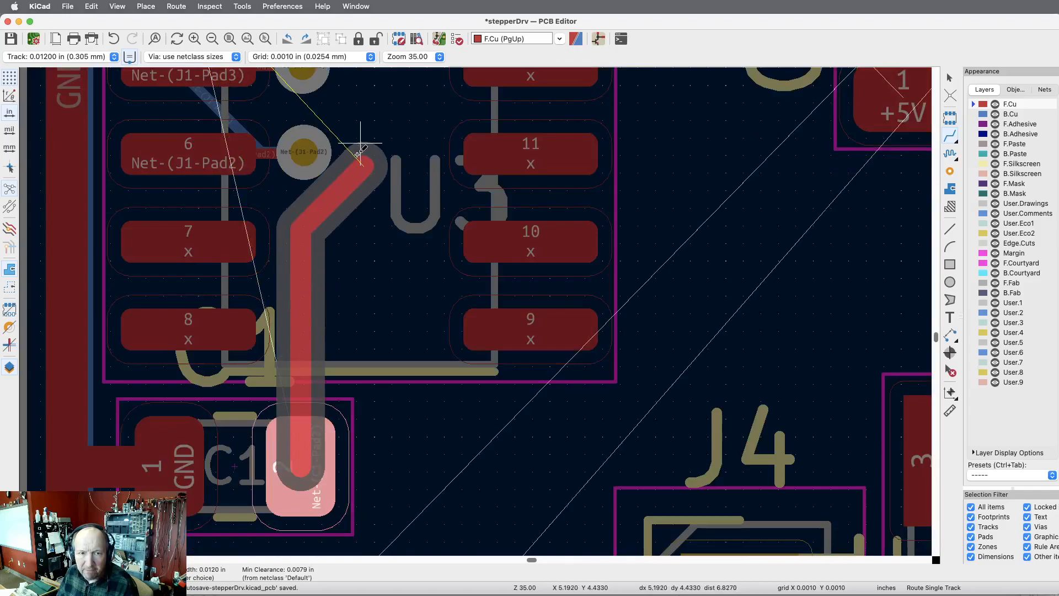
scroll(368, 153, up, 4)
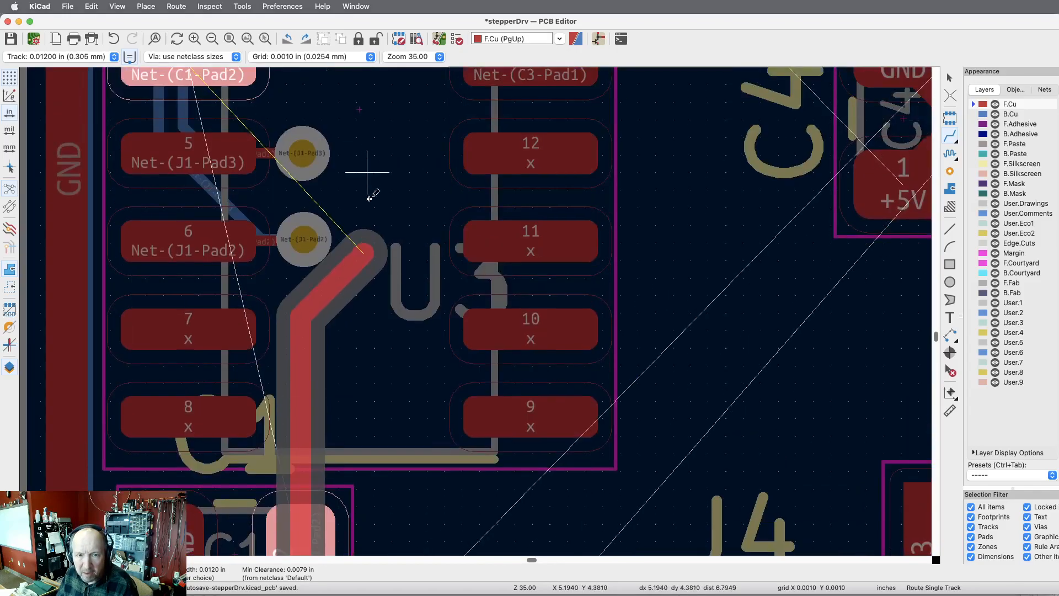
scroll(381, 287, up, 2)
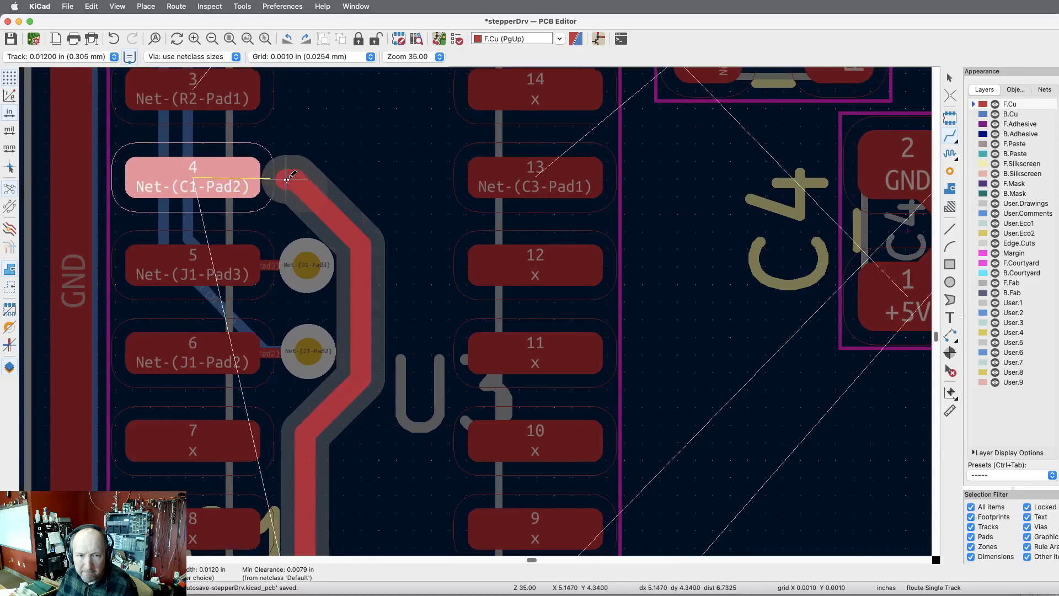
click(222, 176)
Step: Move resistor R2 down from below R1 to the spot directly above capacitor C3, beside U3
scroll(493, 442, down, 6)
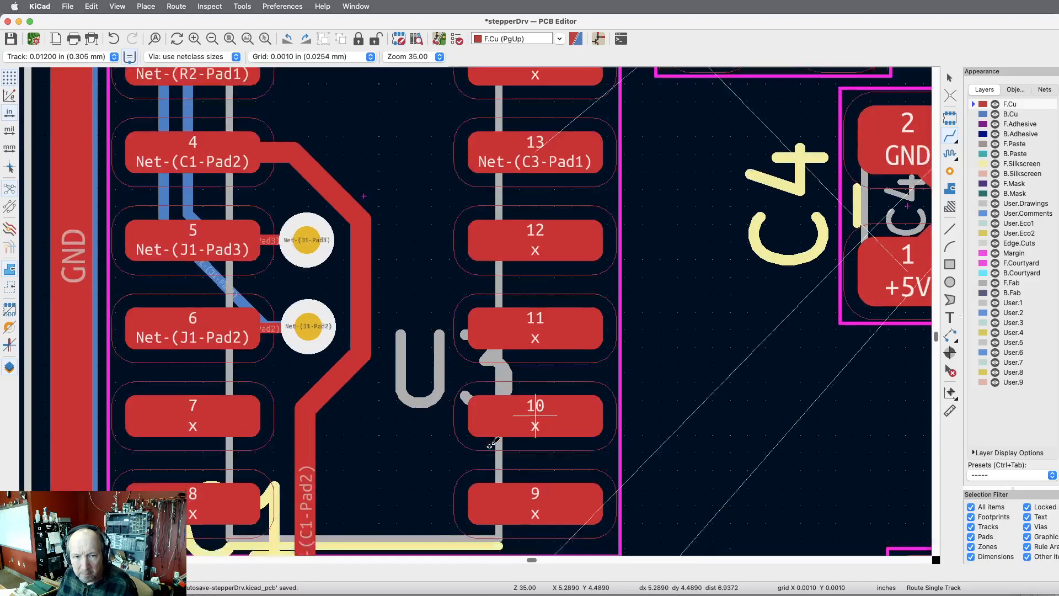
scroll(493, 442, up, 2)
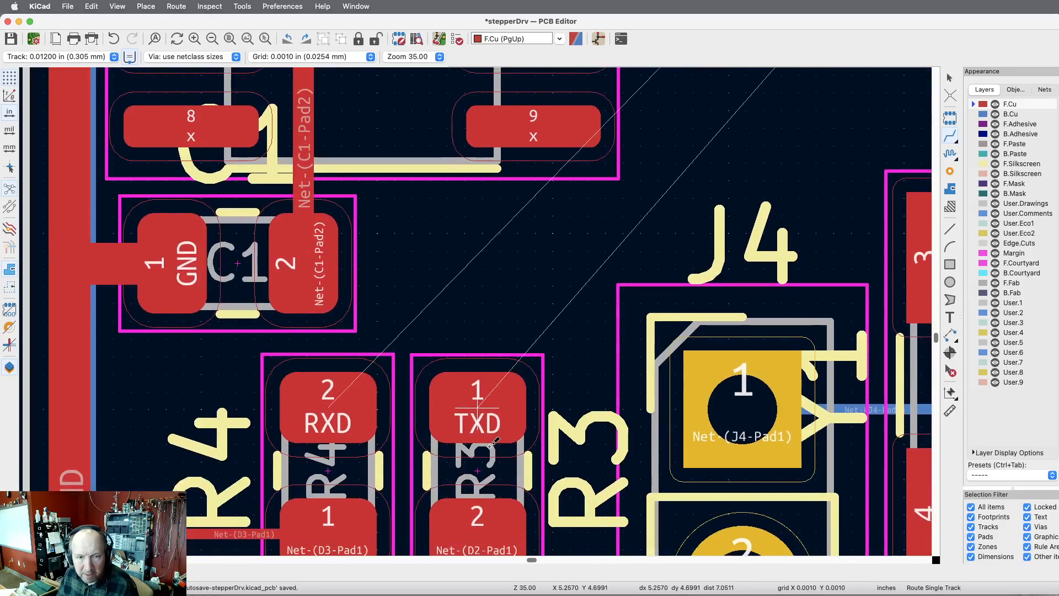
scroll(489, 445, up, 6)
scroll(489, 445, down, 3)
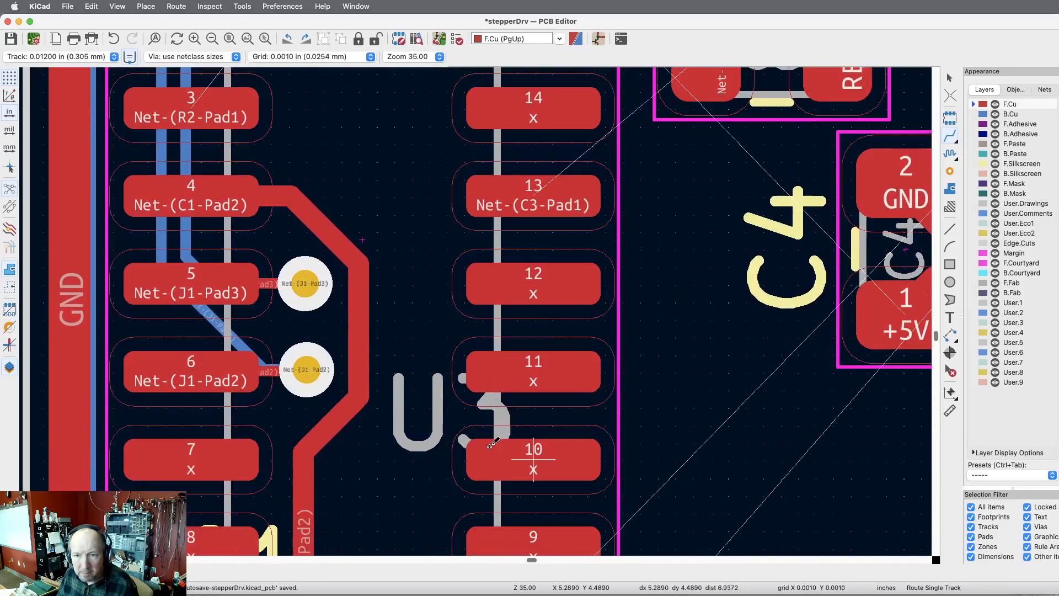
scroll(489, 446, up, 3)
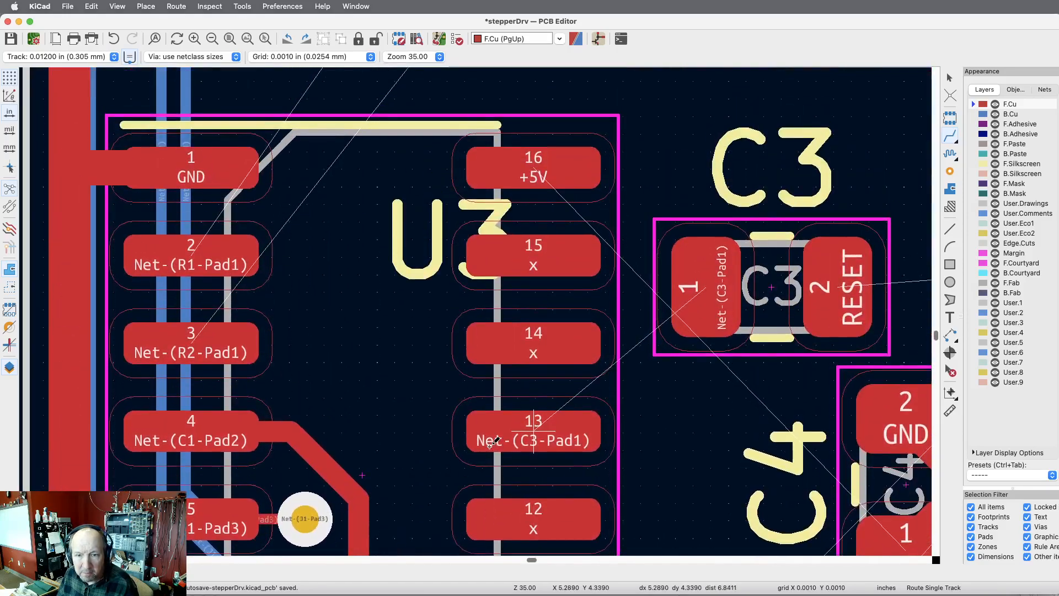
scroll(494, 441, up, 10)
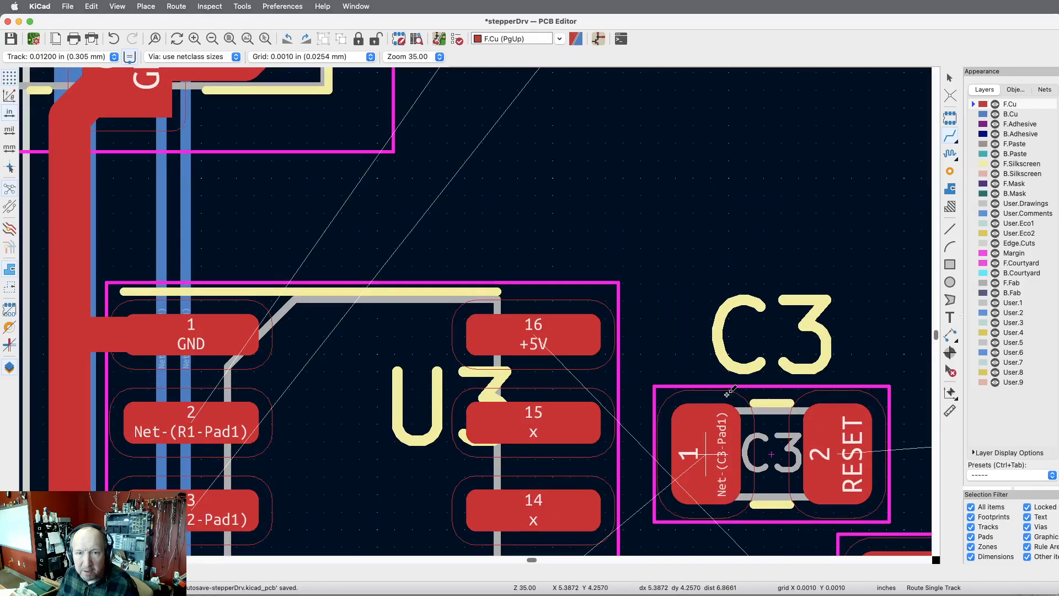
scroll(727, 394, right, 5)
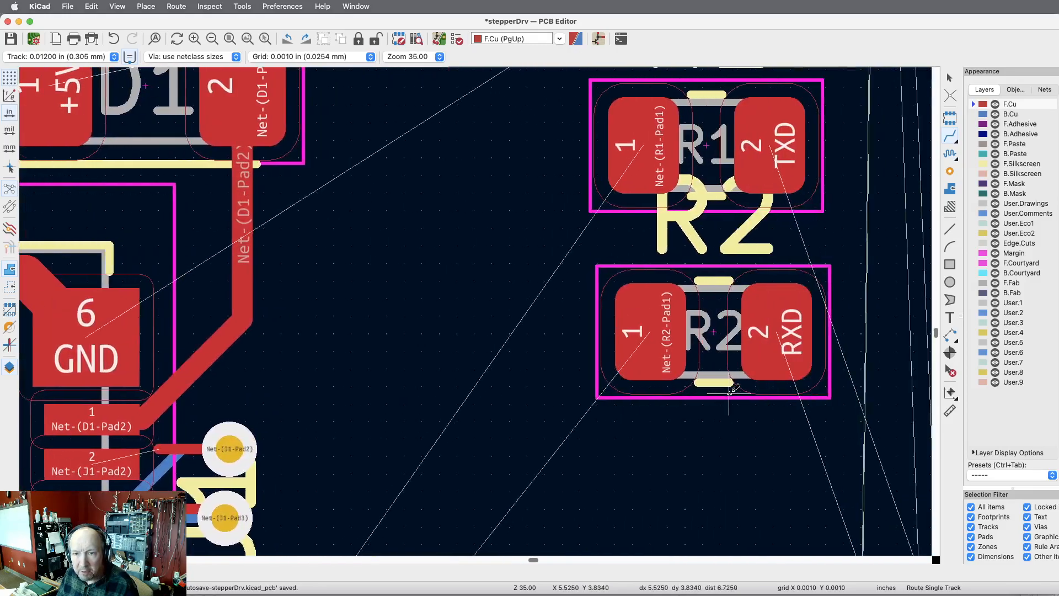
click(769, 302)
key(Escape)
key(Escape)
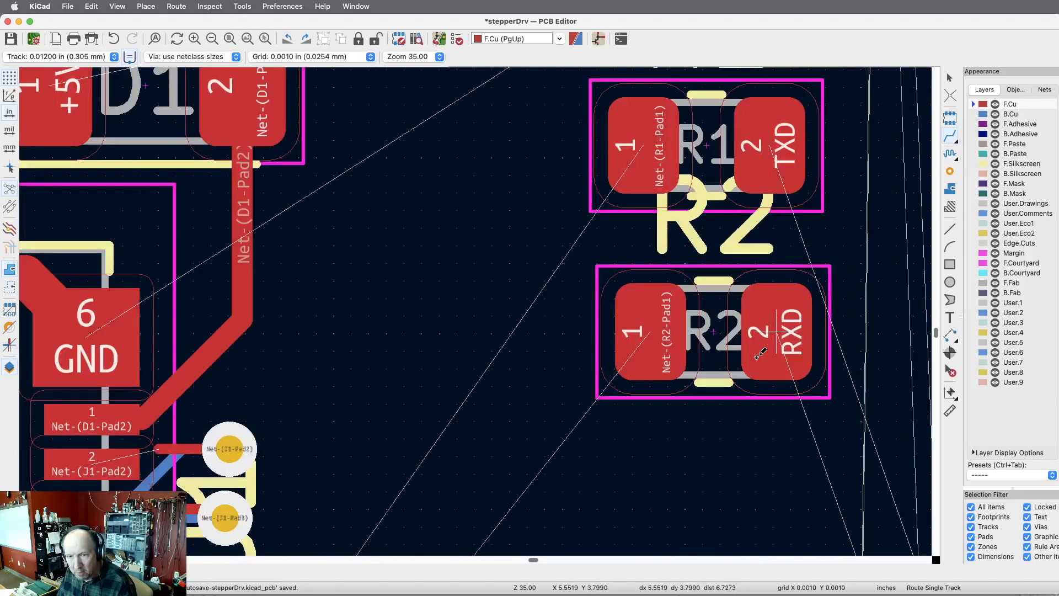
click(769, 323)
key(m)
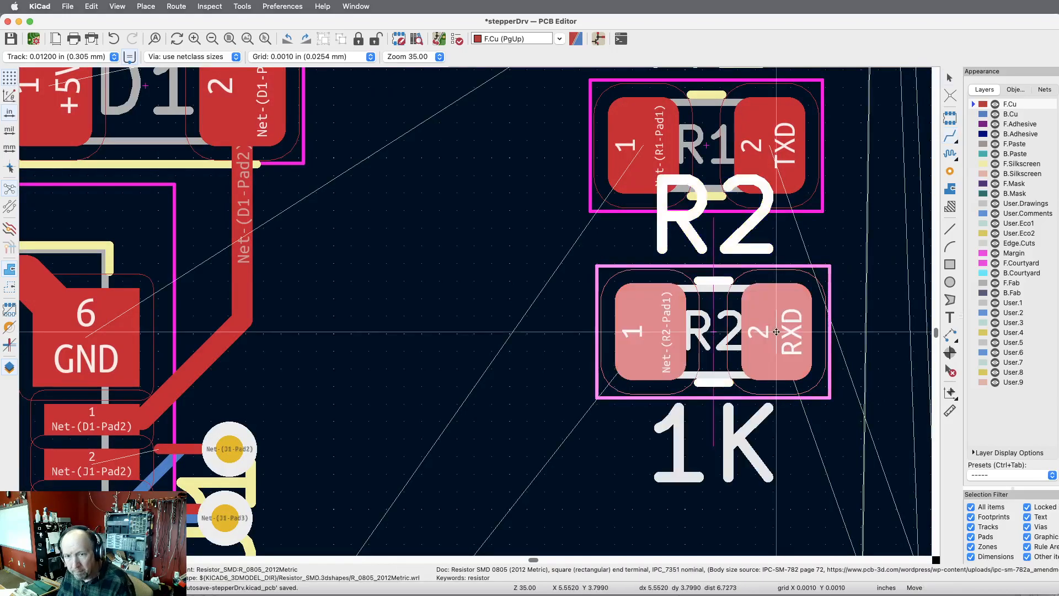
scroll(731, 354, down, 9)
scroll(733, 354, down, 6)
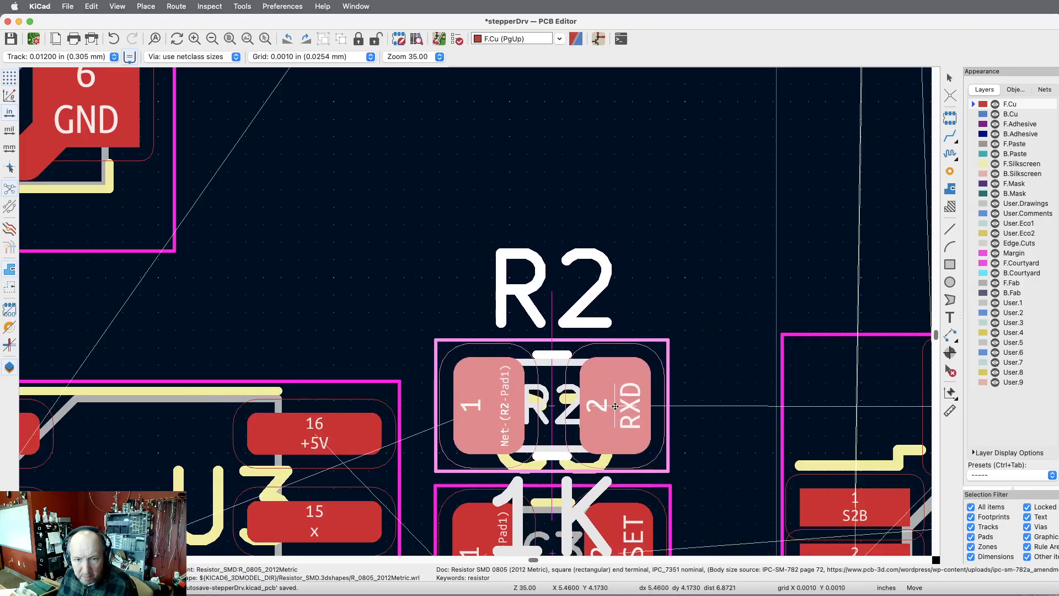
click(615, 406)
Step: Move resistor R1 down so it sits directly above R2, aligned with R2 and C3
scroll(699, 290, up, 6)
click(761, 230)
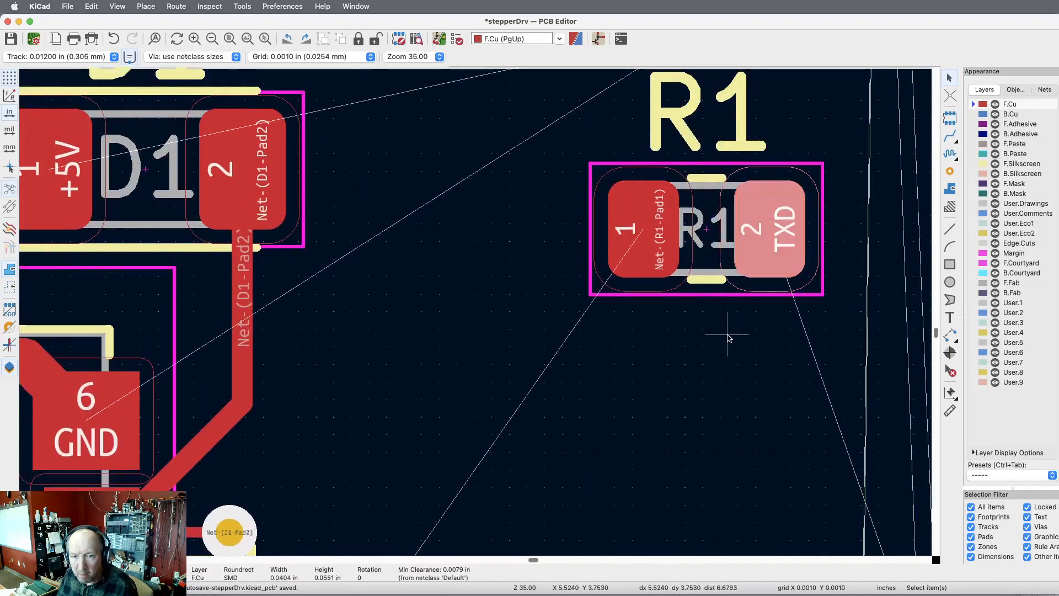
key(m)
scroll(706, 229, down, 5)
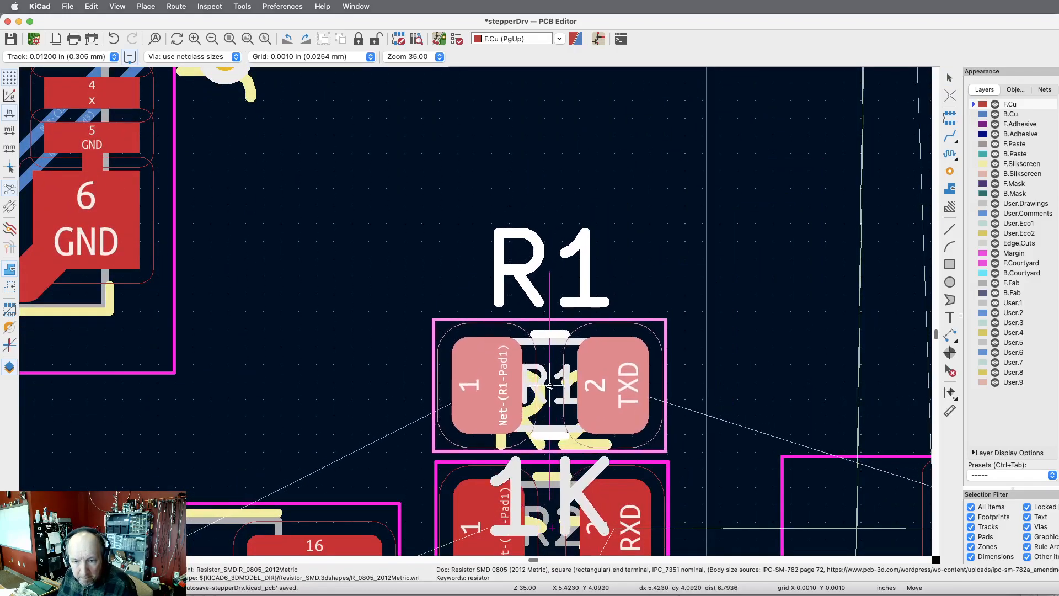
click(552, 385)
scroll(463, 271, down, 5)
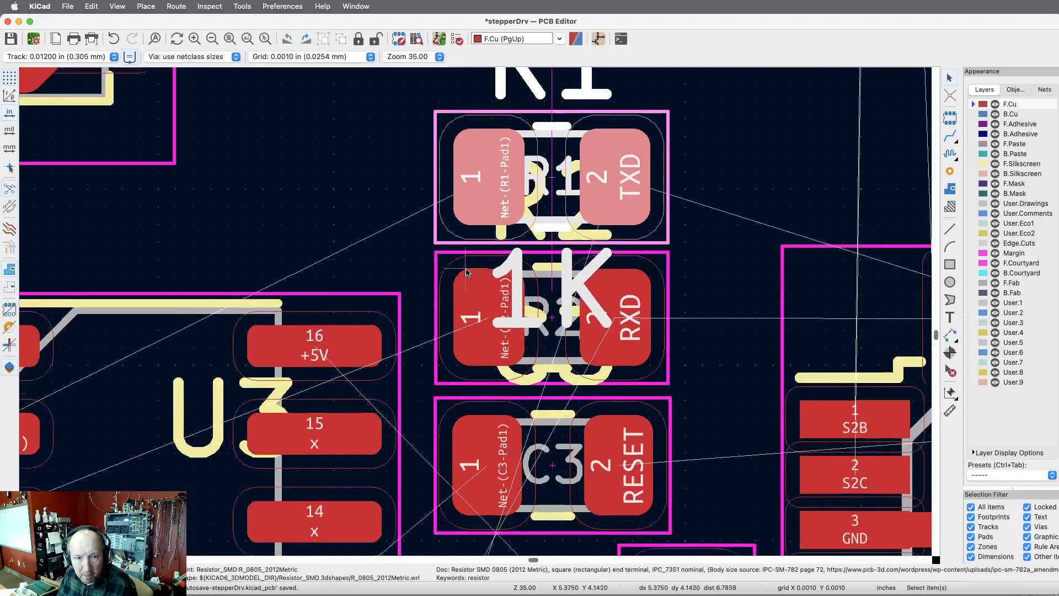
scroll(420, 287, left, 5)
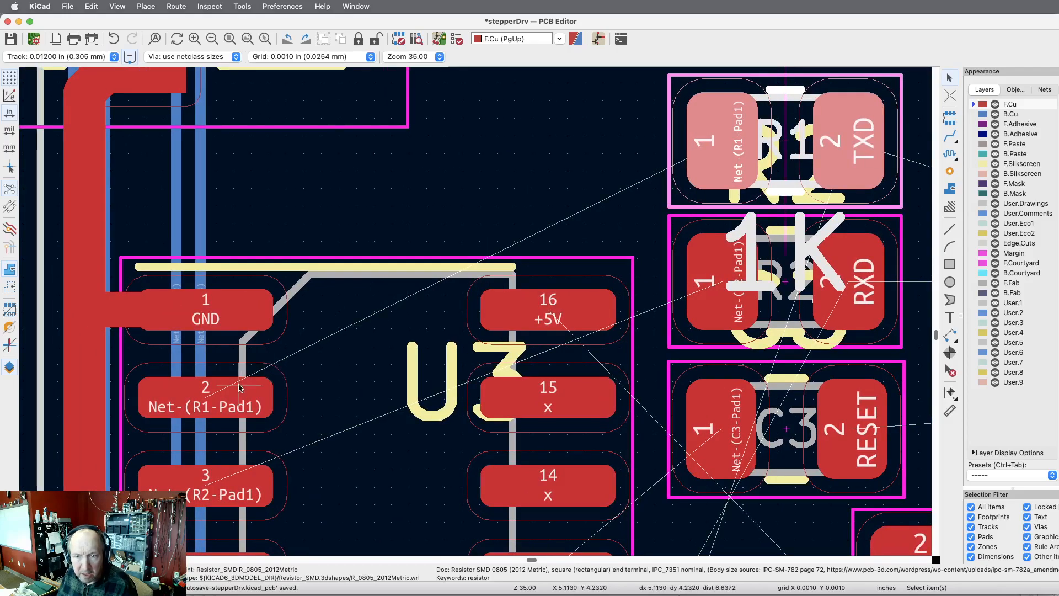
key(Escape)
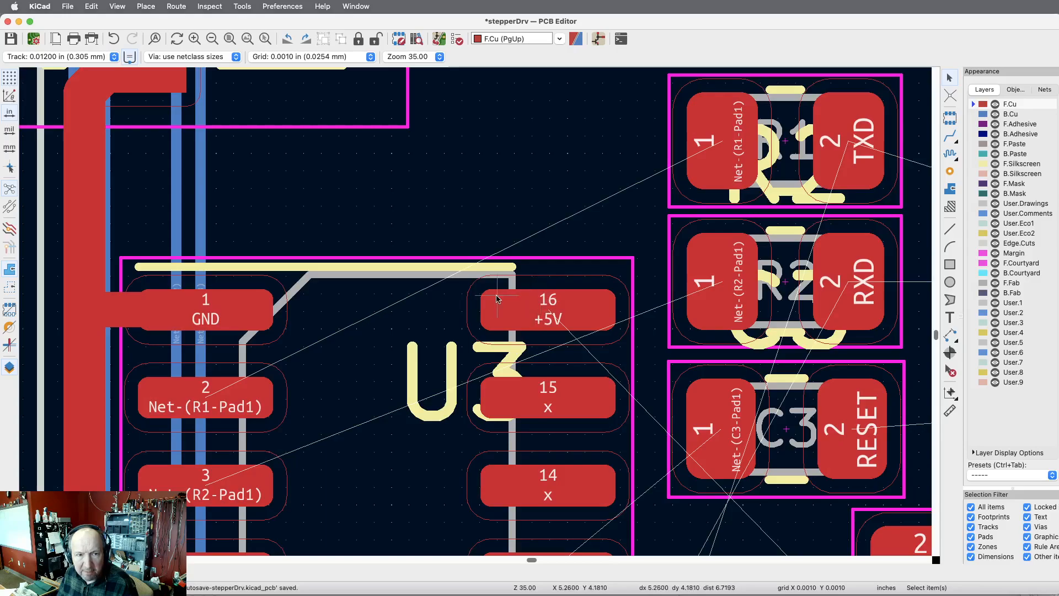
Step: Set the track width to 0.006 in and route R1 pad 1 diagonally to U3 pad 2 on F.Cu
scroll(497, 298, up, 5)
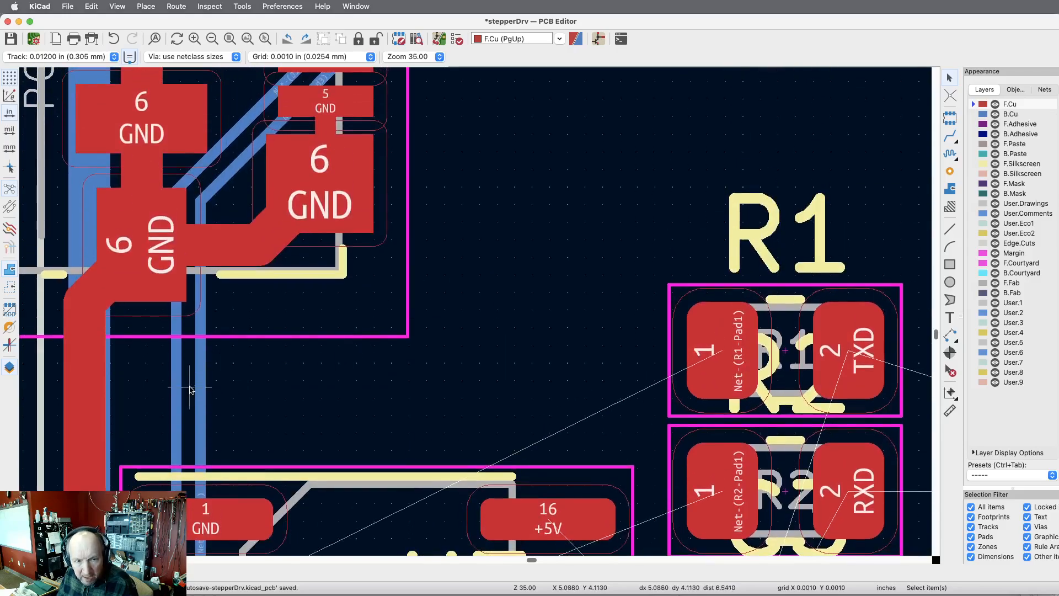
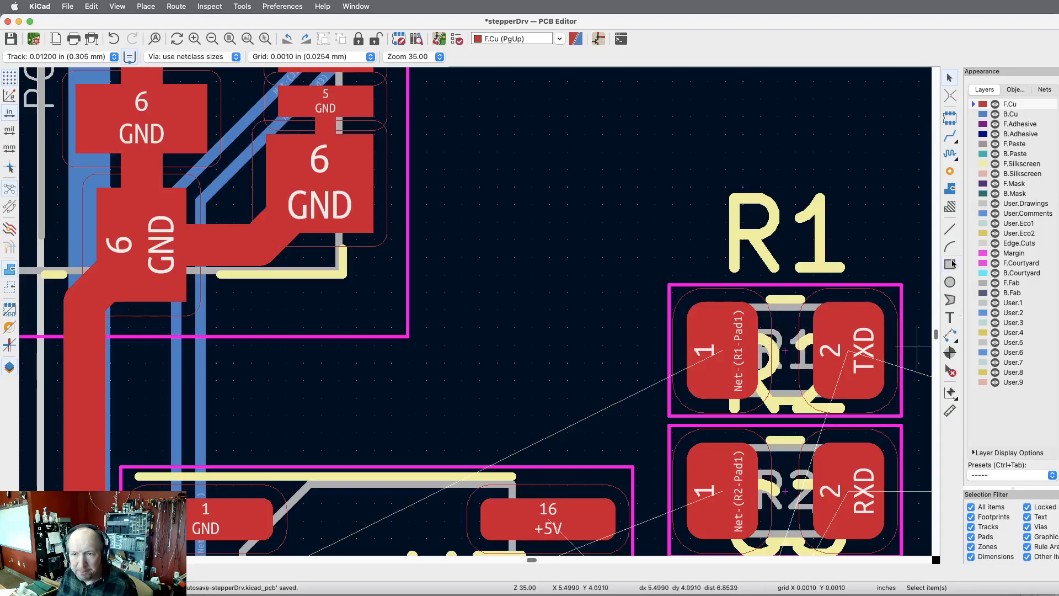
click(949, 136)
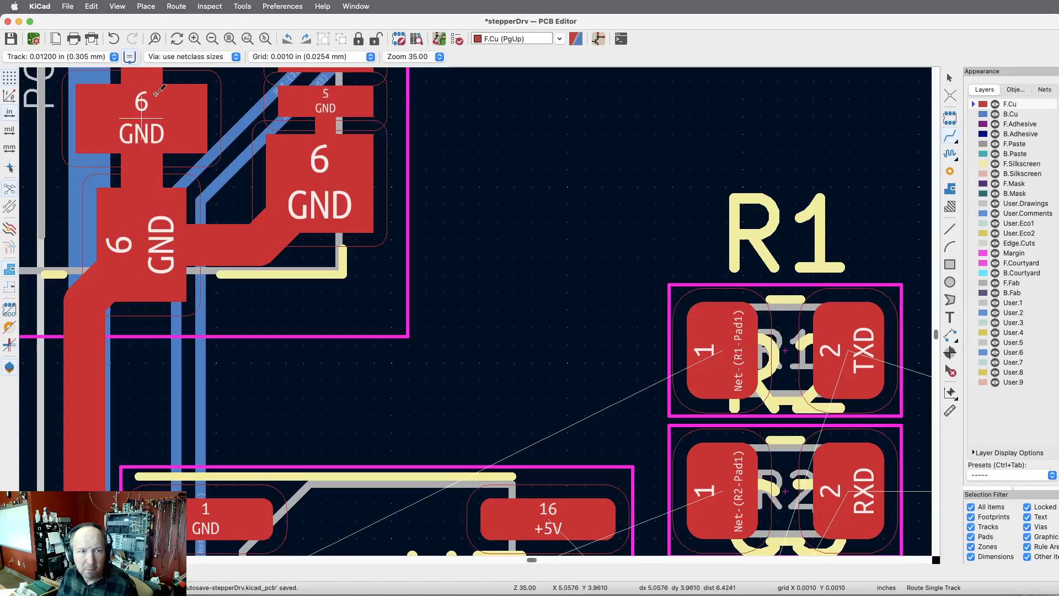
click(115, 57)
click(83, 43)
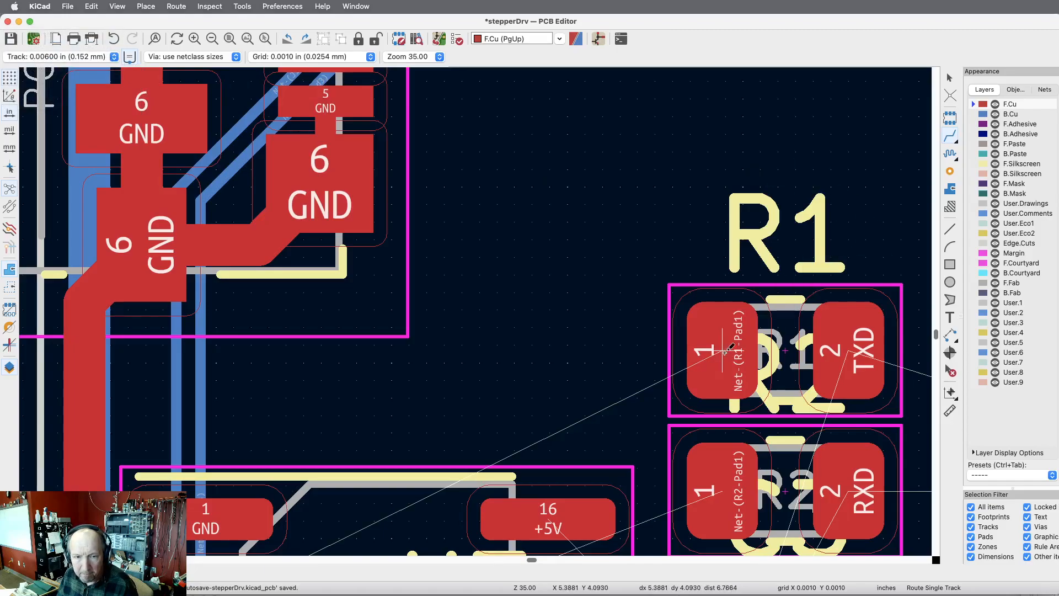
click(725, 351)
scroll(560, 348, down, 3)
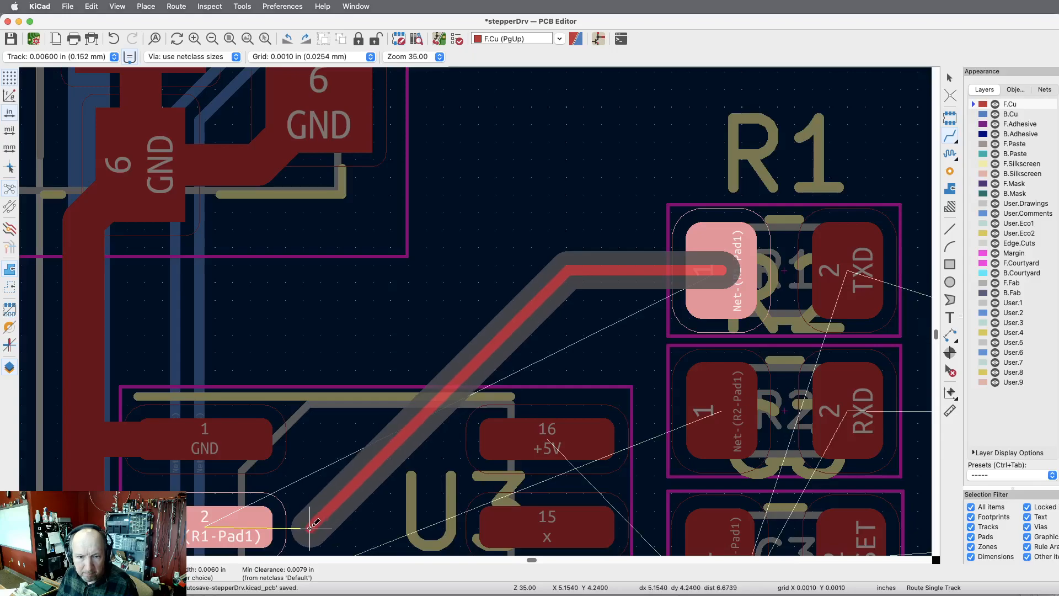
click(243, 524)
Step: Route a 0.006 in F.Cu track from R2 pad 1 between U3 pads 15 and 16 to U3 pad 3
scroll(357, 444, down, 3)
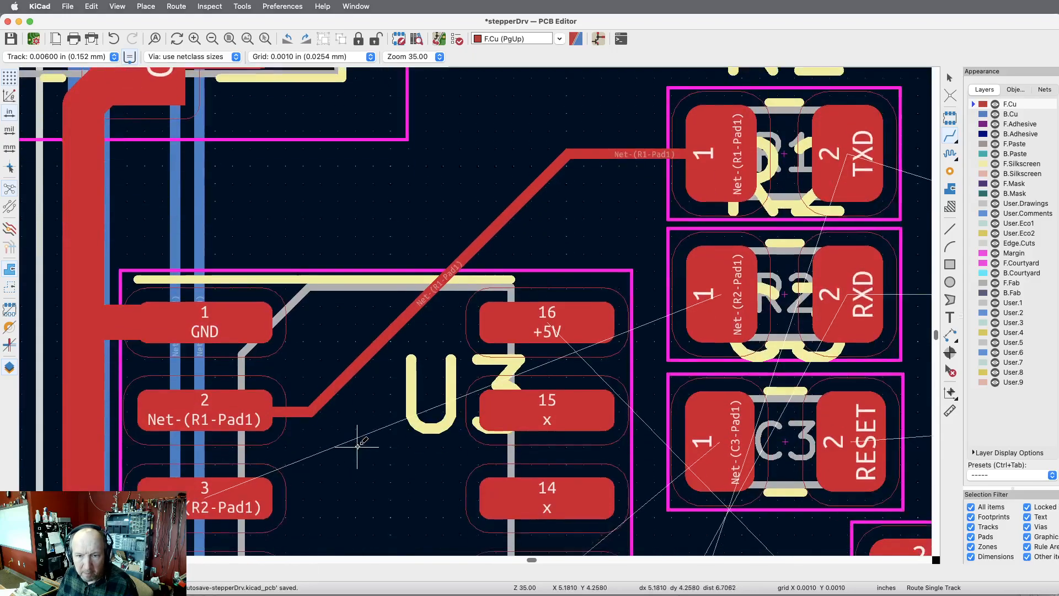
scroll(357, 444, down, 3)
click(722, 213)
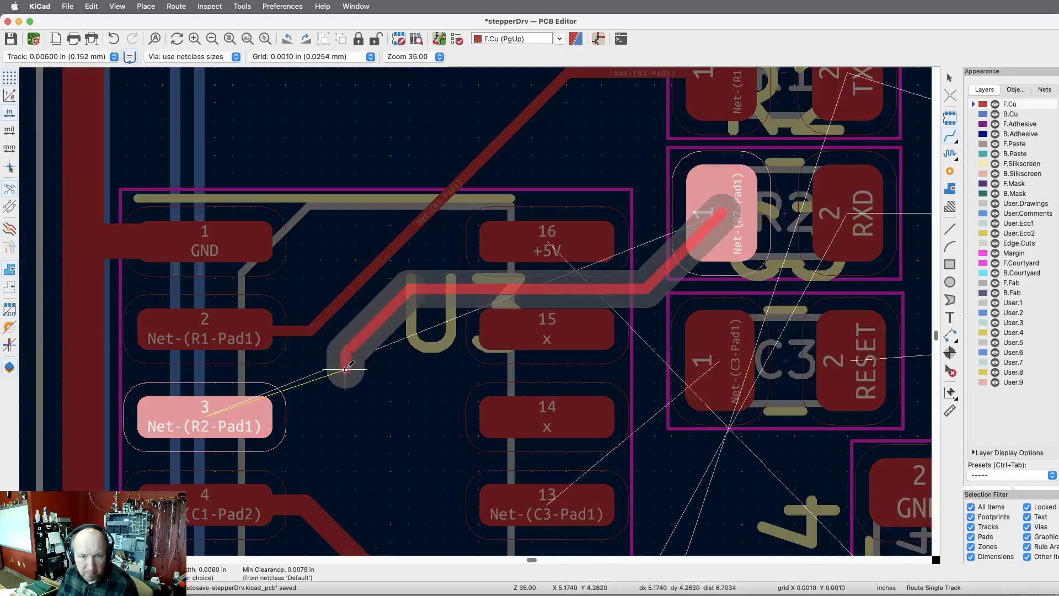
click(262, 418)
Step: Route a 0.006 in F.Cu track from U3 pad 13 to C3 pad 1
scroll(421, 387, down, 3)
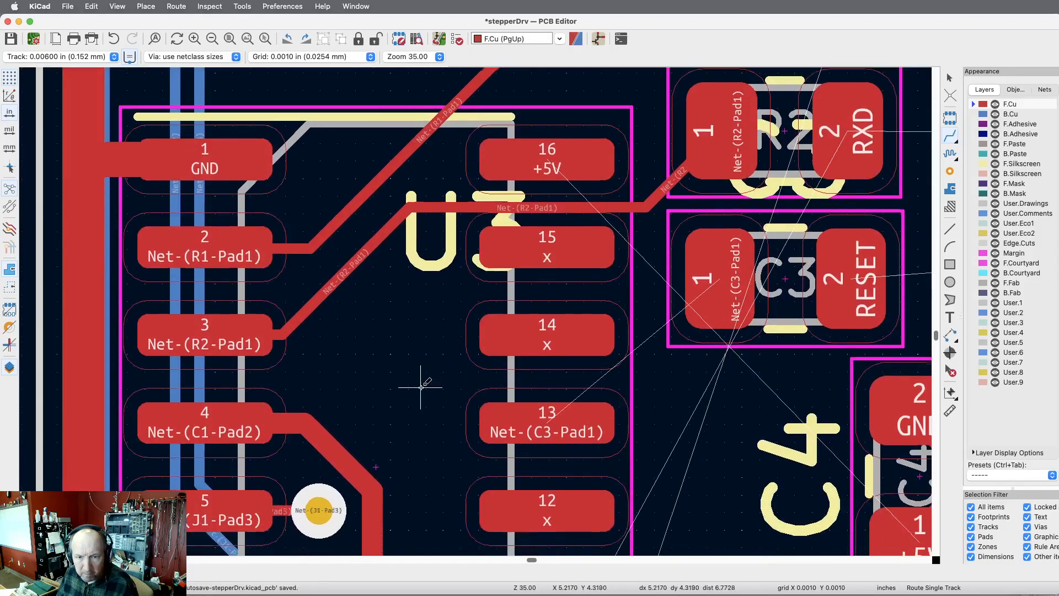
click(548, 414)
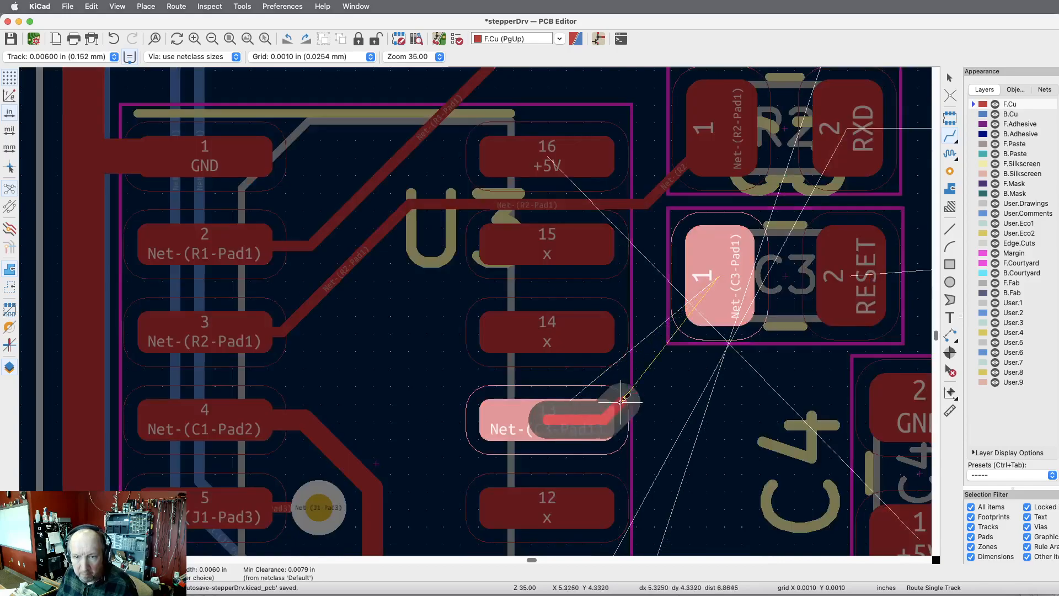
click(712, 291)
scroll(477, 364, up, 5)
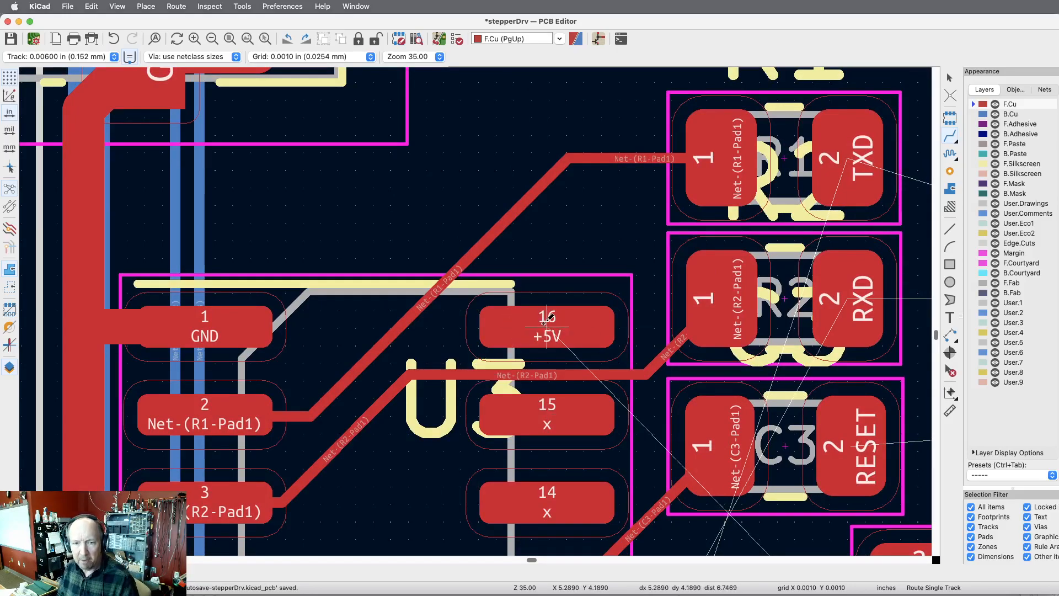
scroll(551, 319, down, 8)
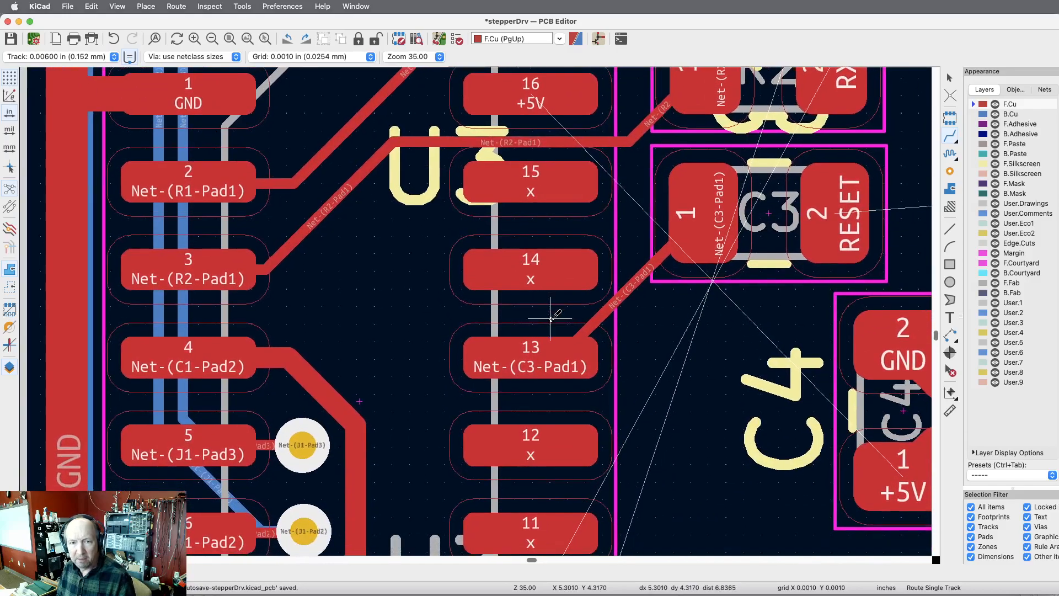
scroll(551, 318, up, 5)
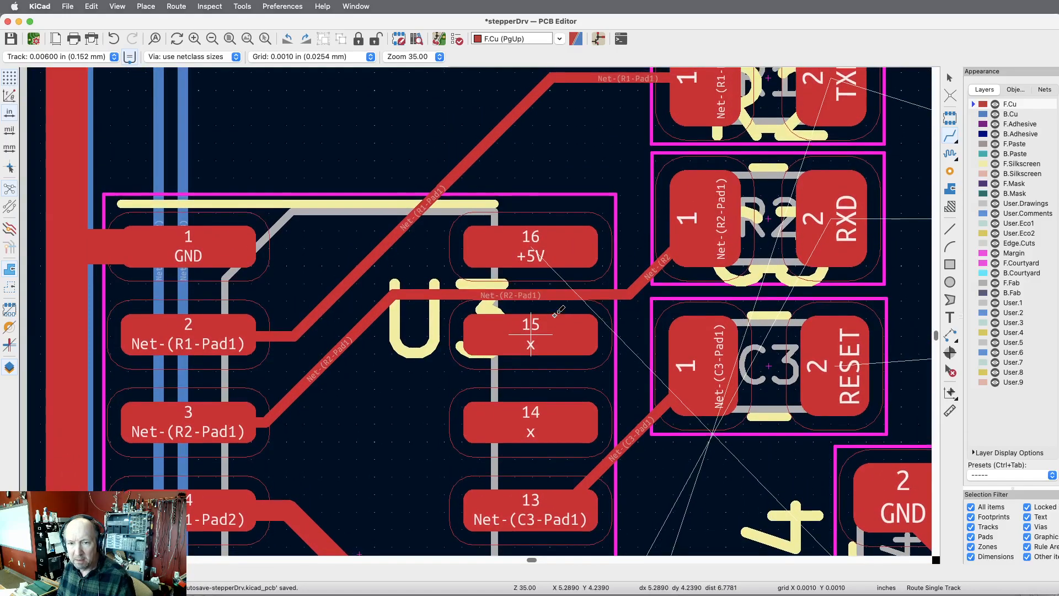
Step: Examine the remaining unrouted connections around U3, C1, R3, R4 and J1
scroll(556, 314, down, 15)
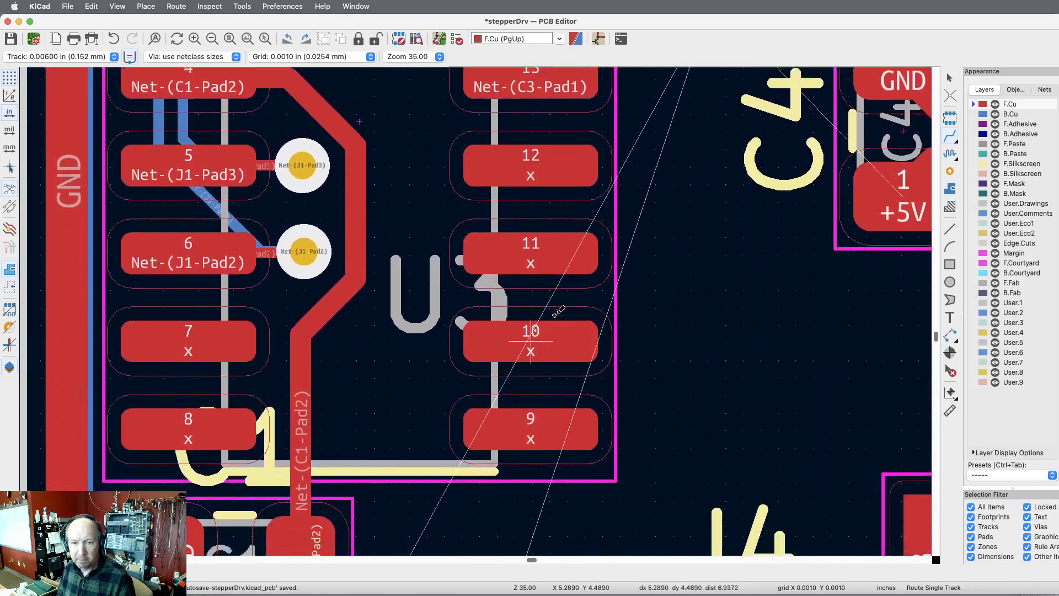
scroll(557, 313, down, 13)
scroll(558, 307, up, 8)
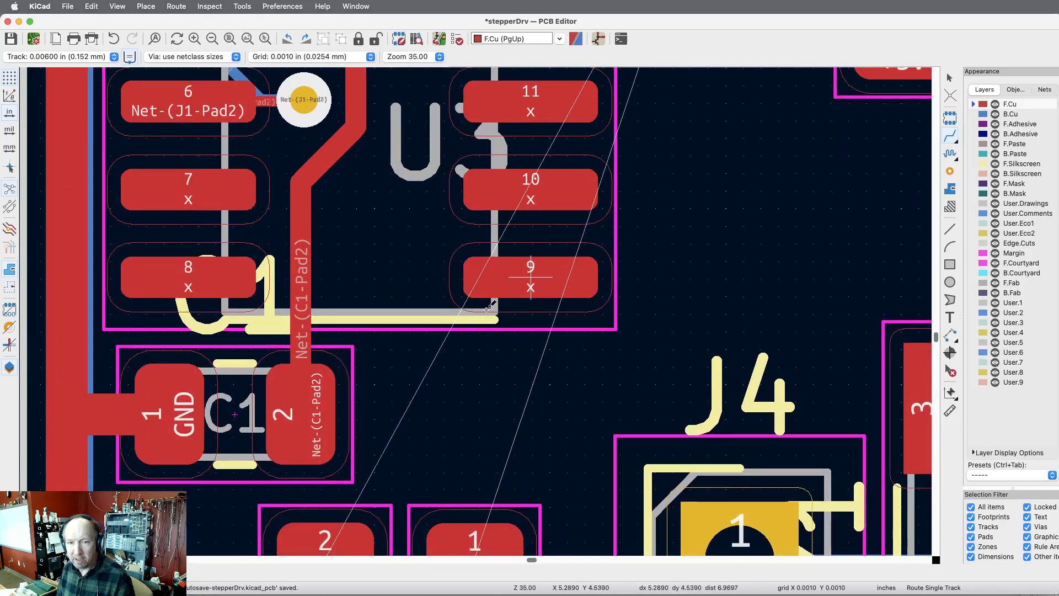
click(210, 38)
click(211, 39)
scroll(342, 207, down, 2)
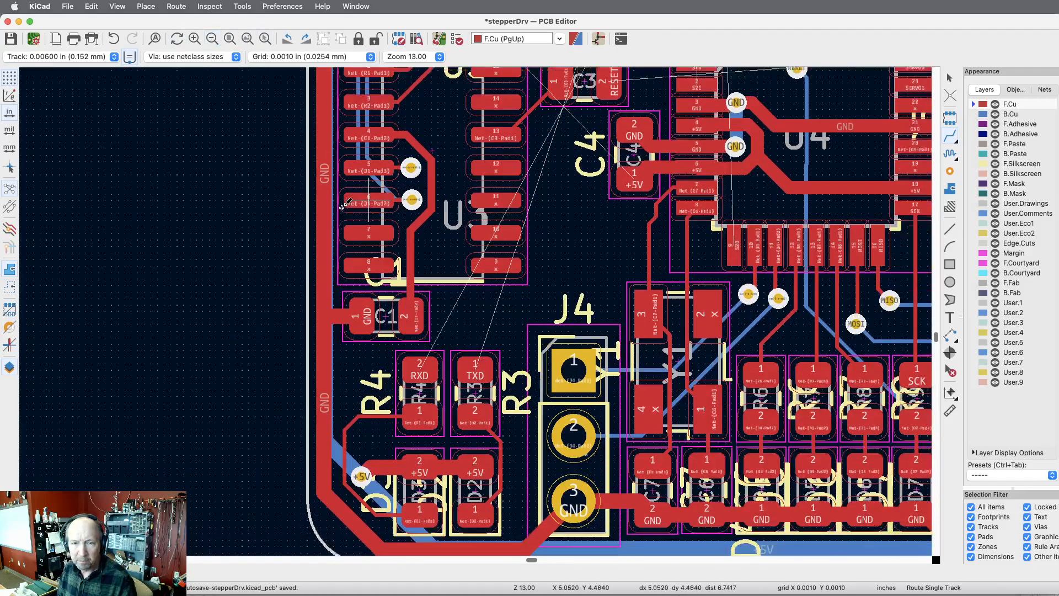
scroll(342, 207, down, 5)
scroll(343, 207, up, 15)
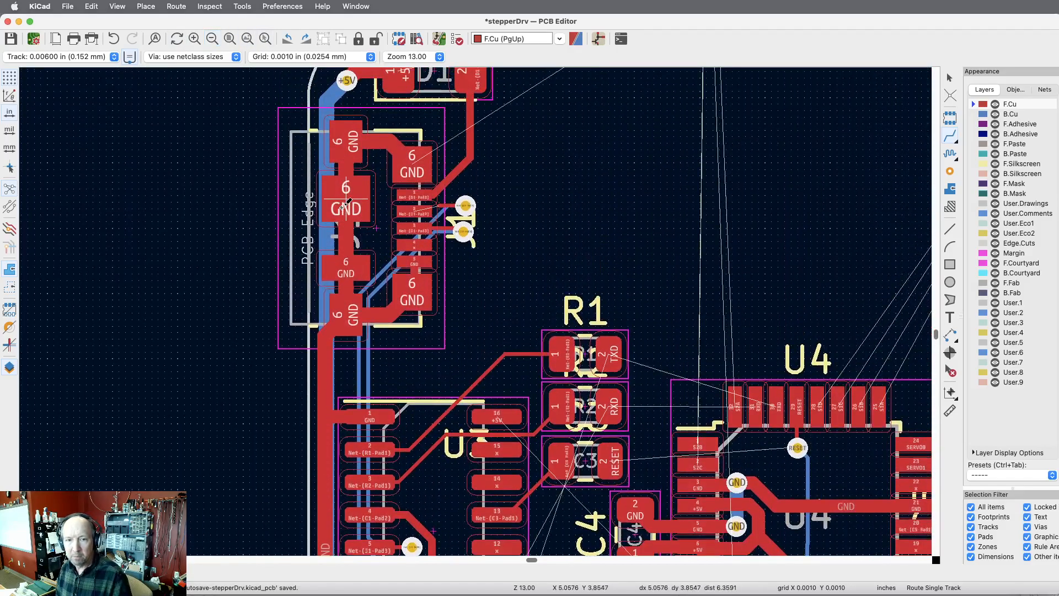
scroll(342, 207, right, 10)
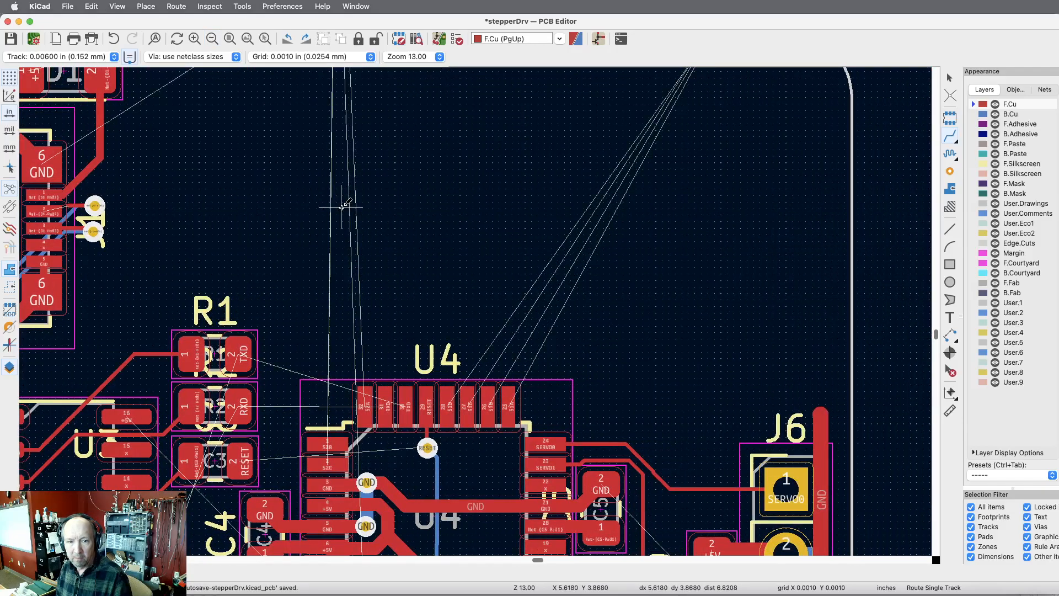
scroll(342, 206, right, 1)
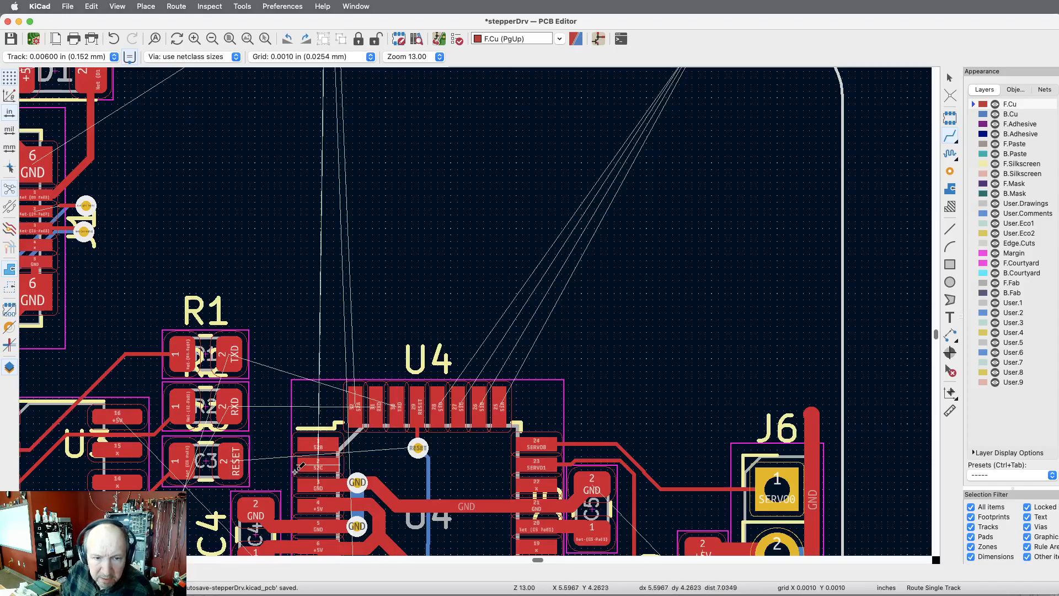
Step: Examine the unrouted connections between U2, U4 and C4, including the +5V link from C4 to U3 pad 16
scroll(359, 425, up, 10)
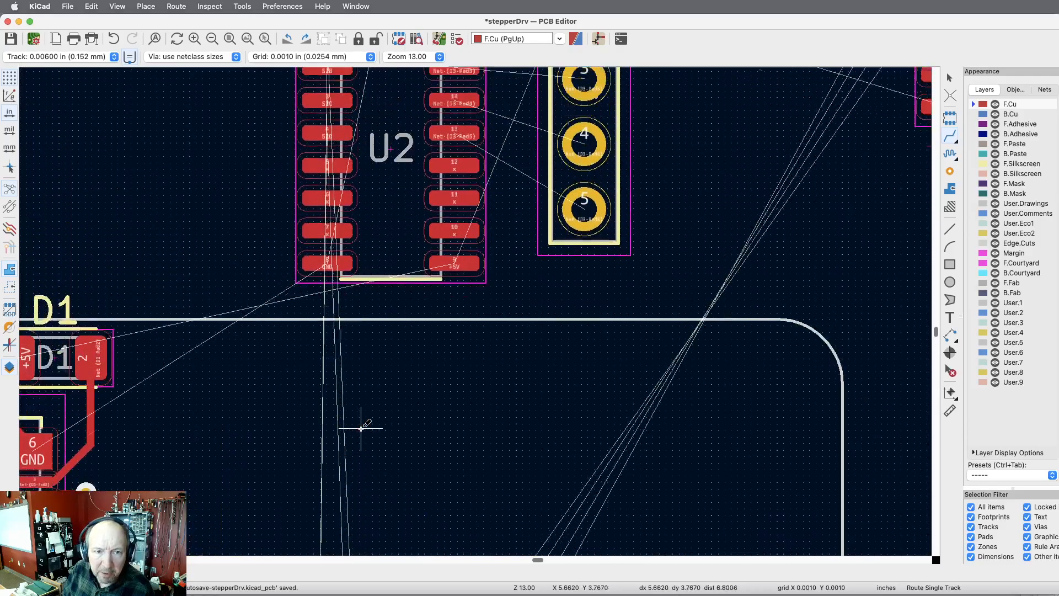
scroll(362, 427, down, 11)
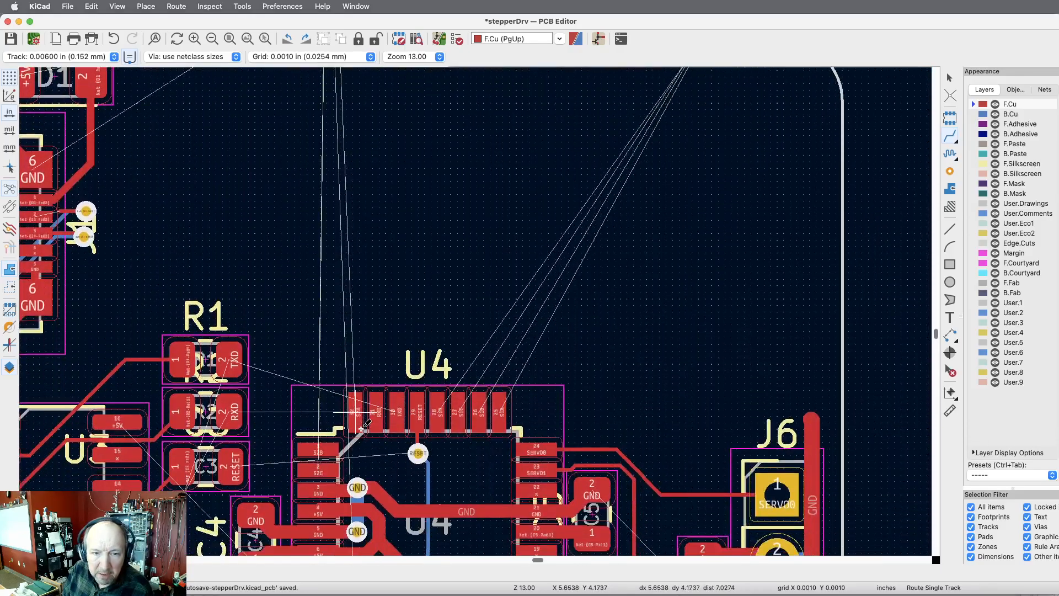
scroll(361, 428, down, 1)
scroll(361, 427, down, 5)
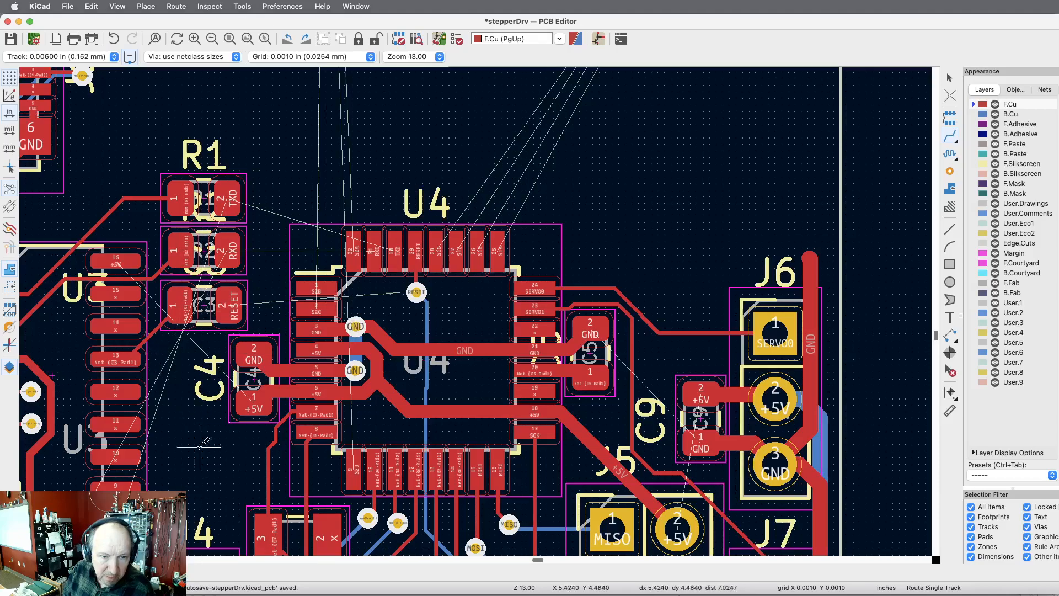
scroll(204, 440, down, 4)
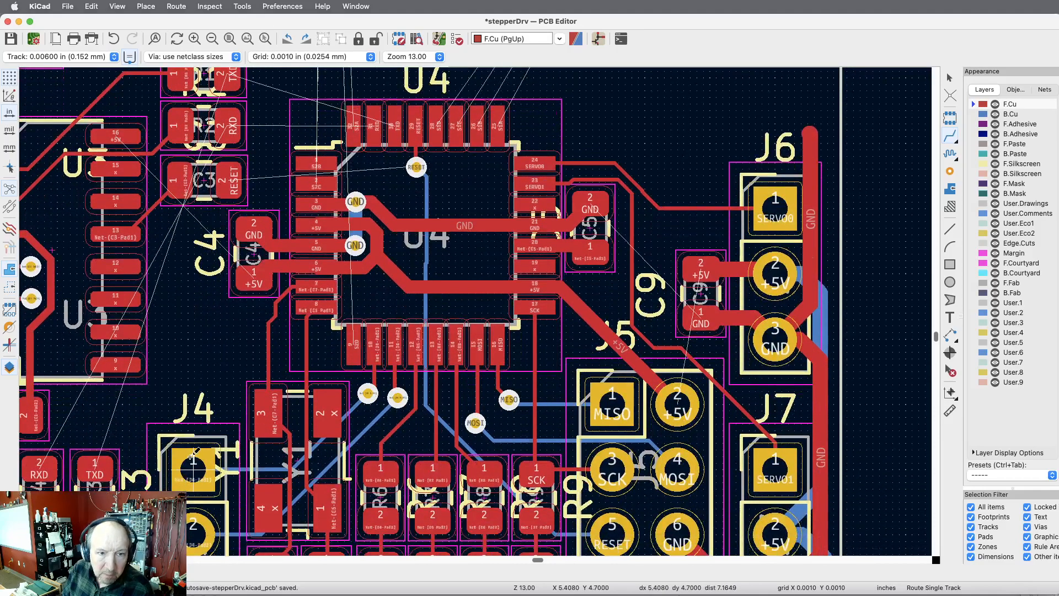
scroll(191, 457, down, 1)
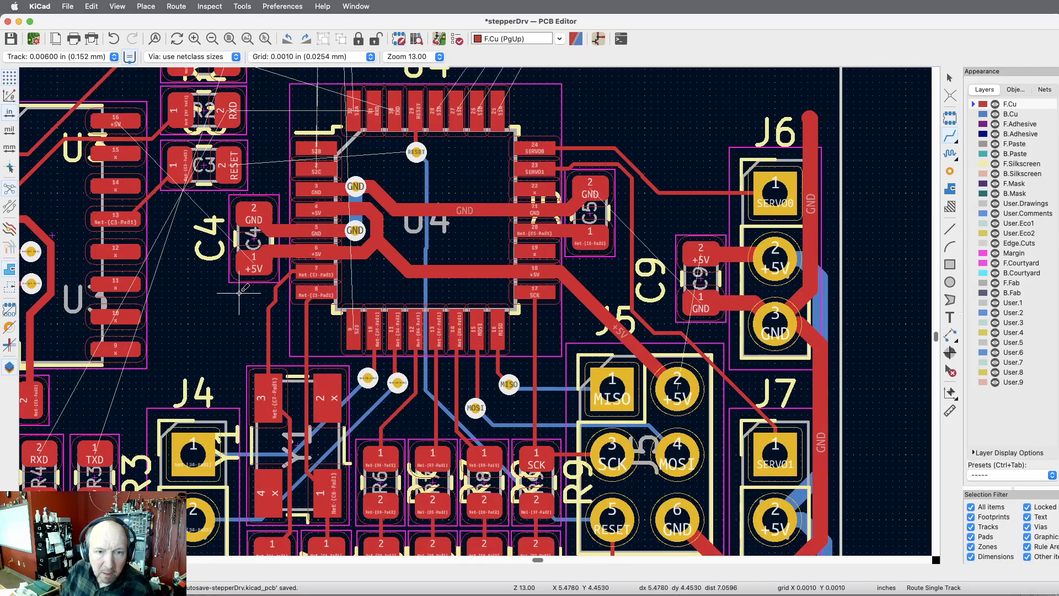
scroll(246, 259, left, 10)
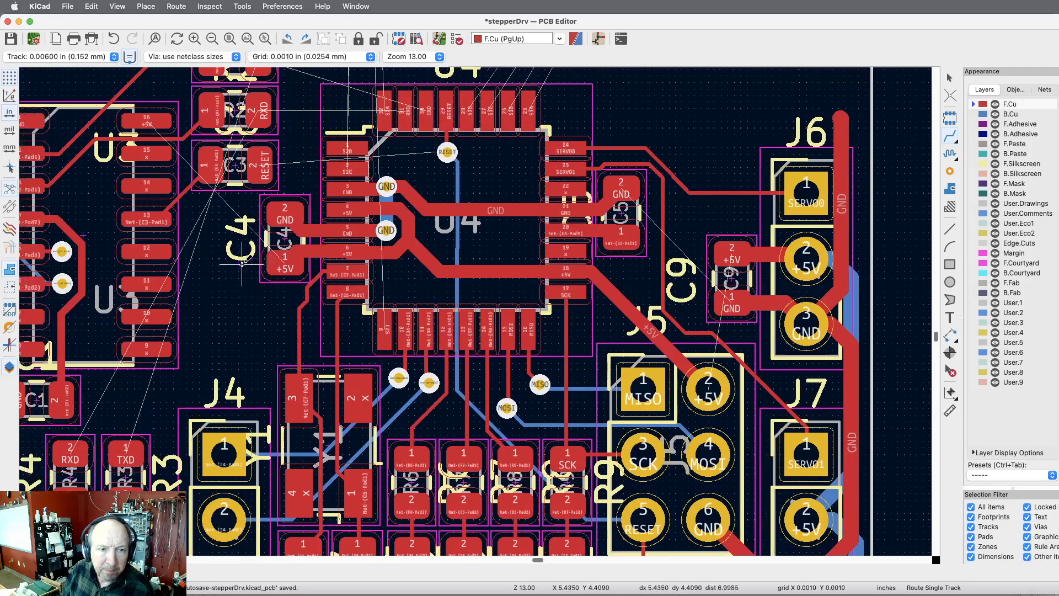
scroll(246, 259, up, 5)
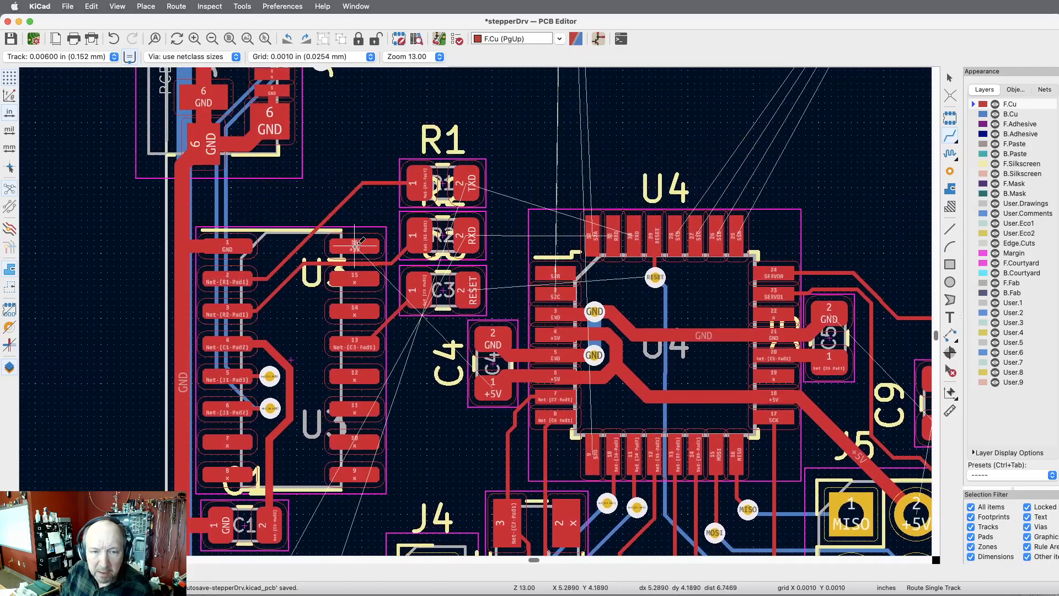
Step: Set the track width to 0.012 in and route +5V on F.Cu from U3 pad 16 up to a new via just above U3
click(196, 42)
click(195, 42)
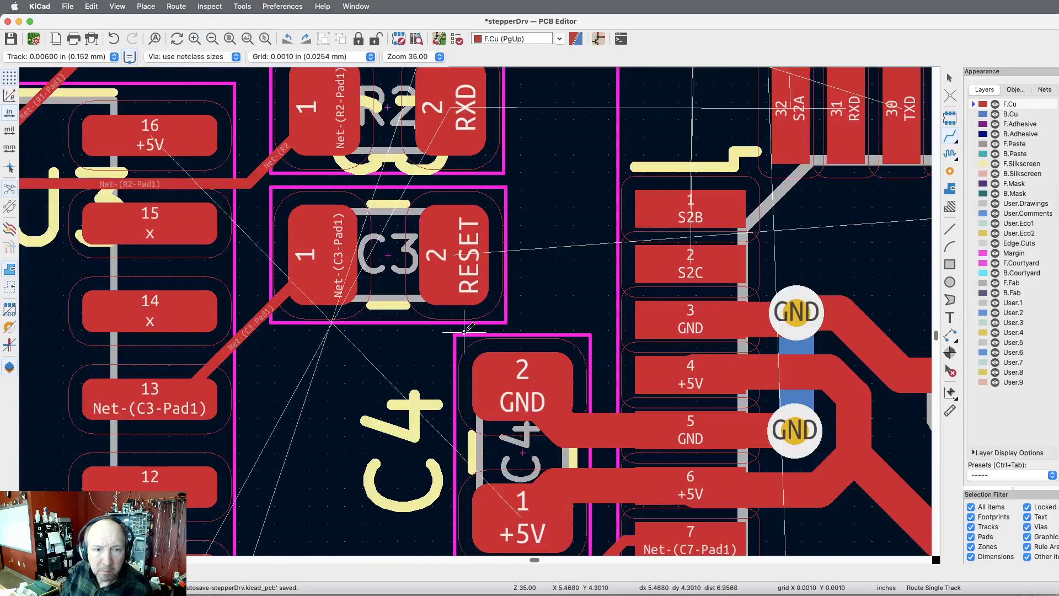
scroll(446, 335, left, 15)
scroll(445, 336, up, 9)
scroll(445, 334, up, 2)
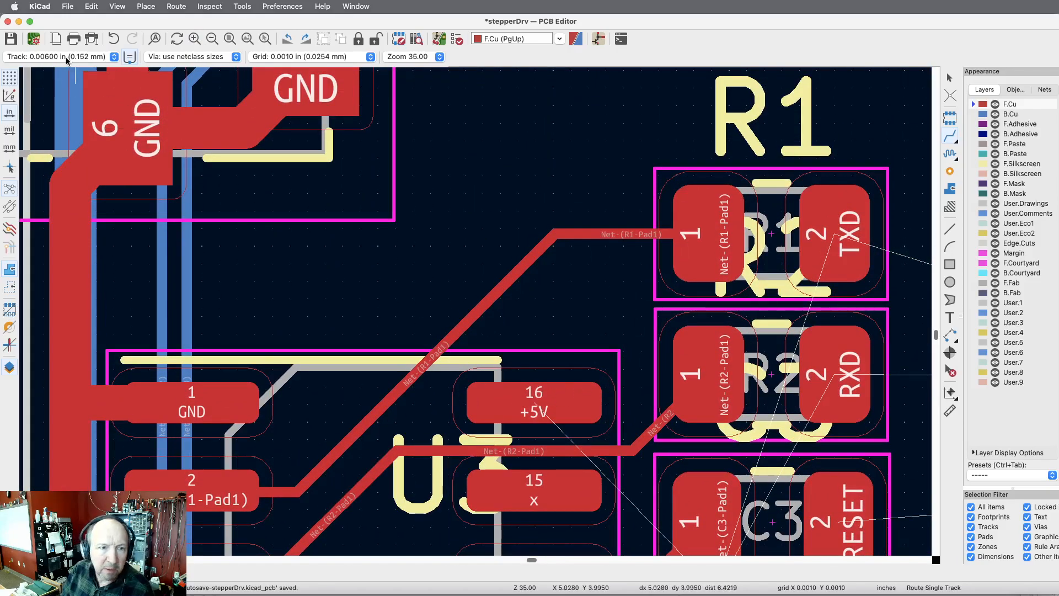
click(110, 57)
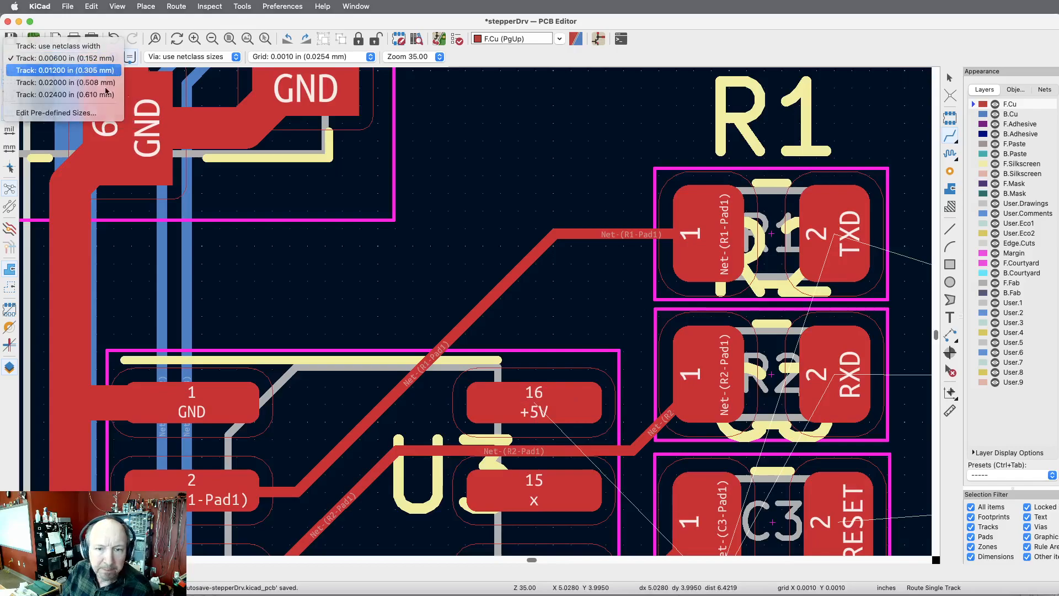
click(64, 70)
click(536, 401)
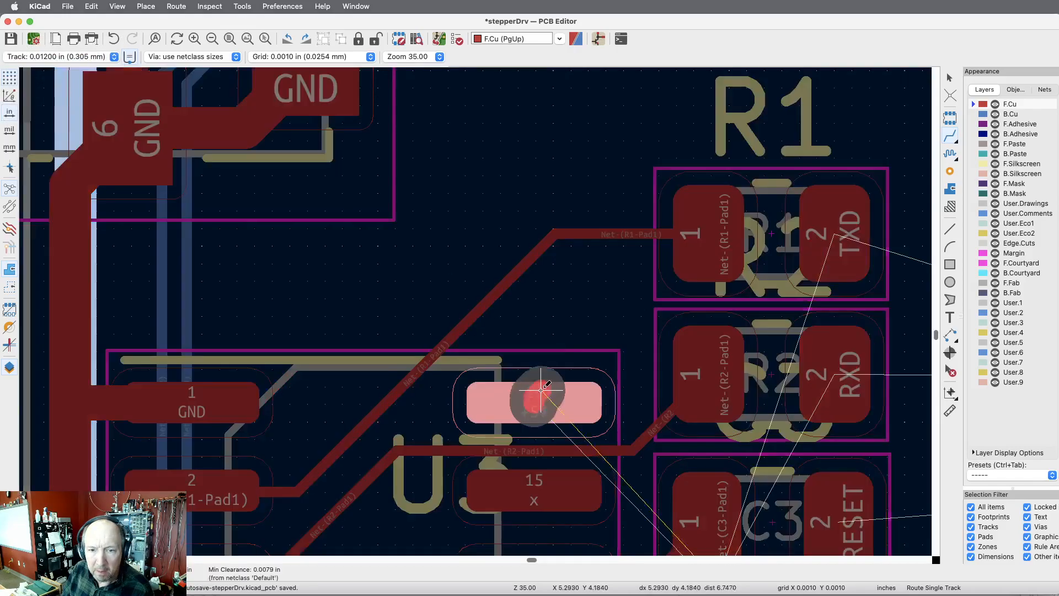
key(v)
click(561, 304)
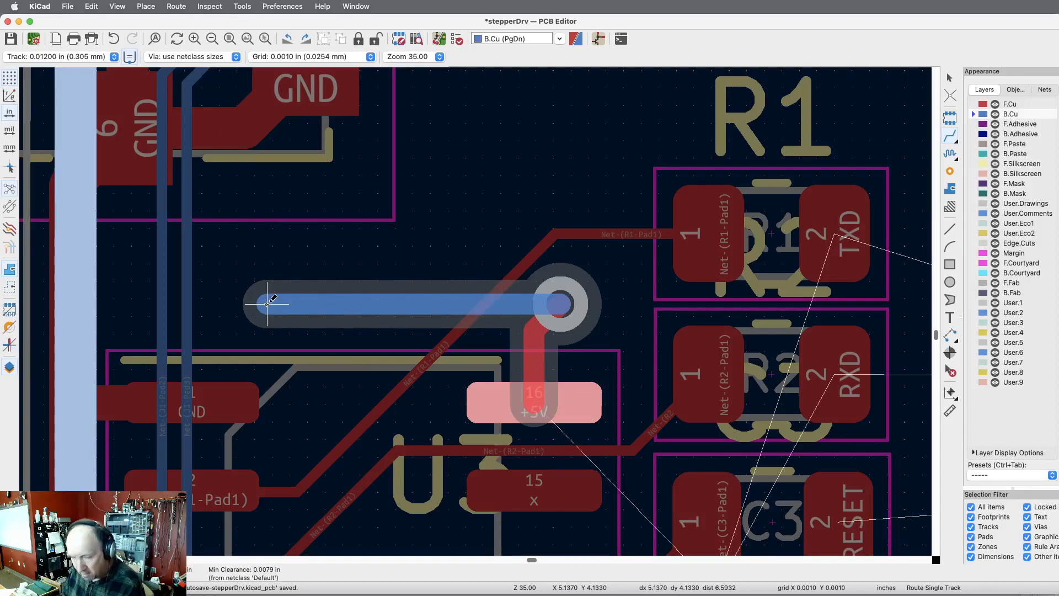
Step: Continue the +5V track on B.Cu horizontally beneath the R1 track, ending in a second via above U3 near pad 1
key(v)
click(267, 302)
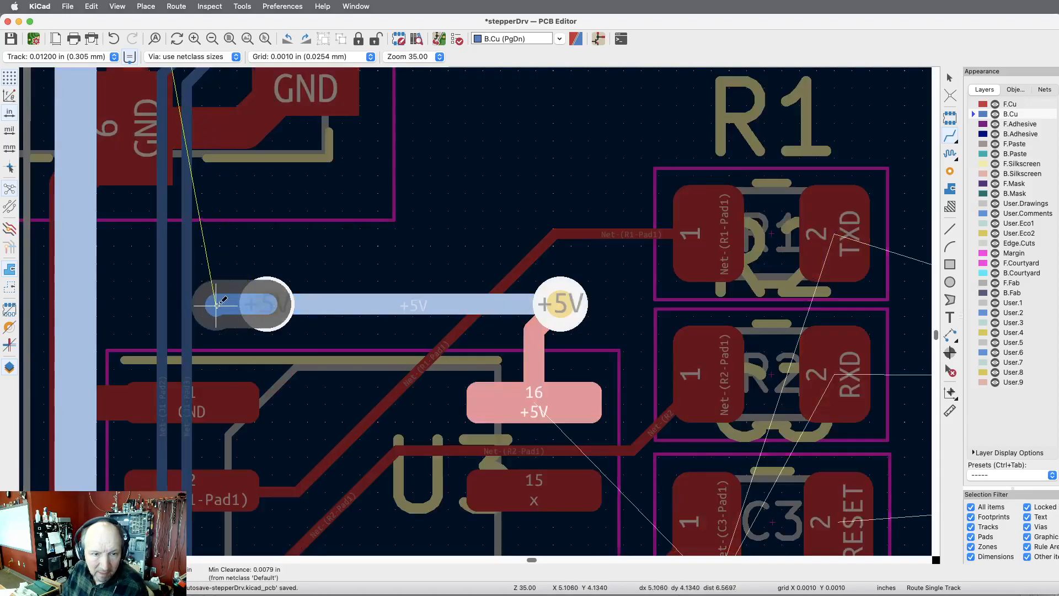
key(Escape)
click(978, 105)
click(264, 305)
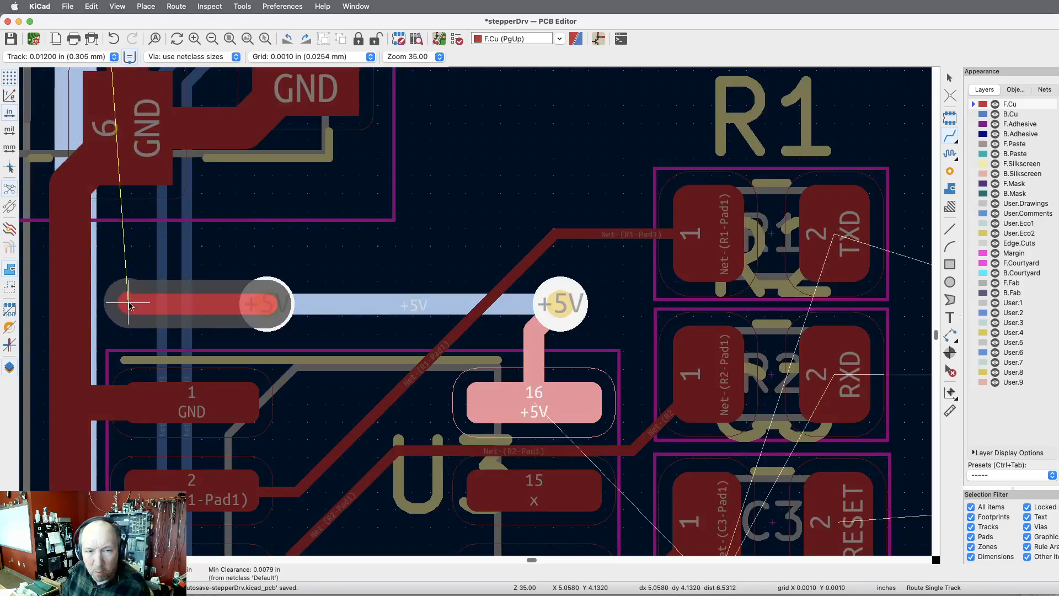
key(Escape)
scroll(414, 215, up, 5)
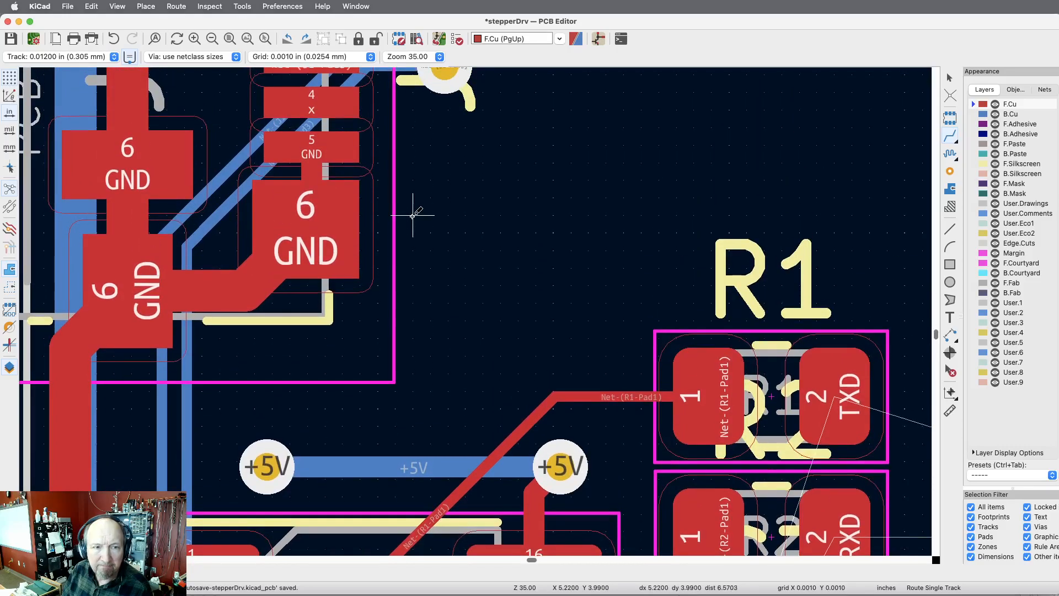
scroll(413, 215, up, 5)
scroll(413, 216, down, 12)
scroll(413, 215, down, 9)
scroll(413, 216, up, 4)
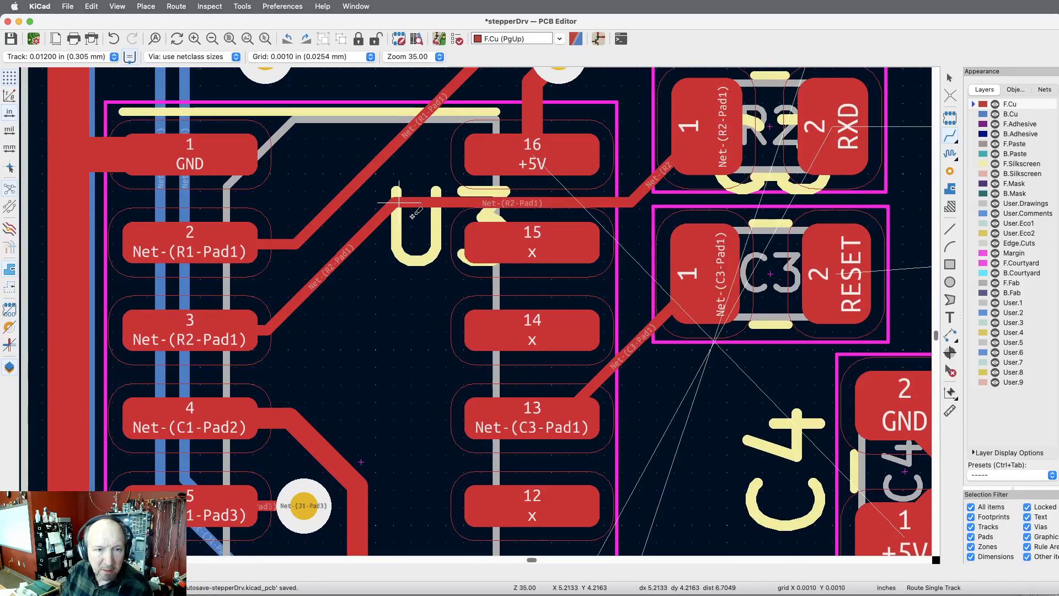
scroll(412, 216, up, 7)
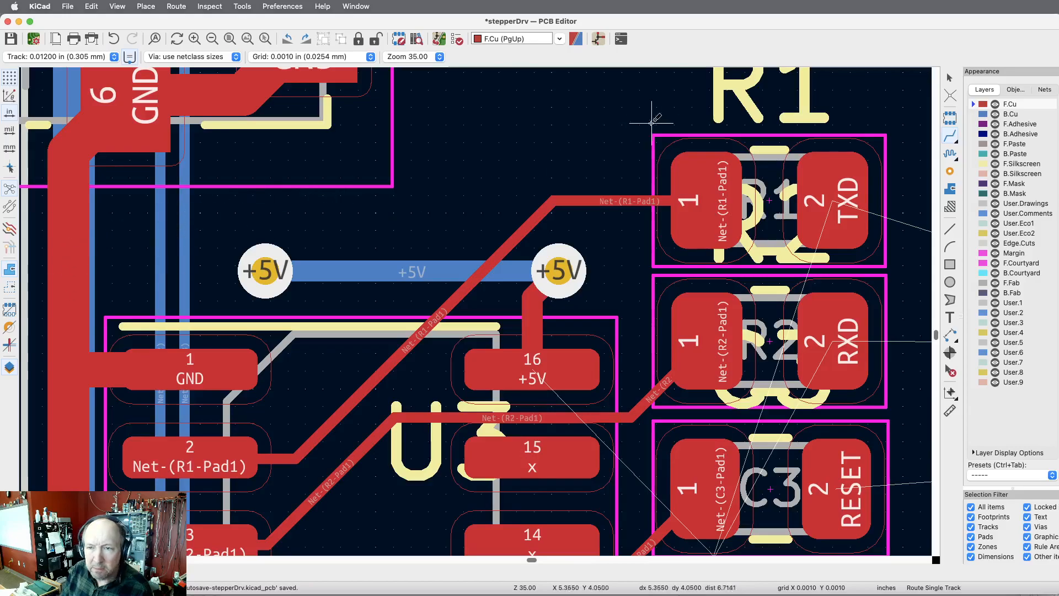
click(971, 114)
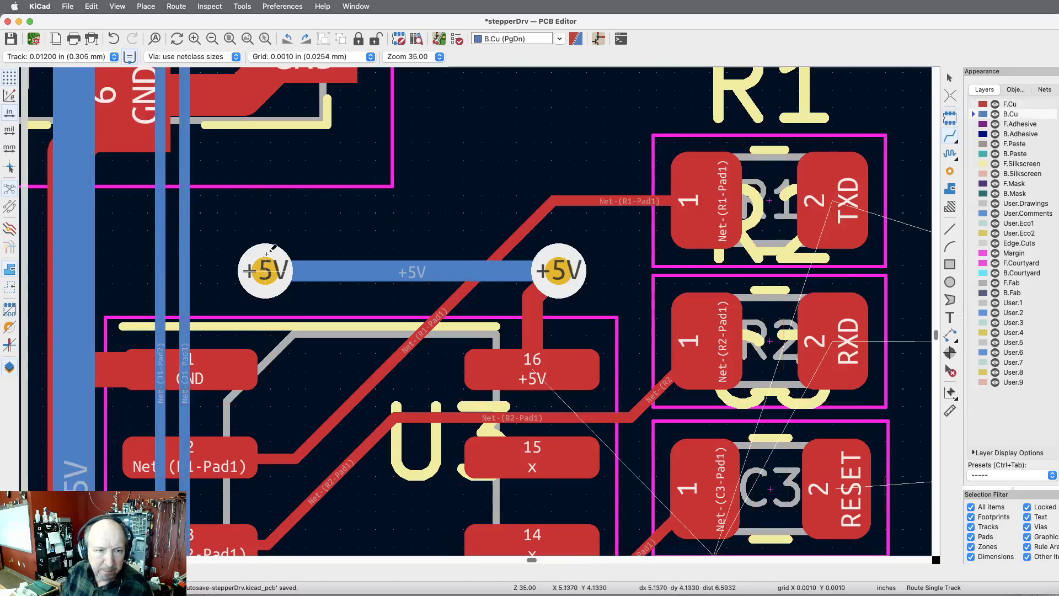
click(73, 250)
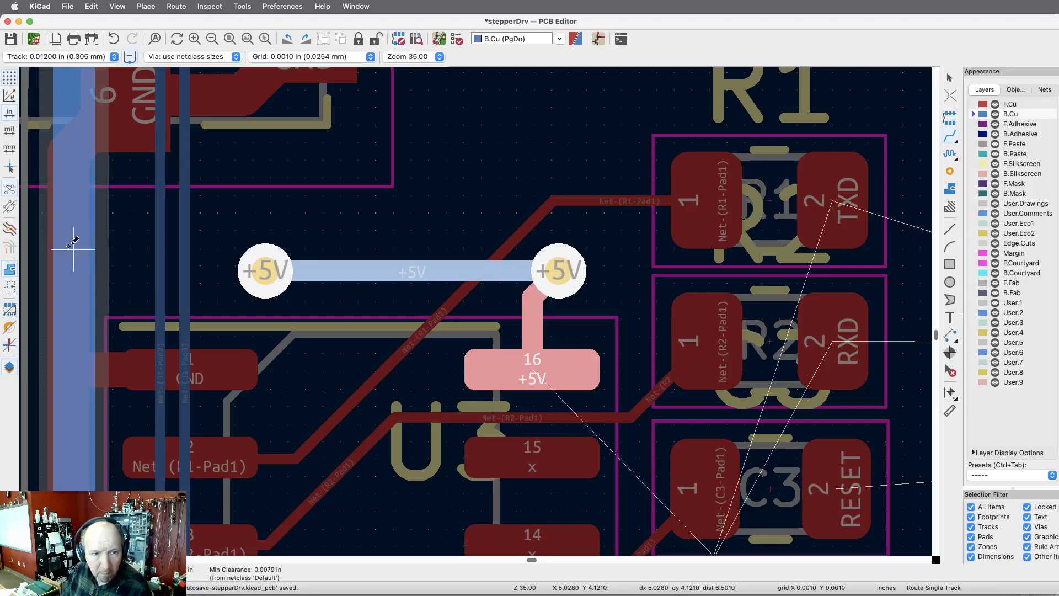
key(Escape)
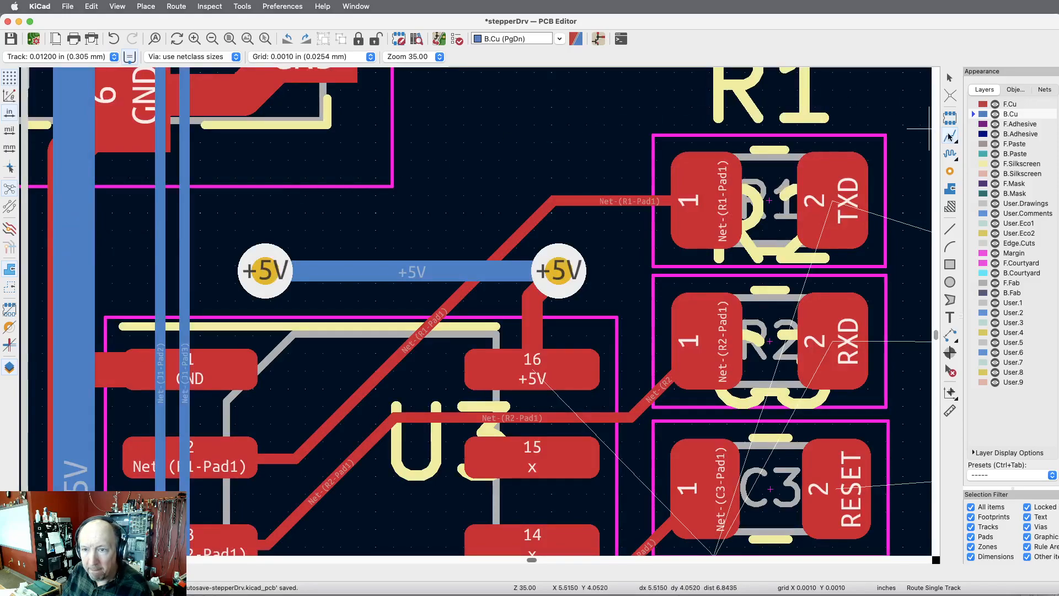
Step: Examine the B.Cu J1 data tracks between the new +5V vias and the wide +5V track for a crossing route
scroll(304, 197, up, 4)
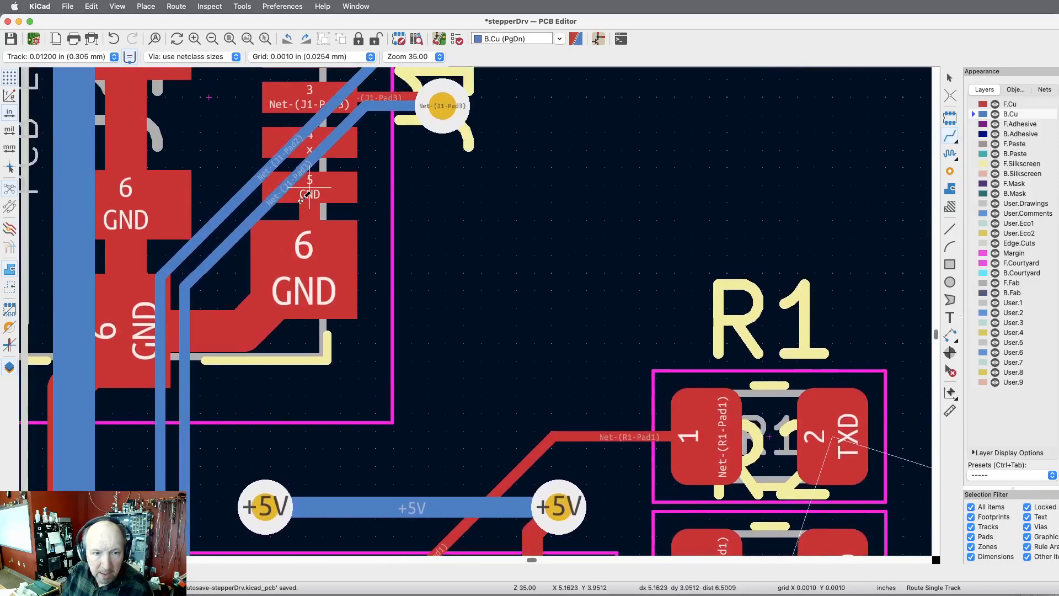
scroll(301, 200, down, 4)
scroll(300, 201, down, 7)
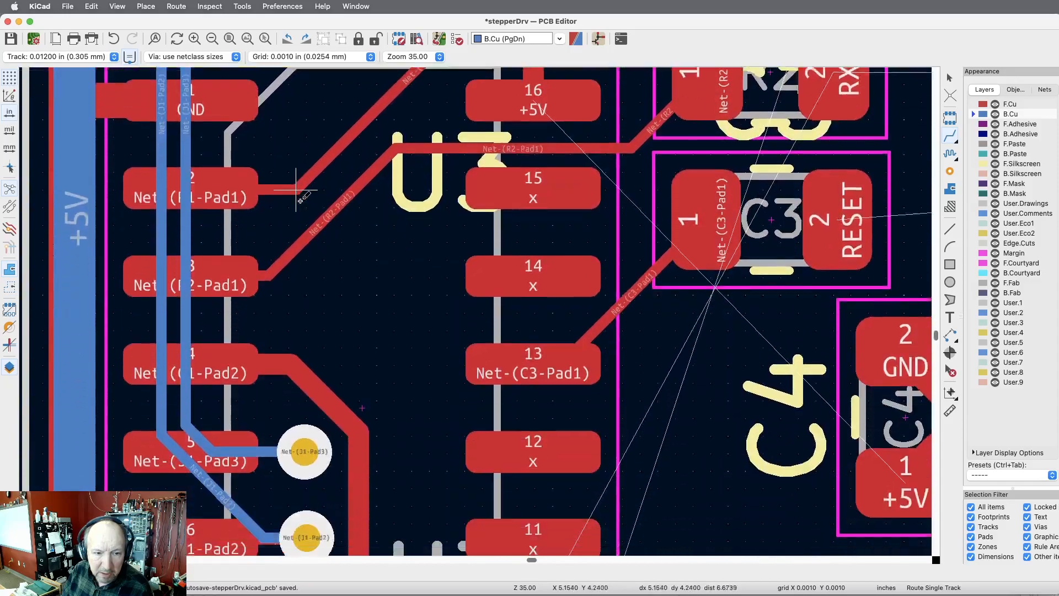
scroll(341, 314, up, 10)
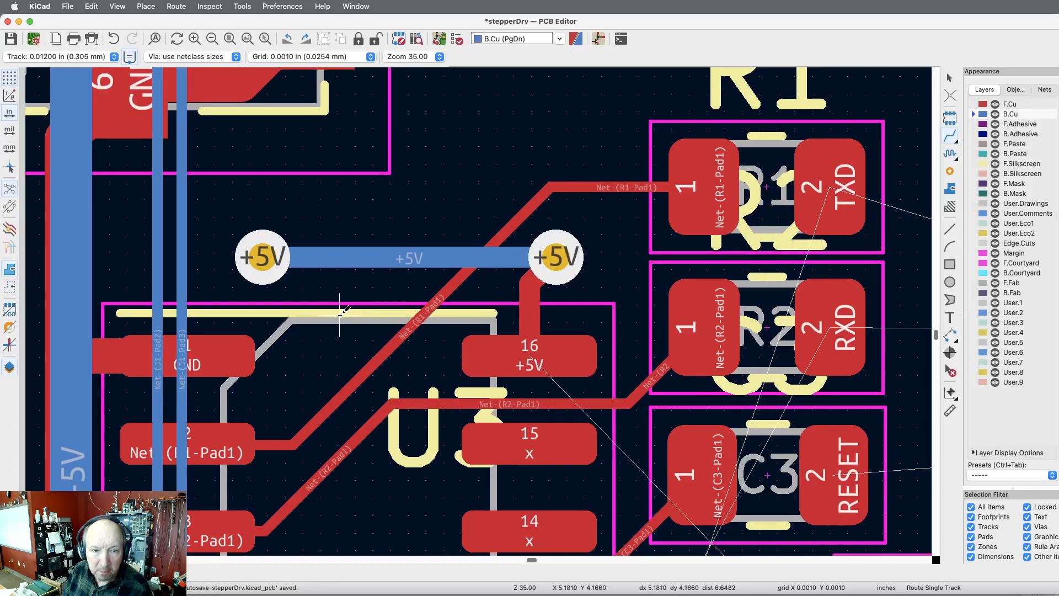
scroll(341, 313, up, 10)
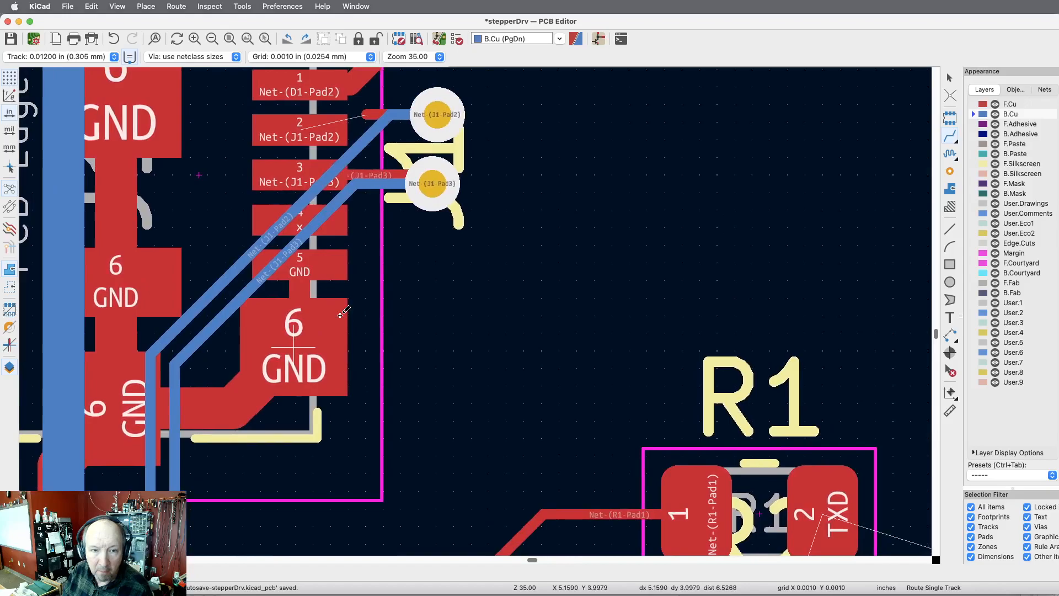
scroll(340, 313, down, 15)
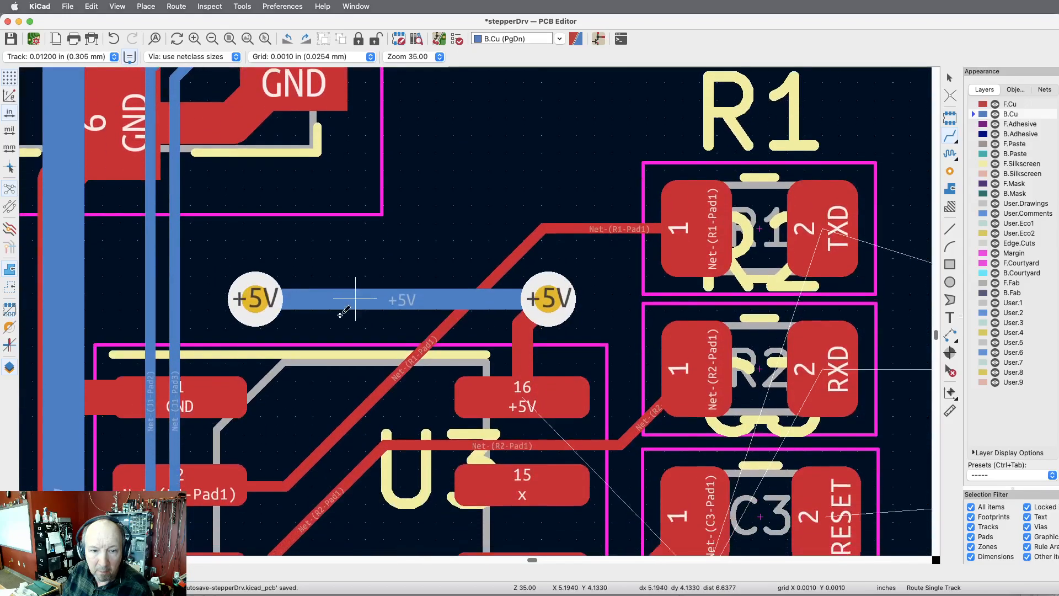
scroll(341, 314, down, 3)
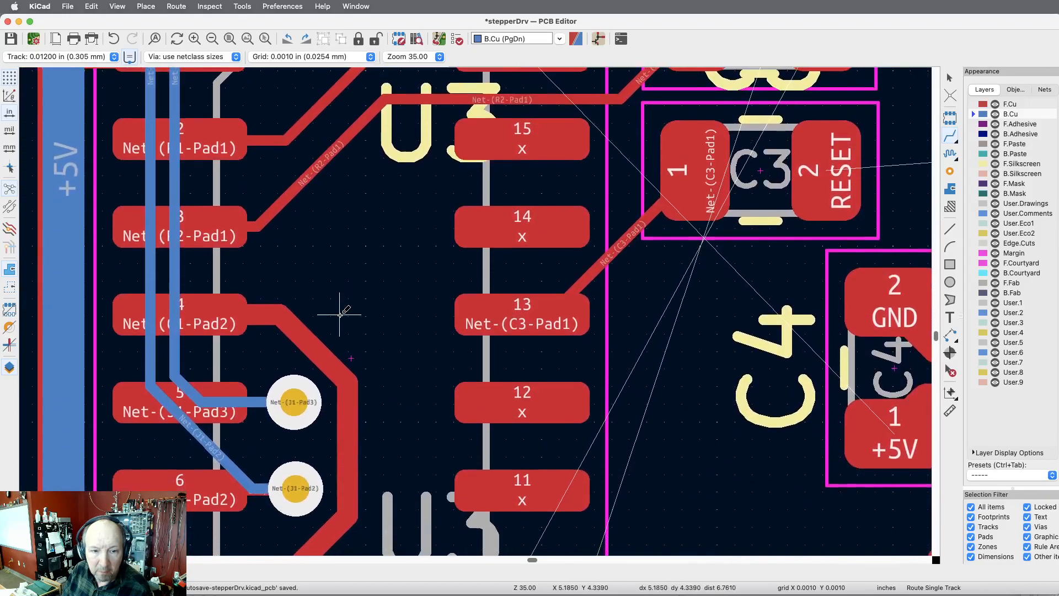
scroll(340, 314, up, 8)
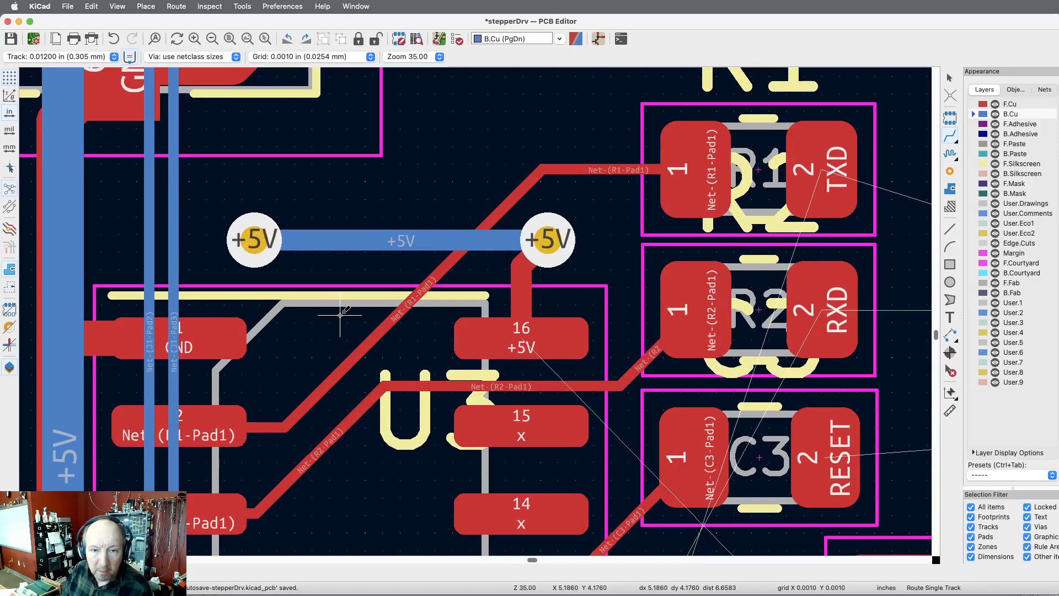
scroll(340, 313, down, 9)
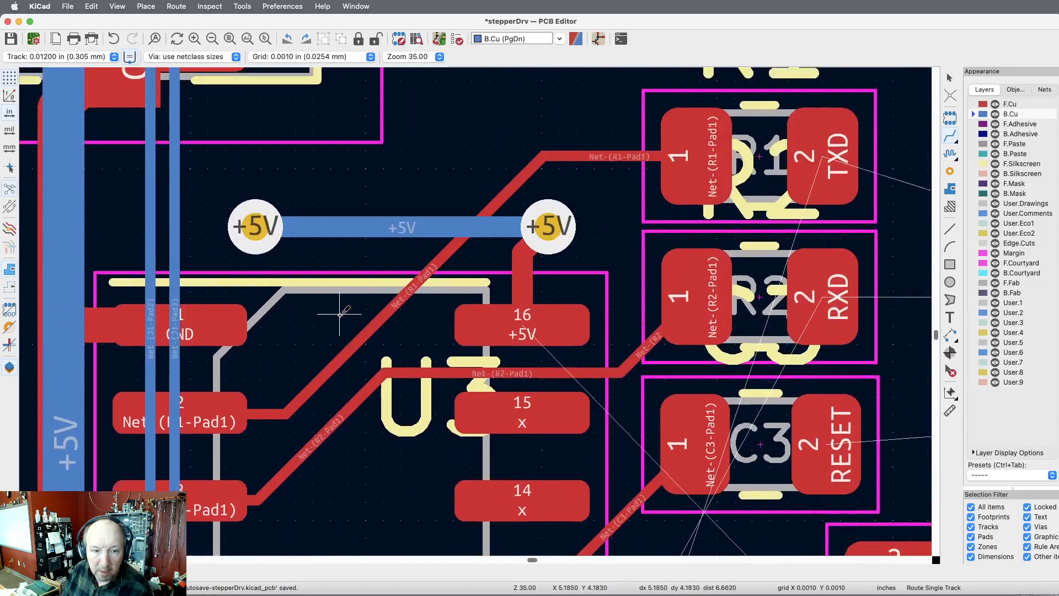
scroll(340, 314, up, 7)
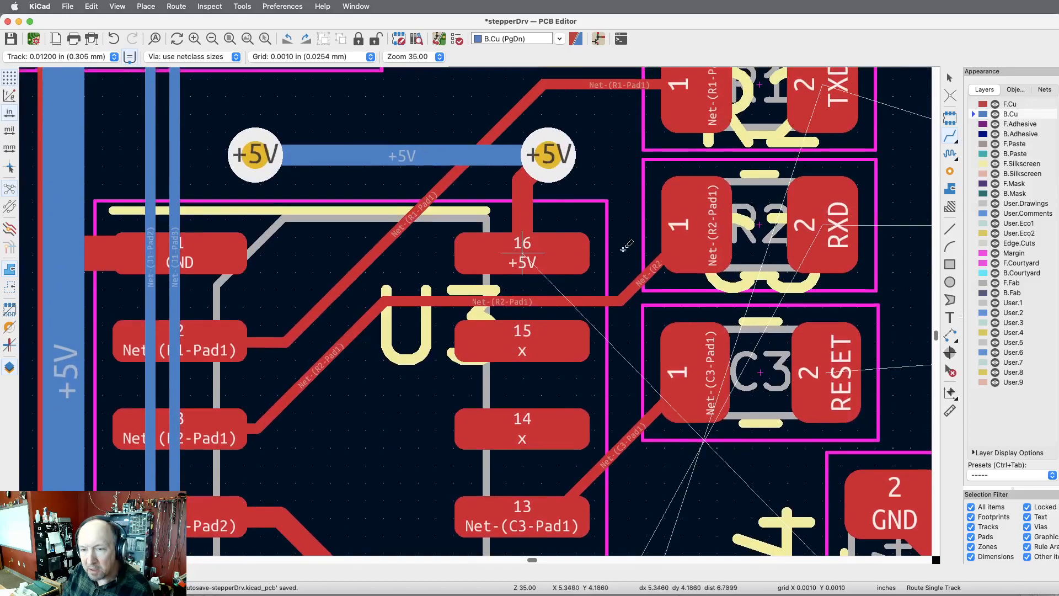
Step: Delete the old track segments and both vias beside J1 pads 2 and 3, including the diagonal B.Cu piece of the pad 3 net
click(950, 373)
scroll(434, 355, up, 12)
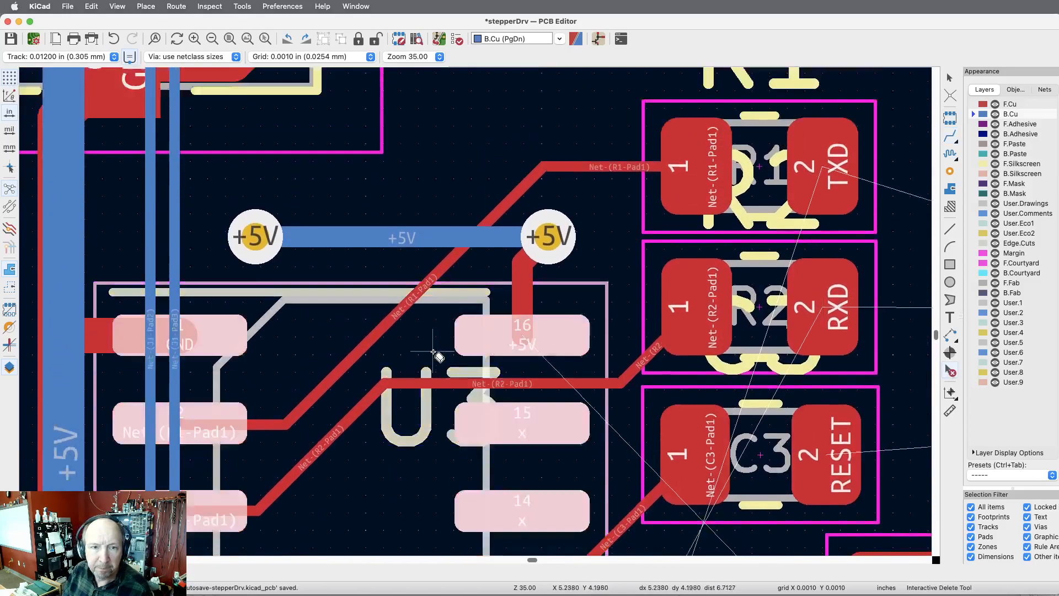
scroll(440, 357, up, 3)
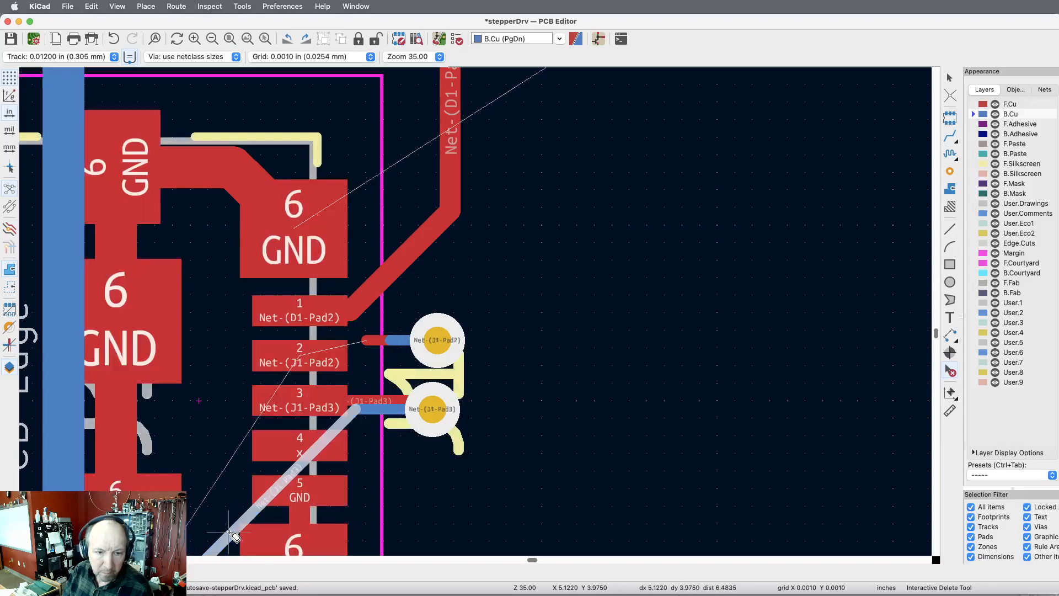
click(234, 514)
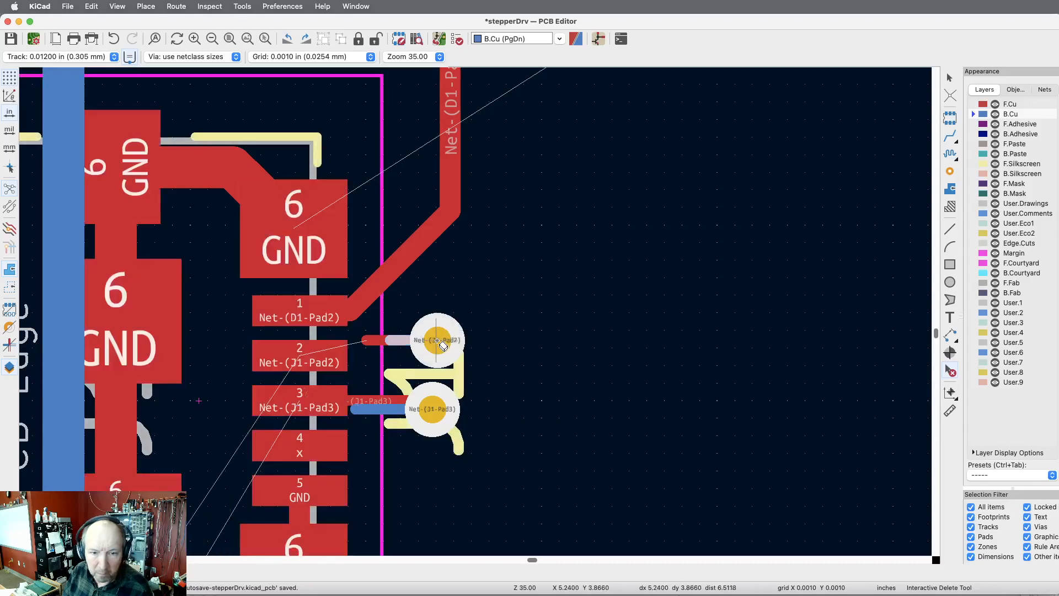
click(439, 343)
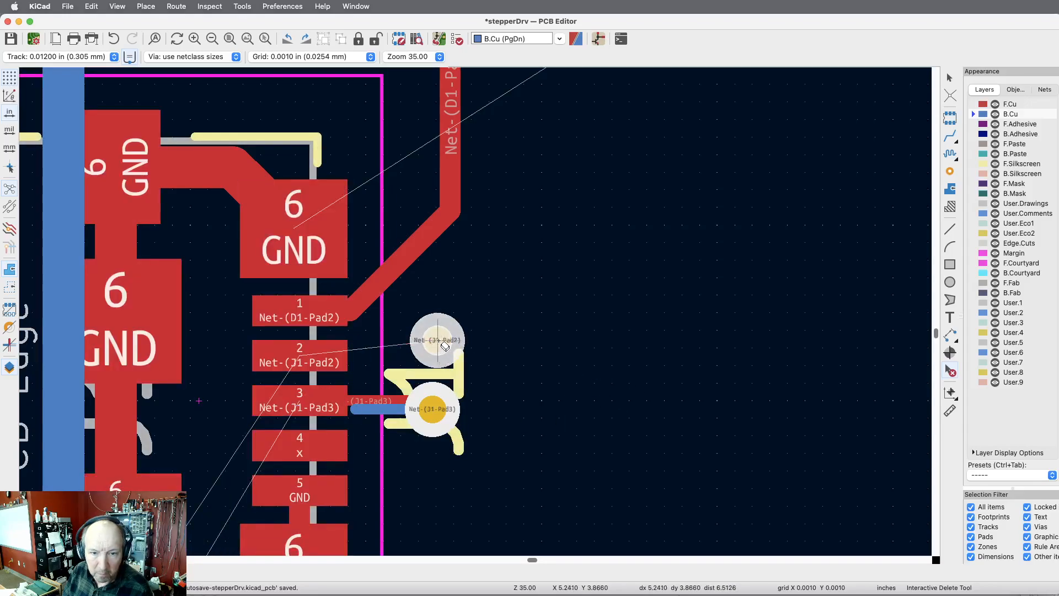
click(445, 346)
click(443, 413)
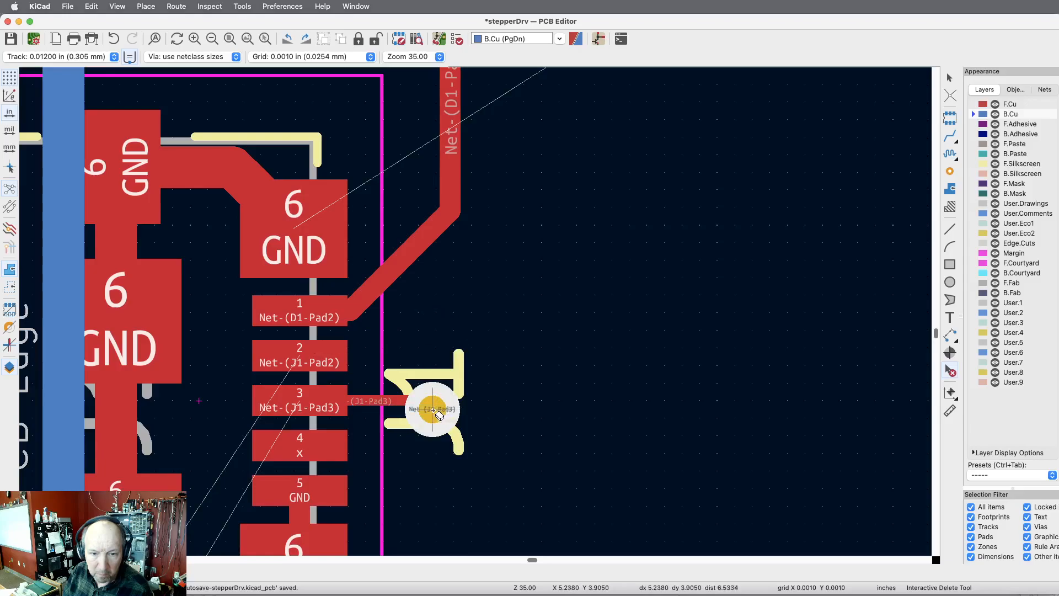
click(437, 413)
click(399, 401)
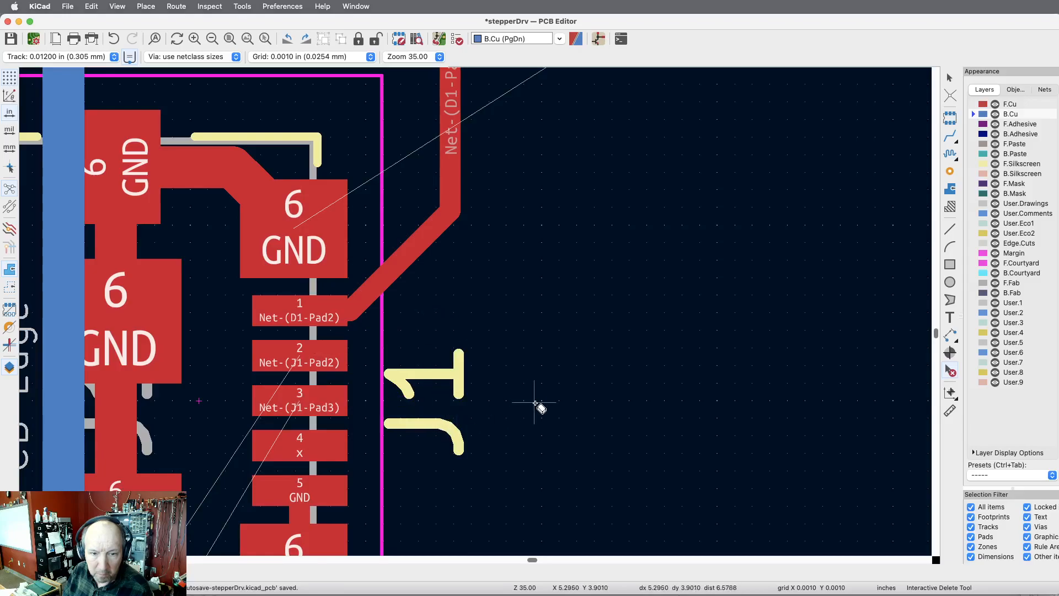
Step: Set the routing track width to 0.006 in
scroll(531, 404, down, 5)
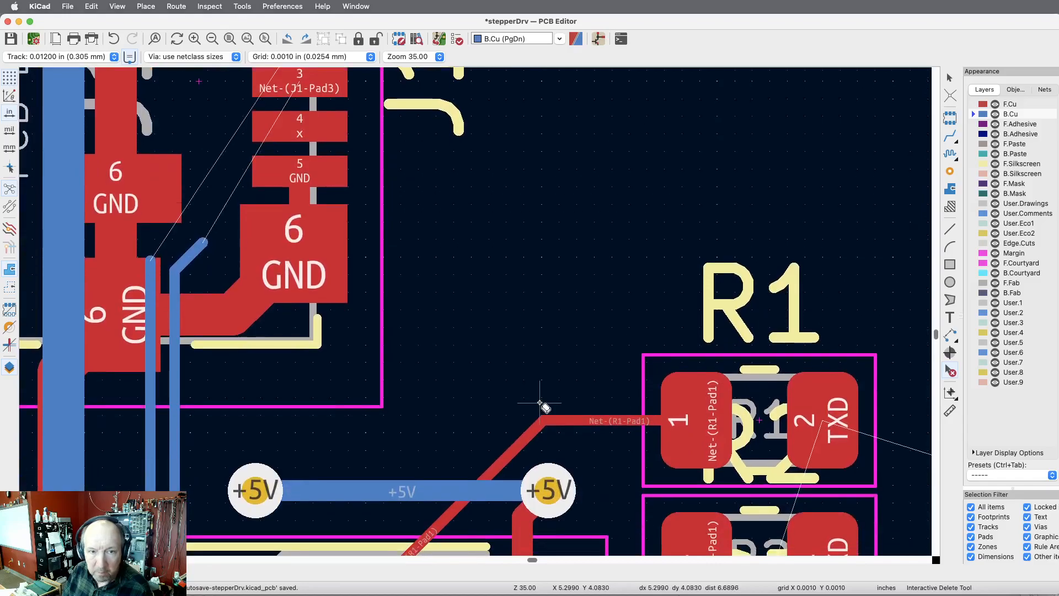
scroll(541, 400, up, 2)
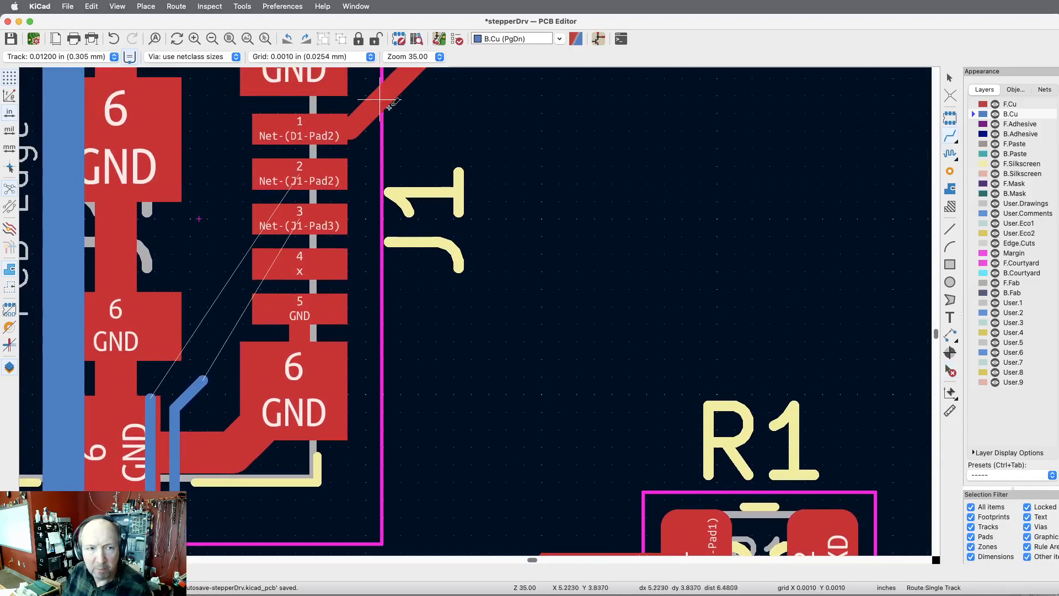
click(113, 57)
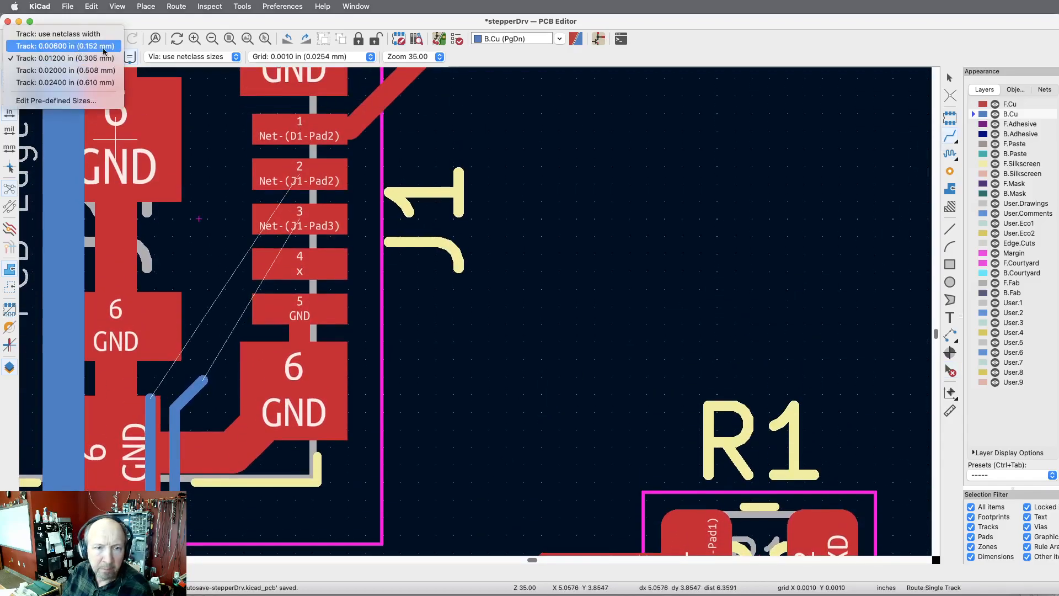
click(65, 46)
Step: Delete the +5V link above U3, removing both vias, the B.Cu track between them and the F.Cu track from pad 16
scroll(471, 196, down, 4)
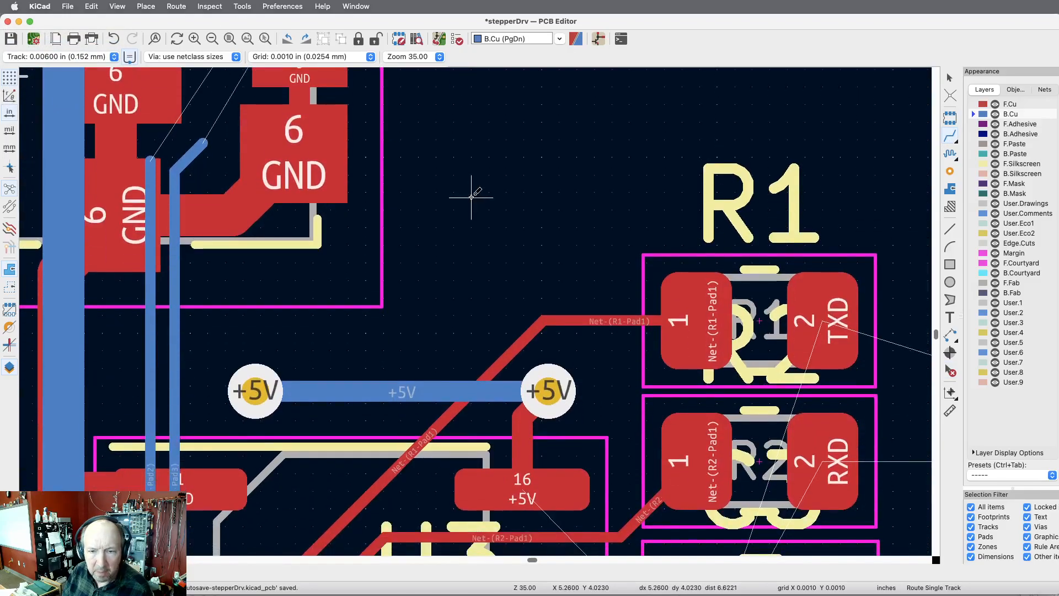
click(950, 371)
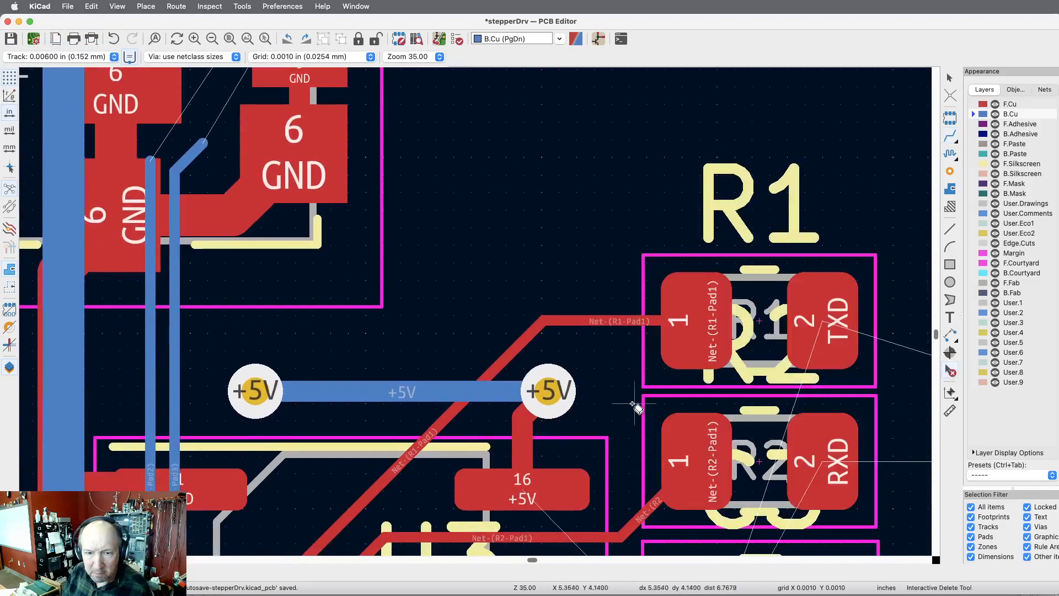
click(255, 392)
click(287, 393)
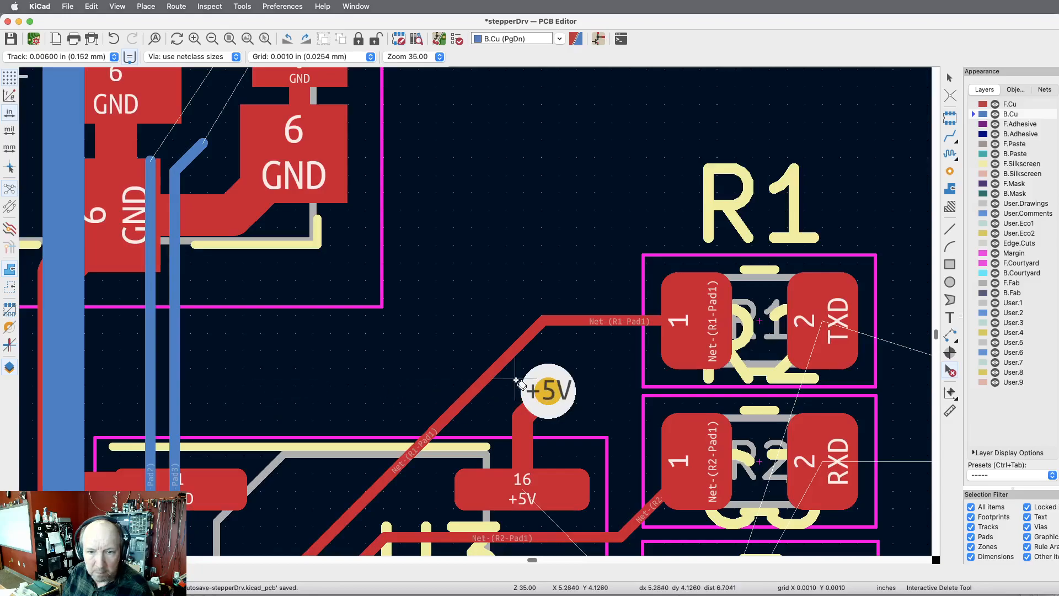
click(546, 393)
click(524, 426)
Step: Route the J1 pad 3 net on F.Cu from the pad down past J1's GND pad to a new via just above U3
scroll(520, 236, up, 10)
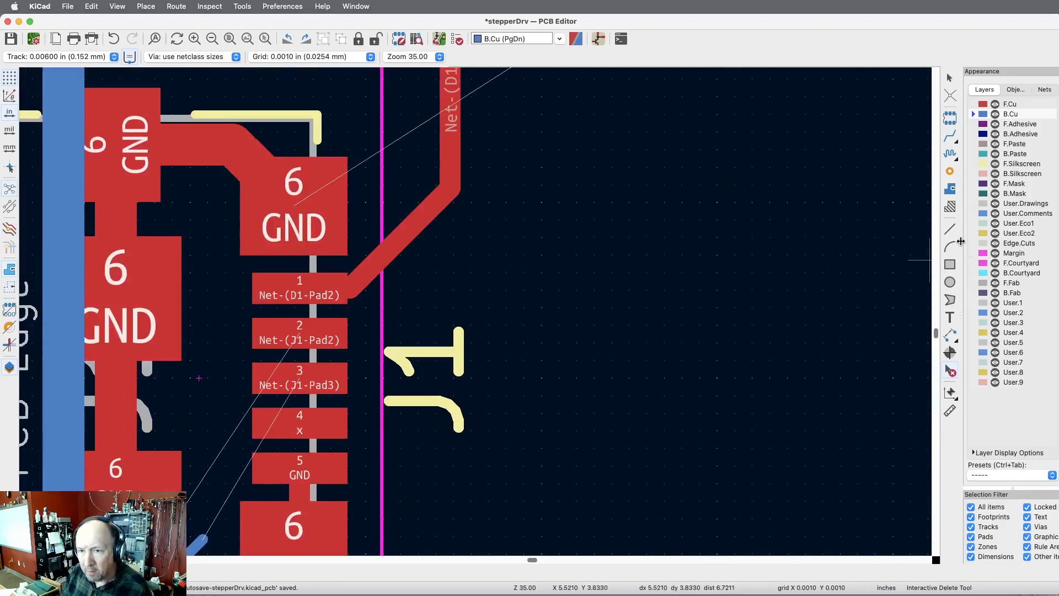
click(950, 138)
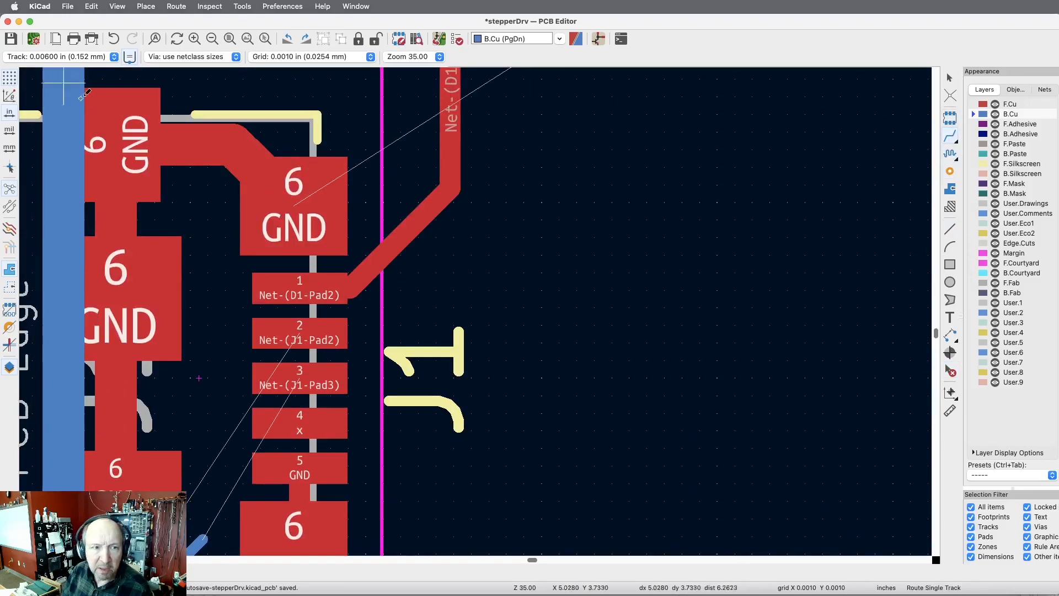
click(299, 381)
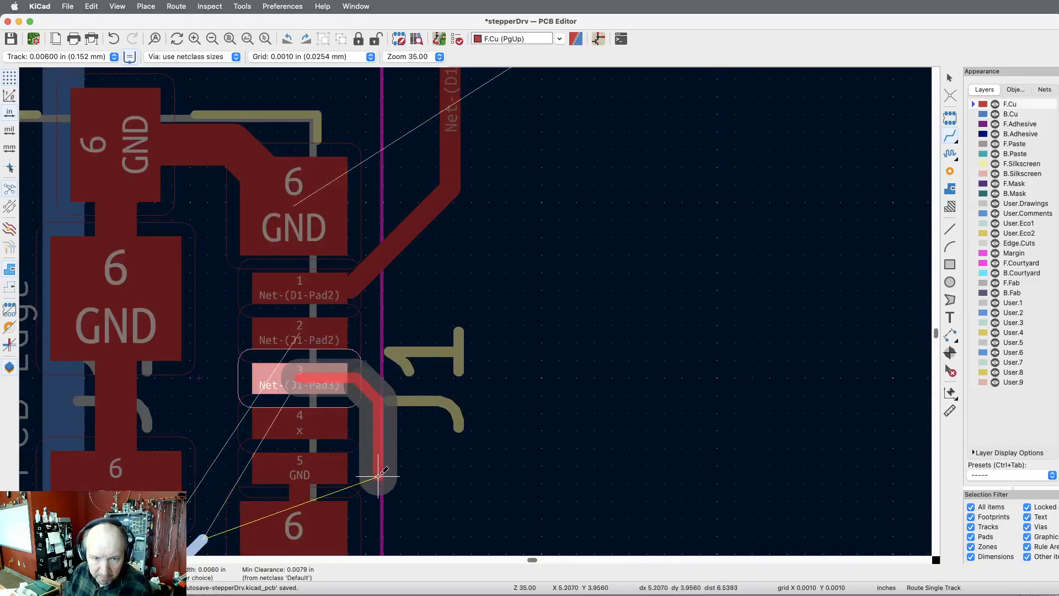
scroll(378, 473, down, 5)
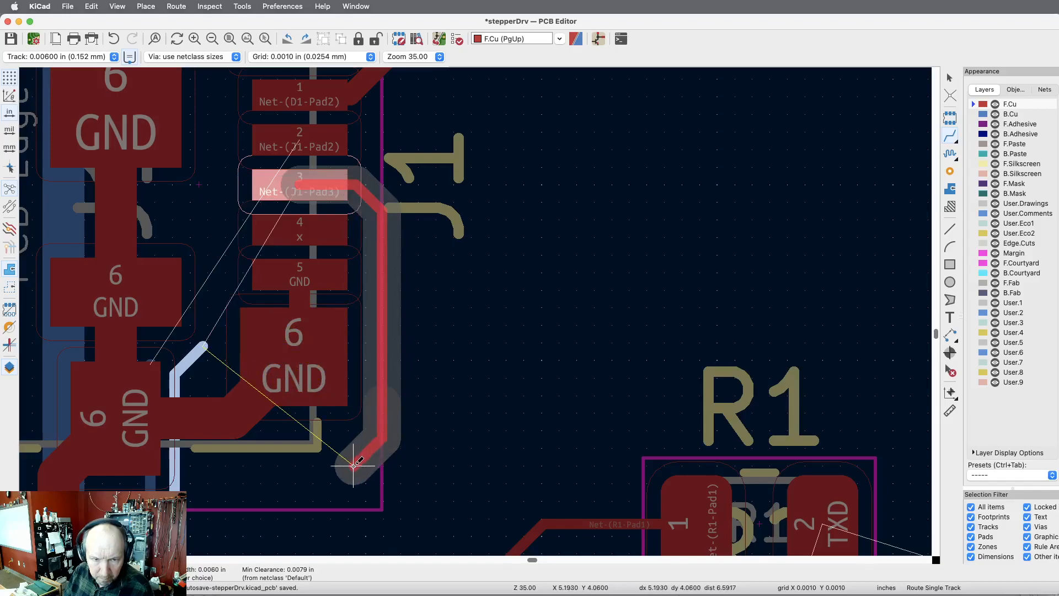
scroll(338, 473, down, 3)
scroll(339, 469, down, 4)
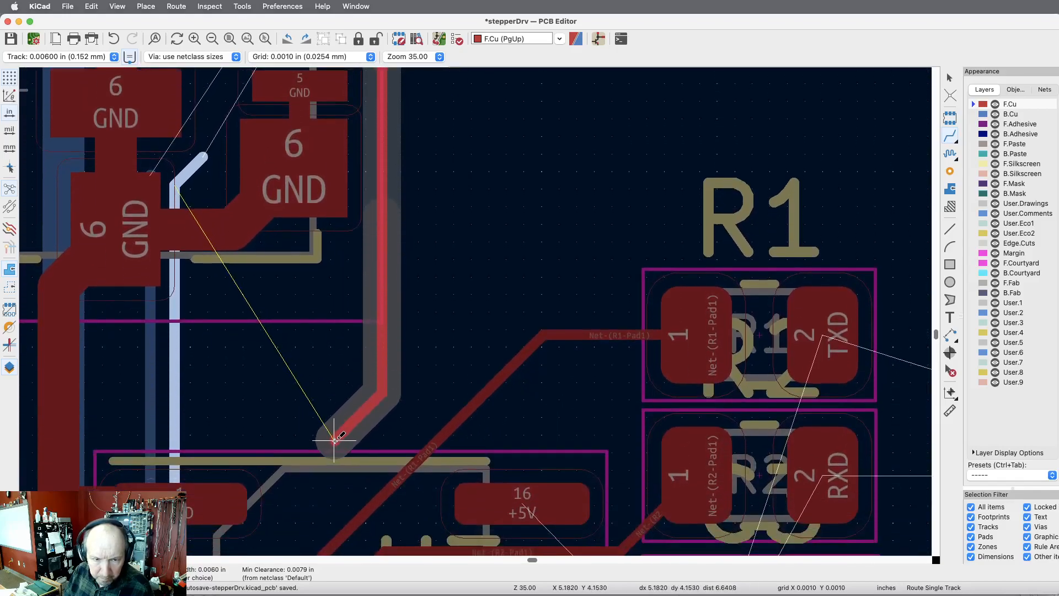
scroll(334, 427, down, 5)
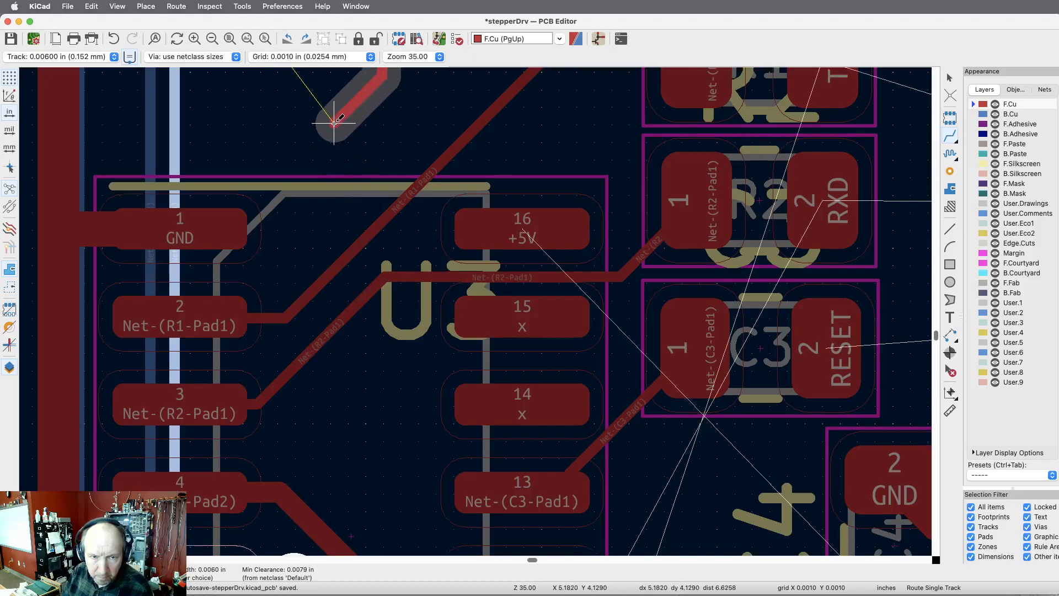
key(v)
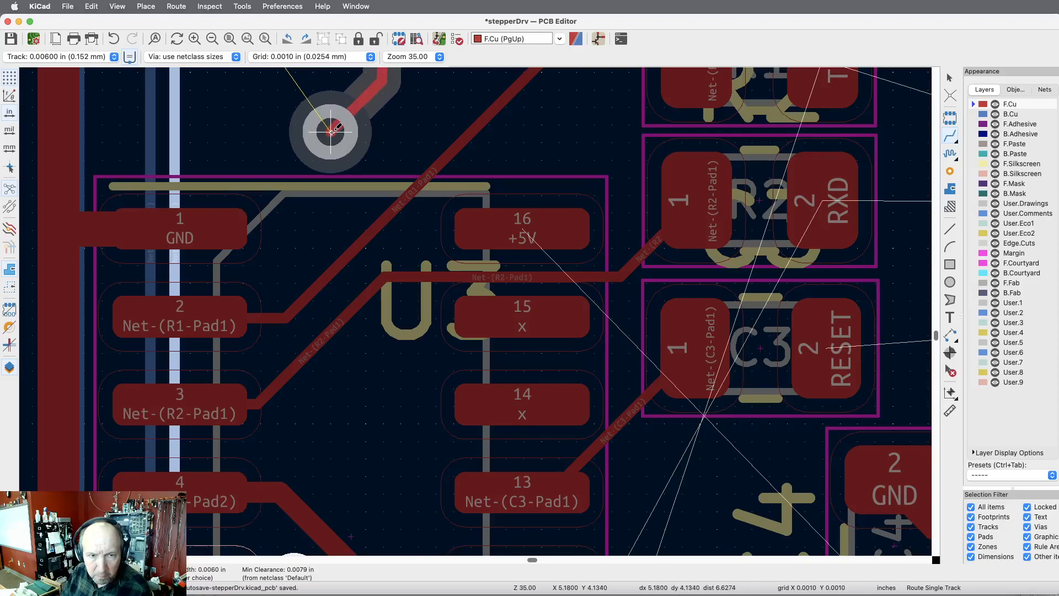
click(331, 132)
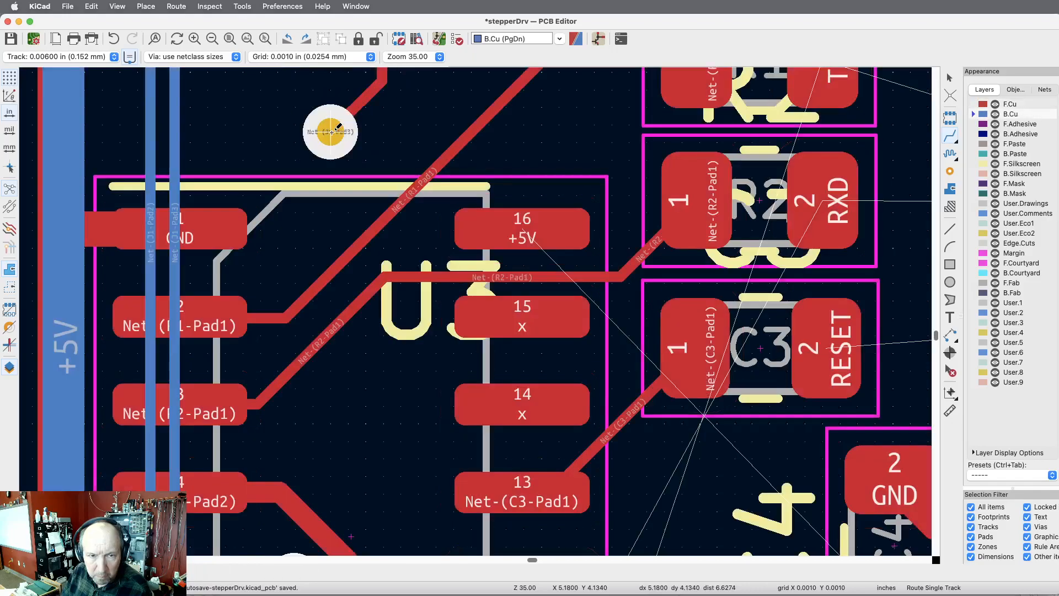
Step: Route the J1 pad 2 net on F.Cu parallel to the pad 3 track, ending in a via beside the pad 3 via above U3
scroll(445, 201, up, 10)
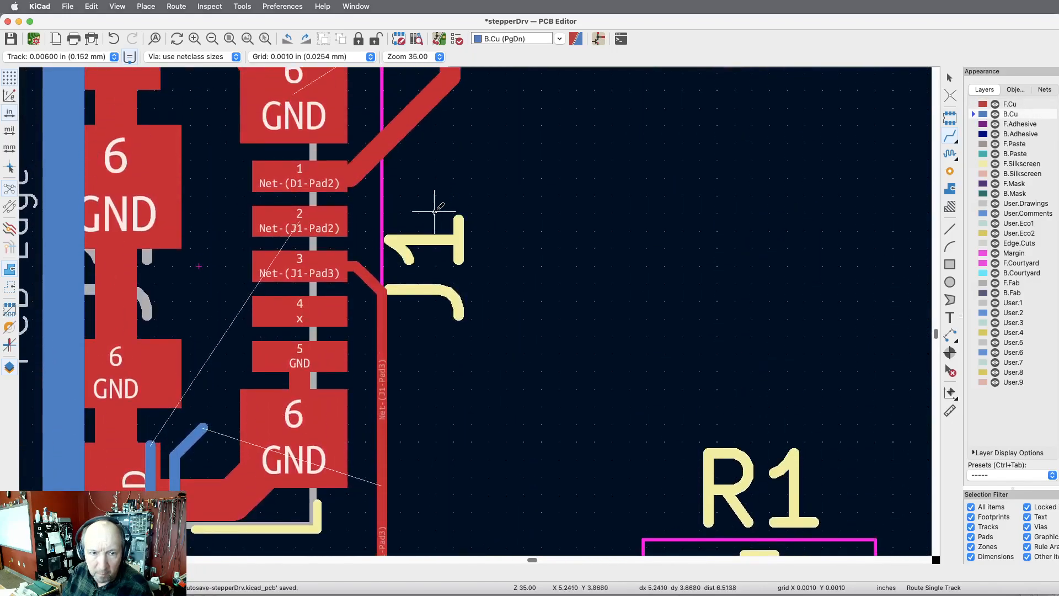
click(299, 221)
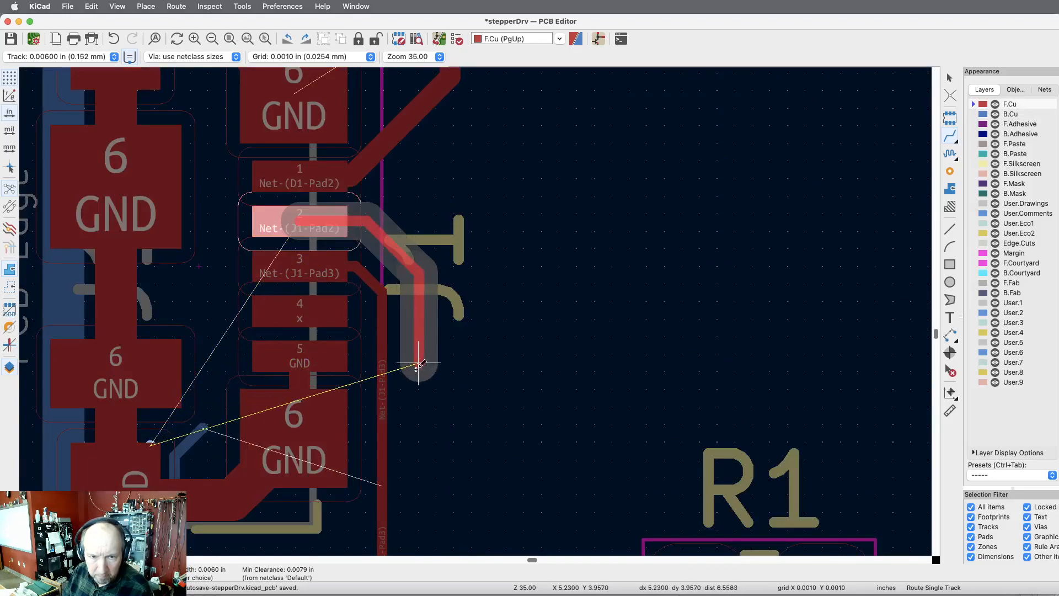
scroll(414, 419, down, 10)
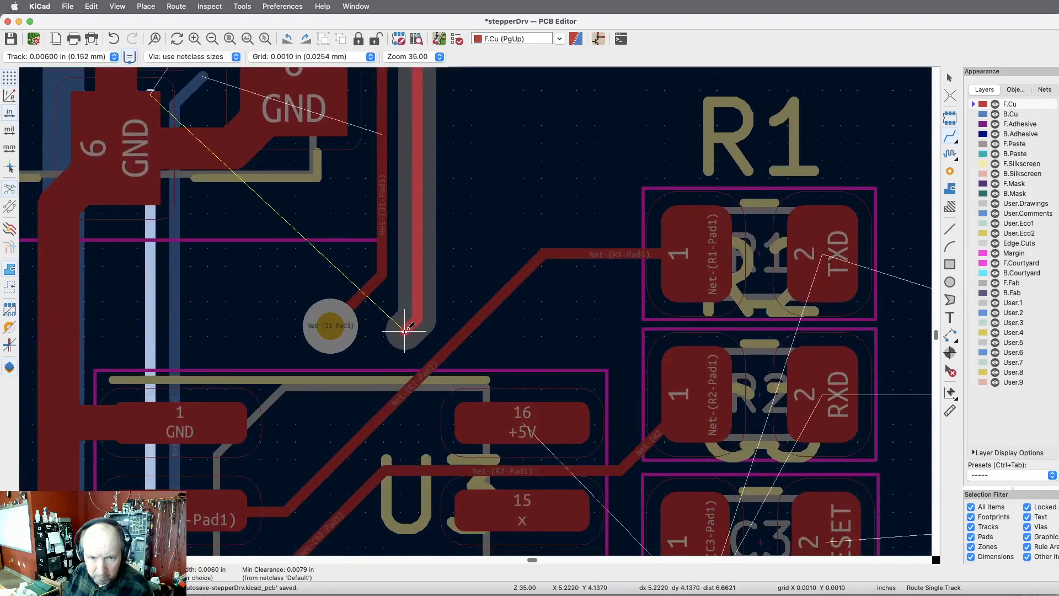
key(v)
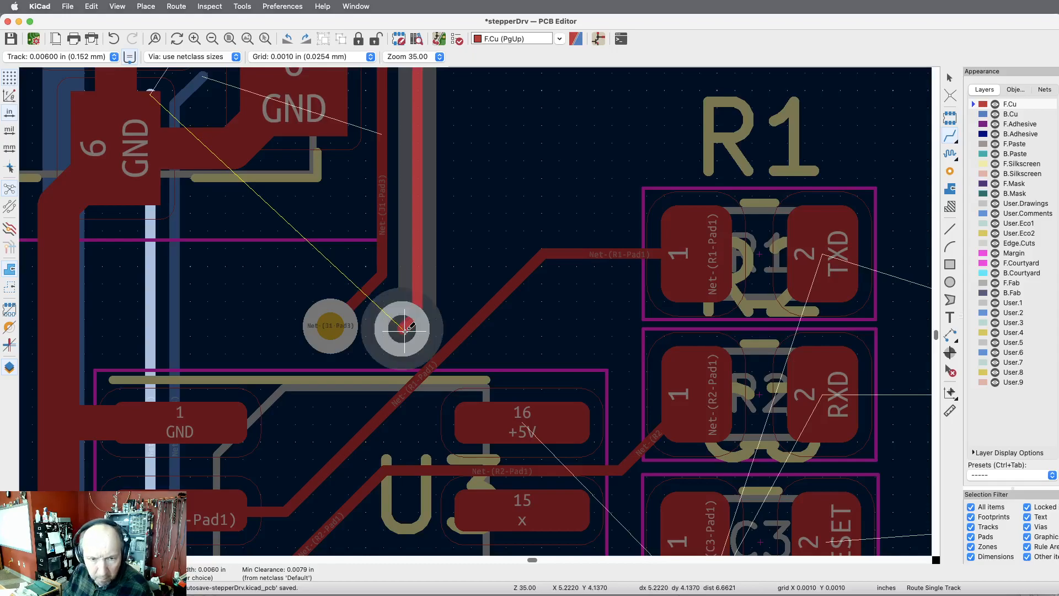
click(404, 331)
key(Escape)
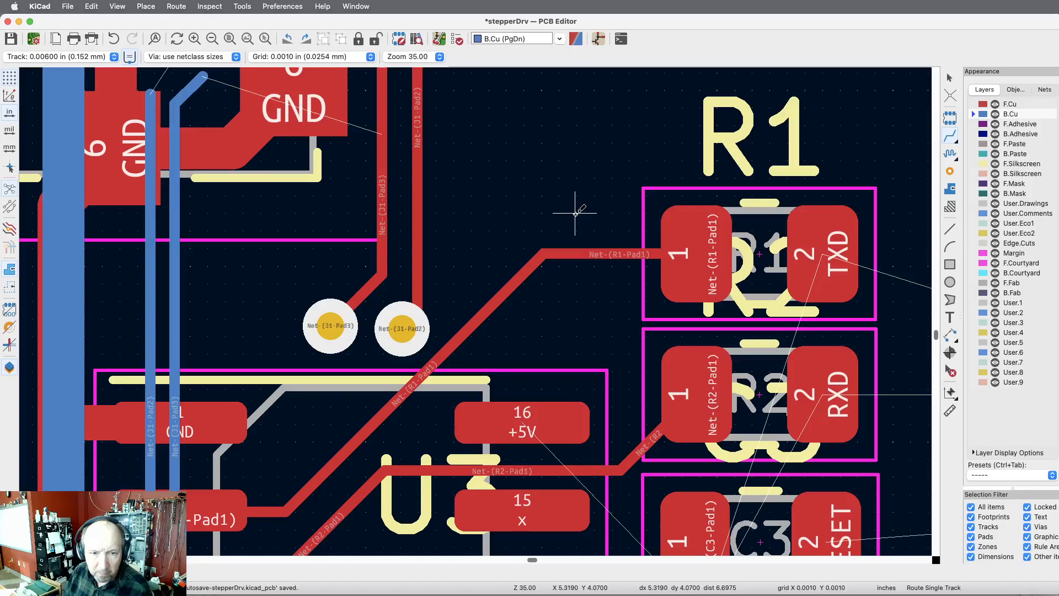
Step: Delete the old vertical B.Cu tracks of the J1 pad 2 and pad 3 nets and the diagonal stub at their upper end
scroll(569, 222, left, 5)
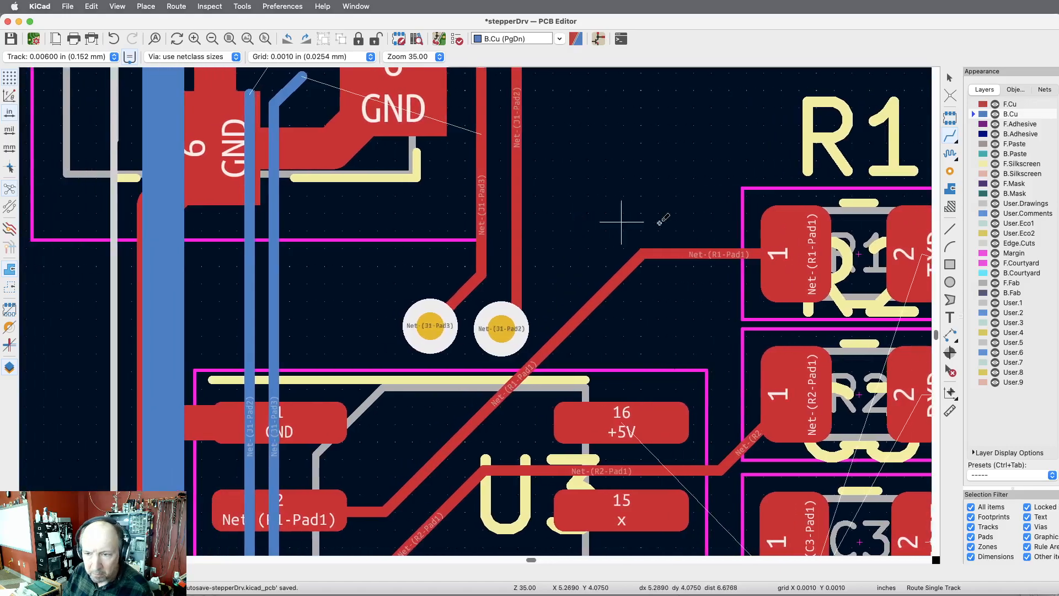
click(951, 372)
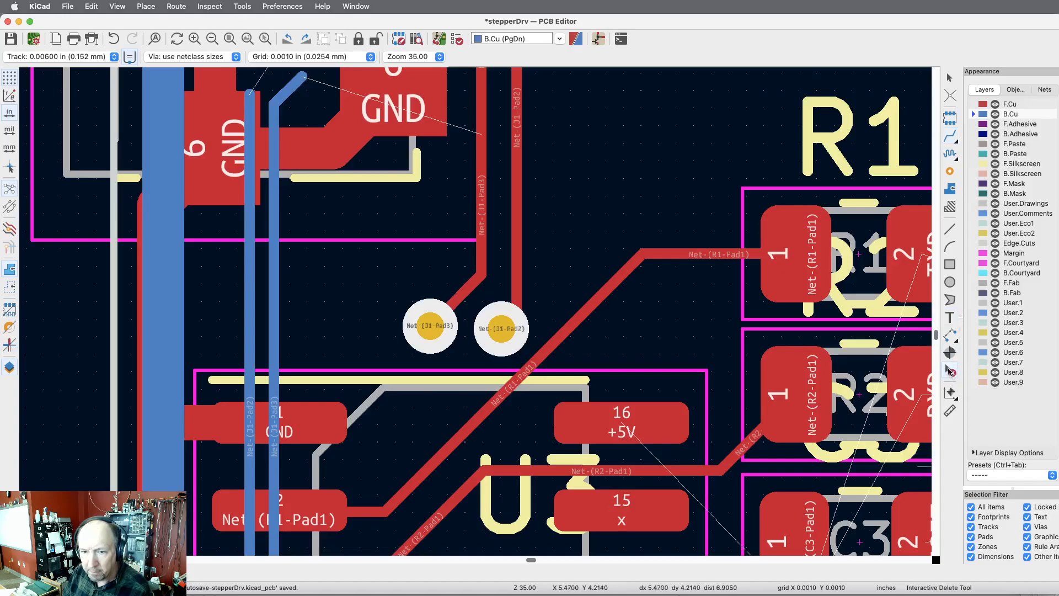
click(288, 90)
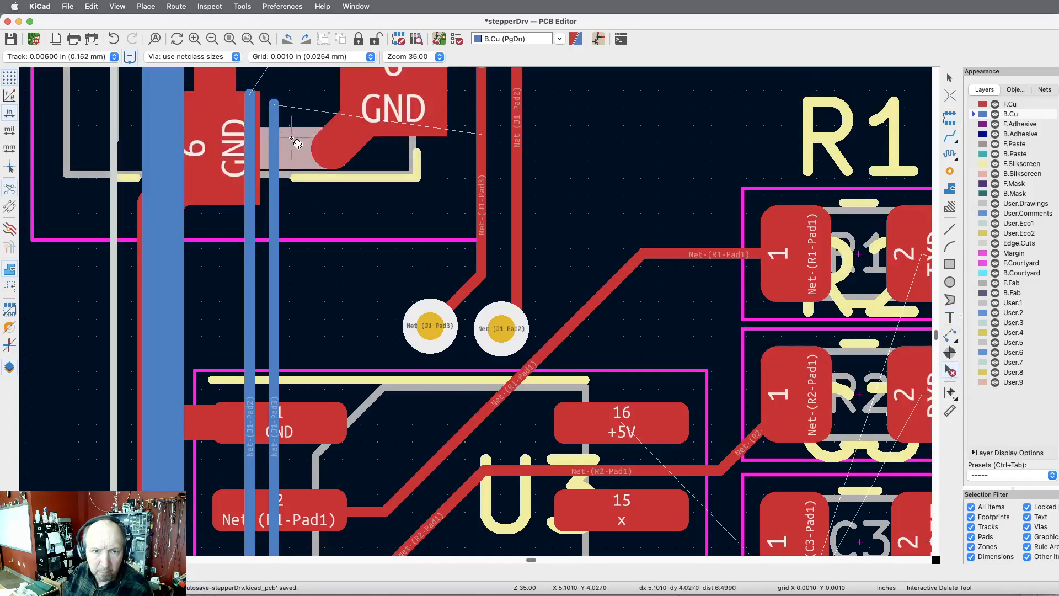
click(273, 276)
click(262, 278)
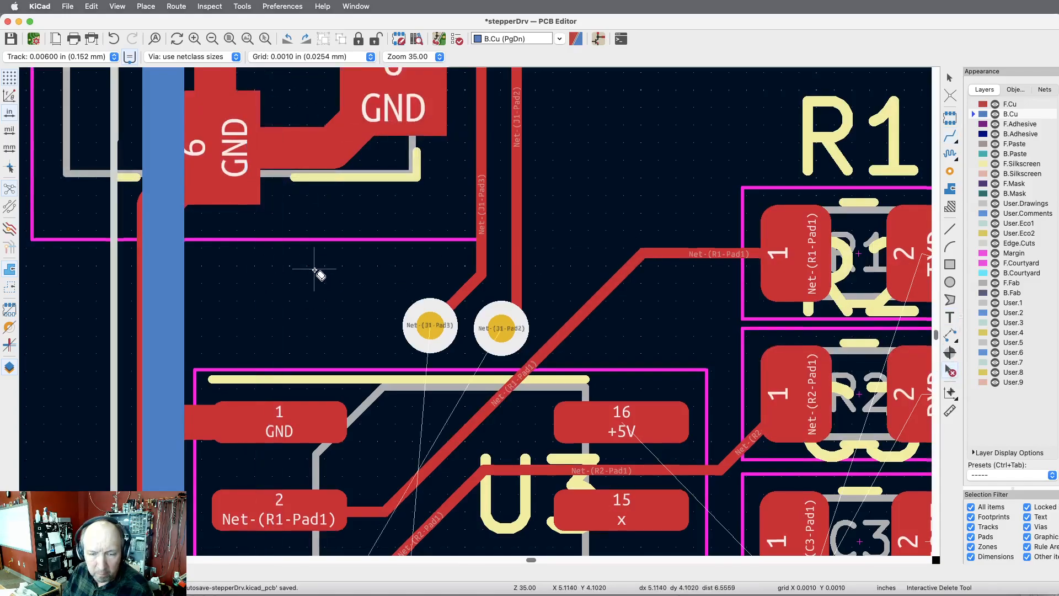
scroll(317, 272, down, 2)
scroll(315, 271, up, 2)
key(Escape)
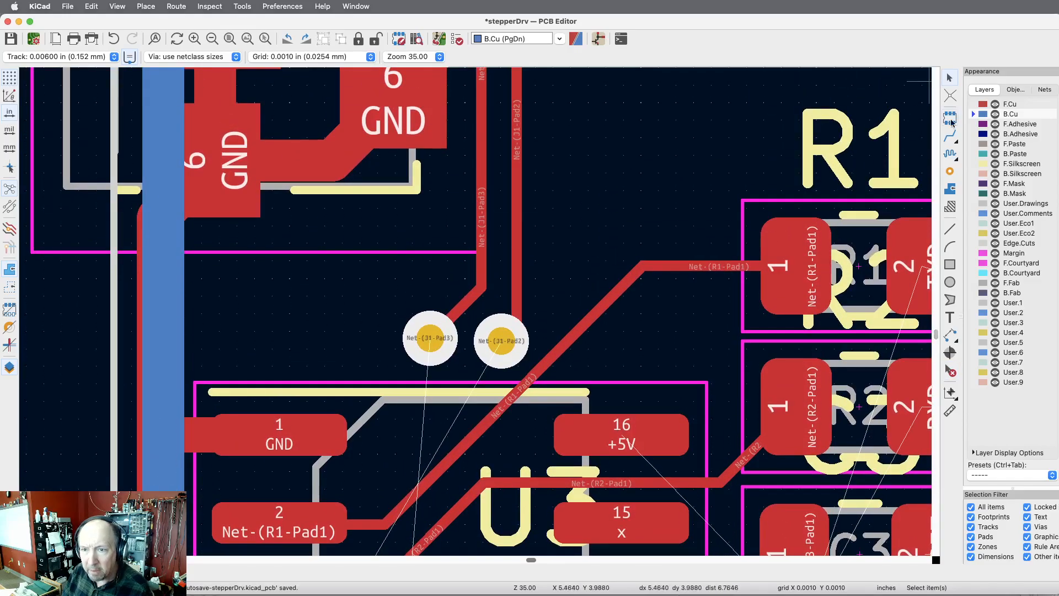
Step: Route a 0.020 in +5V track from U3 pad 16 on F.Cu to a via above it, continuing on B.Cu to the wide vertical +5V track
click(950, 136)
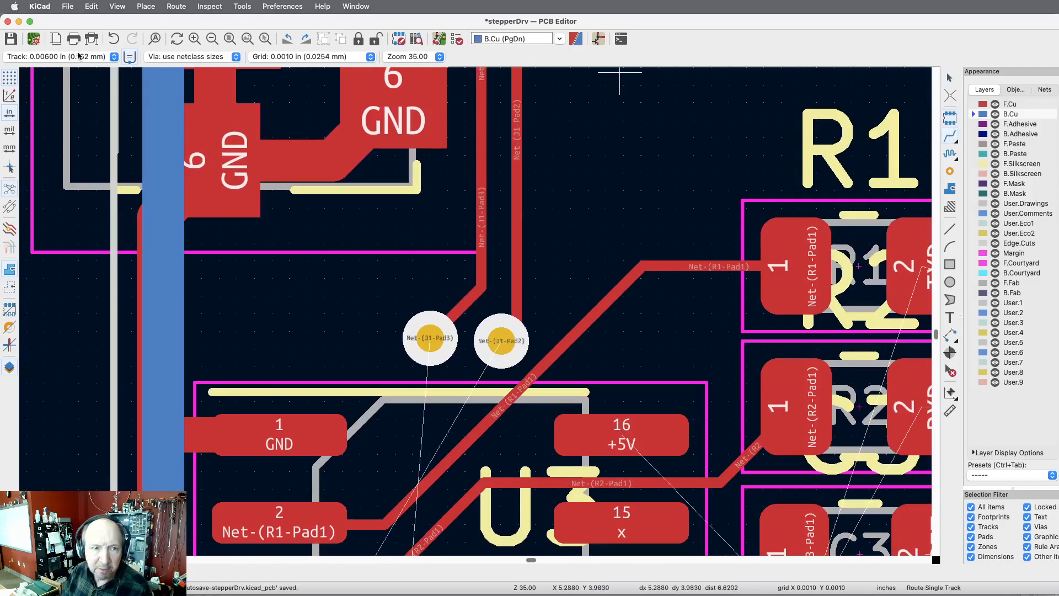
click(114, 56)
click(75, 84)
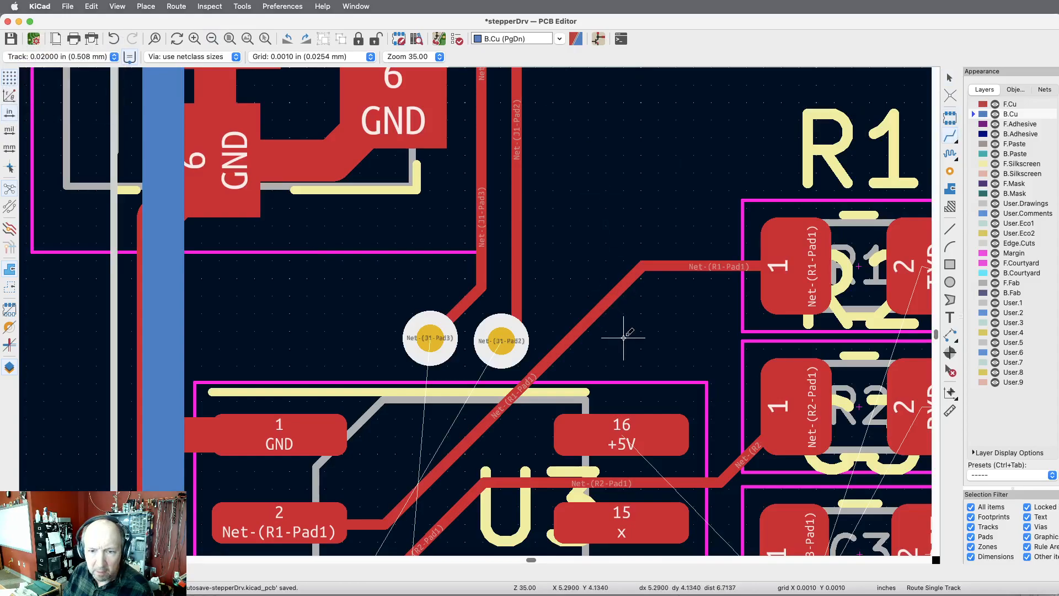
click(622, 436)
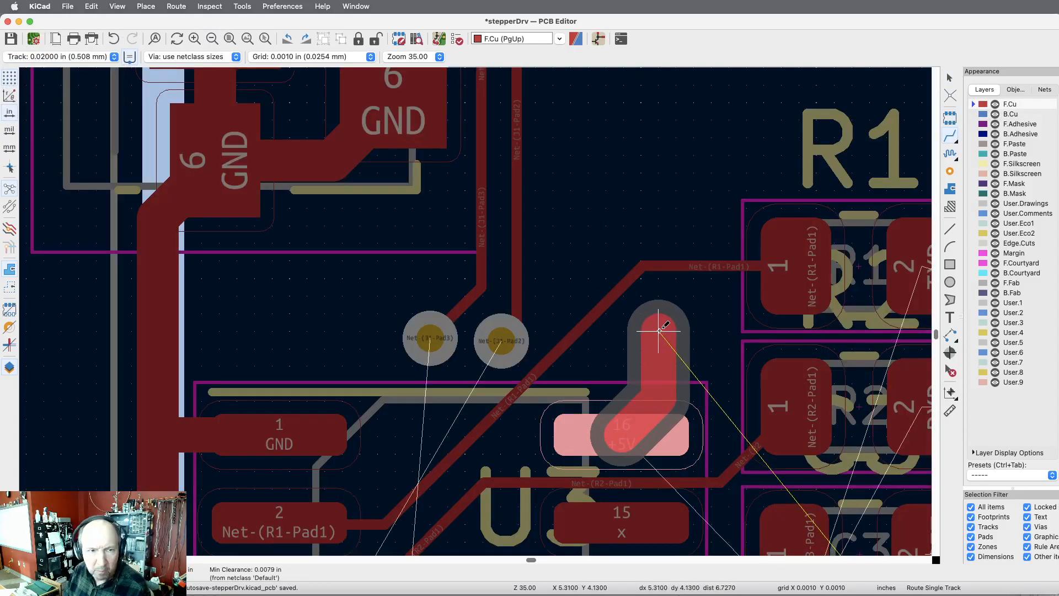
key(v)
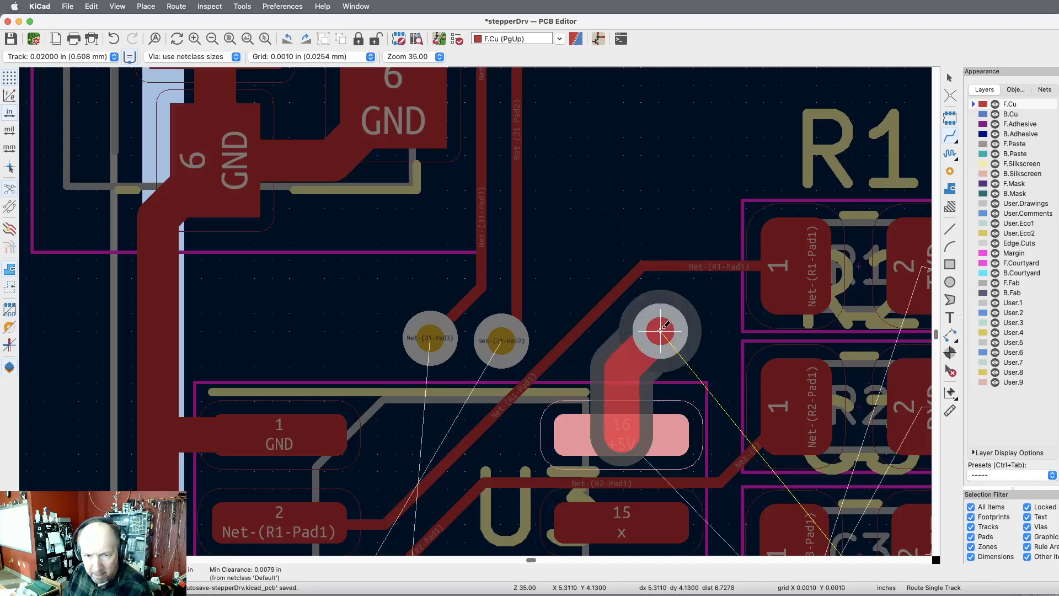
click(659, 330)
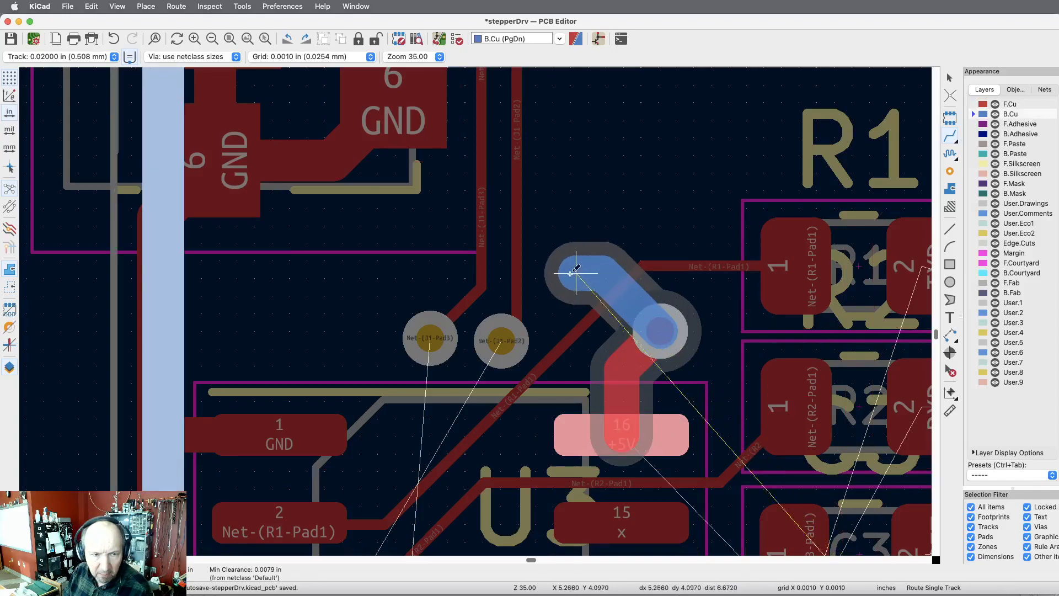
click(163, 281)
key(Escape)
Step: Delete the leftover B.Cu track stubs of the J1 pad 3 and pad 2 nets at the vias beside U3 pads 5 and 6
scroll(563, 266, down, 3)
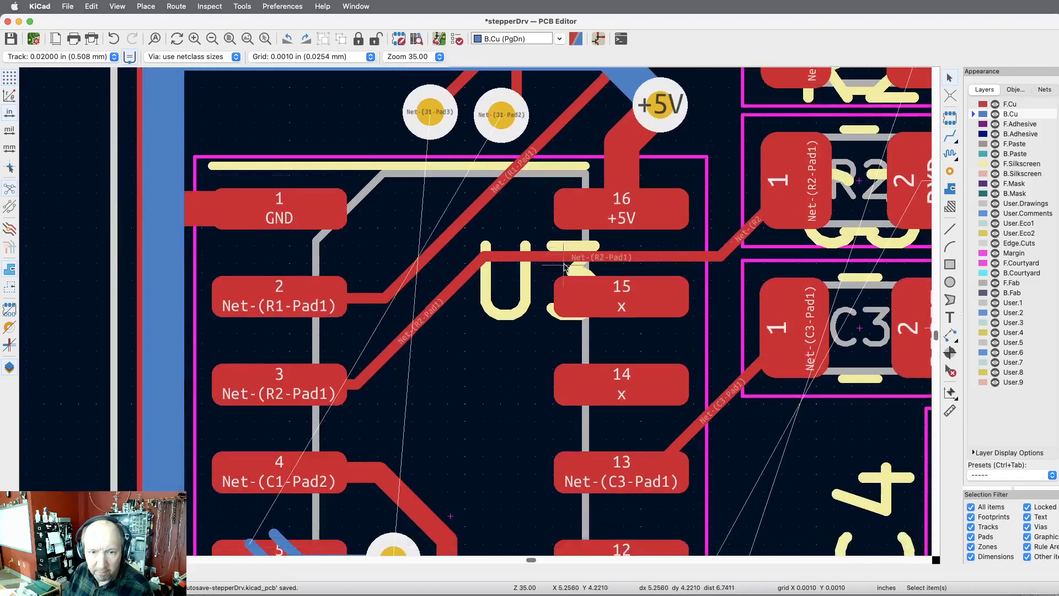
scroll(564, 266, down, 2)
scroll(563, 266, up, 1)
scroll(564, 266, down, 1)
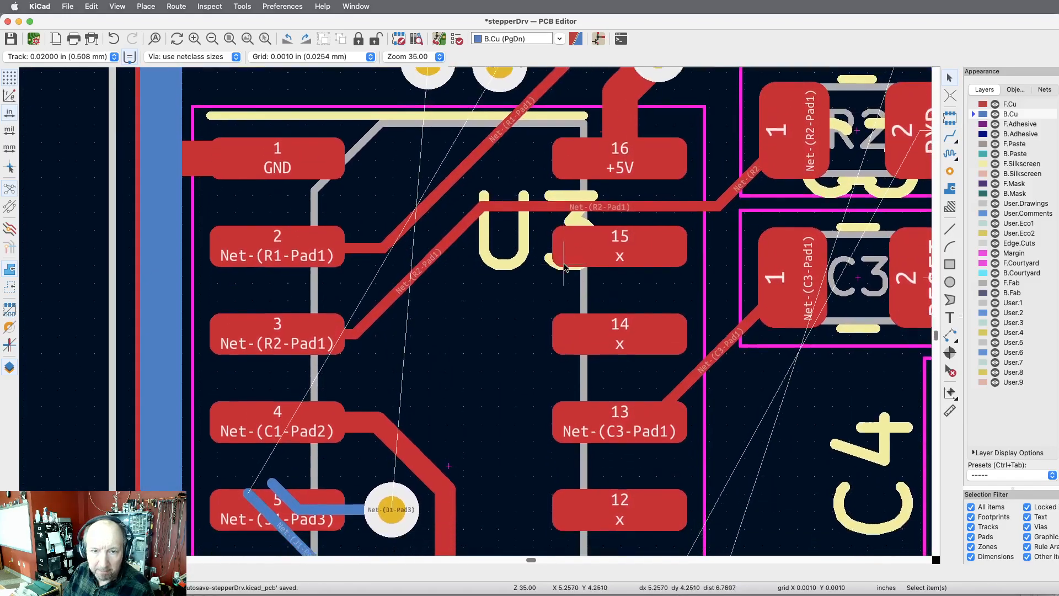
scroll(564, 266, down, 1)
scroll(565, 250, down, 1)
scroll(564, 248, up, 2)
scroll(561, 247, down, 2)
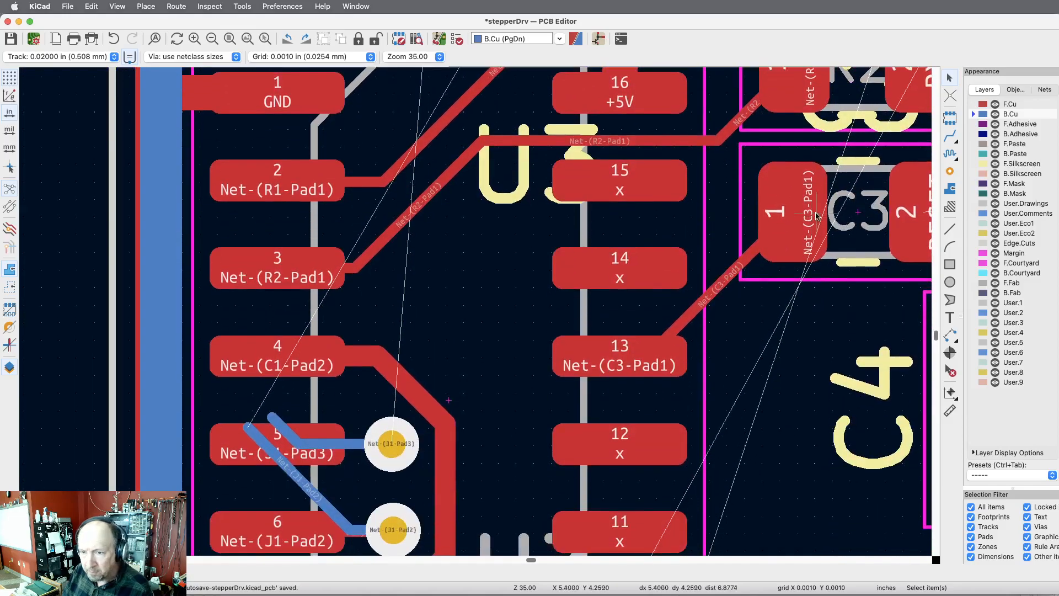
click(950, 371)
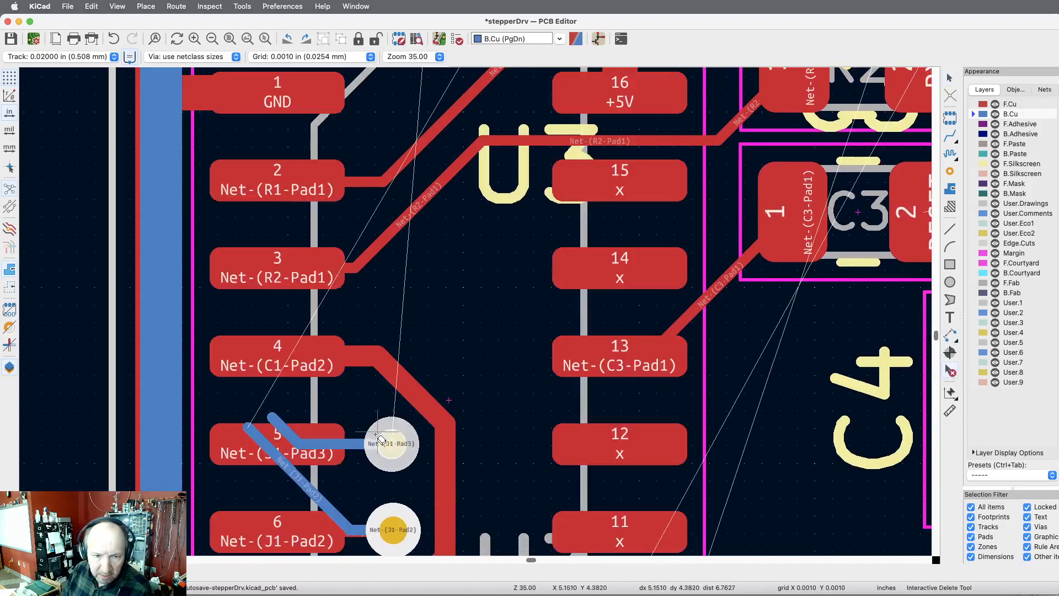
click(309, 443)
click(288, 433)
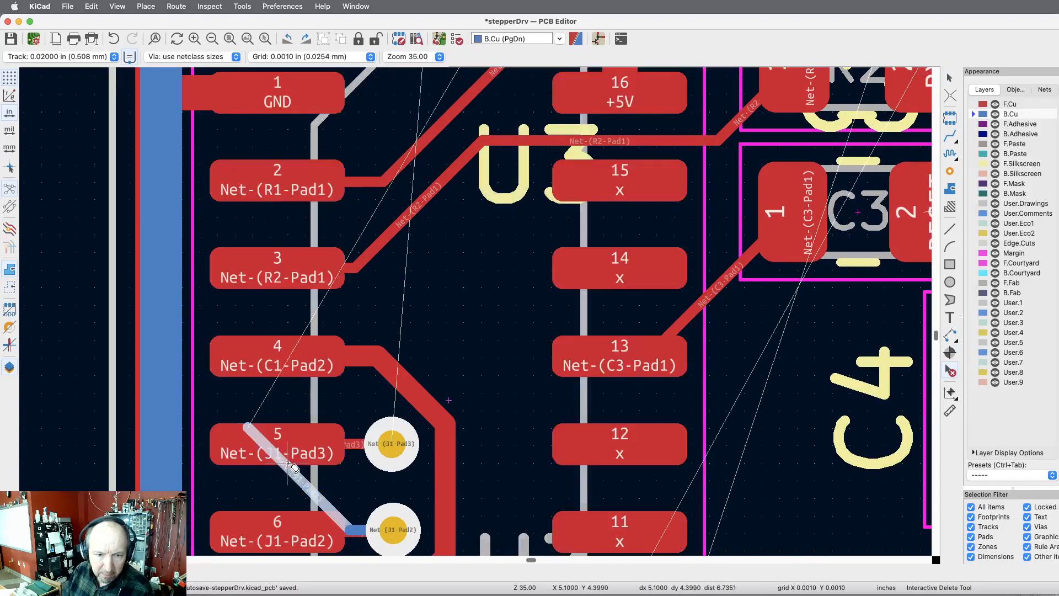
click(286, 465)
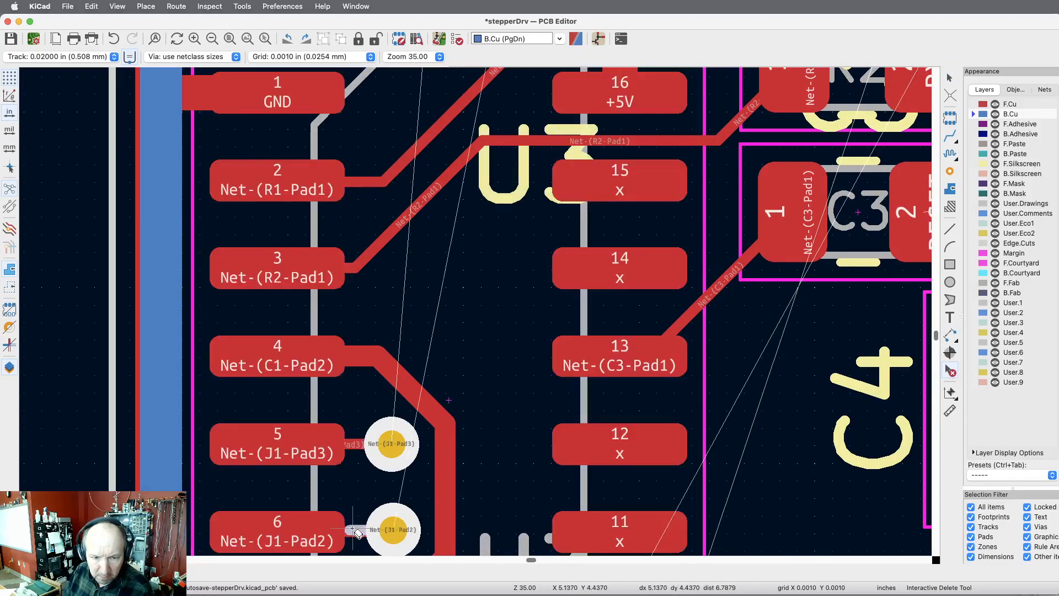
Step: Restore the accidentally deleted J1 pad 3 segment and route that net 0.006 in wide on B.Cu from its upper via to the one beside U3 pad 5
scroll(468, 425, up, 6)
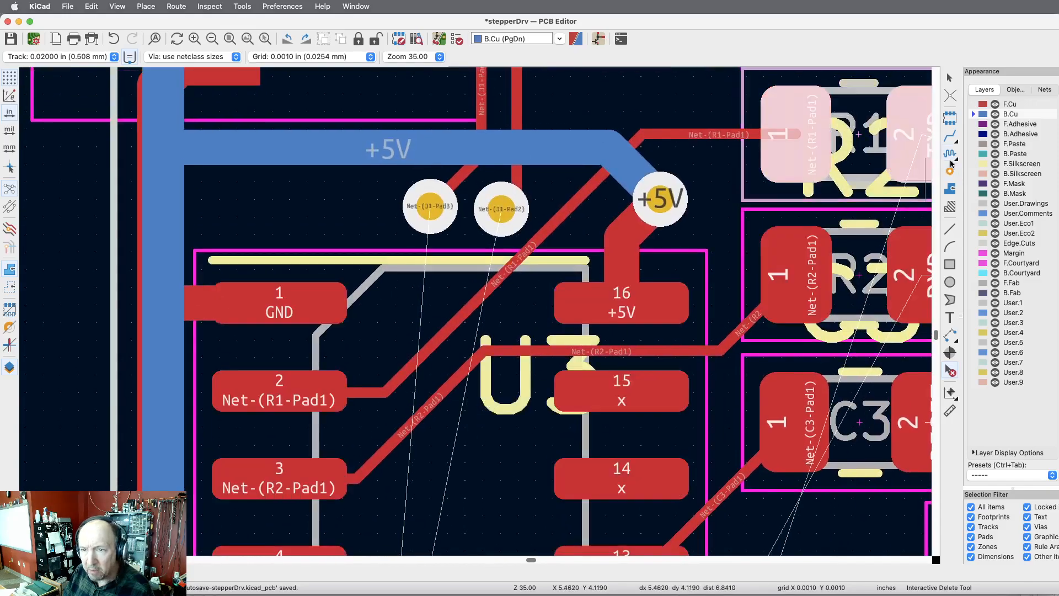
click(115, 58)
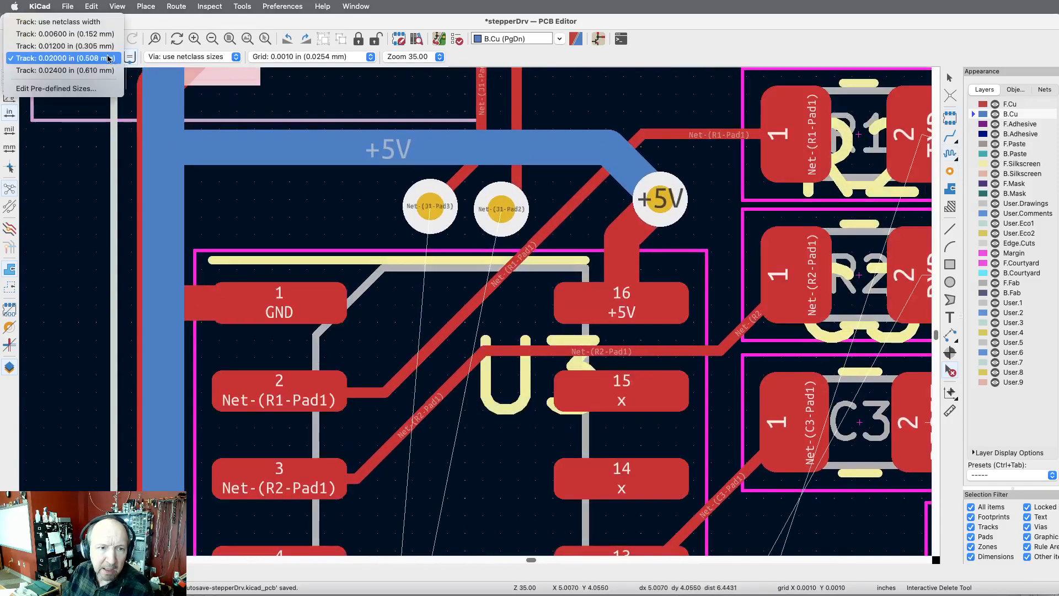
click(83, 34)
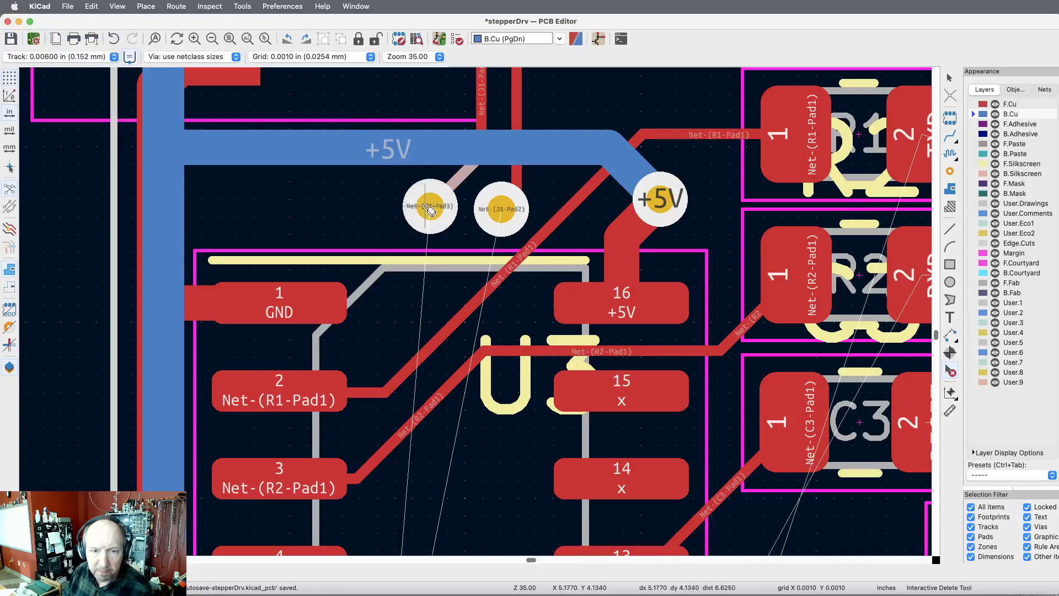
key(Escape)
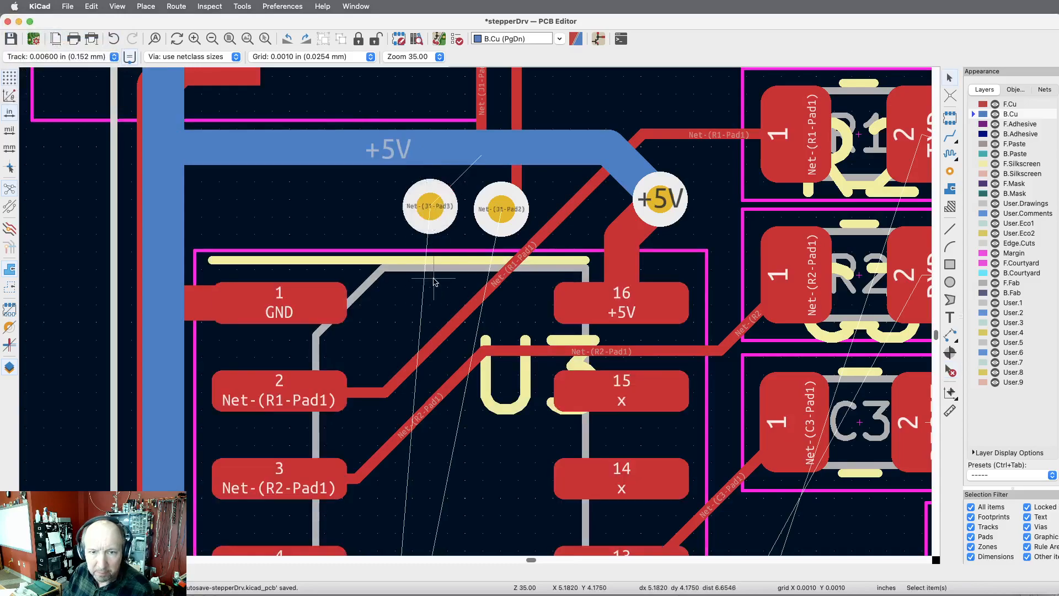
key(super+z)
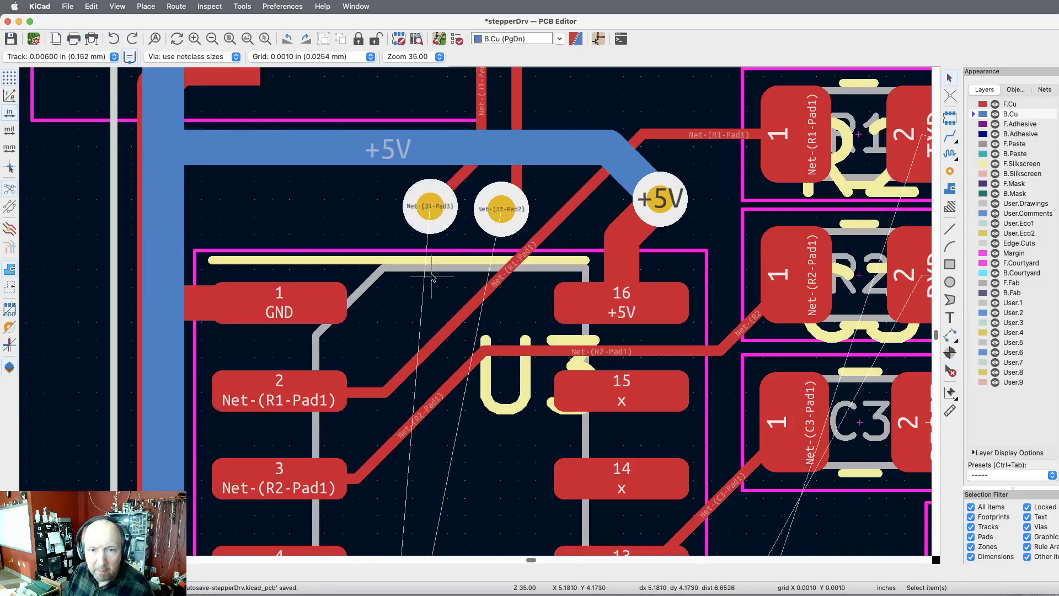
click(433, 205)
scroll(433, 308, down, 8)
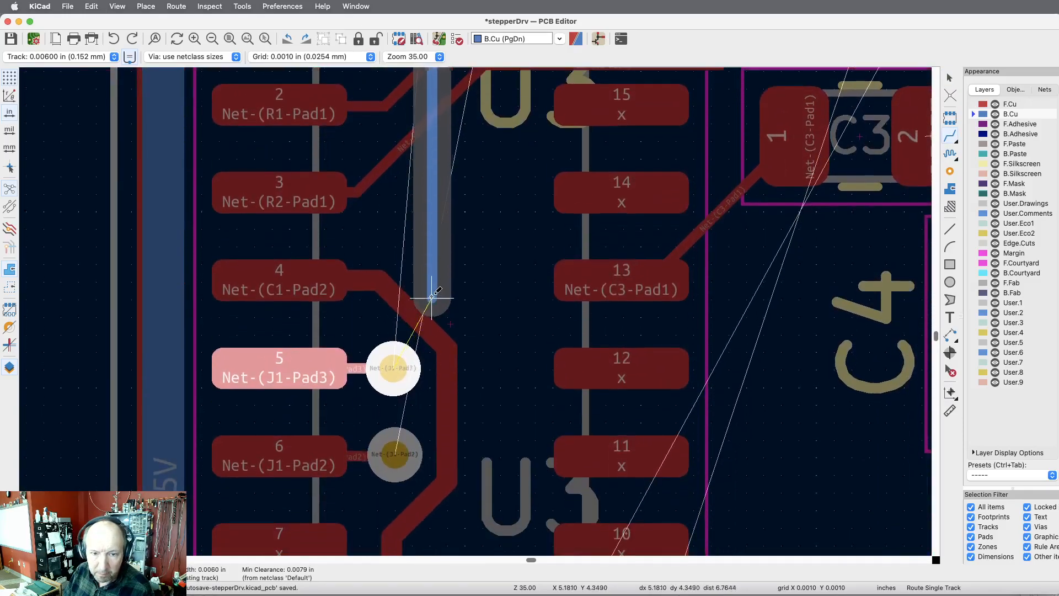
click(393, 354)
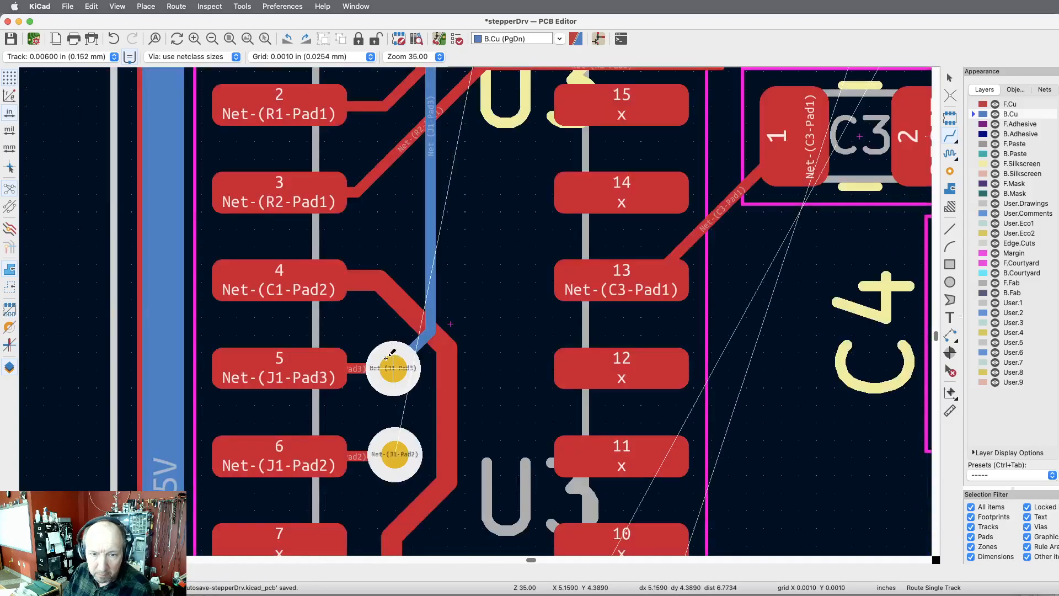
Step: Route the J1 pad 2 net on B.Cu from the via above U3 down to the via beside U3 pad 6
scroll(418, 425, up, 5)
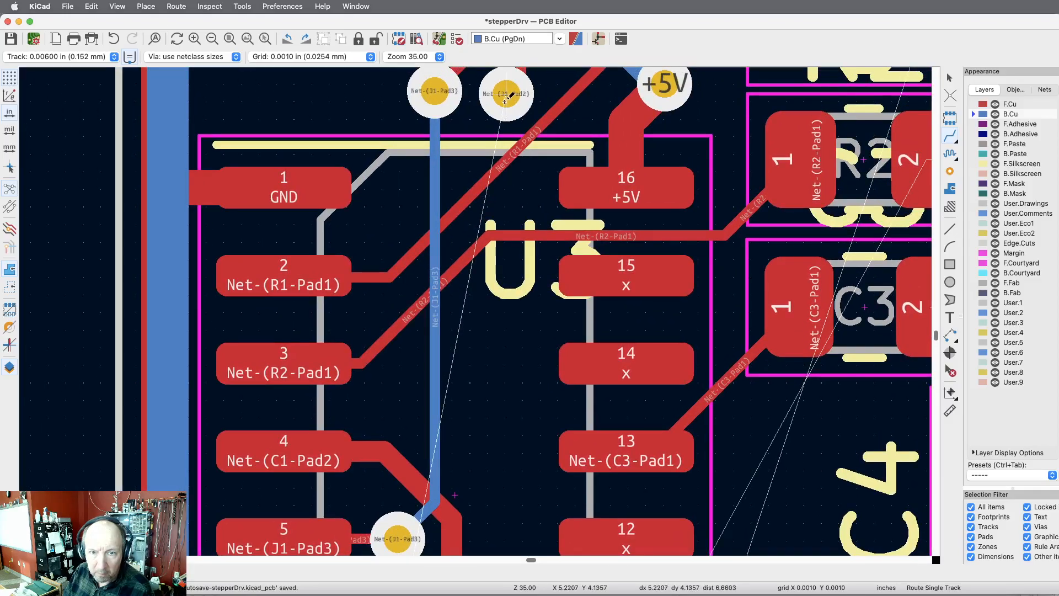
click(506, 95)
scroll(485, 311, down, 5)
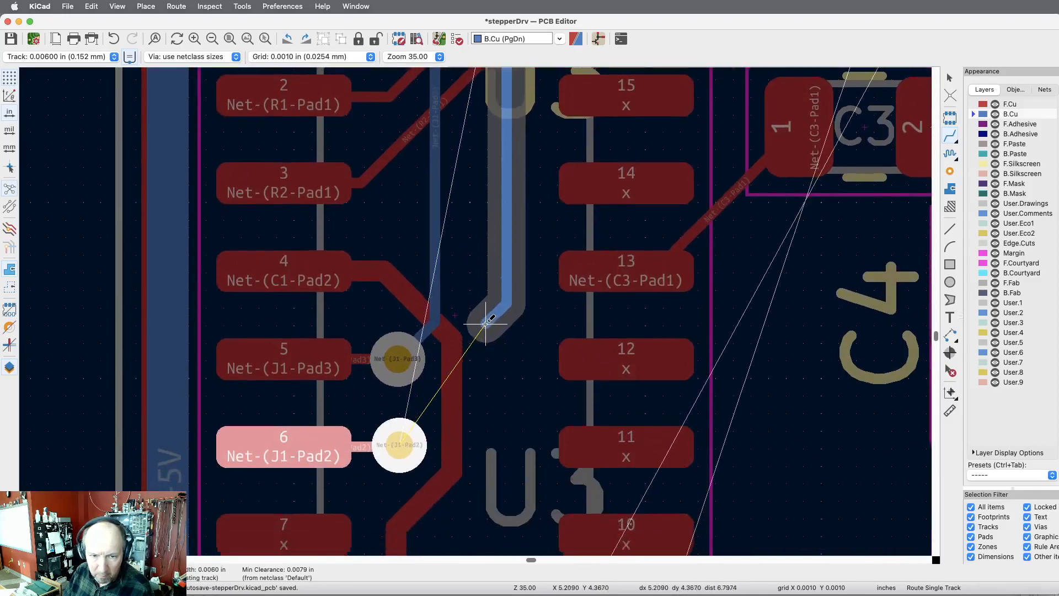
scroll(485, 323, down, 1)
click(400, 413)
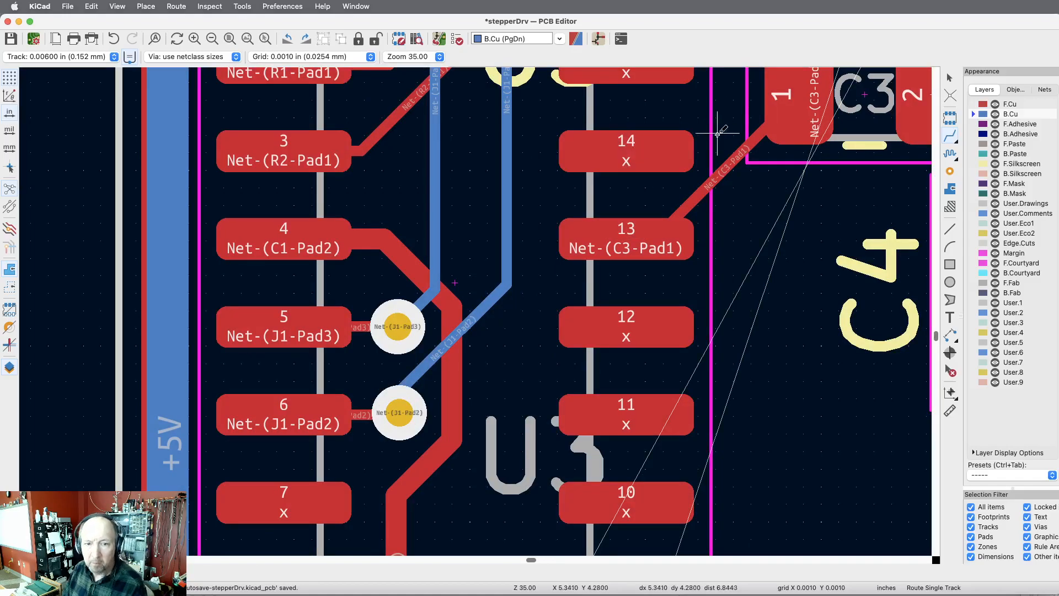
Step: Examine the finished U3 routing and the remaining unrouted connections around U3, U4 and the rest of the lower board
scroll(696, 144, up, 10)
scroll(690, 142, down, 3)
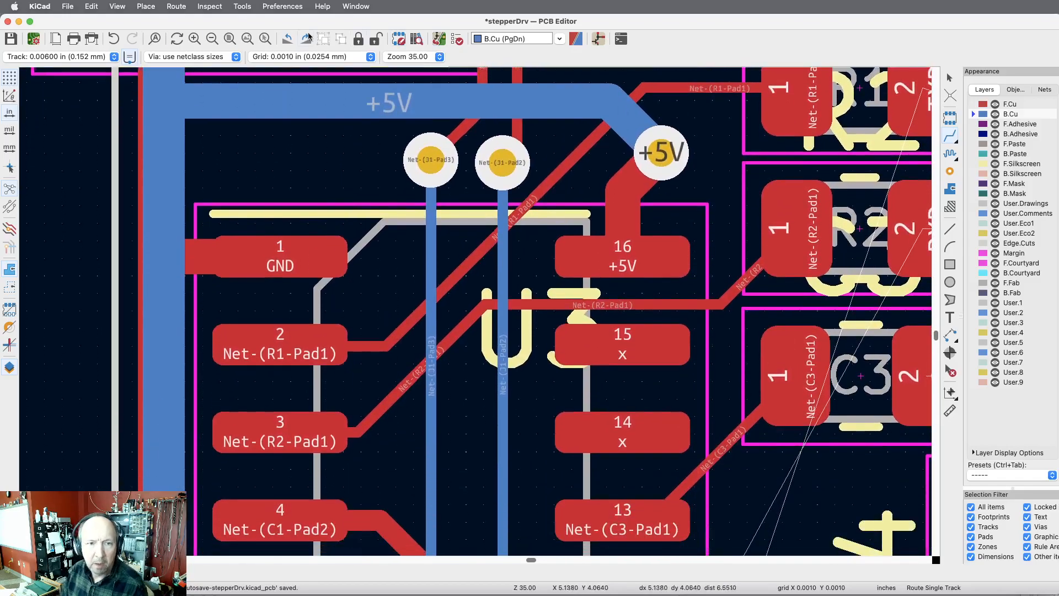
click(212, 36)
click(212, 36)
click(212, 36)
scroll(300, 89, down, 4)
scroll(300, 91, down, 1)
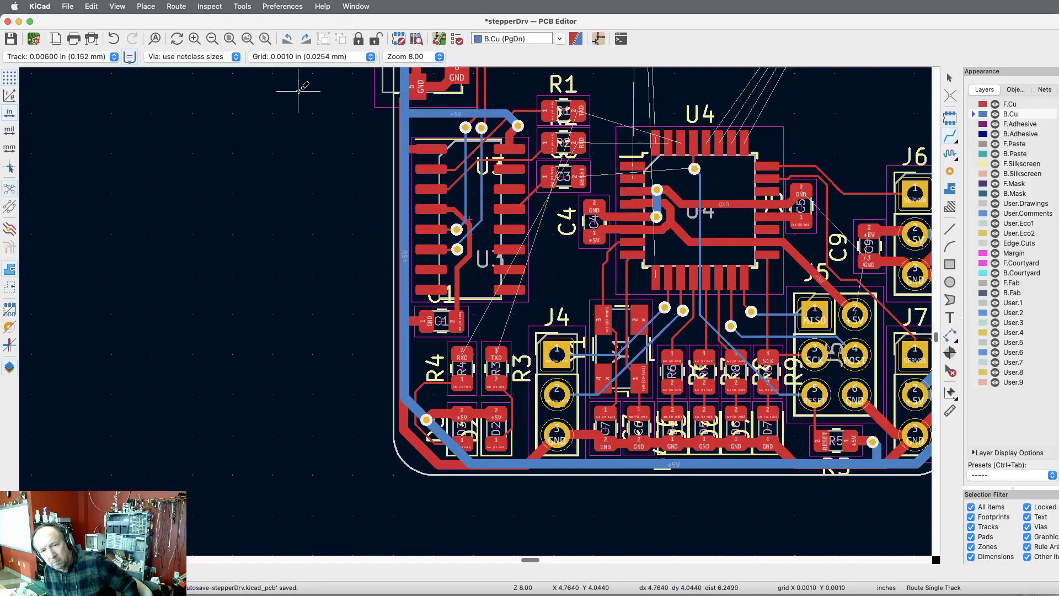
scroll(298, 90, up, 3)
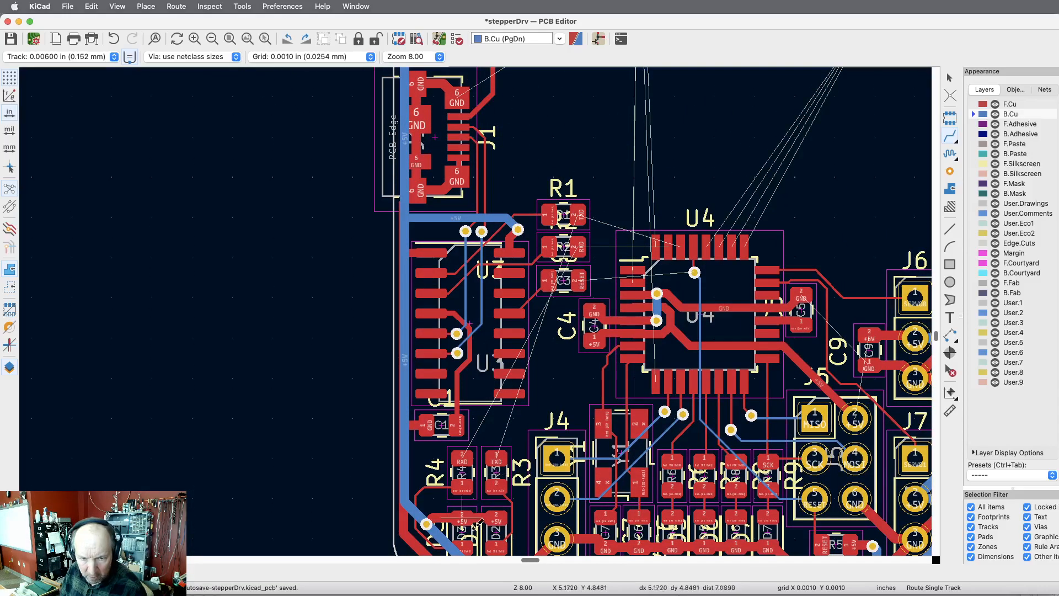
scroll(552, 508, down, 1)
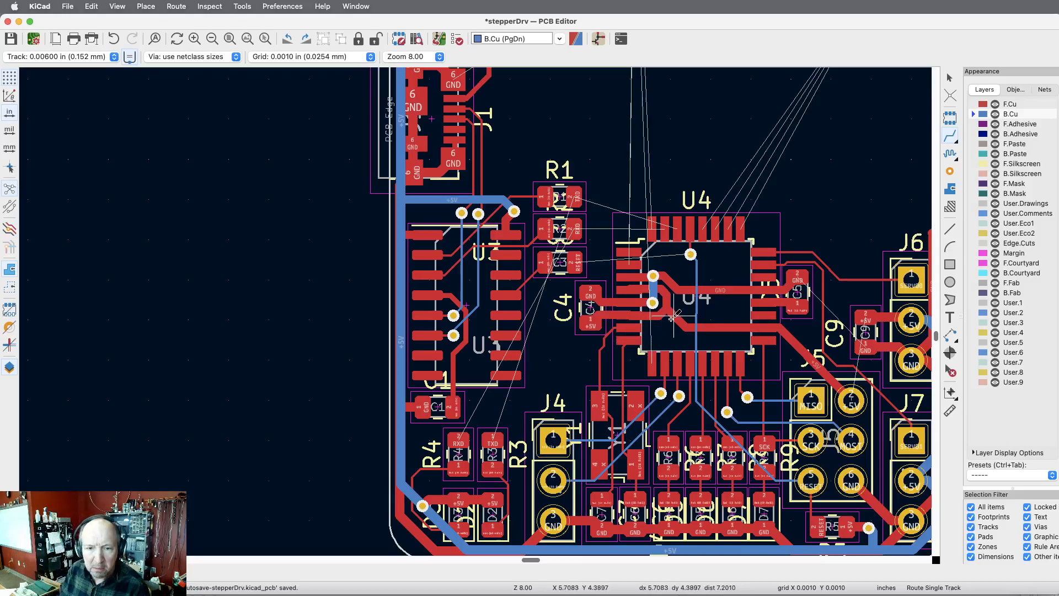
scroll(672, 318, down, 2)
scroll(672, 318, right, 5)
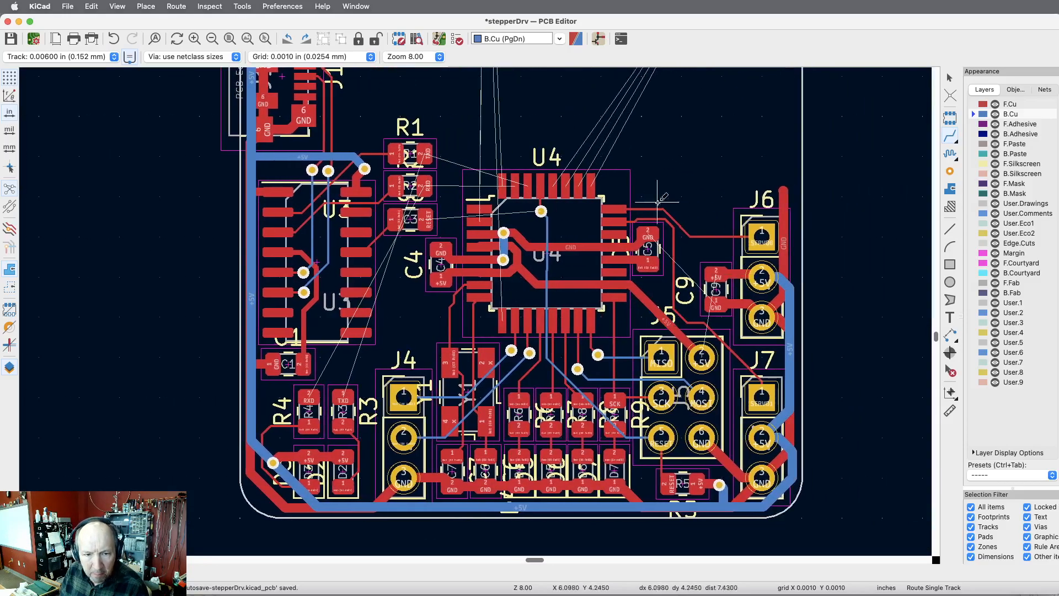